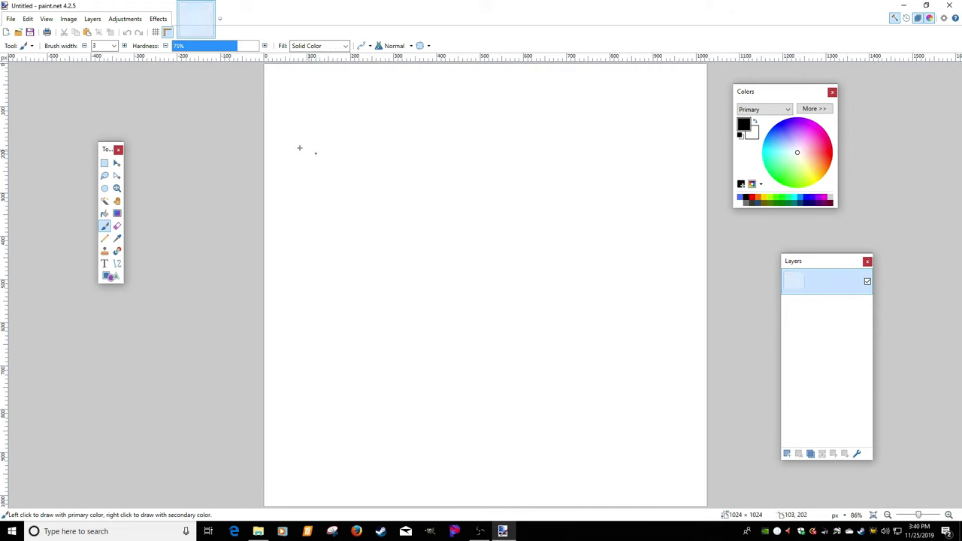
Create a new blank image 1024 pixels wide and 2048 pixels high
{"action": "left_click", "coordinate": [6, 31]}
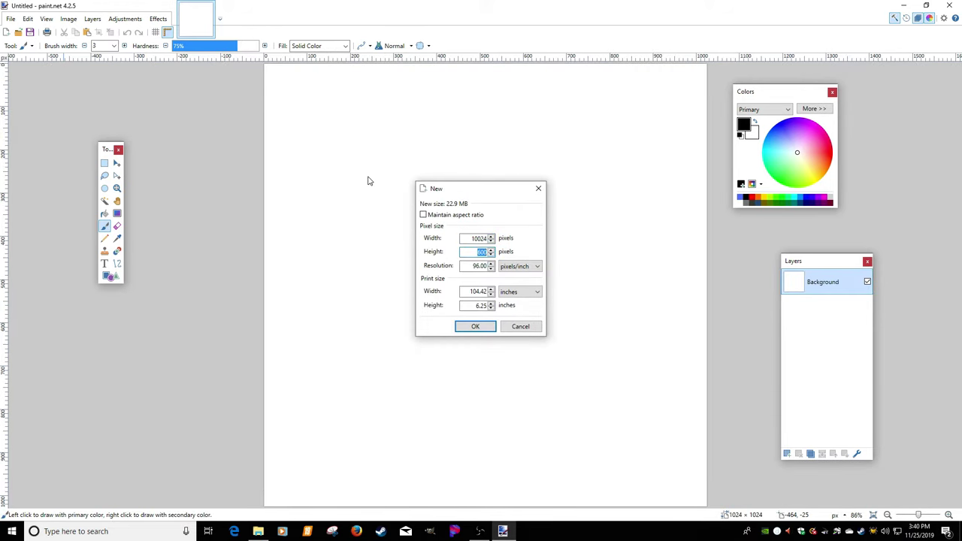
{"action": "left_click_drag", "start_coordinate": [462, 241], "coordinate": [498, 240]}
{"action": "type", "text": "1024"}
{"action": "key", "text": "Tab"}
{"action": "key", "text": "Return"}
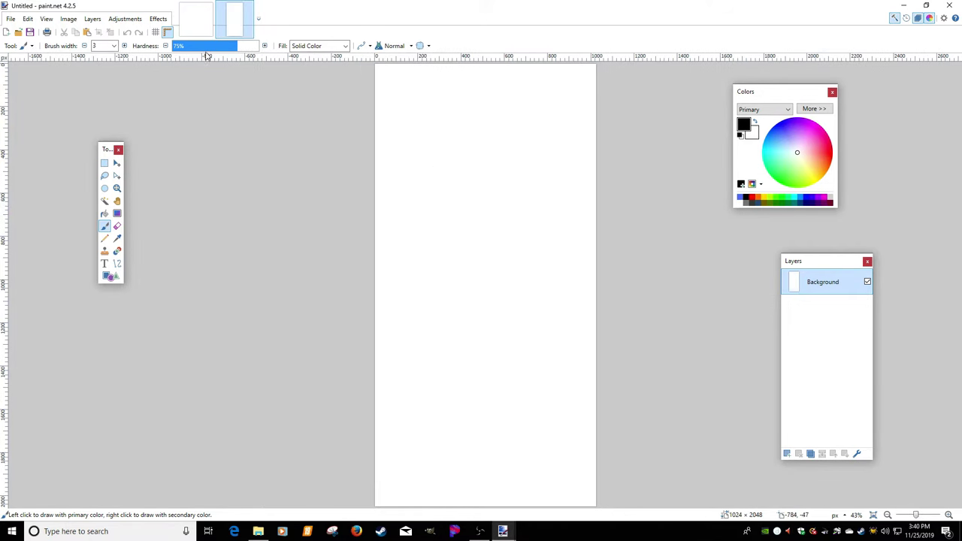
{"action": "left_click", "coordinate": [158, 18]}
{"action": "mouse_move", "coordinate": [178, 84]}
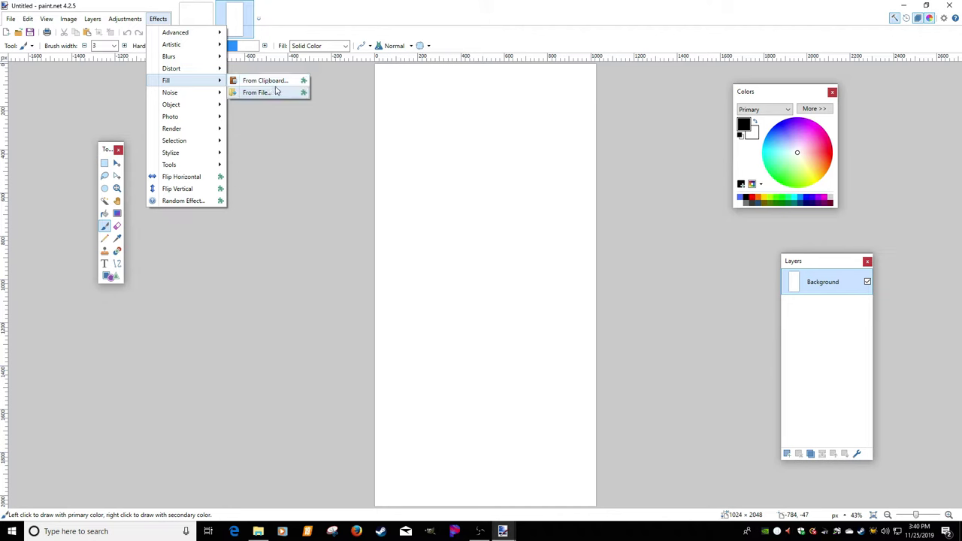
{"action": "left_click", "coordinate": [281, 156]}
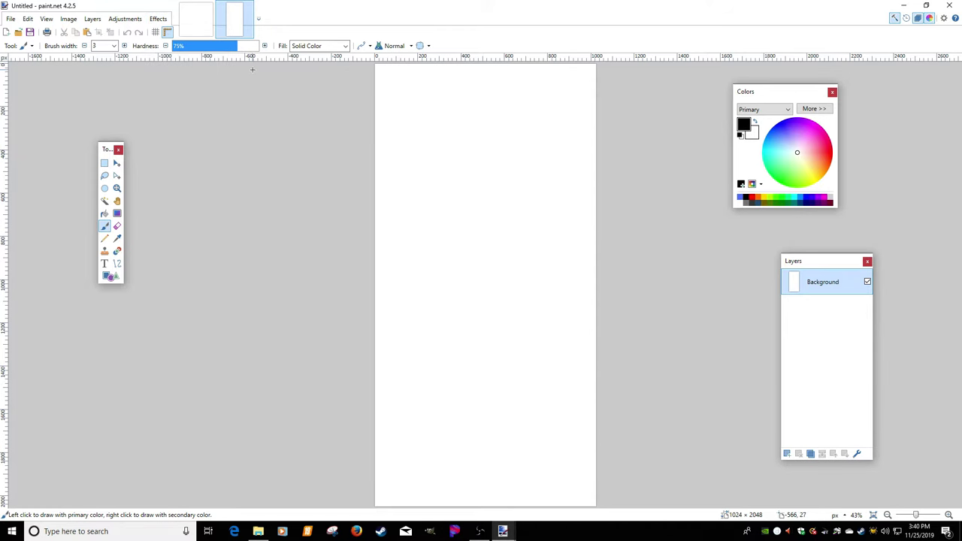
Switch to the blank 1024 × 1024 image and fill its whole canvas with solid black using the Paint Bucket
{"action": "left_click", "coordinate": [197, 27]}
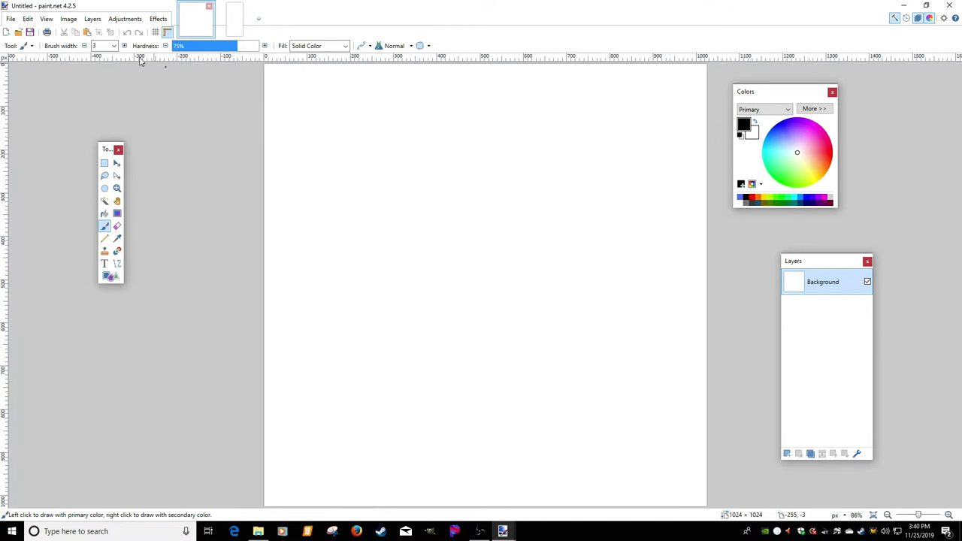
{"action": "left_click", "coordinate": [105, 215]}
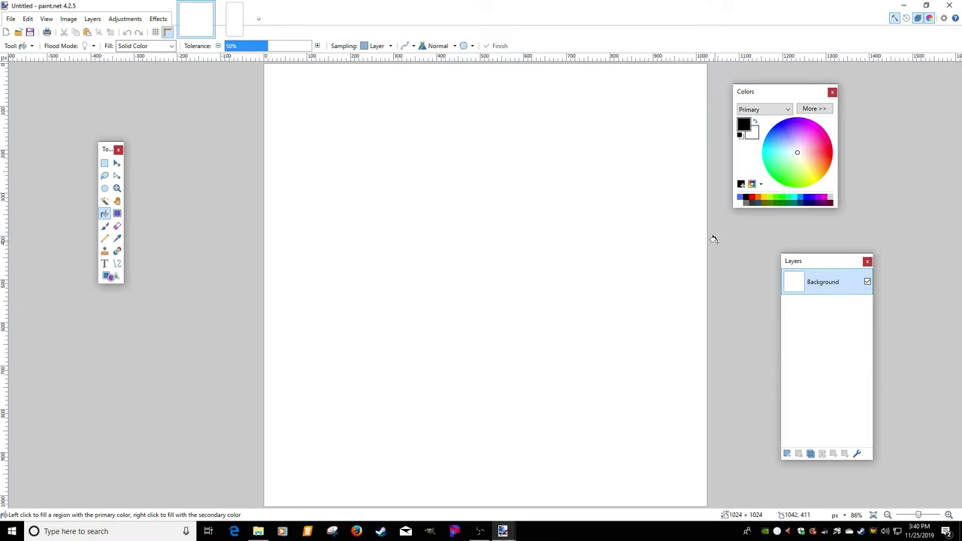
{"action": "left_click", "coordinate": [628, 256]}
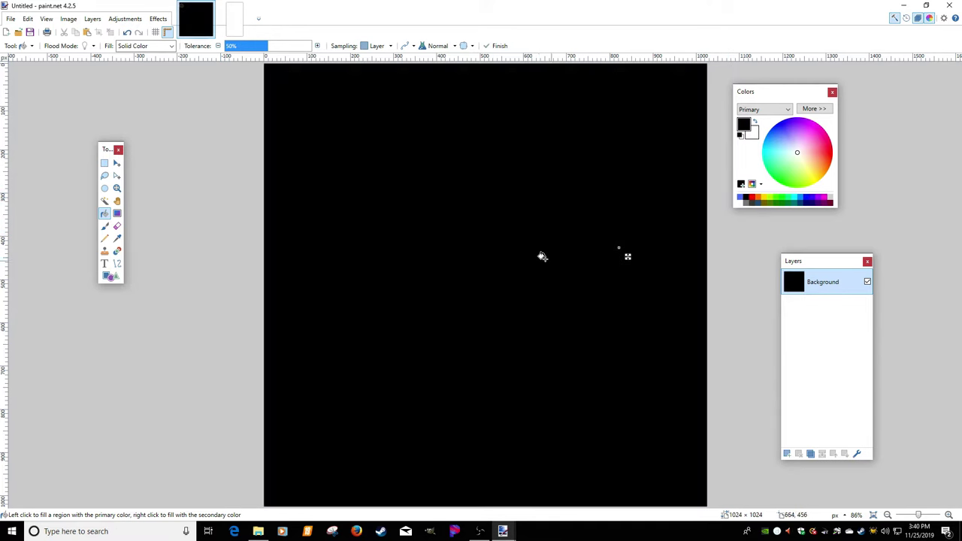
Check the pixel width and height of the black square image without resizing it
{"action": "left_click", "coordinate": [67, 19]}
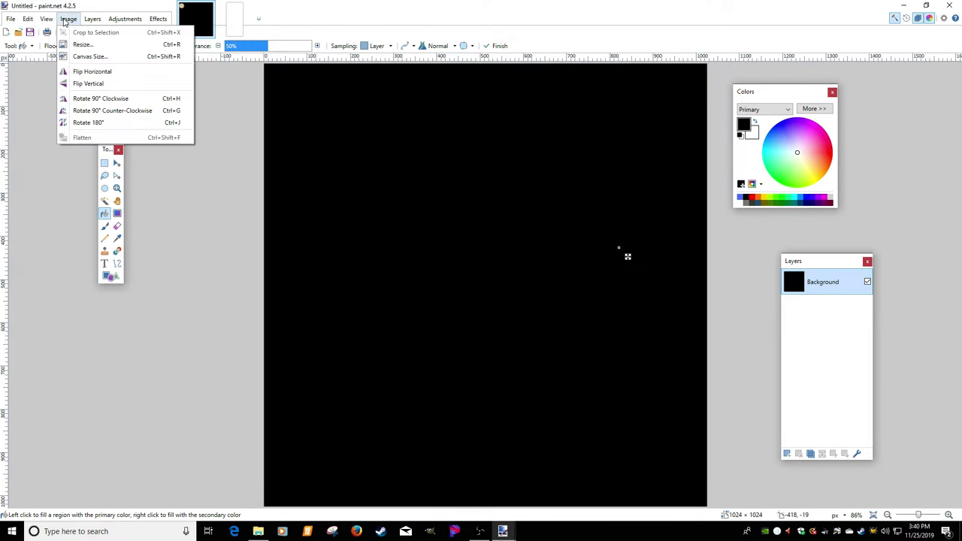
{"action": "left_click", "coordinate": [73, 44]}
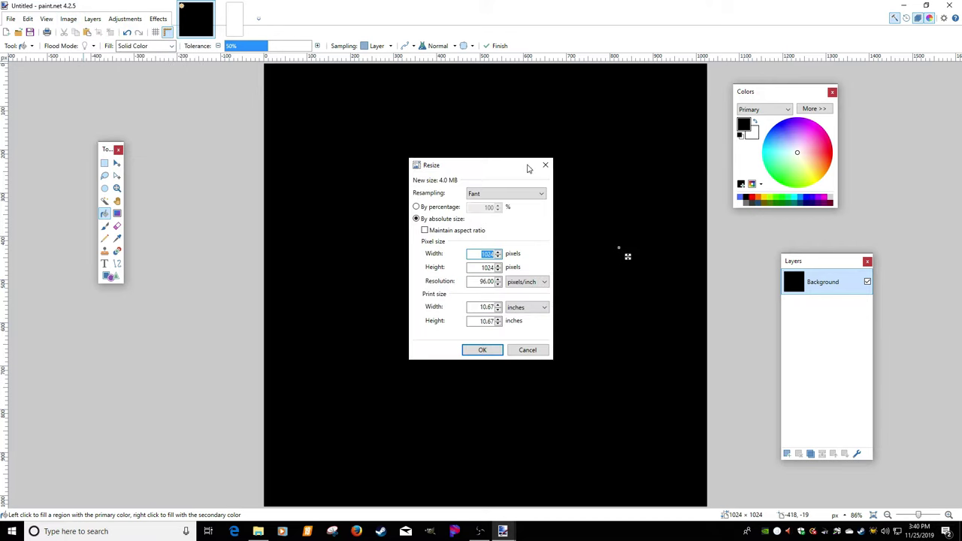
{"action": "left_click", "coordinate": [545, 166]}
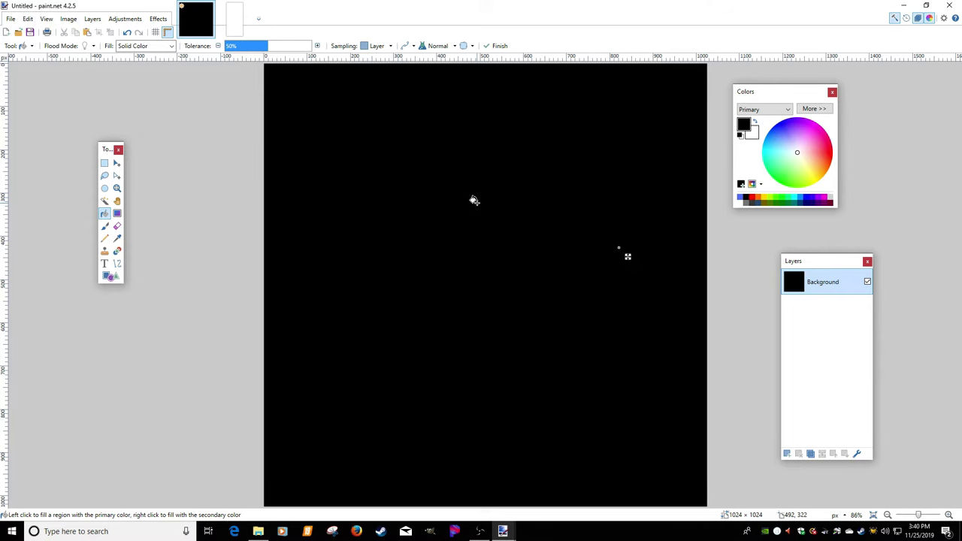
Copy the entire black square and paste it into the upper half of the white 1024 × 2048 image
{"action": "key", "text": "ctrl+a"}
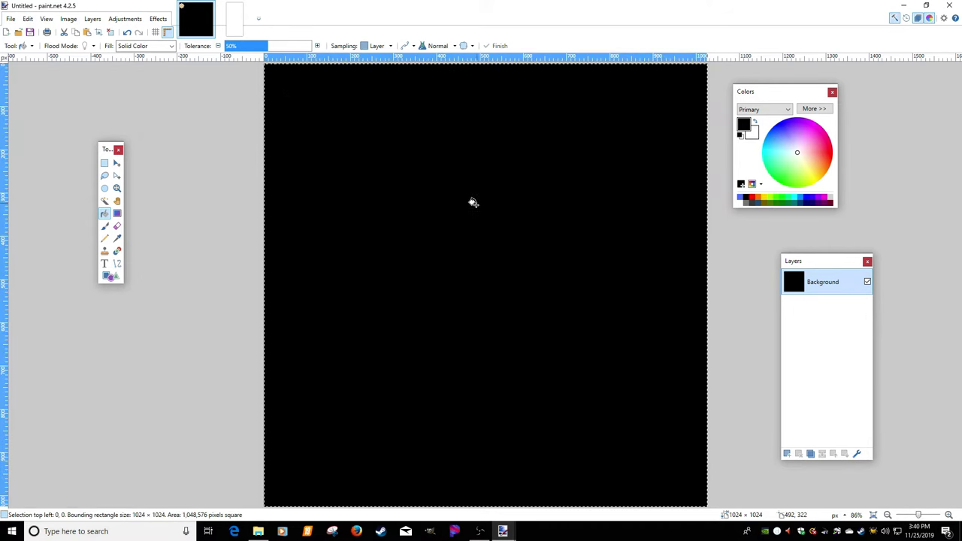
{"action": "key", "text": "ctrl+alt+v"}
{"action": "left_click", "coordinate": [72, 22]}
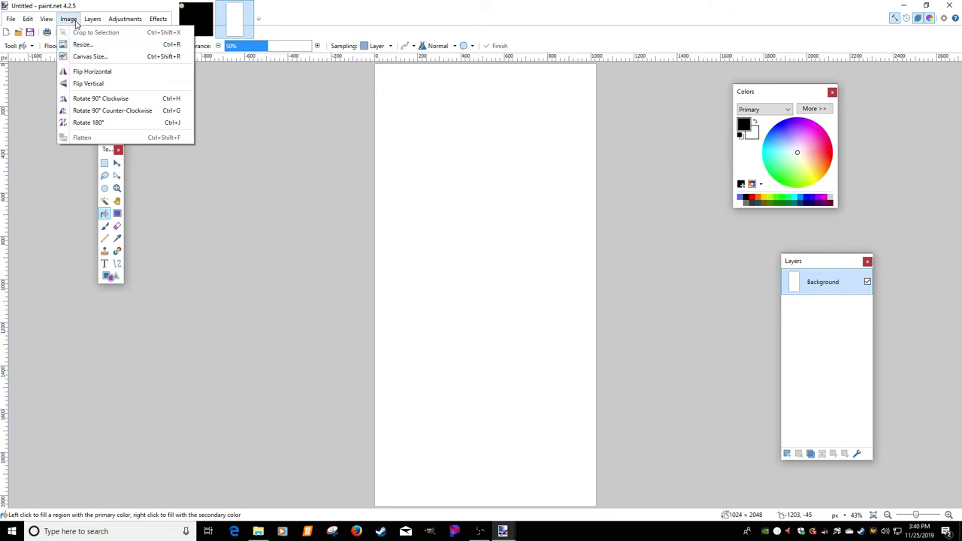
{"action": "left_click", "coordinate": [82, 45]}
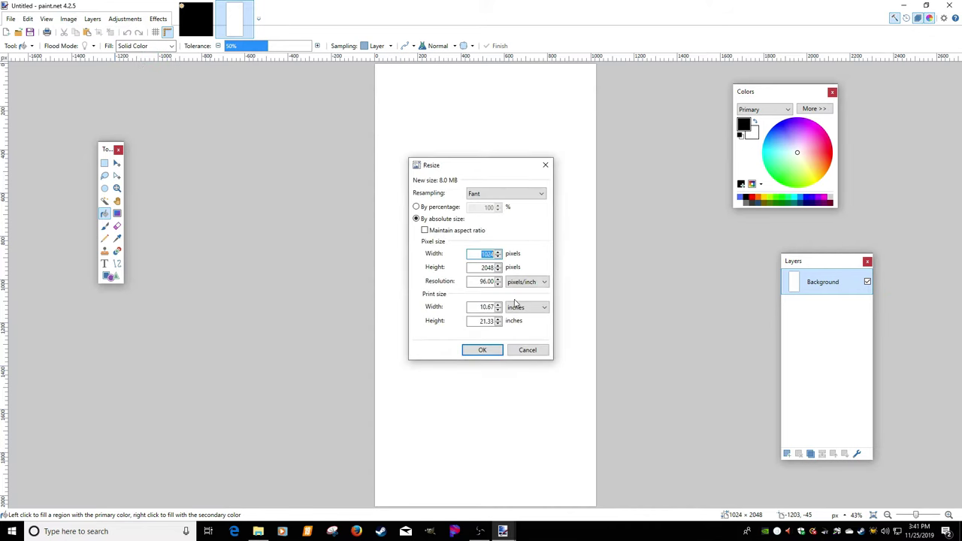
{"action": "left_click", "coordinate": [520, 350]}
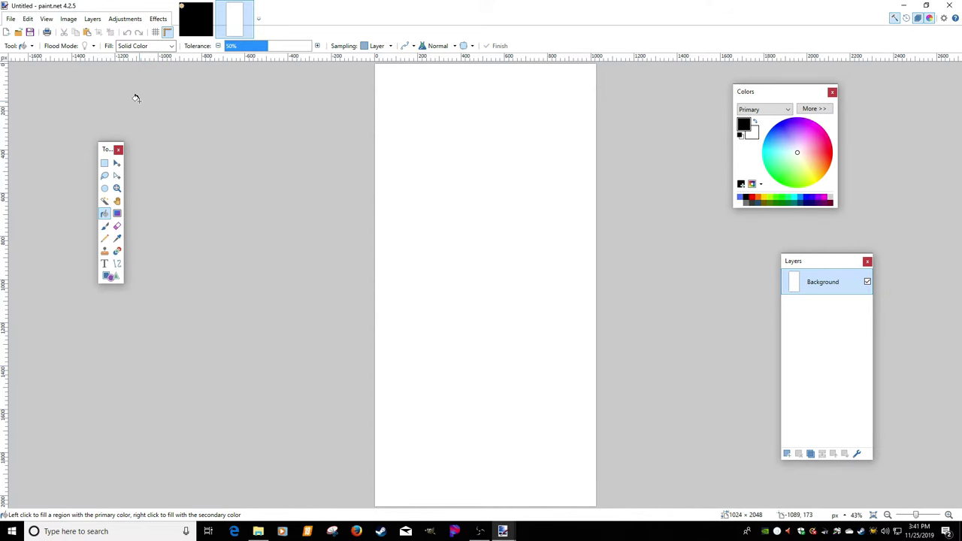
{"action": "key", "text": "ctrl+v"}
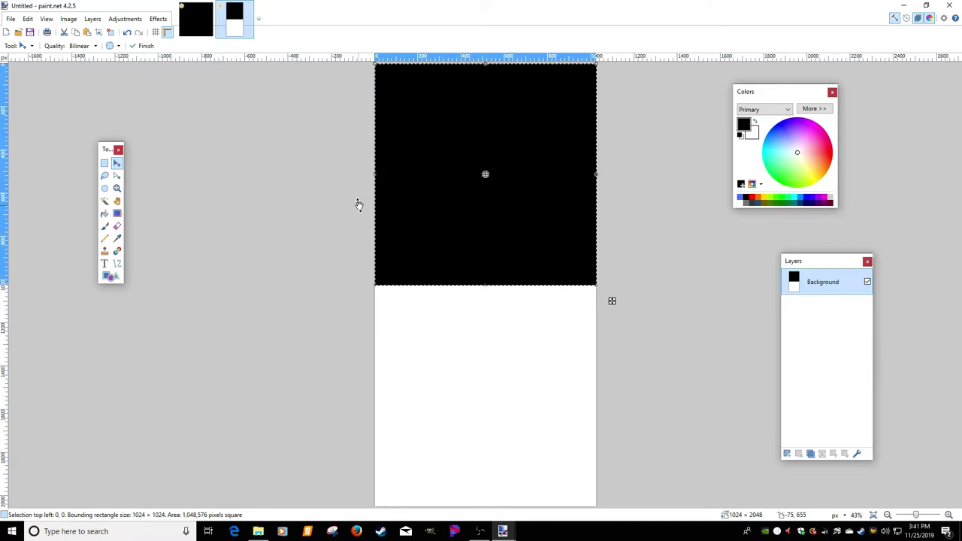
Copy the whole black-and-white image and create a new image of 1024 × 4096 pixels
{"action": "key", "text": "ctrl+a"}
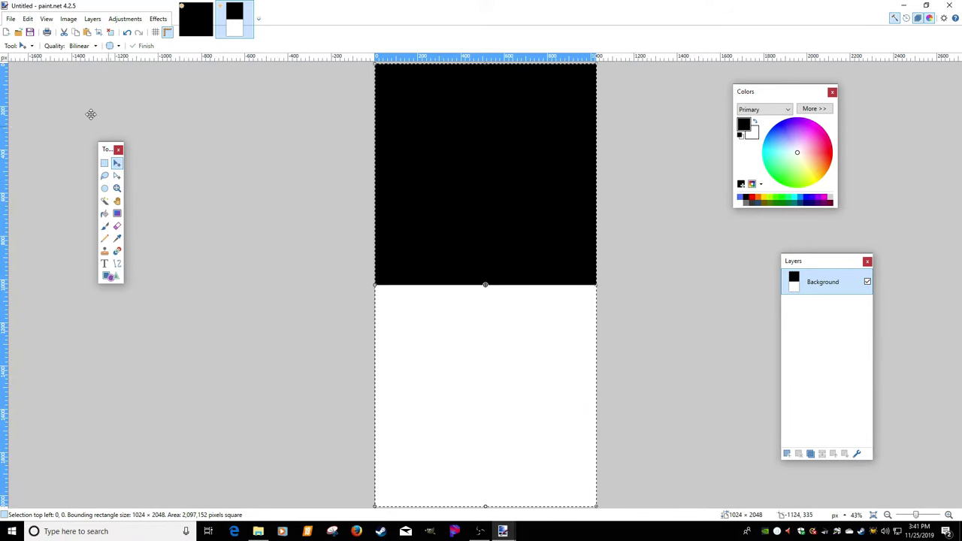
{"action": "left_click", "coordinate": [7, 32]}
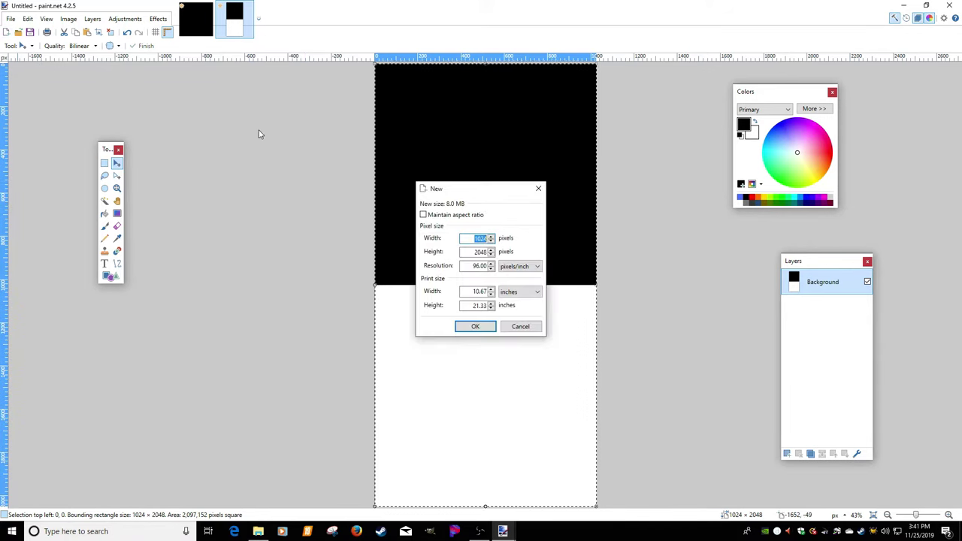
{"action": "key", "text": "Tab"}
{"action": "type", "text": "409"}
{"action": "key", "text": "Return"}
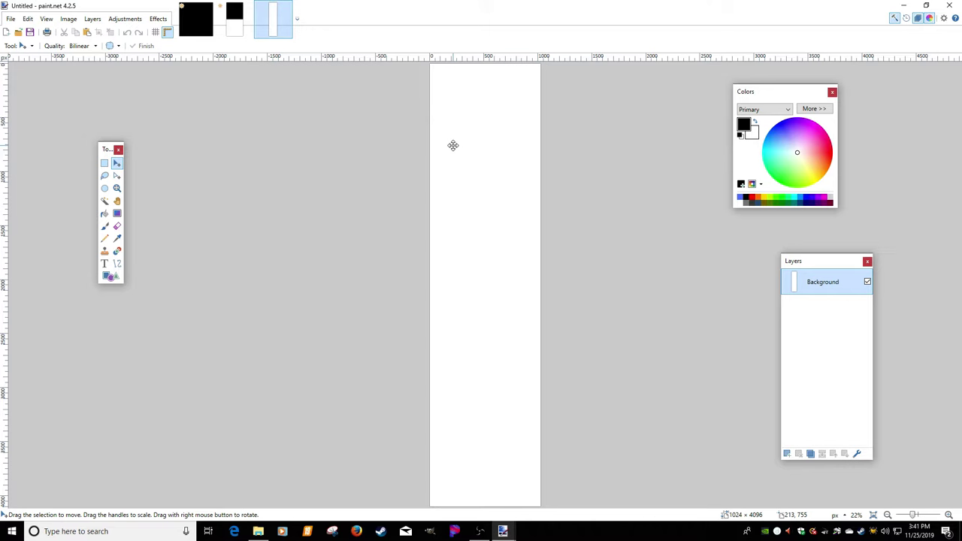
Fill the entire new image from the clipboard using Tiling - No Mirroring, and select its uppermost black square with the Magic Wand
{"action": "key", "text": "ctrl+a"}
{"action": "left_click", "coordinate": [157, 20]}
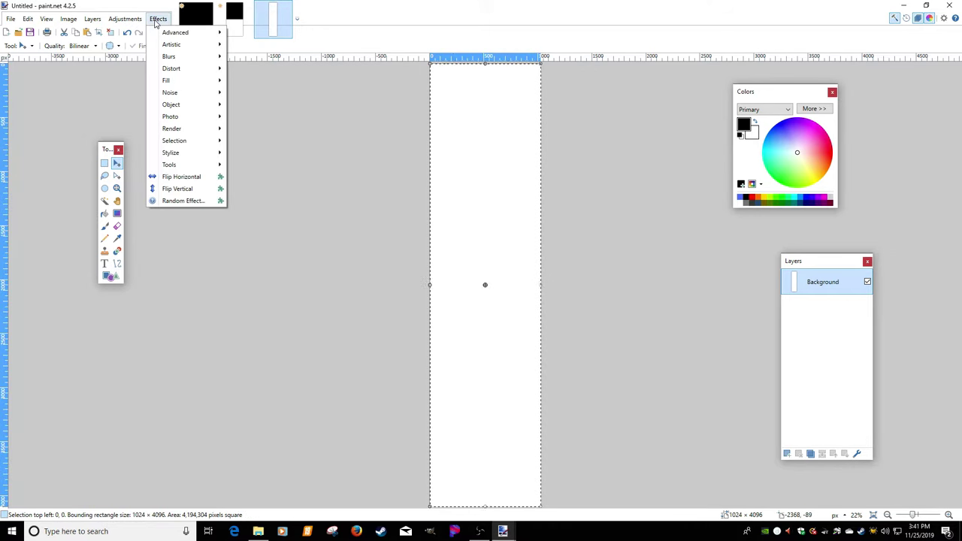
{"action": "left_click", "coordinate": [246, 87]}
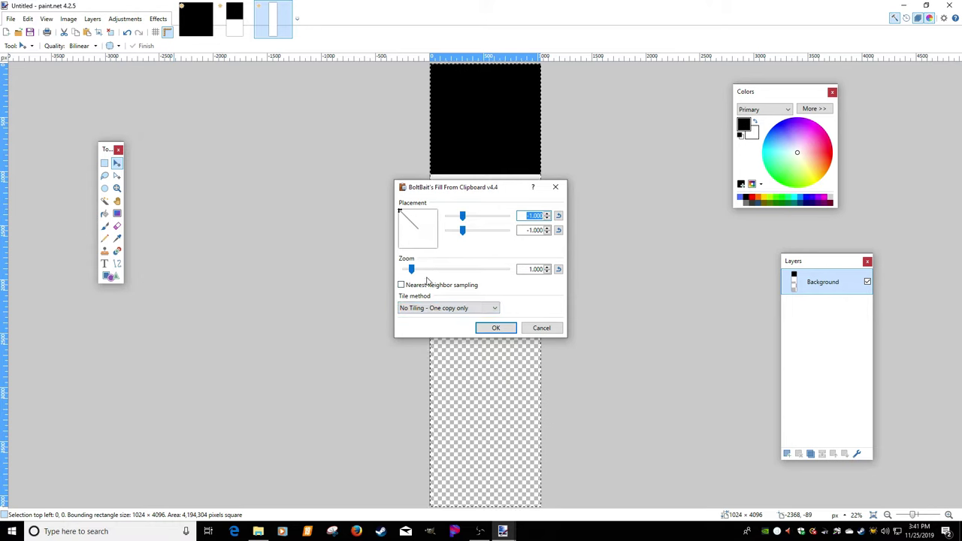
{"action": "left_click", "coordinate": [423, 308]}
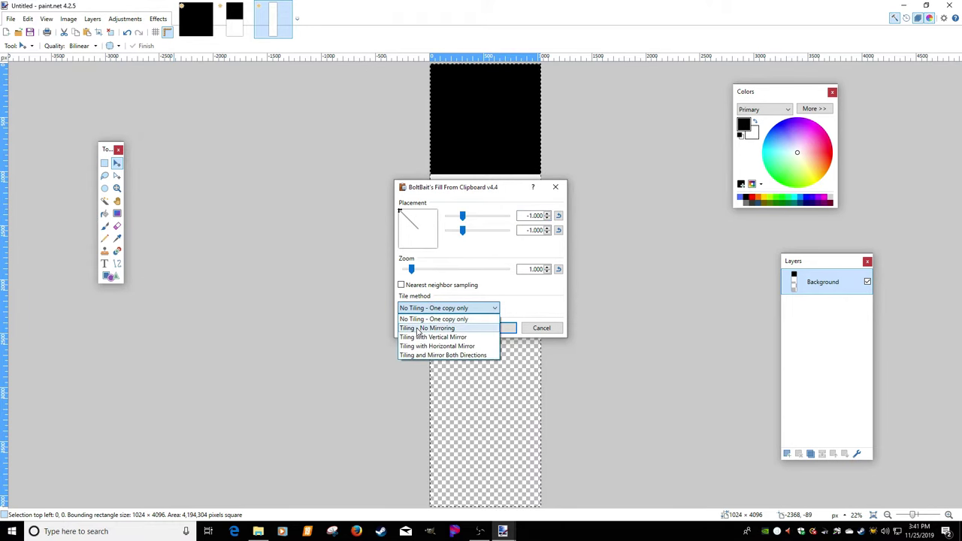
{"action": "left_click", "coordinate": [418, 329]}
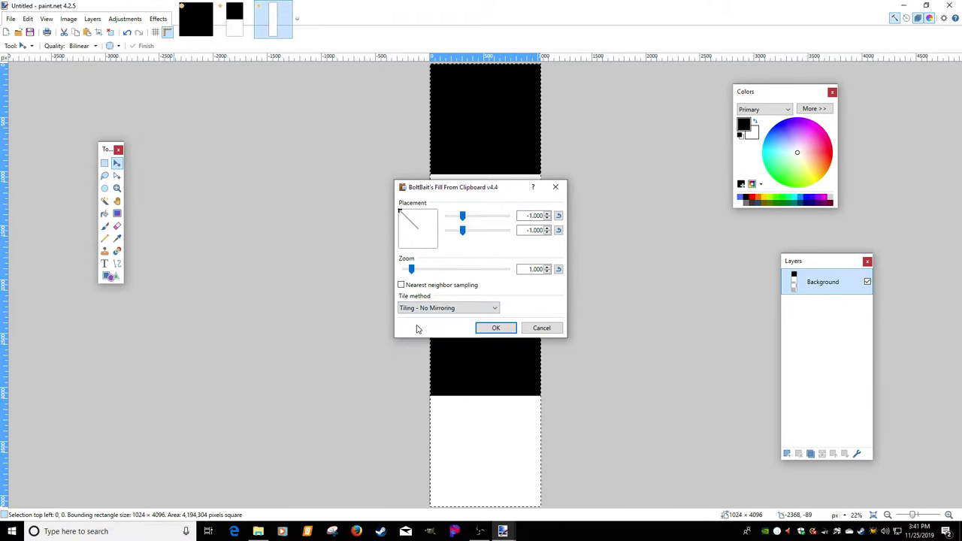
{"action": "left_click", "coordinate": [496, 334]}
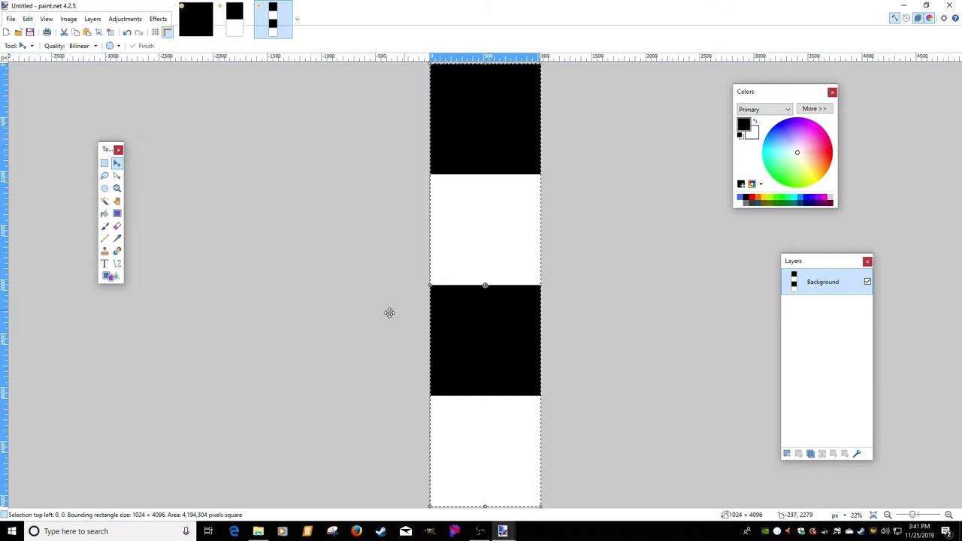
{"action": "left_click", "coordinate": [104, 200]}
{"action": "left_click", "coordinate": [487, 133]}
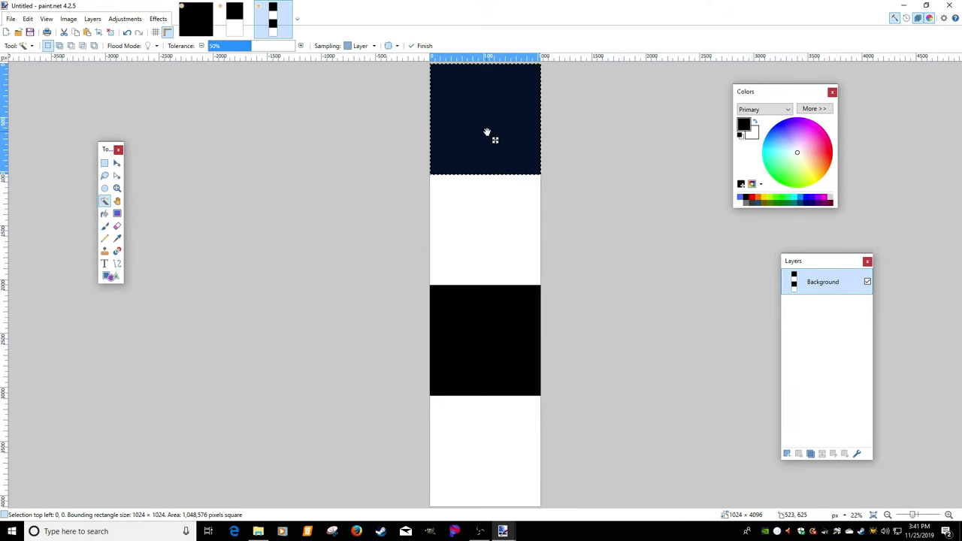
Close the 1024 × 2048 image and the black 1024 × 1024 image without saving them
{"action": "left_click", "coordinate": [235, 18]}
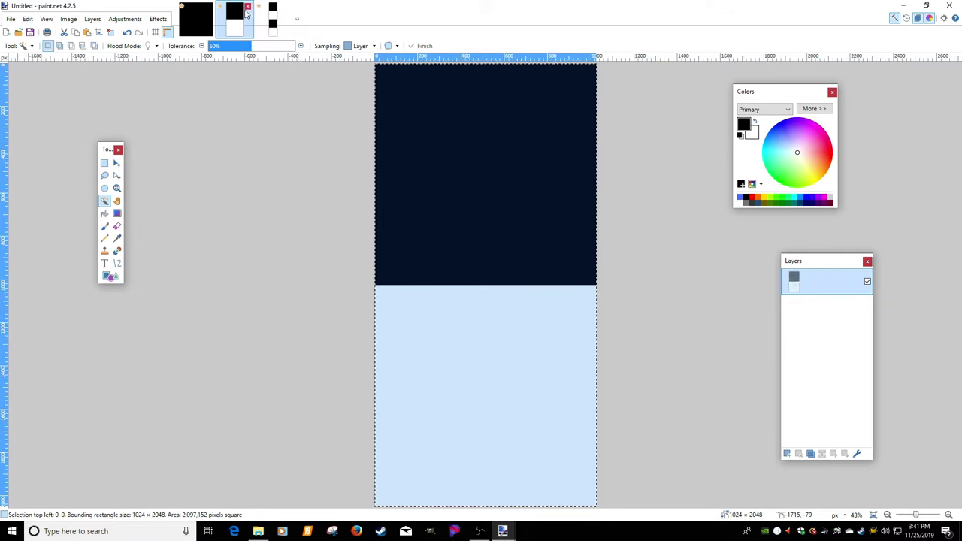
{"action": "left_click", "coordinate": [247, 6]}
{"action": "left_click", "coordinate": [424, 328]}
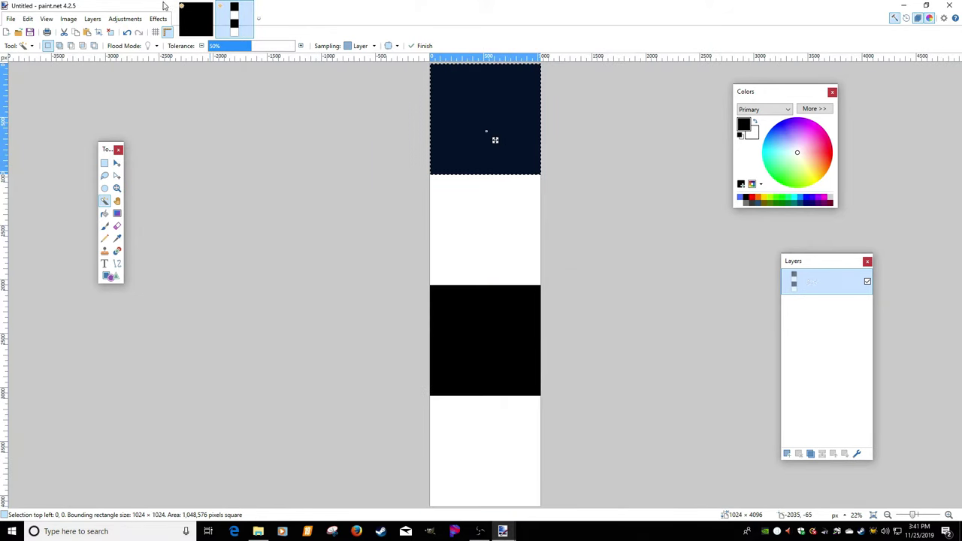
{"action": "left_click", "coordinate": [211, 15]}
{"action": "left_click", "coordinate": [209, 7]}
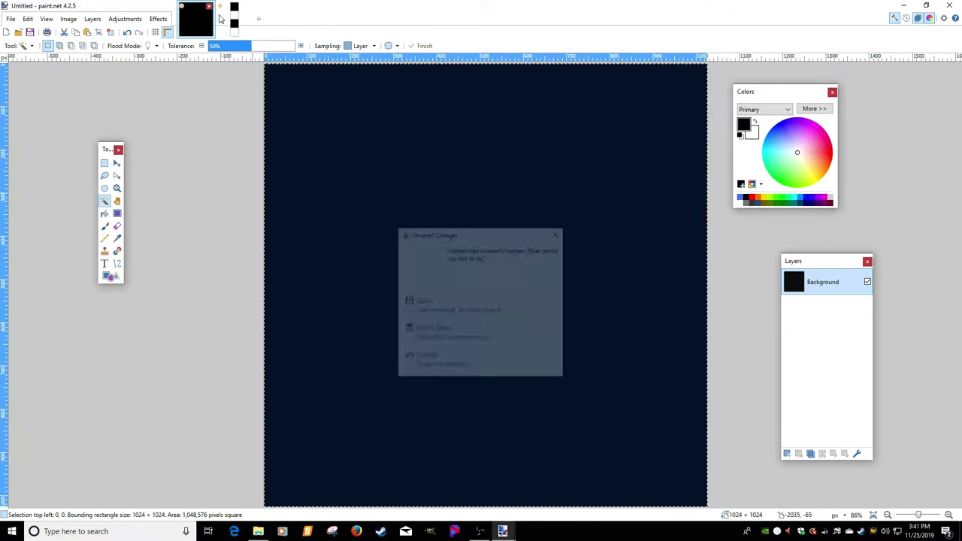
{"action": "left_click", "coordinate": [420, 327]}
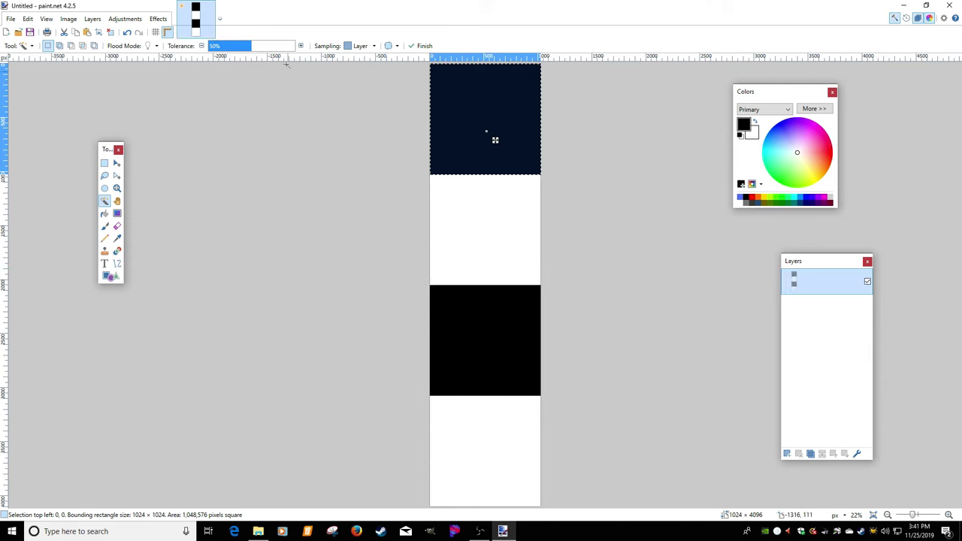
Save the four-square image as customArrayStartingGrid in PNG format in the OneDrive folder buildingArraysCustom
{"action": "left_click", "coordinate": [10, 19]}
{"action": "left_click", "coordinate": [70, 106]}
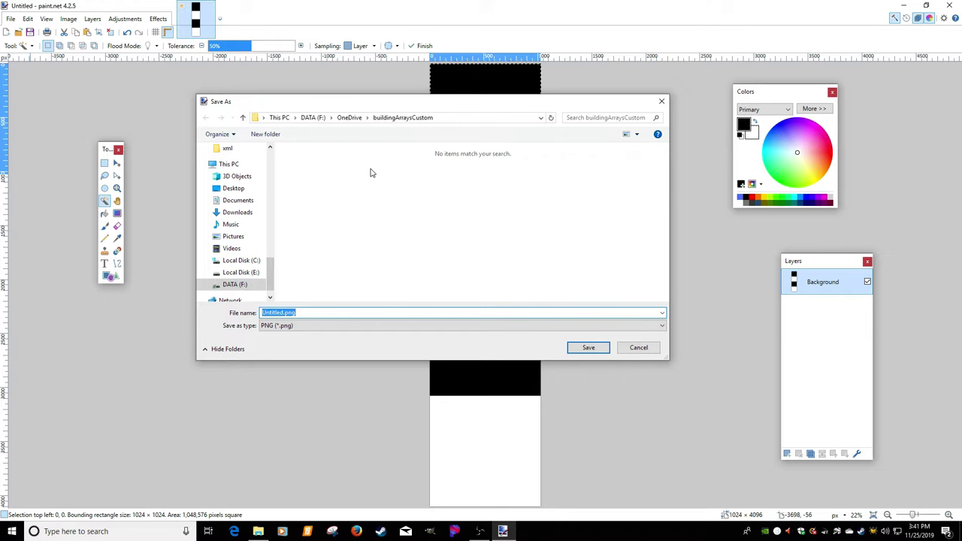
{"action": "left_click", "coordinate": [348, 118]}
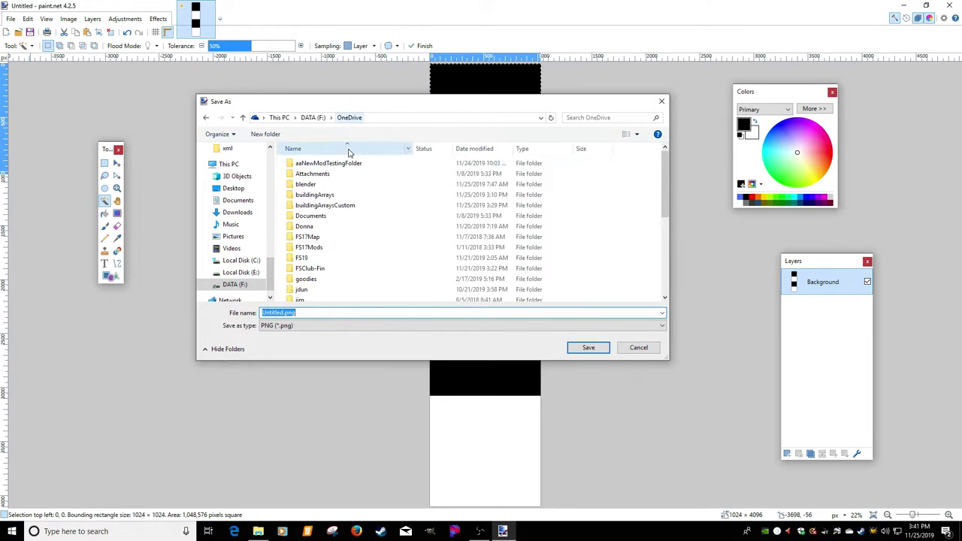
{"action": "left_click", "coordinate": [323, 206]}
{"action": "double_click", "coordinate": [322, 208]}
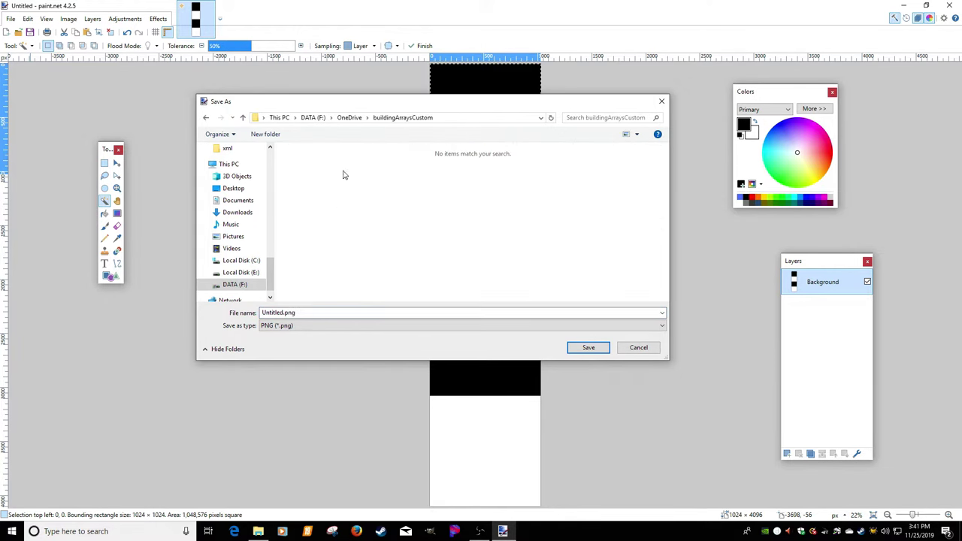
{"action": "left_click_drag", "start_coordinate": [353, 314], "coordinate": [258, 303]}
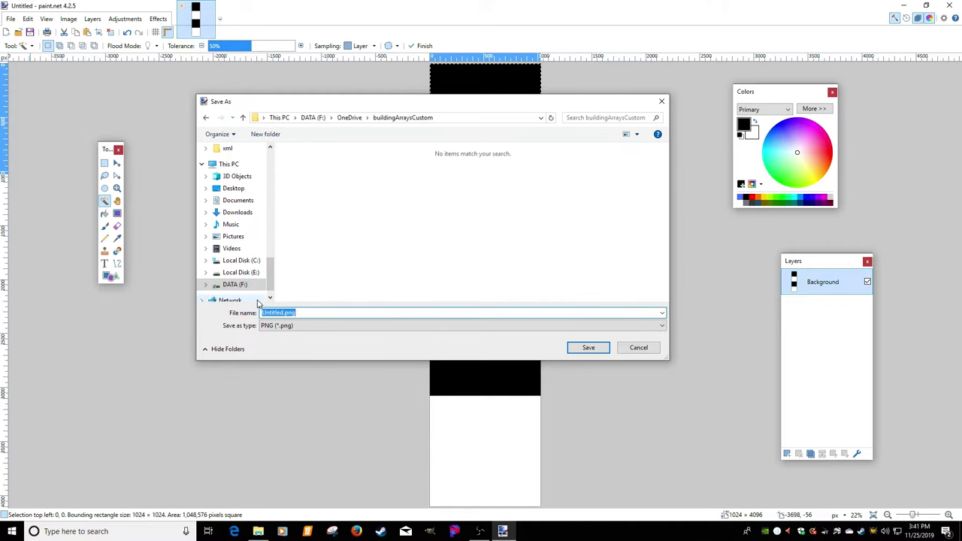
{"action": "type", "text": "customAr"}
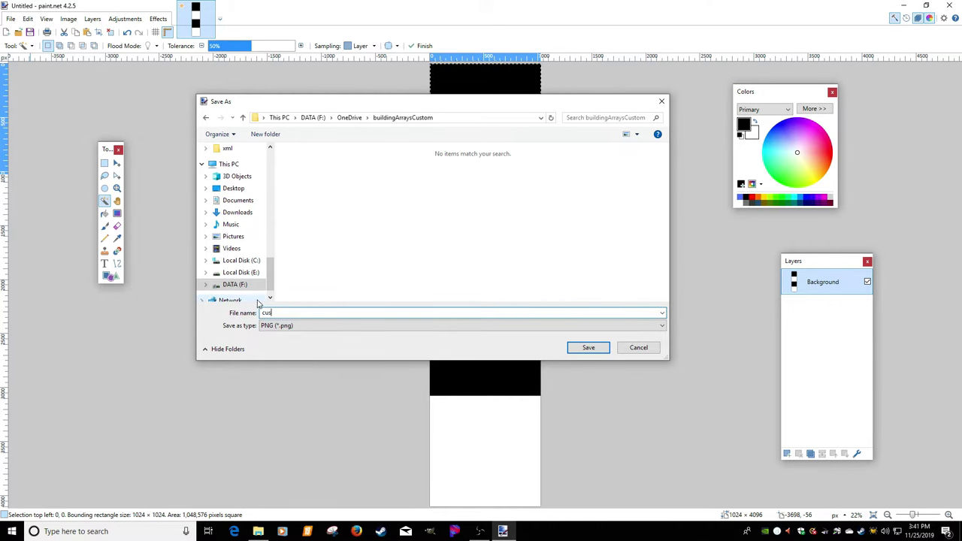
{"action": "type", "text": "rayStartingGrid"}
{"action": "key", "text": "Return"}
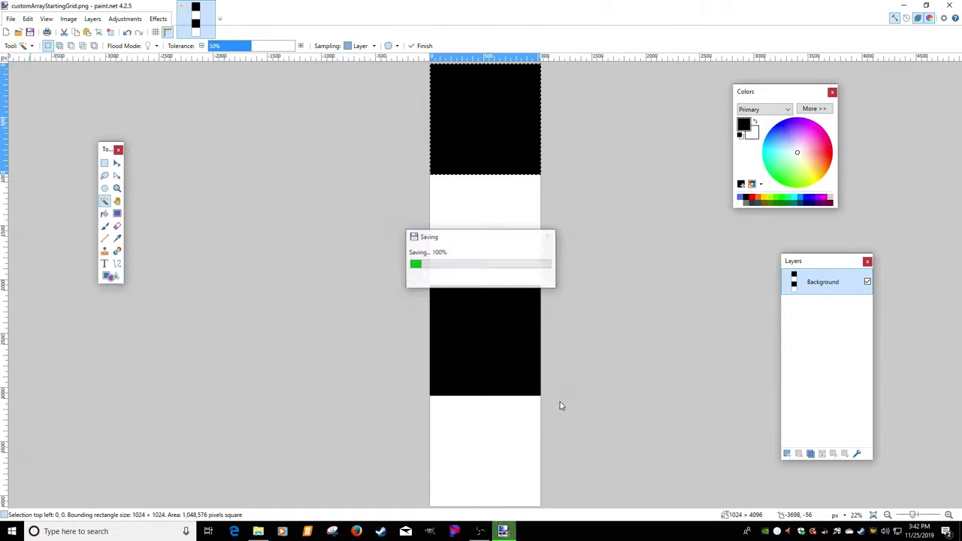
{"action": "left_click", "coordinate": [566, 460]}
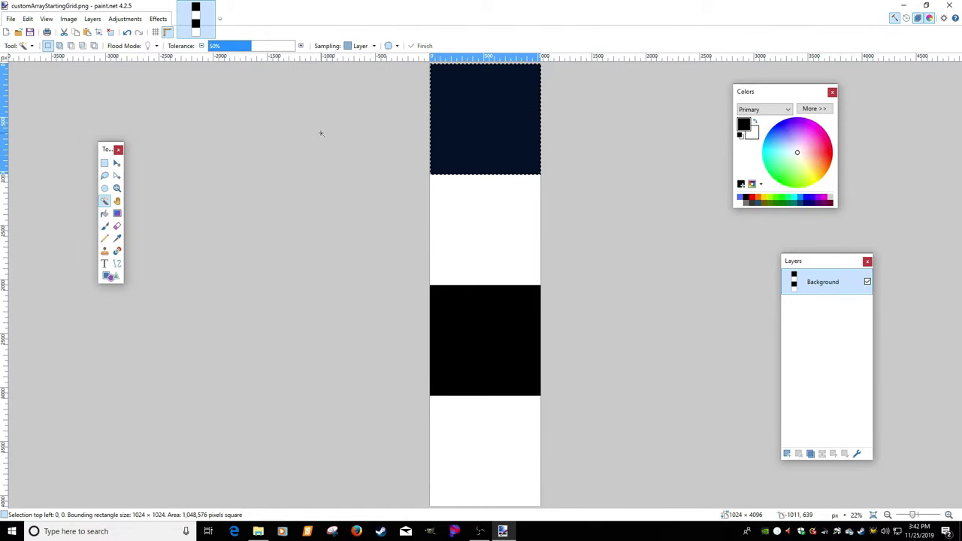
In File Explorer, open the OneDrive folder buildingArrays > GDNArrays > buildingsArray_american and show its files as extra large icons
{"action": "left_click", "coordinate": [903, 6]}
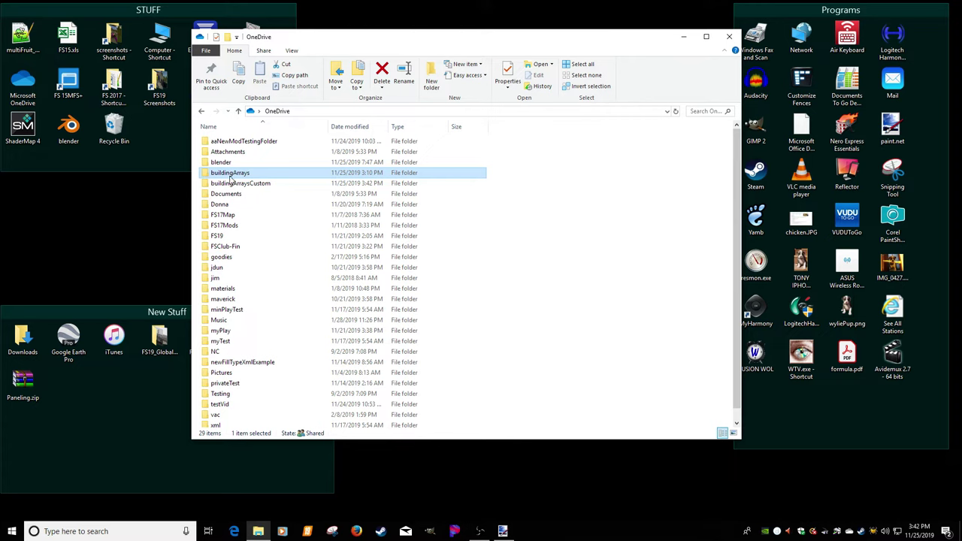
{"action": "double_click", "coordinate": [230, 173]}
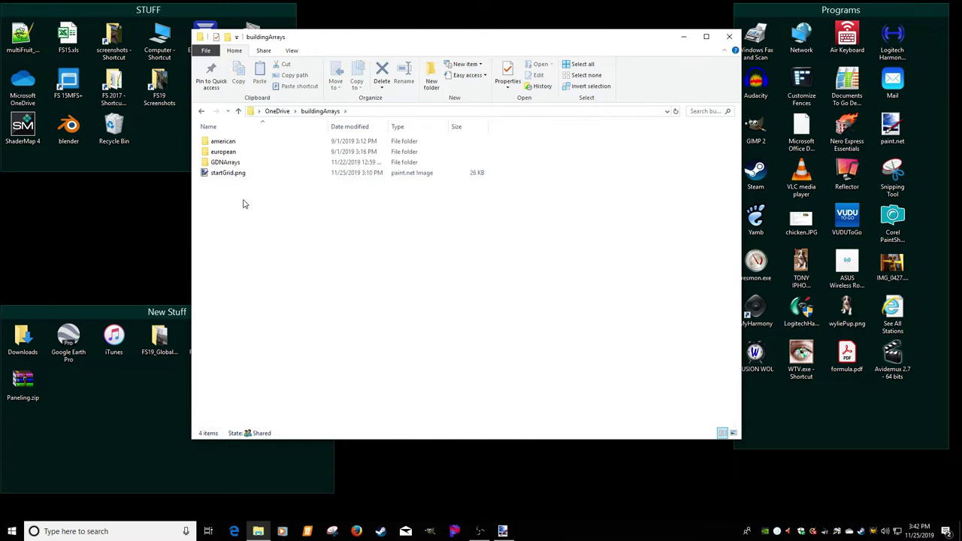
{"action": "double_click", "coordinate": [229, 162]}
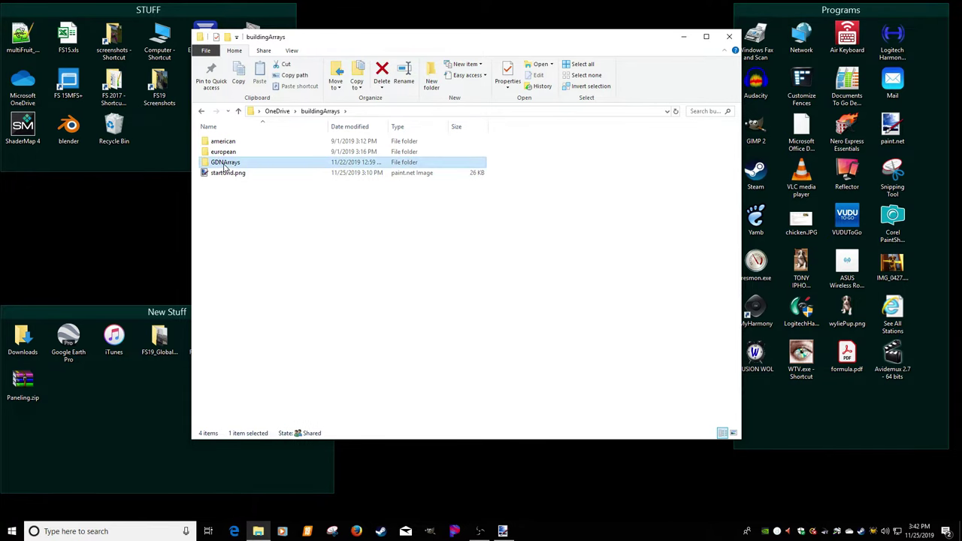
{"action": "double_click", "coordinate": [255, 142]}
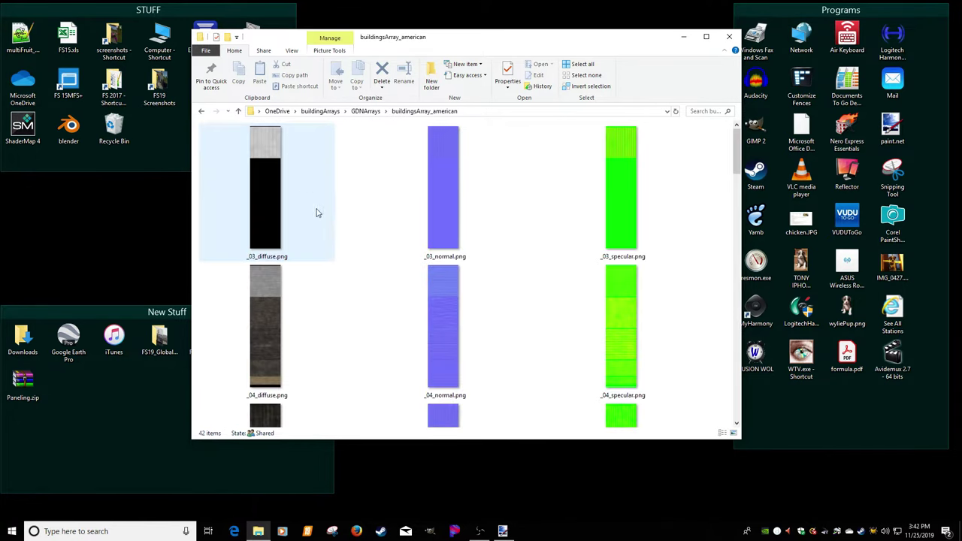
{"action": "right_click", "coordinate": [679, 193]}
{"action": "mouse_move", "coordinate": [701, 200]}
{"action": "left_click", "coordinate": [846, 195]}
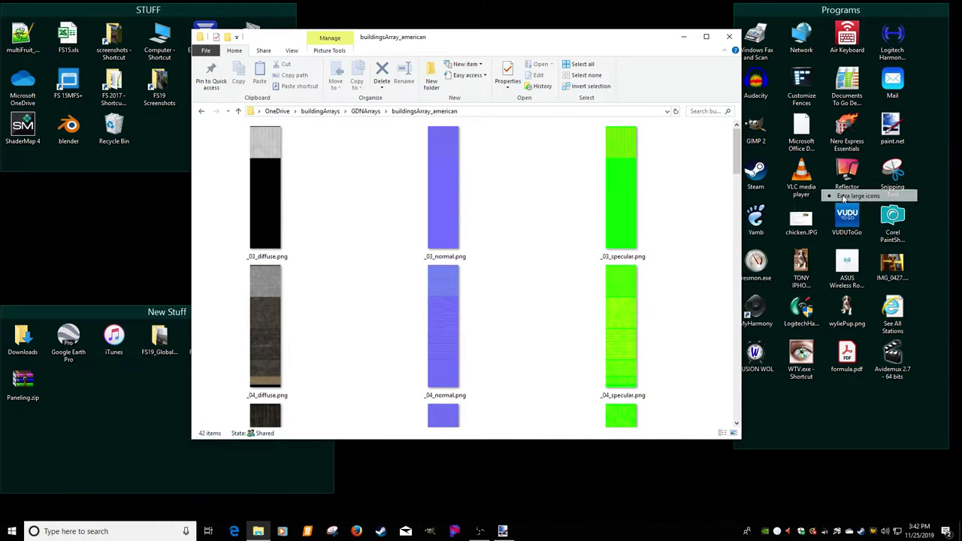
Select _16_diffuse.png, _16_normal.png and _16_specular.png and open them in paint.net
{"action": "scroll", "coordinate": [601, 248], "scroll_direction": "down", "scroll_amount": 5}
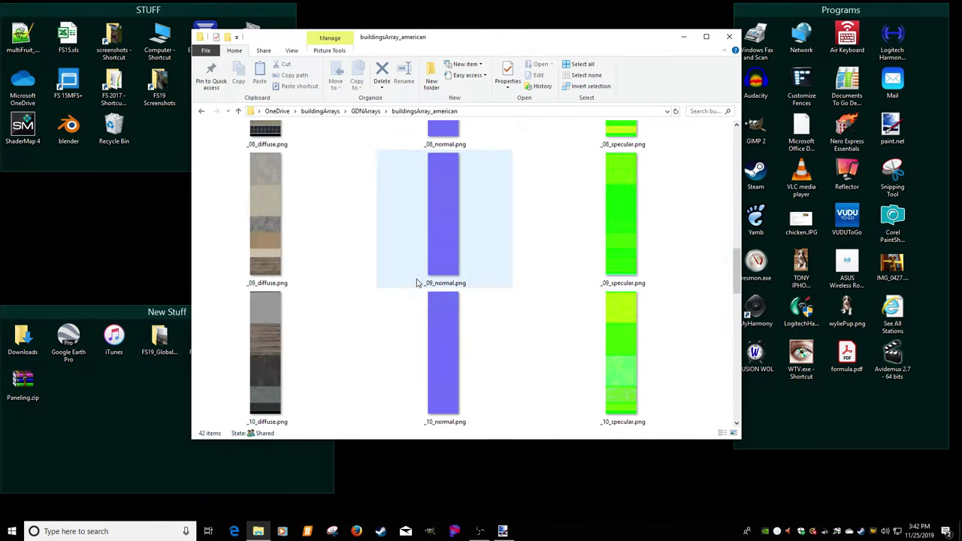
{"action": "scroll", "coordinate": [416, 282], "scroll_direction": "down", "scroll_amount": 6}
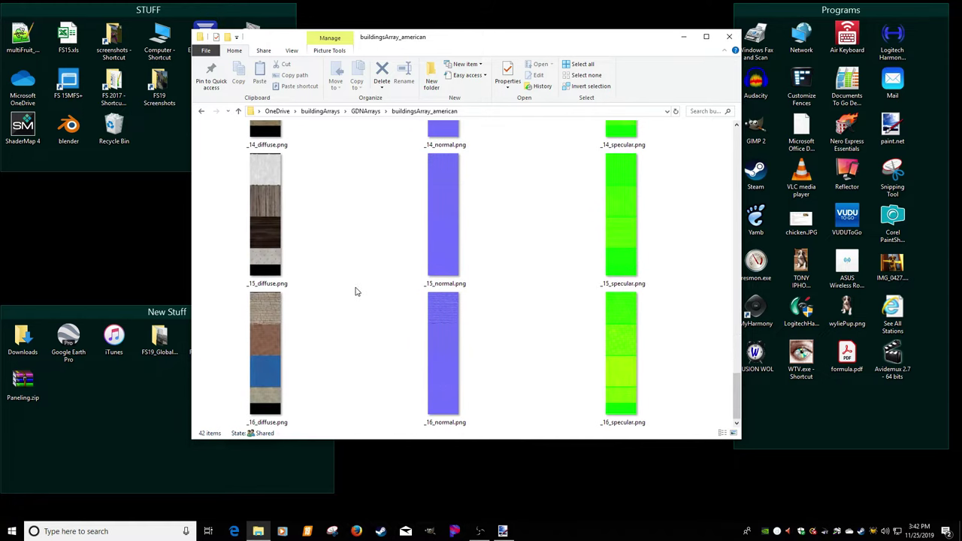
{"action": "left_click", "coordinate": [265, 370]}
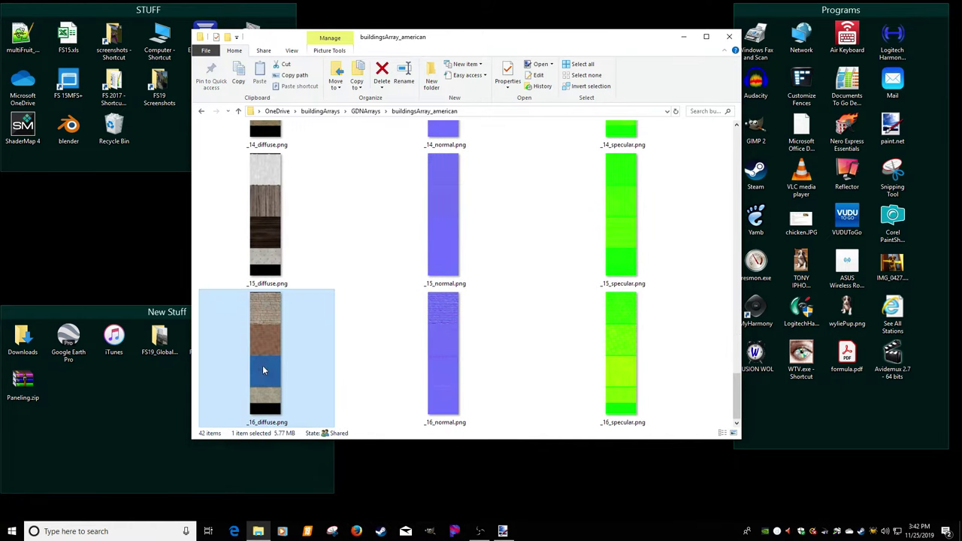
{"action": "left_click", "coordinate": [285, 366], "text": "ctrl"}
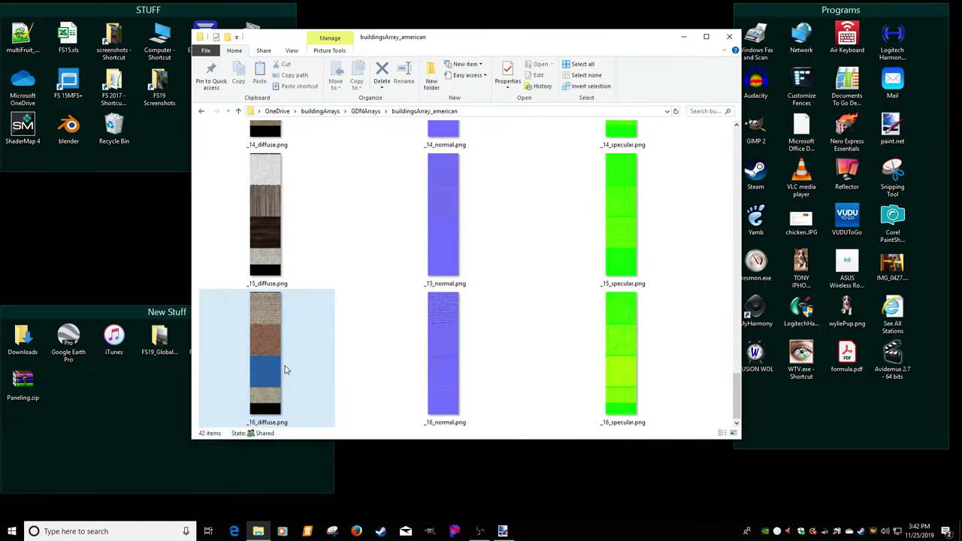
{"action": "left_click", "coordinate": [282, 364], "text": "ctrl"}
{"action": "left_click", "coordinate": [477, 403], "text": "ctrl"}
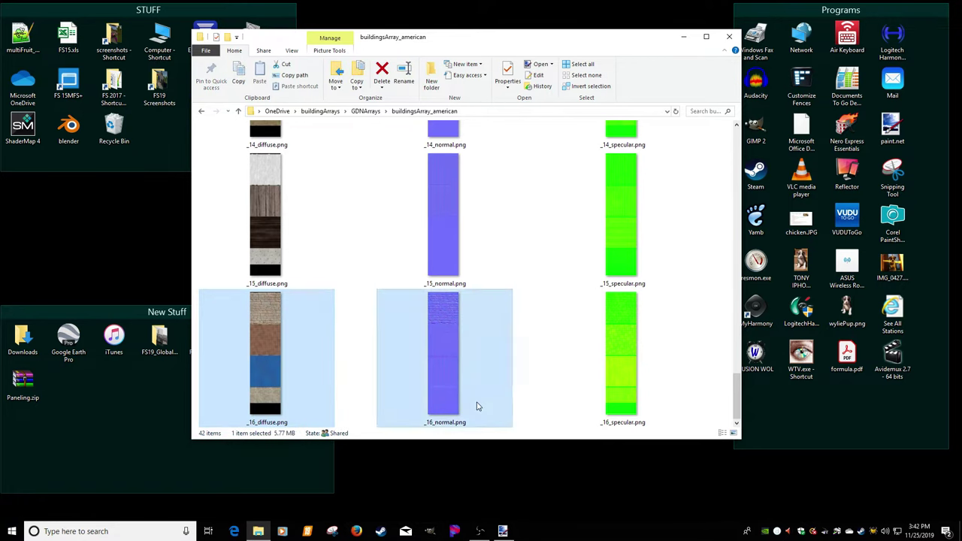
{"action": "left_click", "coordinate": [609, 402], "text": "ctrl"}
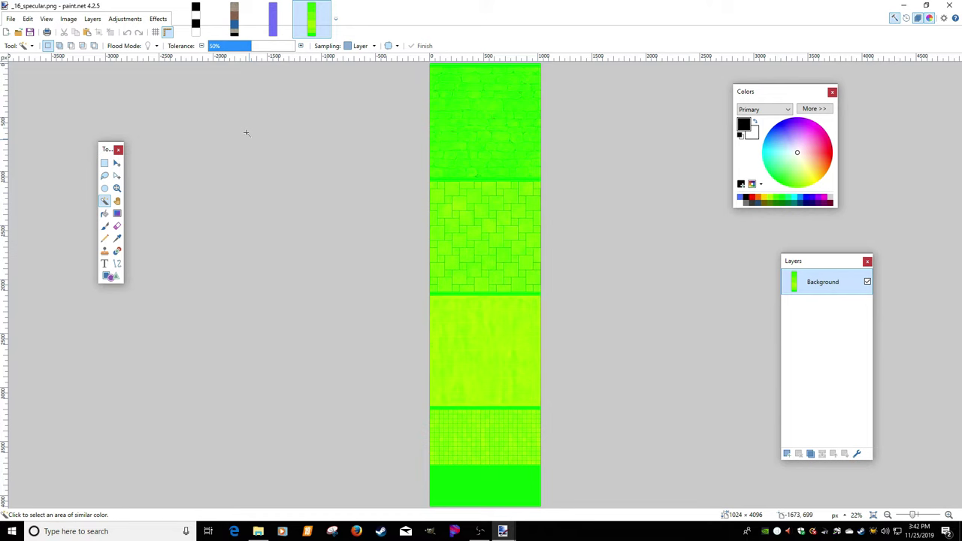
Copy the whole _16_normal image into a new layer of _16_diffuse and close the _16_normal image
{"action": "left_click", "coordinate": [231, 21]}
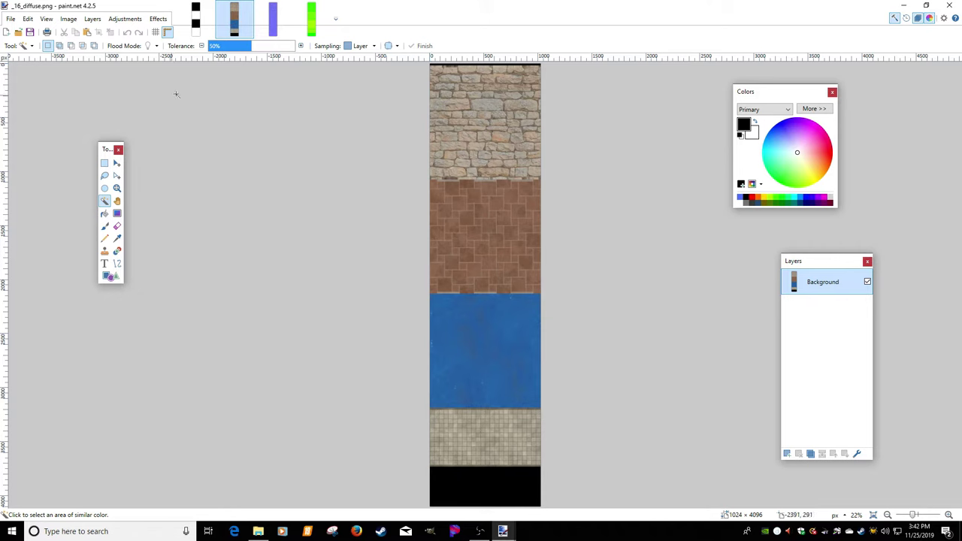
{"action": "left_click", "coordinate": [271, 30]}
{"action": "key", "text": "ctrl+a"}
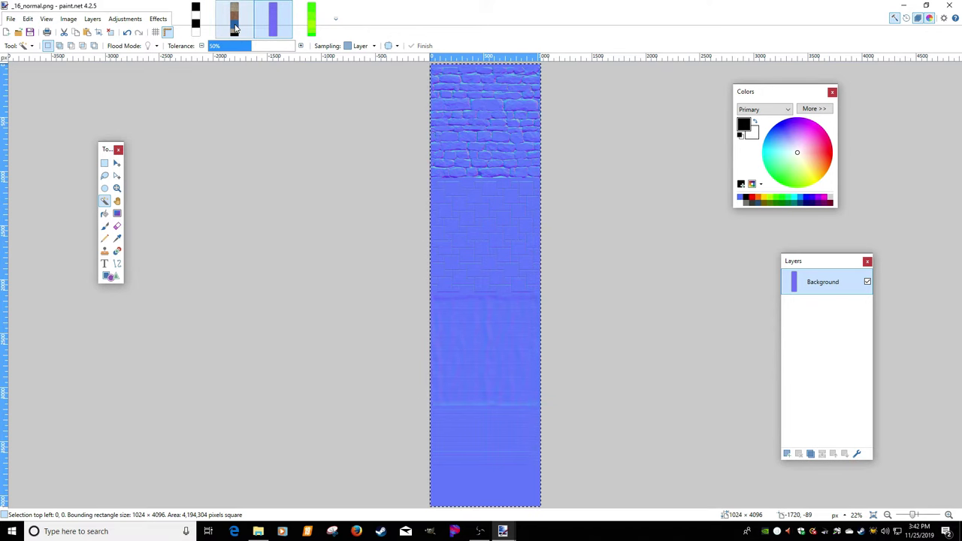
{"action": "left_click", "coordinate": [235, 29]}
{"action": "left_click", "coordinate": [27, 19]}
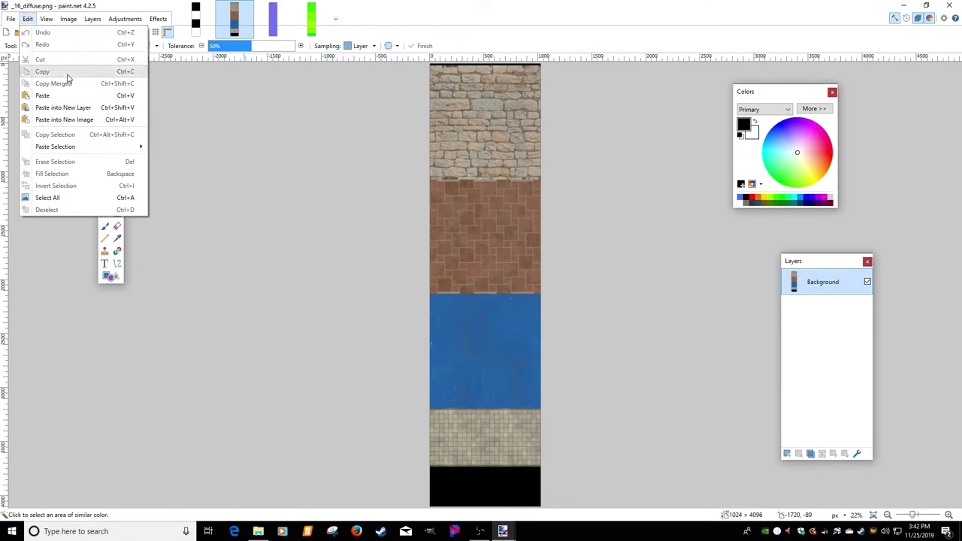
{"action": "left_click", "coordinate": [140, 101]}
{"action": "left_click", "coordinate": [280, 28]}
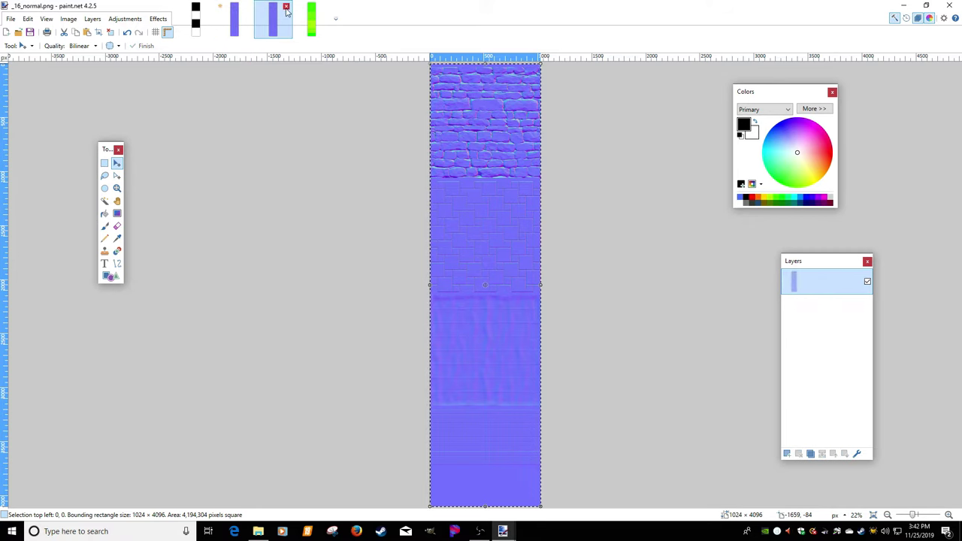
Copy the whole _16_specular image into another new layer of _16_diffuse, and move the Background layer to the top of the stack
{"action": "key", "text": "ctrl+a"}
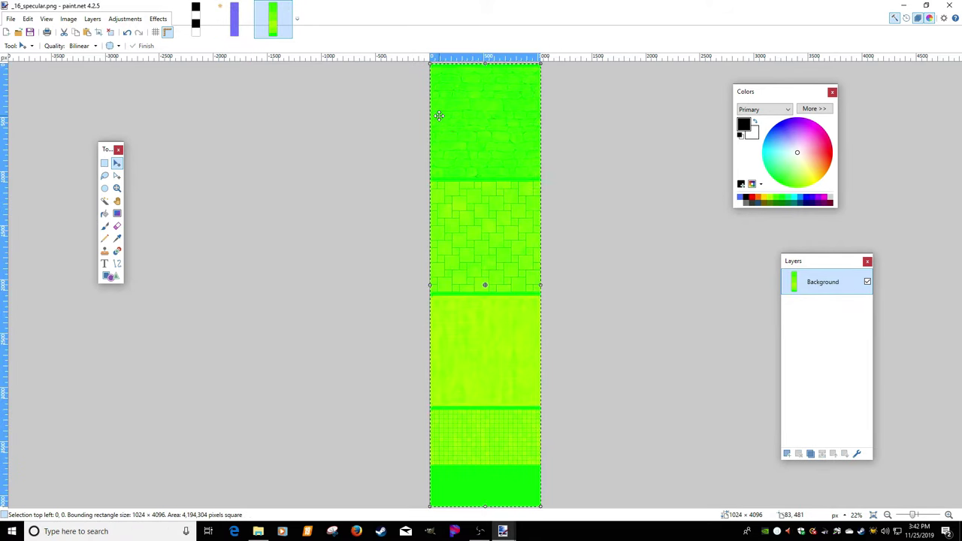
{"action": "left_click", "coordinate": [235, 19]}
{"action": "left_click", "coordinate": [27, 18]}
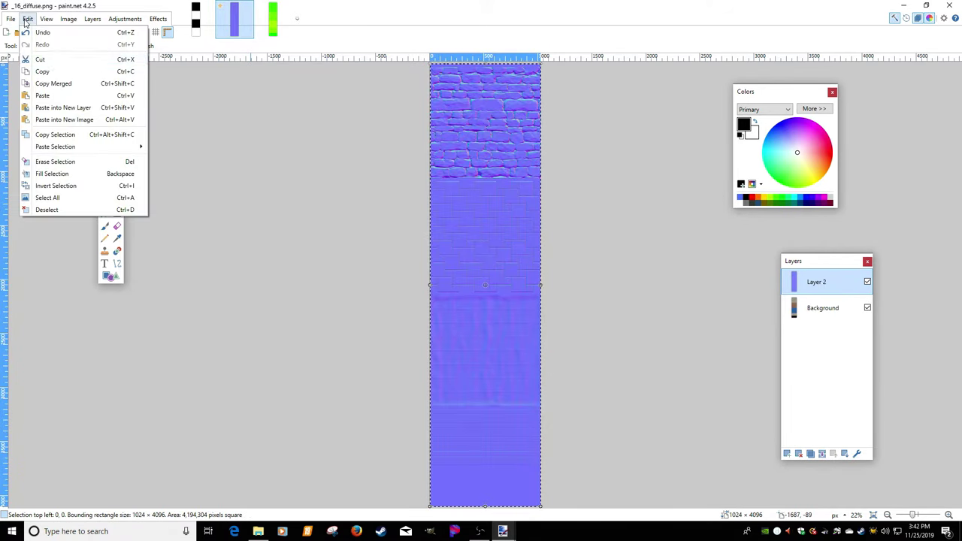
{"action": "left_click", "coordinate": [66, 108]}
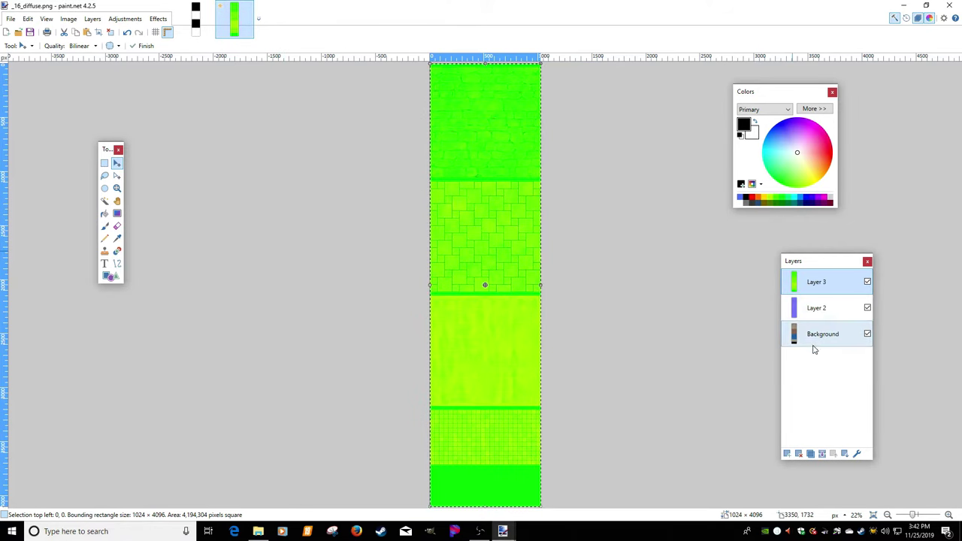
{"action": "left_click_drag", "start_coordinate": [814, 344], "coordinate": [809, 281]}
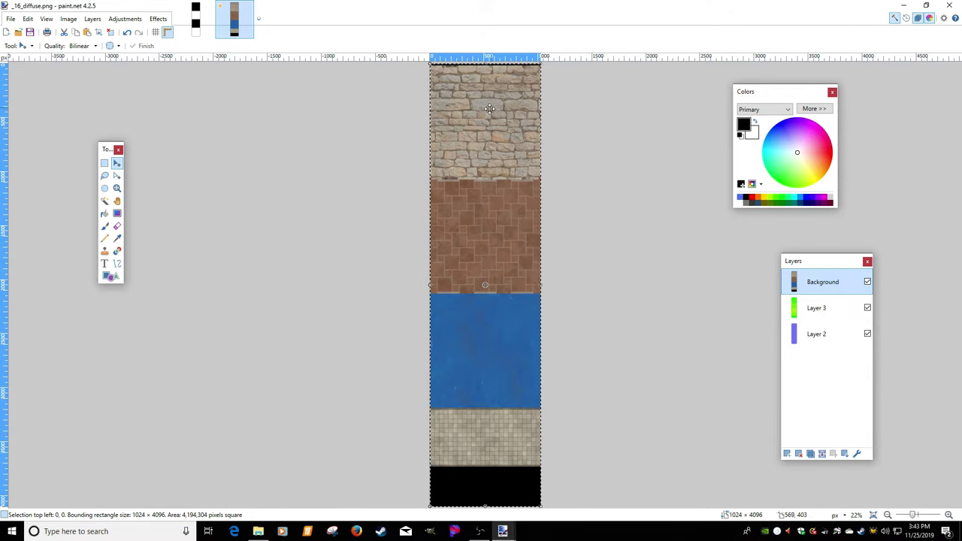
Select the stone wall section with Rectangle Select, 1024 × 1025 pixels starting at 0, 25, and copy it into a new image
{"action": "scroll", "coordinate": [553, 134], "scroll_direction": "up", "scroll_amount": 3}
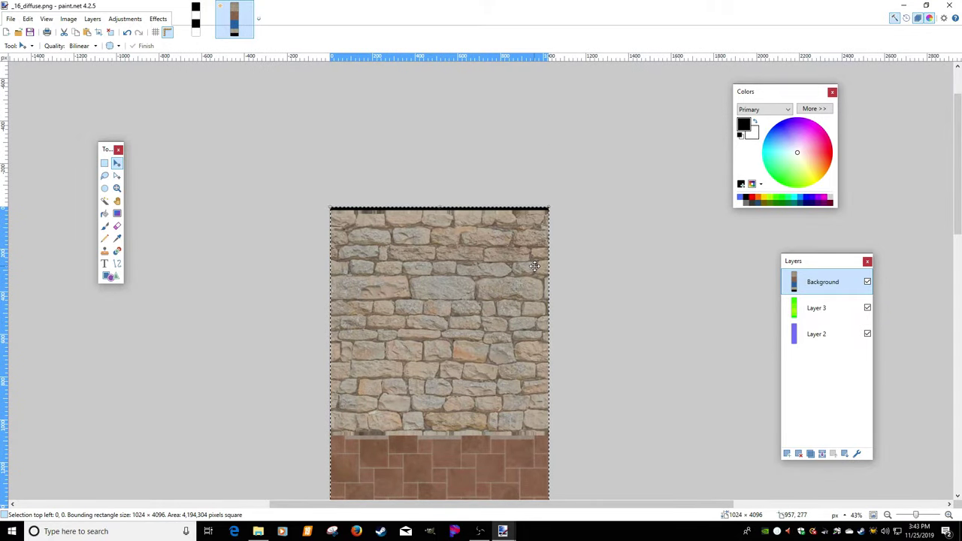
{"action": "scroll", "coordinate": [534, 266], "scroll_direction": "up", "scroll_amount": 1}
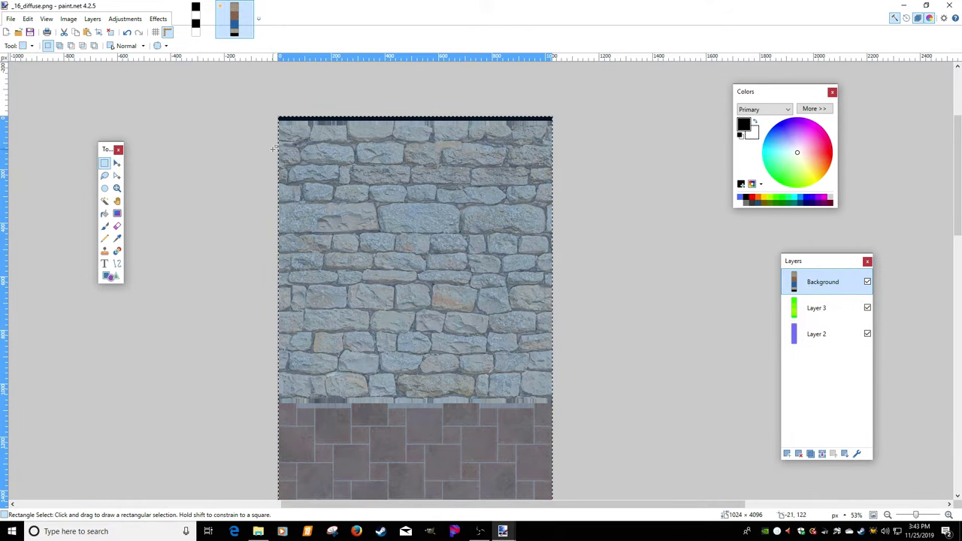
{"action": "left_click_drag", "start_coordinate": [278, 123], "coordinate": [579, 398]}
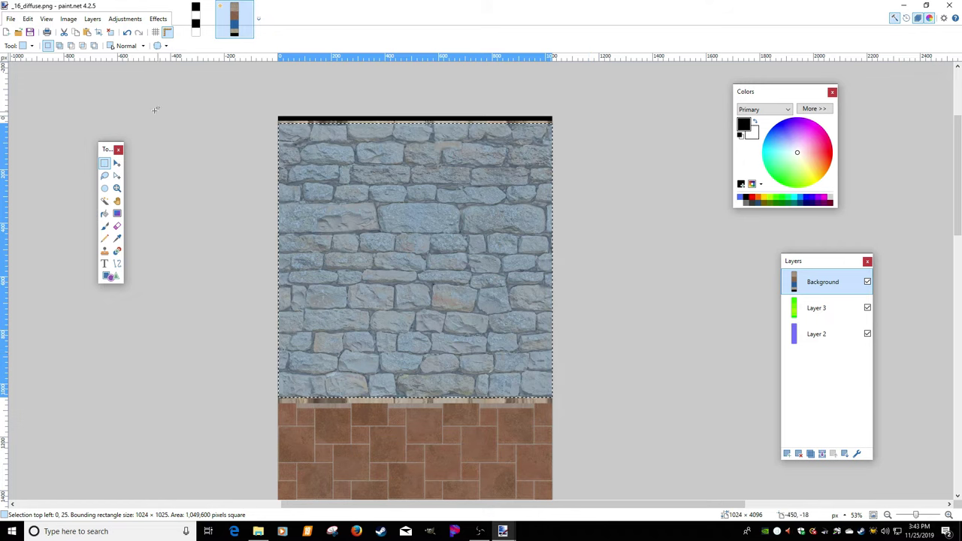
{"action": "left_click", "coordinate": [28, 18]}
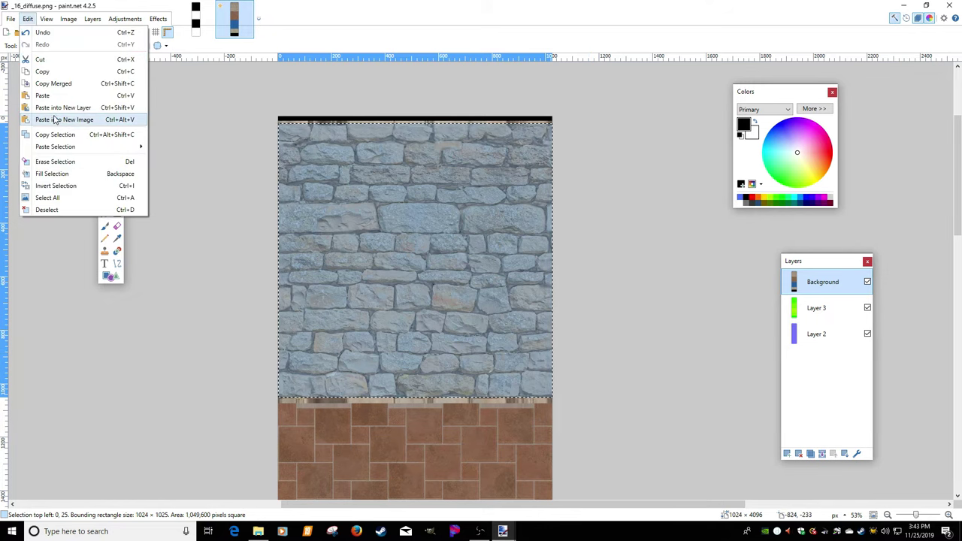
{"action": "left_click", "coordinate": [55, 120]}
{"action": "left_click", "coordinate": [68, 21]}
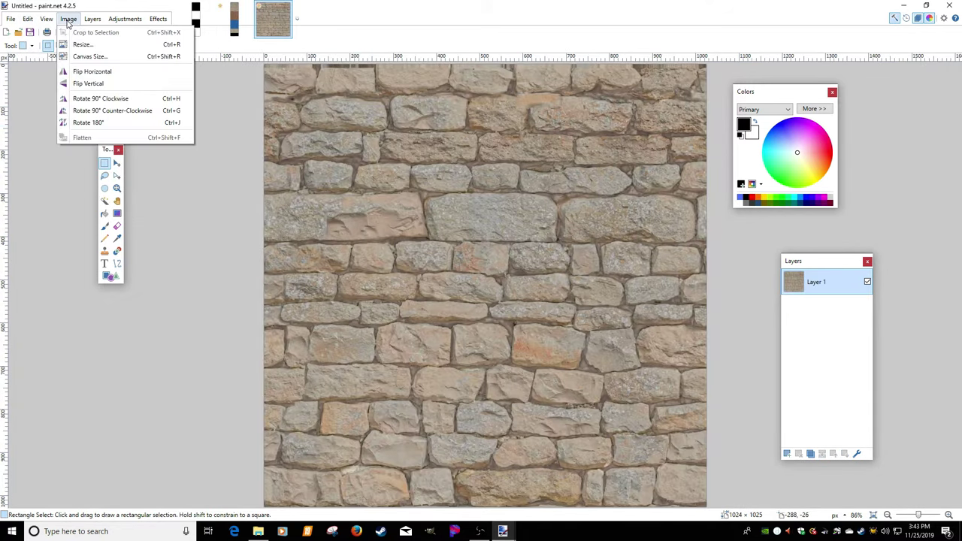
{"action": "left_click", "coordinate": [90, 56]}
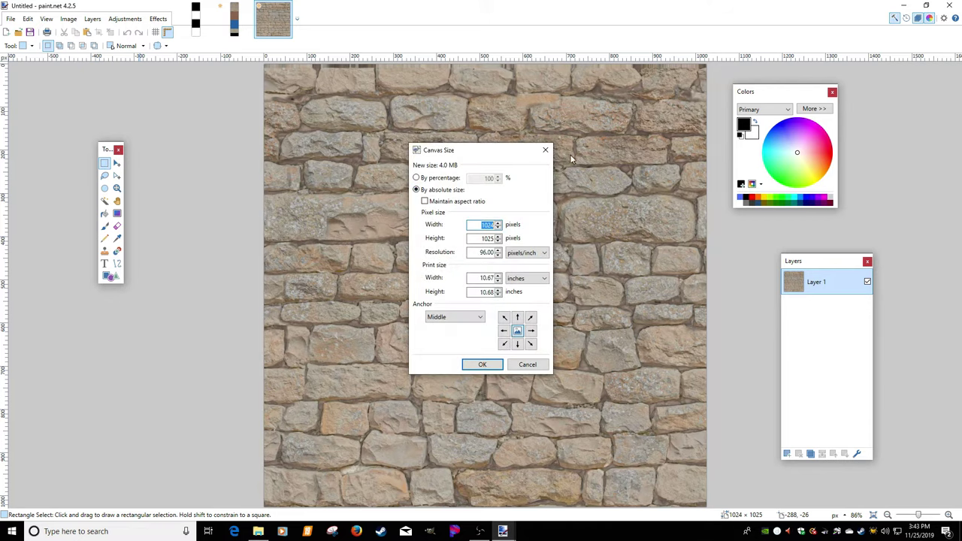
{"action": "left_click", "coordinate": [539, 368]}
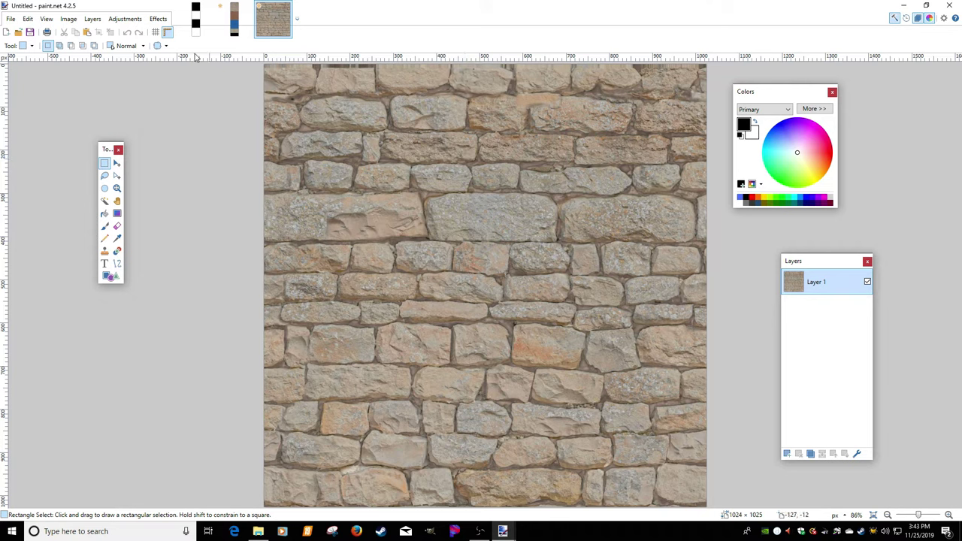
Set the stone image's canvas height to 1024 pixels
{"action": "left_click", "coordinate": [69, 19]}
{"action": "left_click", "coordinate": [87, 60]}
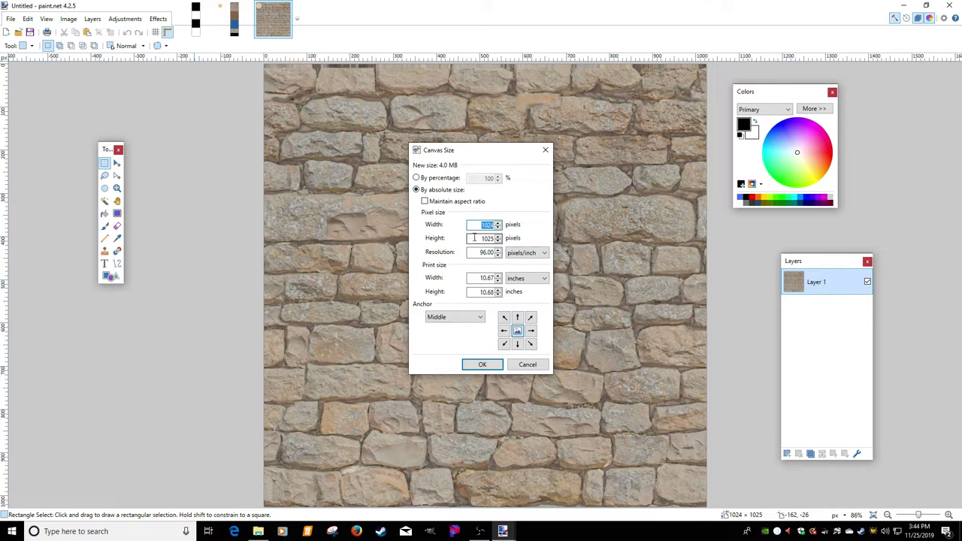
{"action": "key", "text": "Tab"}
{"action": "left_click", "coordinate": [483, 364]}
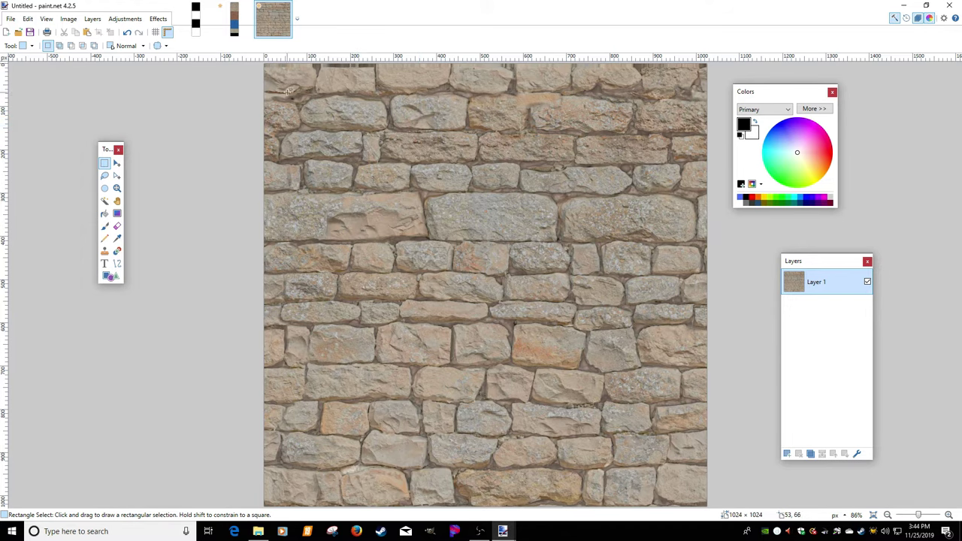
Copy the same selected area from Layer 3 of _16_diffuse and paste it into a new layer of the stone image, keeping the canvas size
{"action": "left_click", "coordinate": [234, 18]}
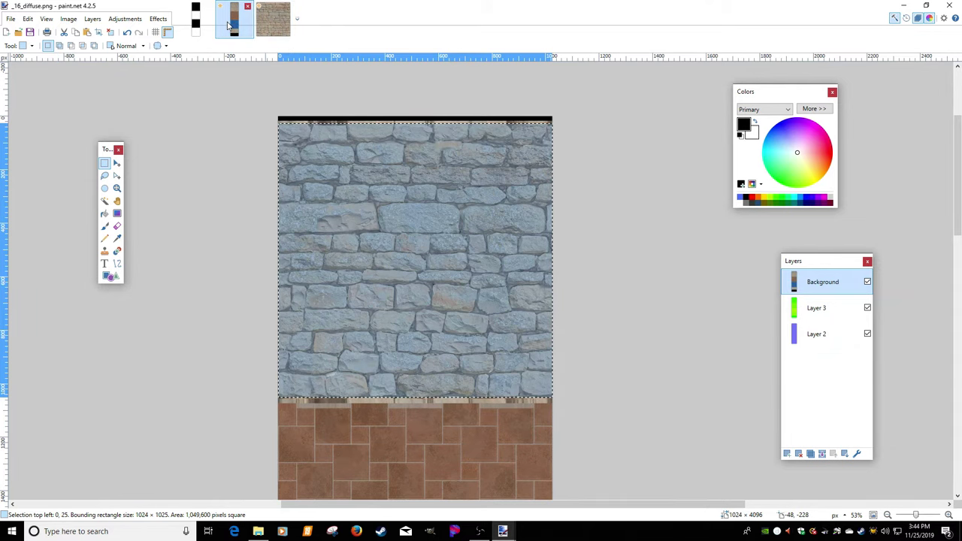
{"action": "left_click", "coordinate": [814, 312]}
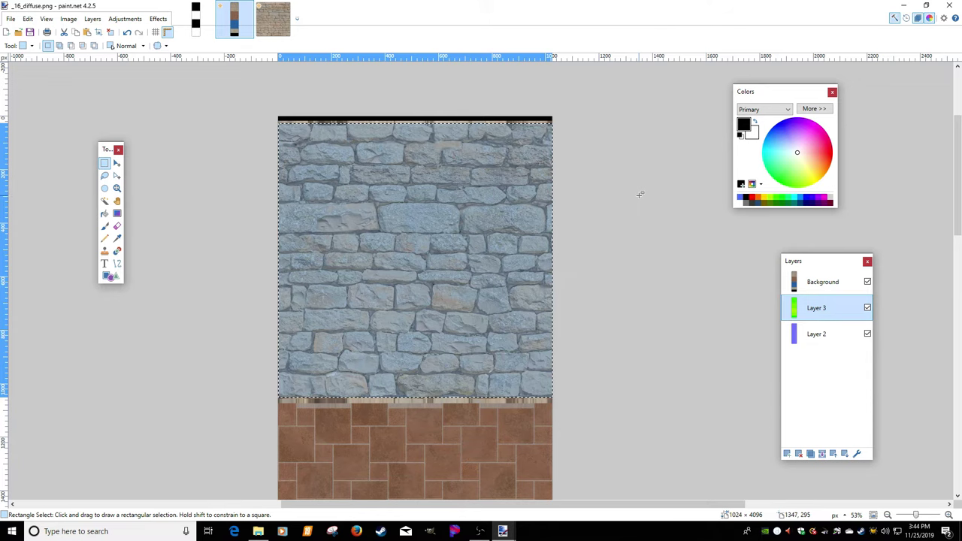
{"action": "left_click", "coordinate": [272, 19]}
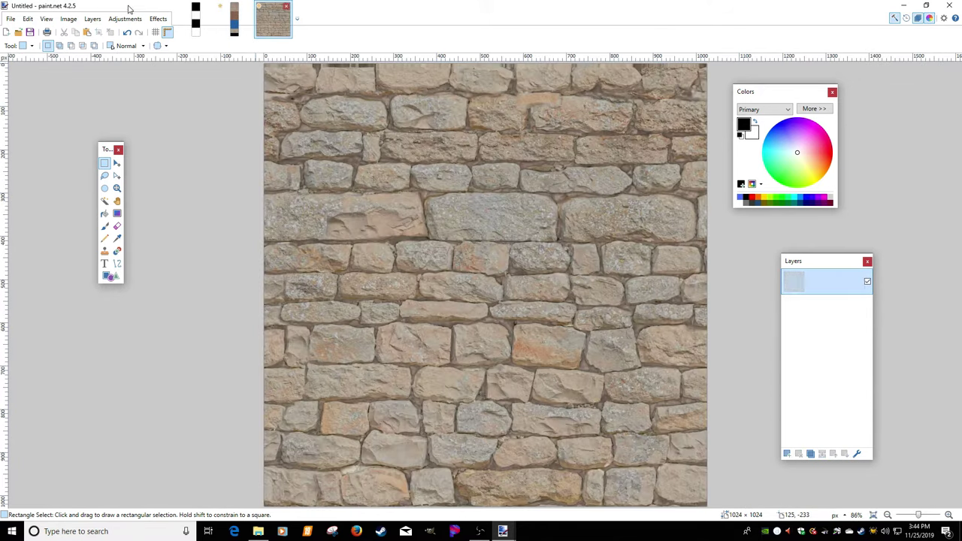
{"action": "left_click", "coordinate": [27, 19]}
{"action": "left_click", "coordinate": [67, 107]}
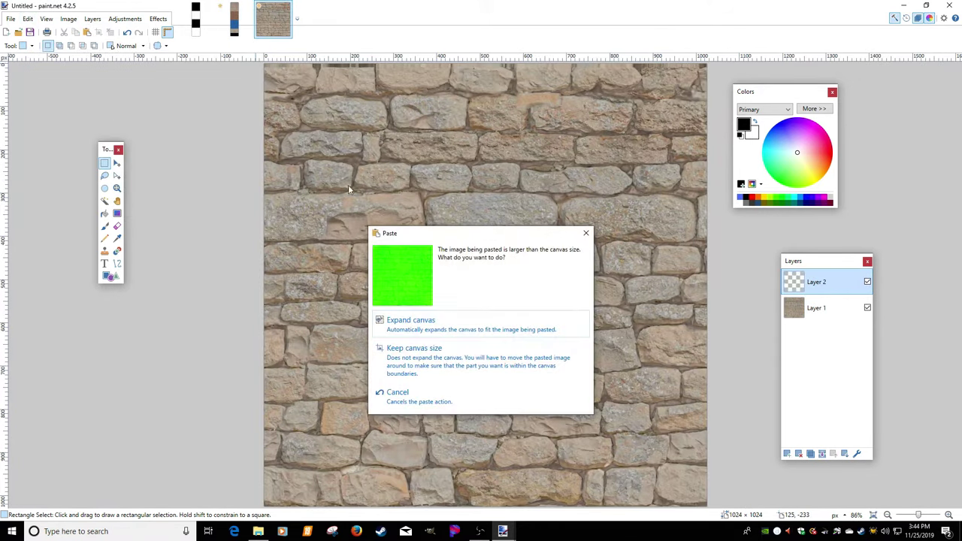
{"action": "left_click", "coordinate": [418, 359]}
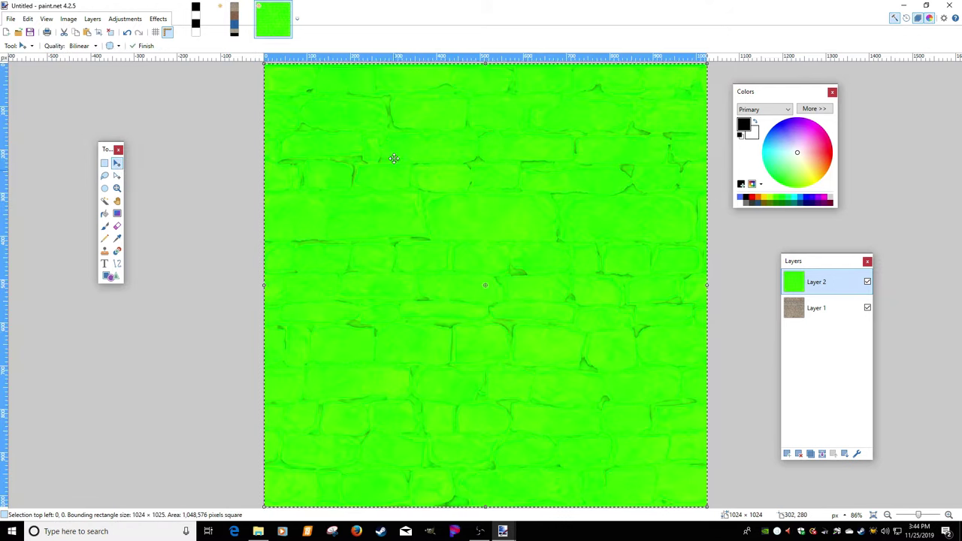
Toggle the visibility of the green specular layer to compare its alignment with the stone layer beneath
{"action": "left_click", "coordinate": [868, 281]}
{"action": "left_click", "coordinate": [868, 282]}
{"action": "left_click", "coordinate": [868, 282]}
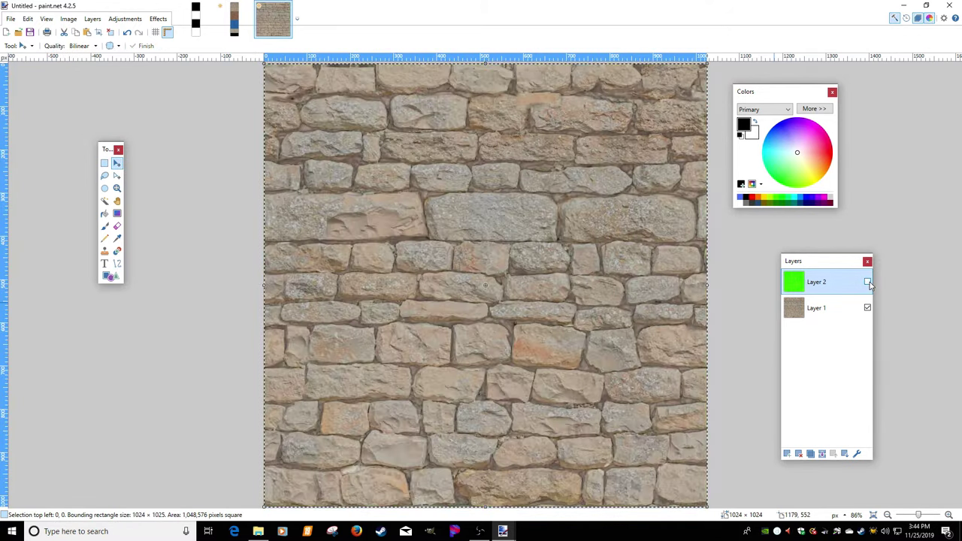
{"action": "left_click", "coordinate": [868, 282]}
{"action": "left_click", "coordinate": [868, 282]}
{"action": "left_click", "coordinate": [868, 282]}
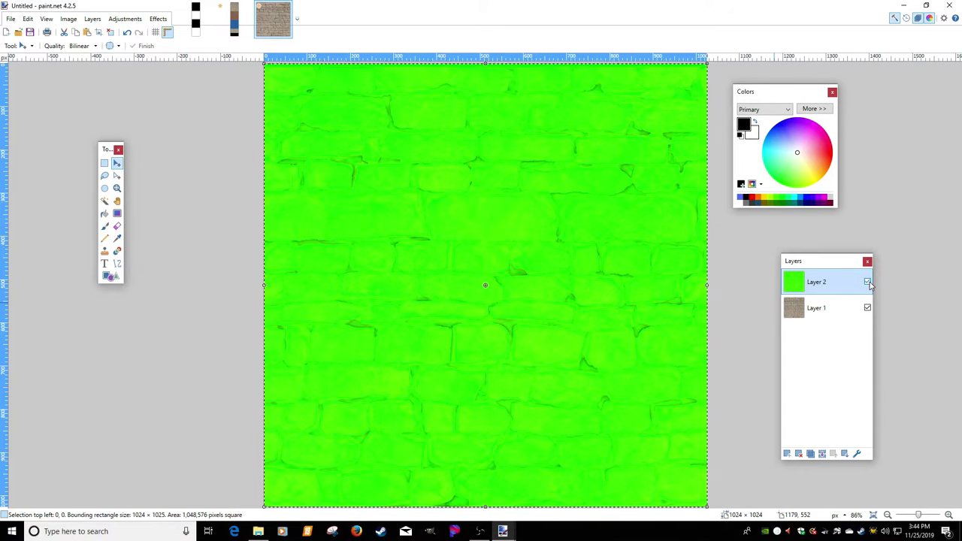
Toggle the green specular layer's visibility and move it beneath the stone layer in the stone image
{"action": "left_click", "coordinate": [868, 282]}
{"action": "left_click", "coordinate": [868, 282]}
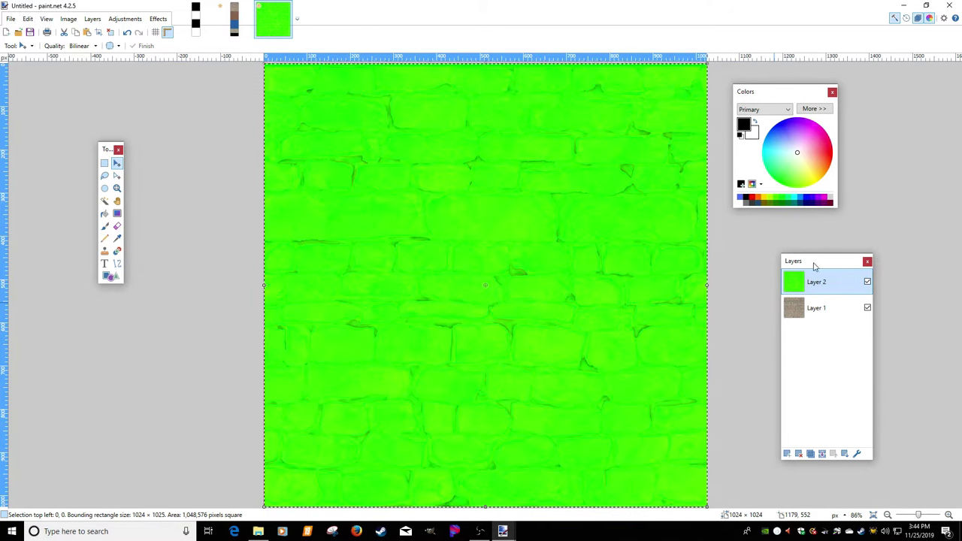
{"action": "left_click_drag", "start_coordinate": [815, 282], "coordinate": [814, 309]}
Copy the same selected area from Layer 2 of _16_diffuse and paste it into a new layer of the stone image, keeping the canvas size
{"action": "key", "text": "ctrl+Tab"}
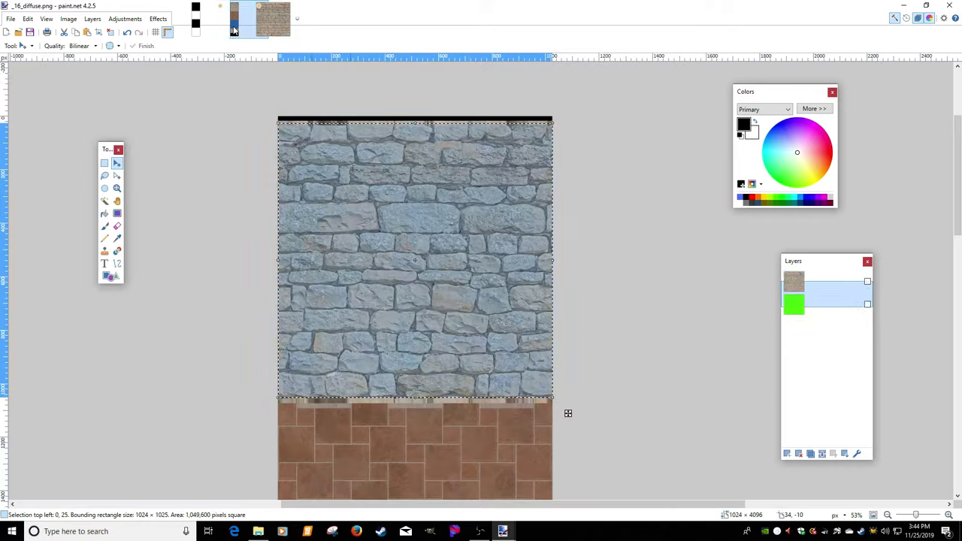
{"action": "left_click", "coordinate": [817, 338]}
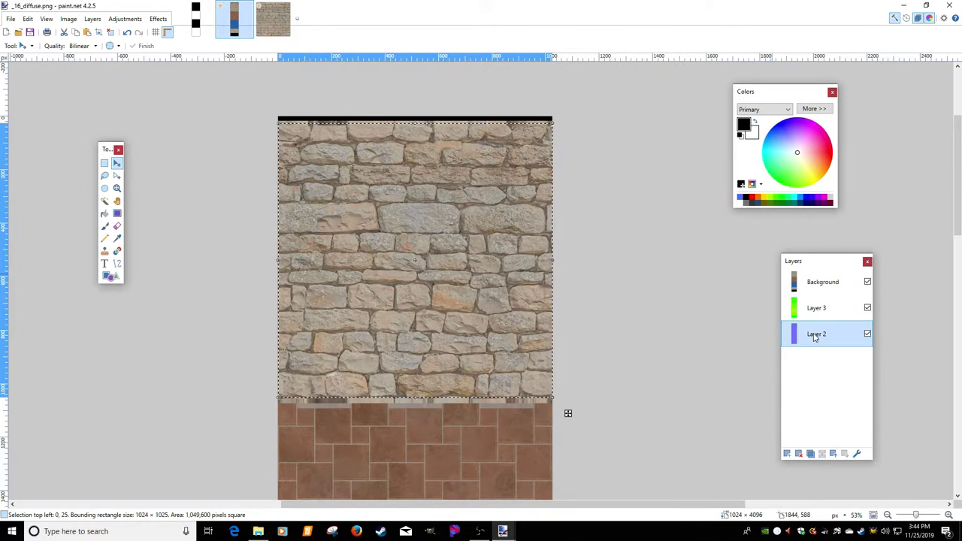
{"action": "left_click", "coordinate": [273, 19]}
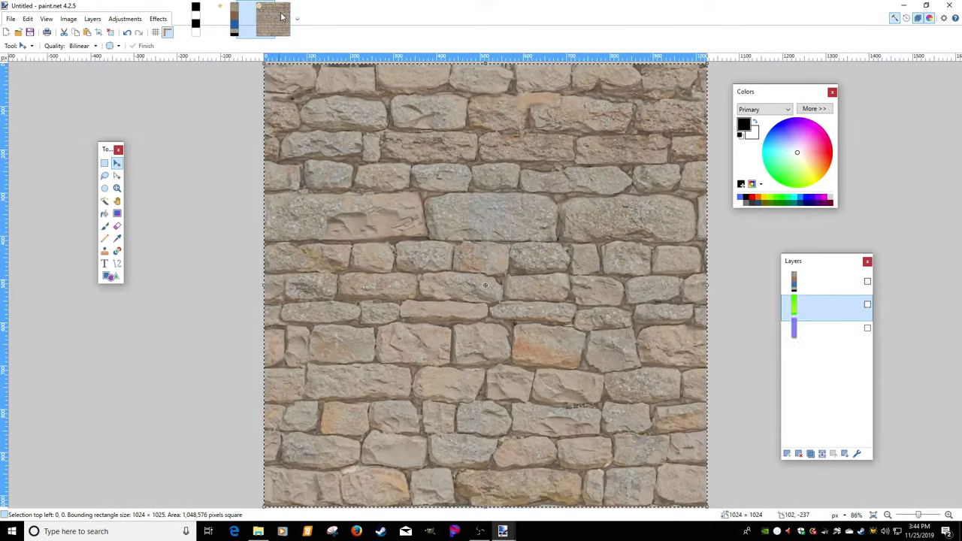
{"action": "left_click", "coordinate": [27, 19]}
{"action": "left_click", "coordinate": [61, 108]}
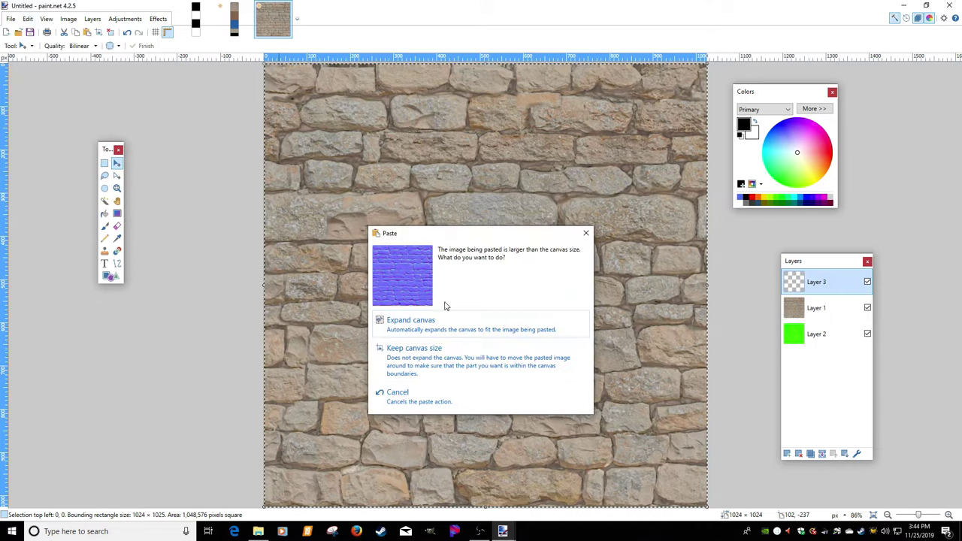
{"action": "left_click", "coordinate": [427, 359]}
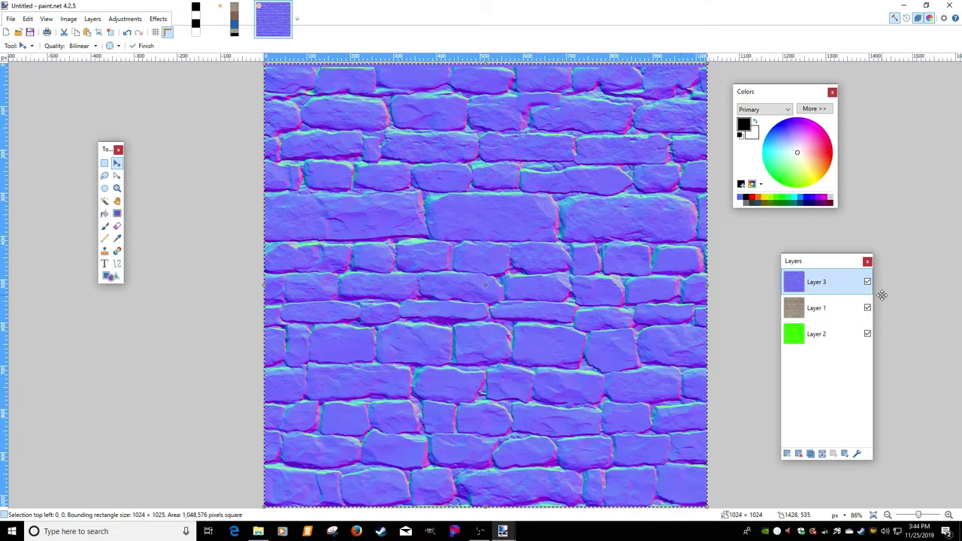
Reorder the stone image's layers from top to bottom as stone, green specular and purple normal, with the stone layer active
{"action": "left_click_drag", "start_coordinate": [820, 315], "coordinate": [820, 282]}
{"action": "left_click_drag", "start_coordinate": [811, 334], "coordinate": [812, 307]}
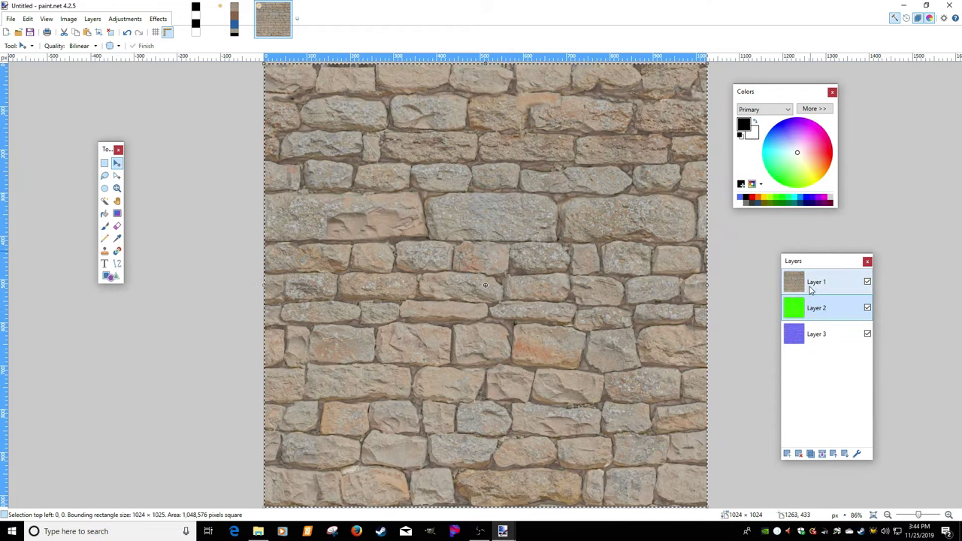
{"action": "left_click", "coordinate": [787, 285]}
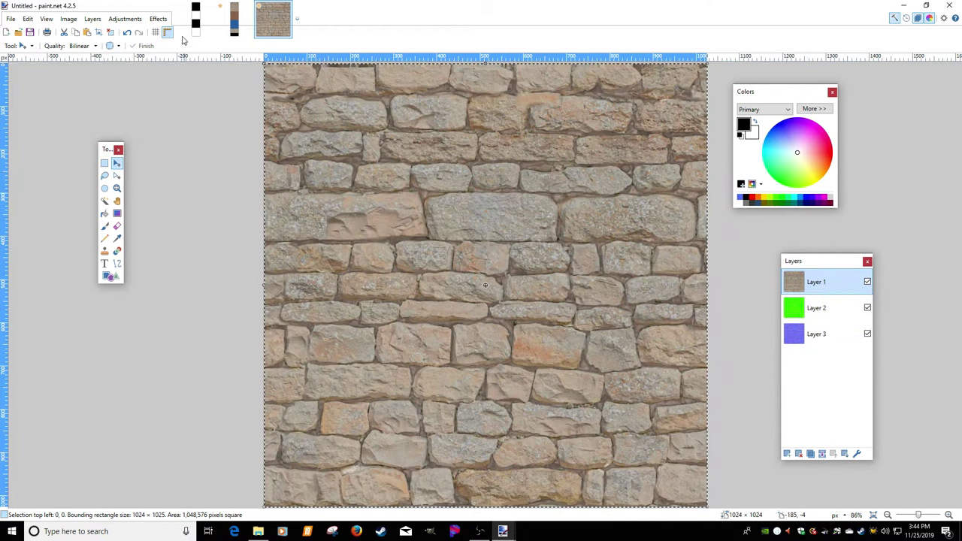
Add two empty layers to customArrayStartingGrid and arrange them beneath Background in the order Layer 2, Layer 3
{"action": "left_click", "coordinate": [195, 18]}
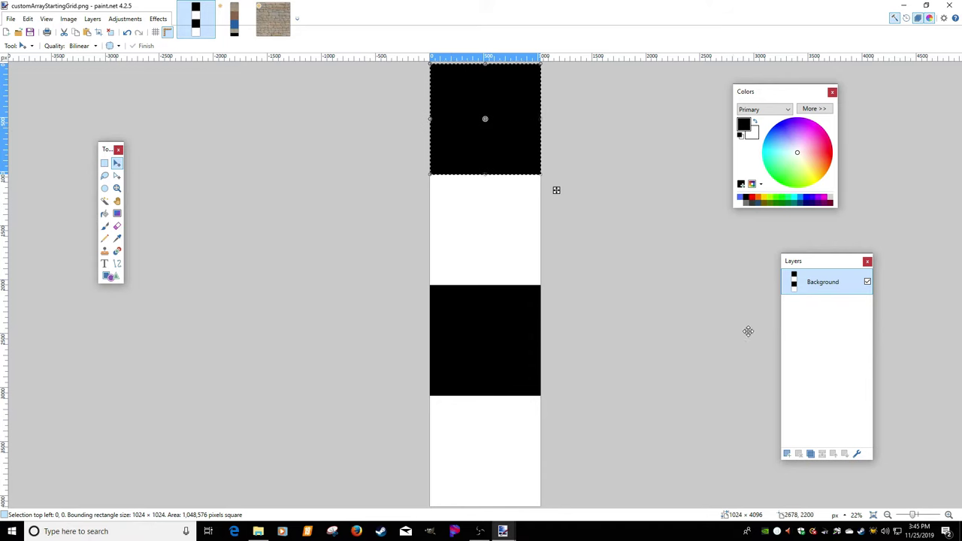
{"action": "left_click", "coordinate": [787, 454]}
{"action": "left_click", "coordinate": [787, 454]}
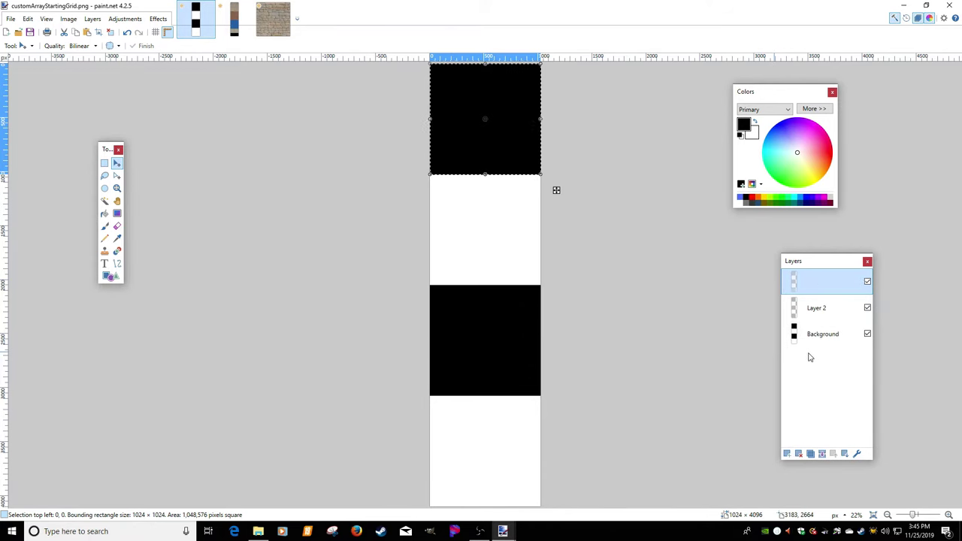
{"action": "left_click_drag", "start_coordinate": [807, 342], "coordinate": [806, 310]}
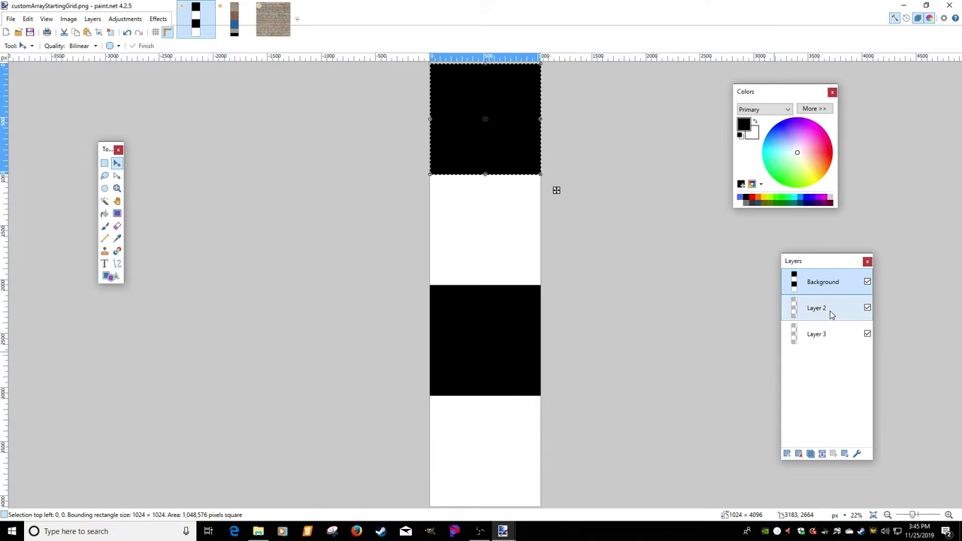
{"action": "left_click", "coordinate": [814, 335]}
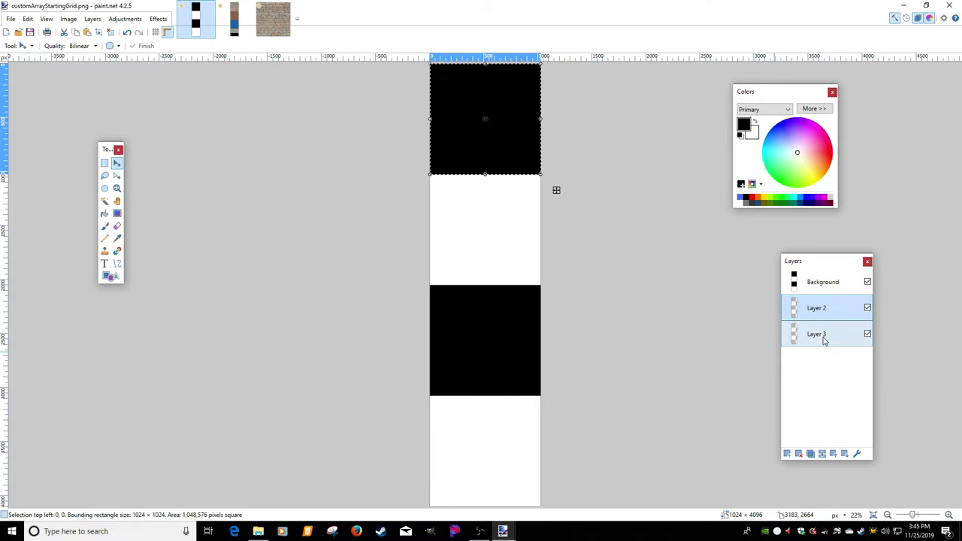
Rename the starting grid's layers, from top to bottom, as diffuse, spec and norm
{"action": "double_click", "coordinate": [830, 283]}
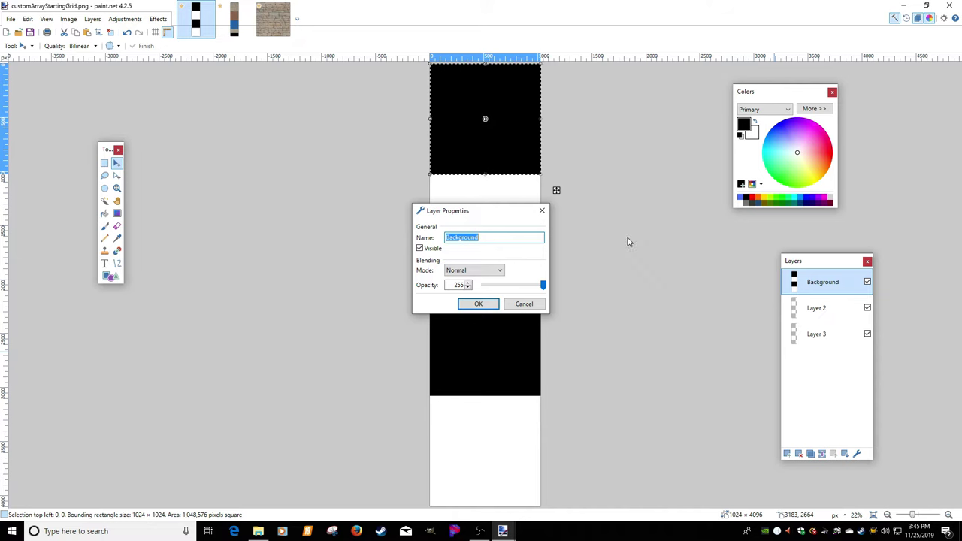
{"action": "type", "text": "diffuse"}
{"action": "key", "text": "Return"}
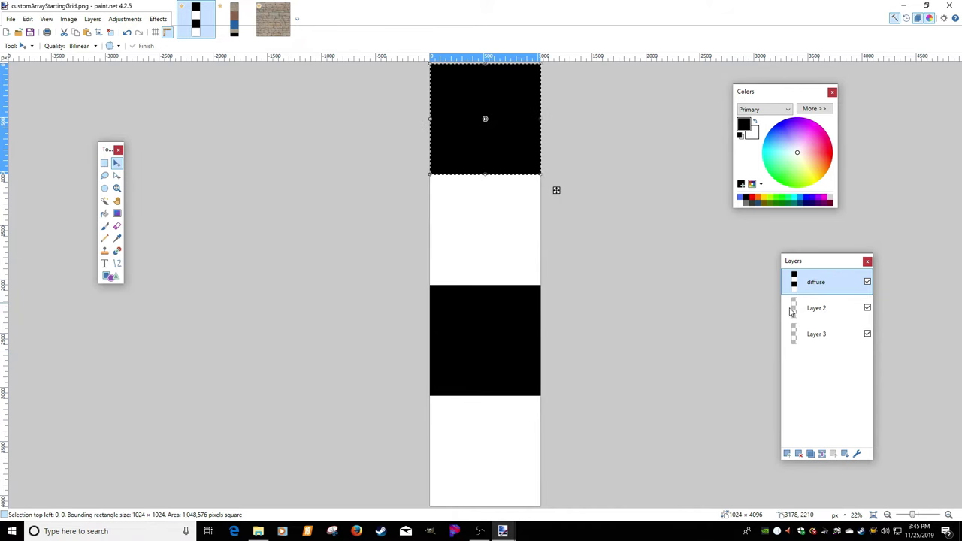
{"action": "double_click", "coordinate": [816, 308]}
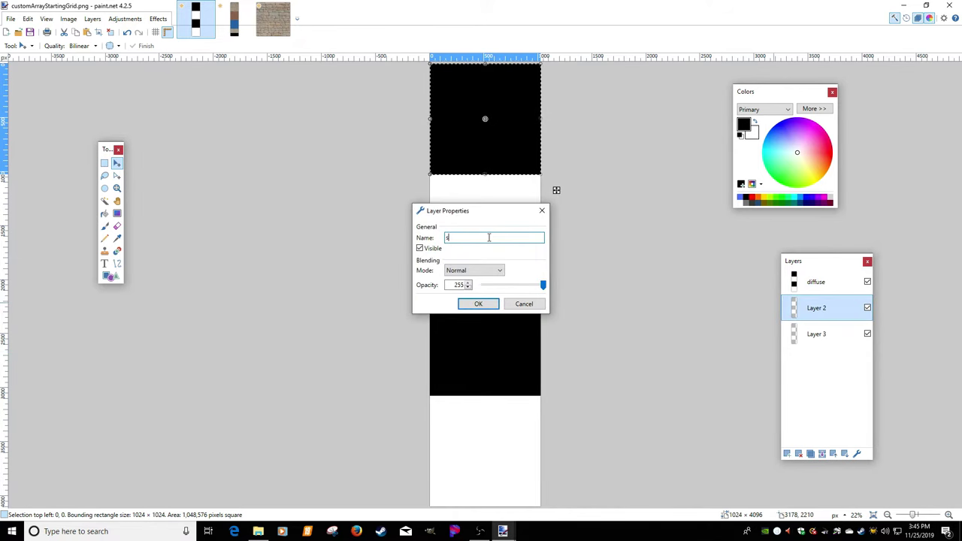
{"action": "type", "text": "spec"}
{"action": "key", "text": "Return"}
{"action": "double_click", "coordinate": [816, 334]}
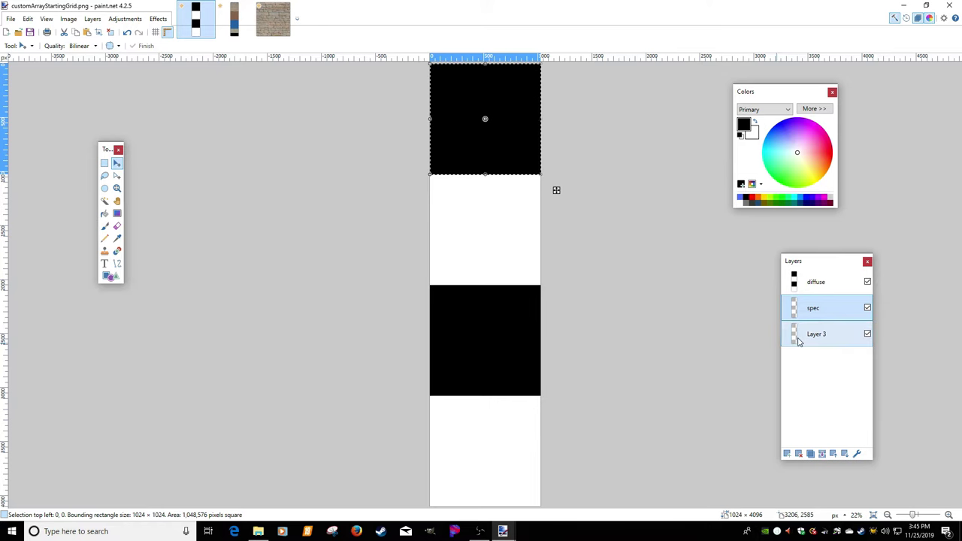
{"action": "type", "text": "norm"}
{"action": "key", "text": "Return"}
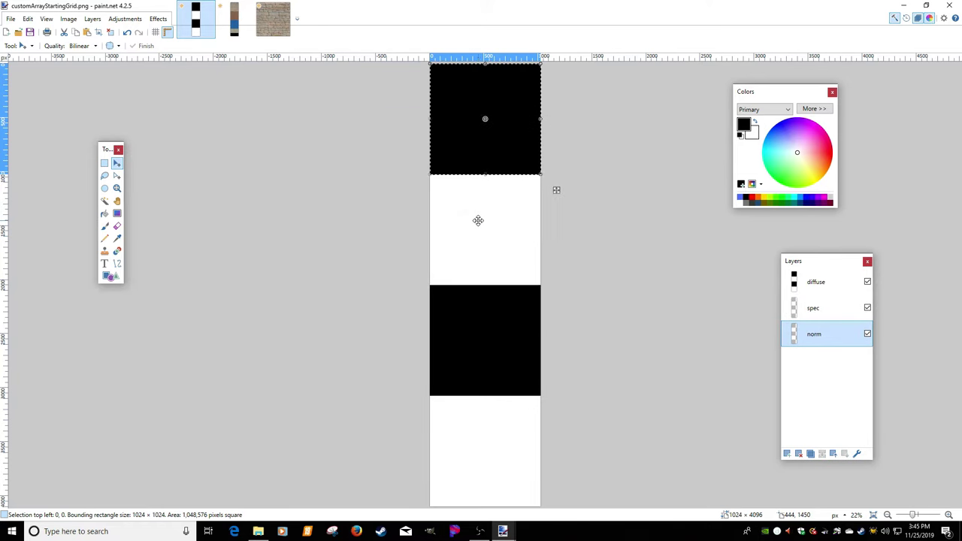
Fill the selected top square of the diffuse layer from the clipboard with the normal tile, using Tiling - No Mirroring at zoom 1
{"action": "left_click", "coordinate": [803, 282]}
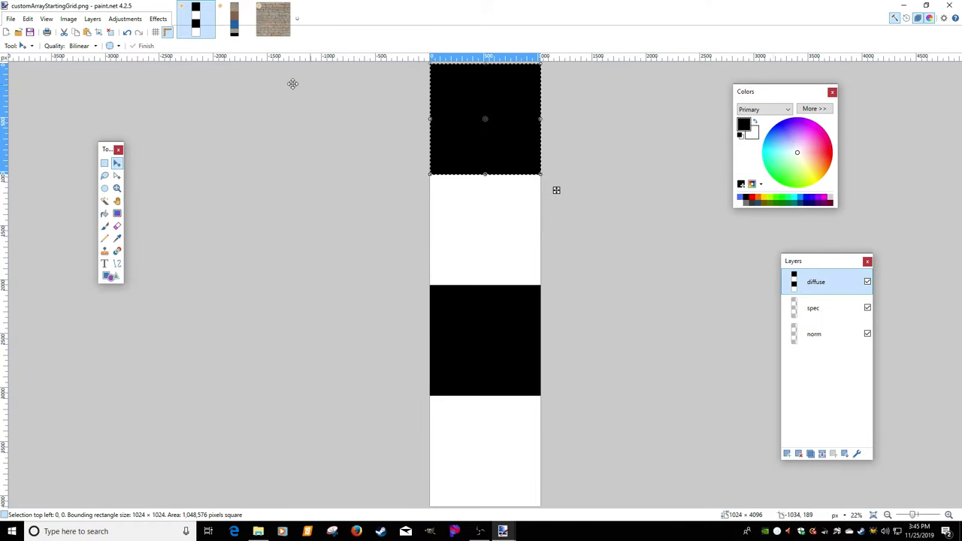
{"action": "left_click", "coordinate": [159, 21]}
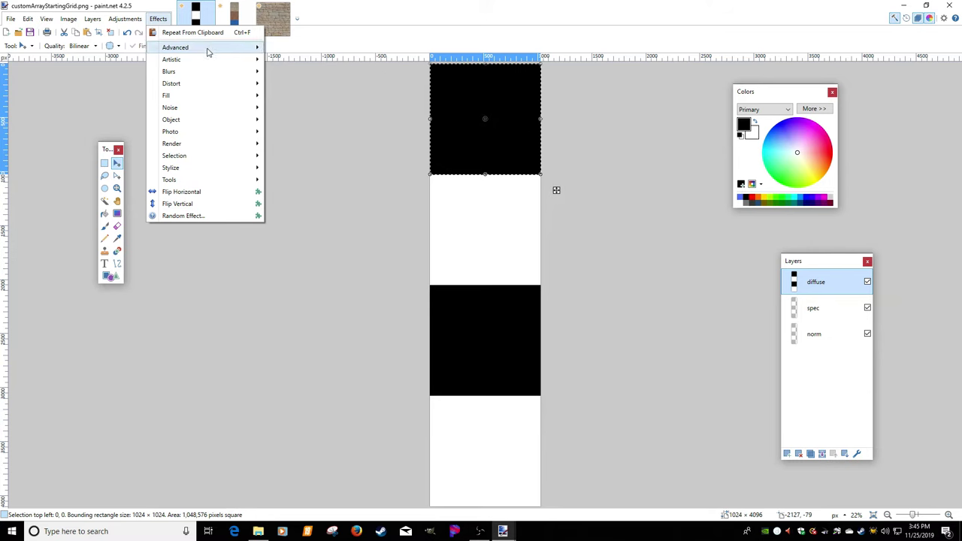
{"action": "mouse_move", "coordinate": [243, 96]}
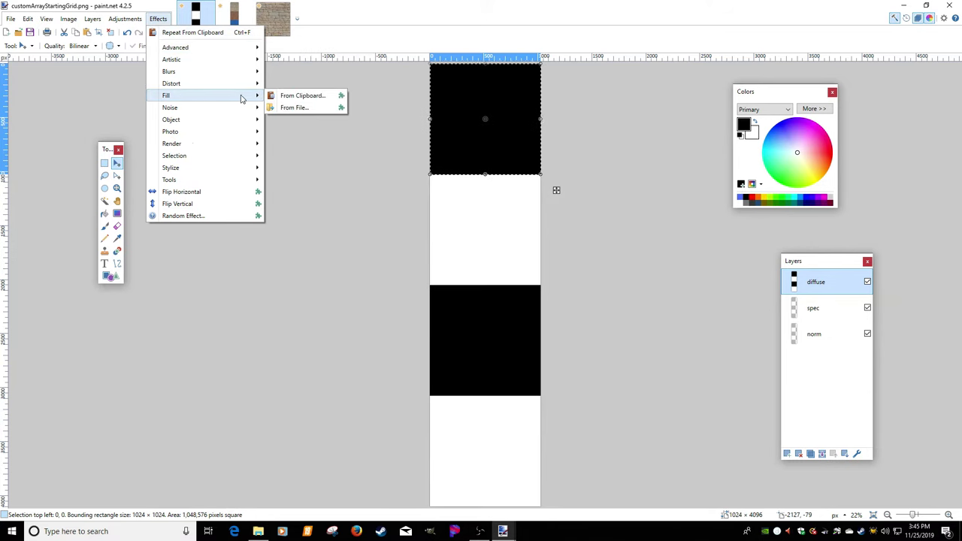
{"action": "left_click", "coordinate": [281, 97]}
{"action": "left_click_drag", "start_coordinate": [470, 189], "coordinate": [260, 114]}
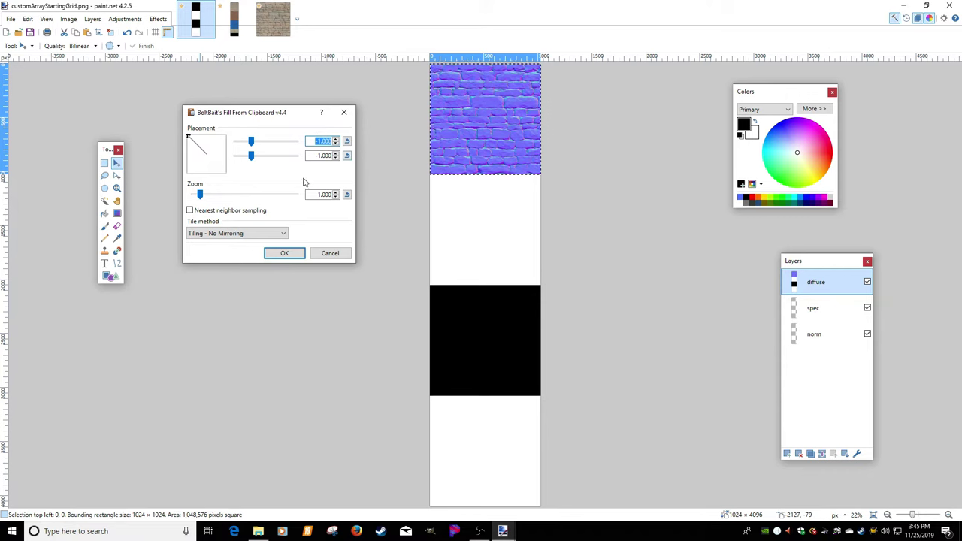
{"action": "left_click", "coordinate": [236, 233]}
{"action": "left_click", "coordinate": [235, 254]}
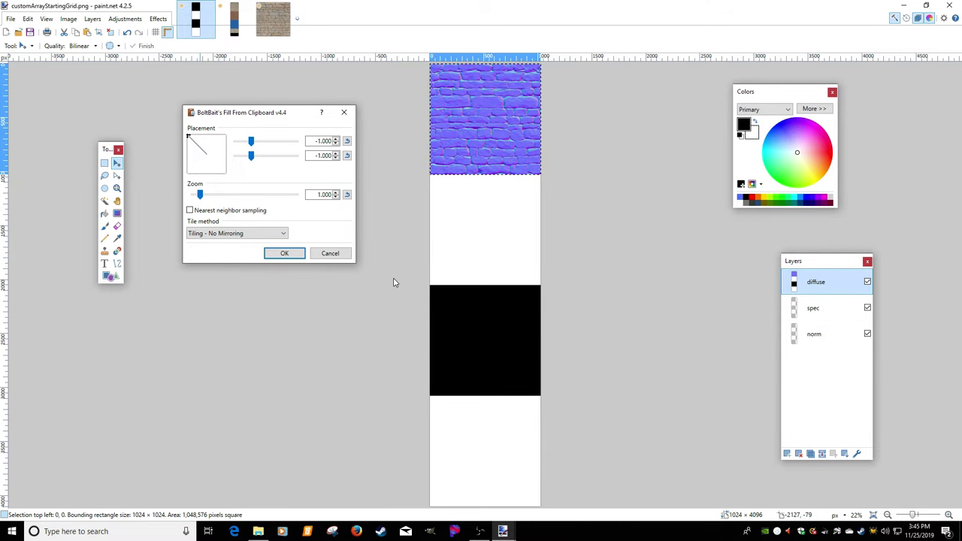
{"action": "left_click", "coordinate": [284, 253]}
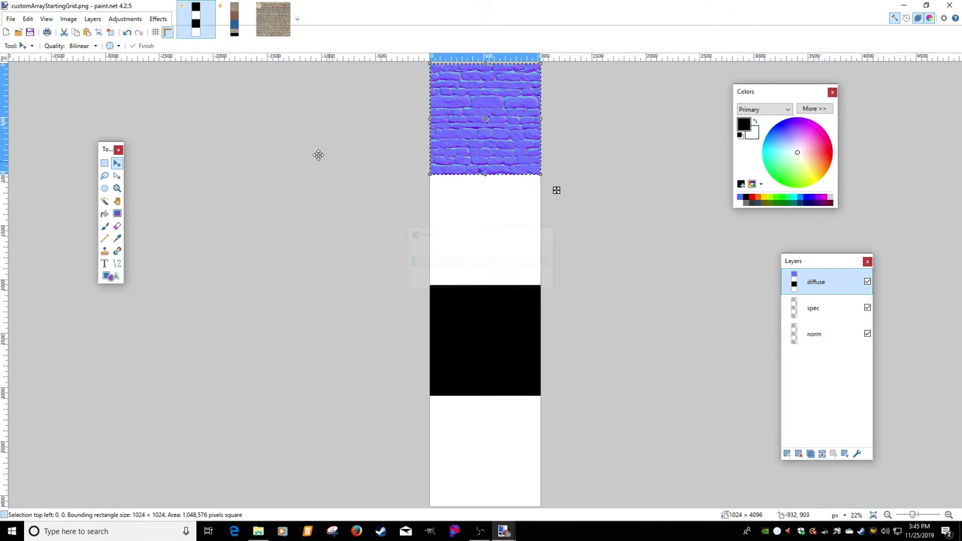
Copy the stone area from the Background layer of _16_diffuse and repeat the clipboard fill on the diffuse layer's top square
{"action": "key", "text": "ctrl+Tab"}
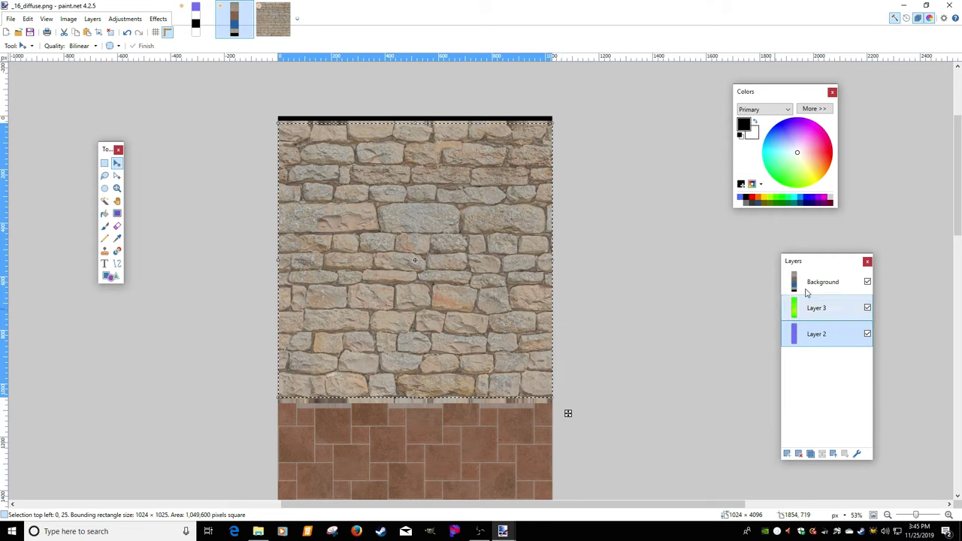
{"action": "left_click", "coordinate": [811, 283]}
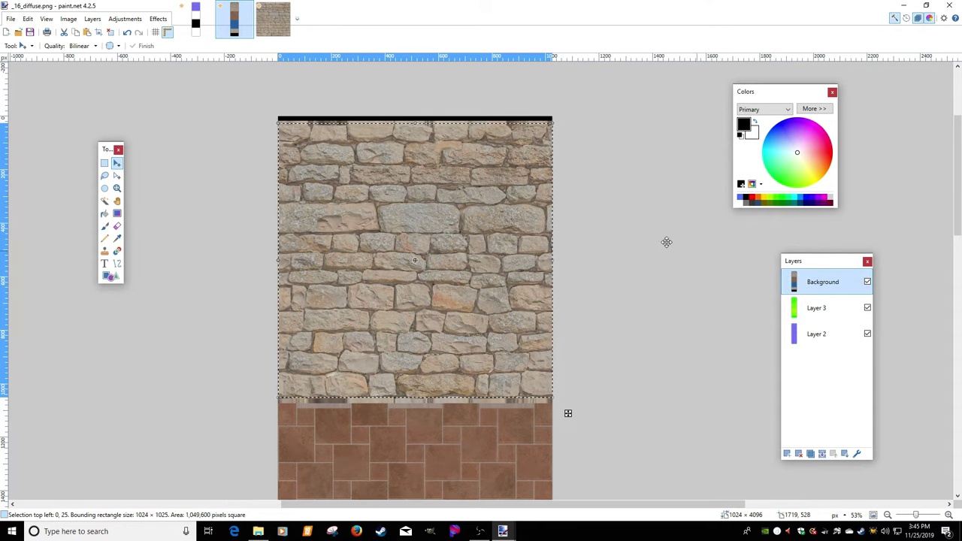
{"action": "key", "text": "ctrl+shift+Tab"}
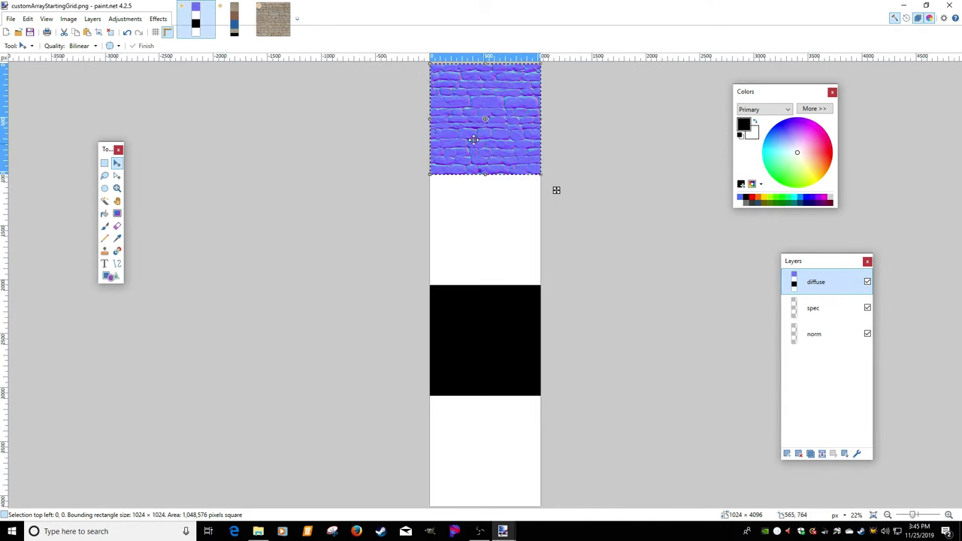
{"action": "left_click", "coordinate": [153, 19]}
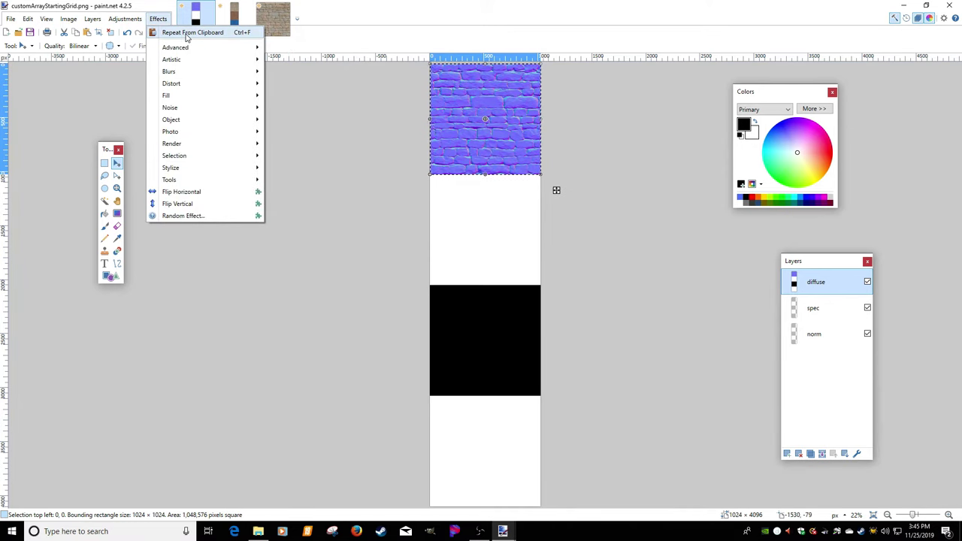
{"action": "left_click", "coordinate": [185, 34]}
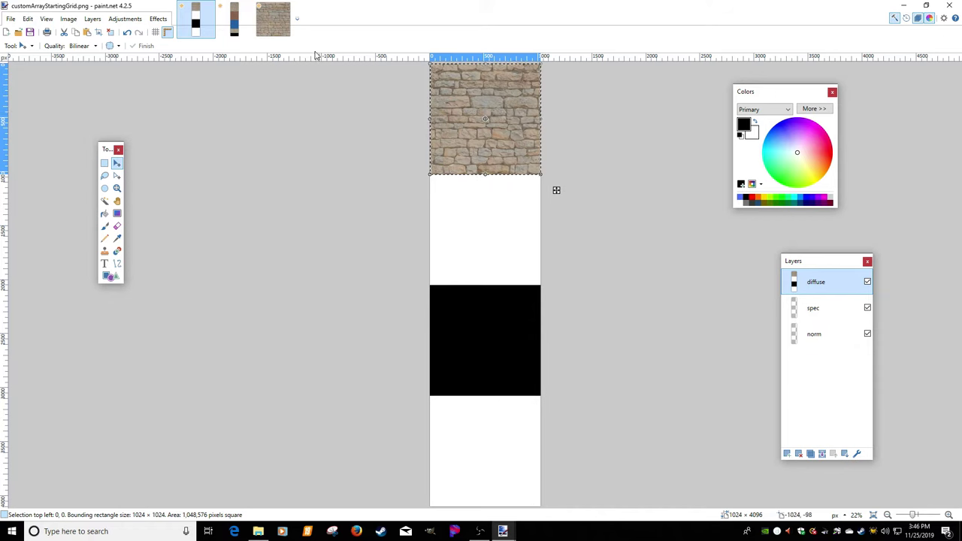
Copy the same area from Layer 3 of _16_diffuse, fill the spec layer's top square with it, and check it by briefly hiding the diffuse layer
{"action": "left_click", "coordinate": [234, 19]}
{"action": "left_click", "coordinate": [819, 308]}
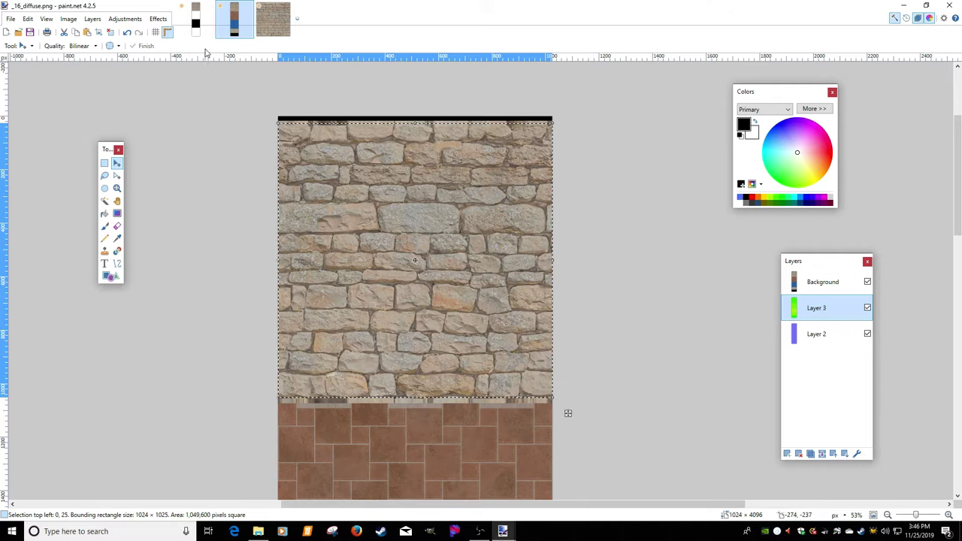
{"action": "key", "text": "ctrl+shift+Tab"}
{"action": "key", "text": "ctrl+v"}
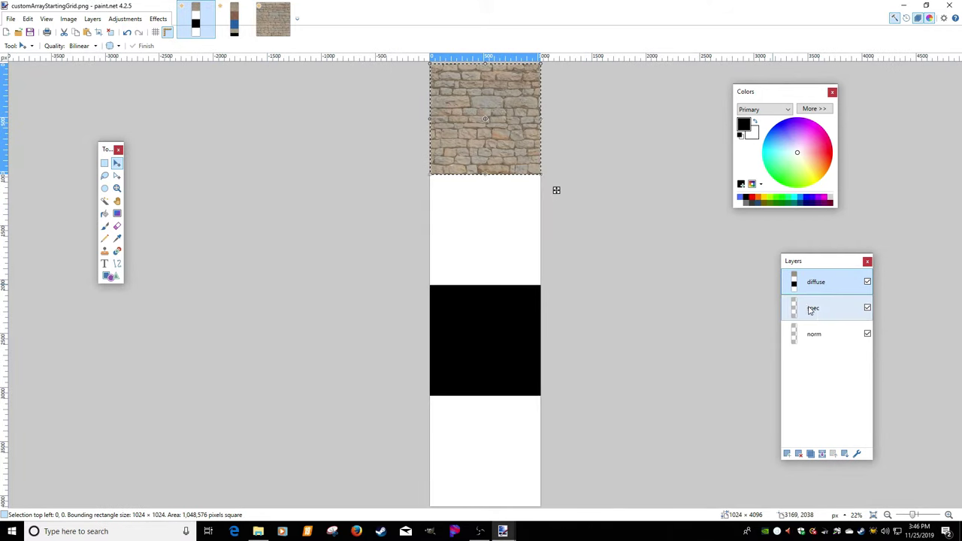
{"action": "left_click", "coordinate": [817, 309]}
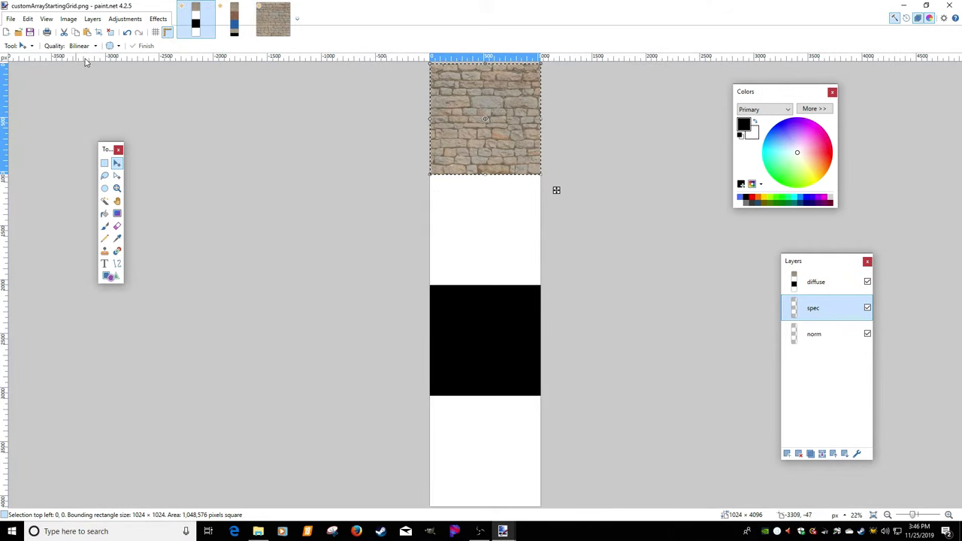
{"action": "left_click", "coordinate": [157, 19]}
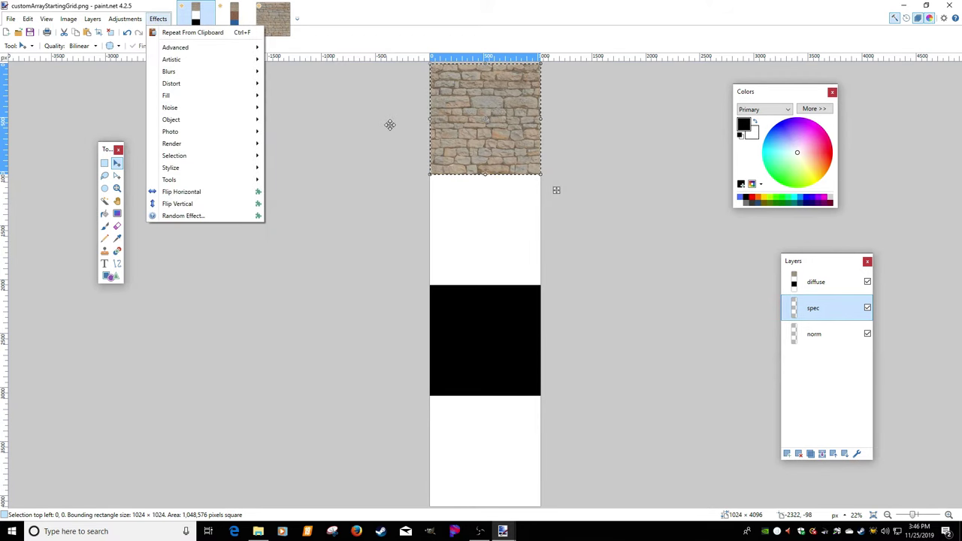
{"action": "left_click", "coordinate": [211, 35]}
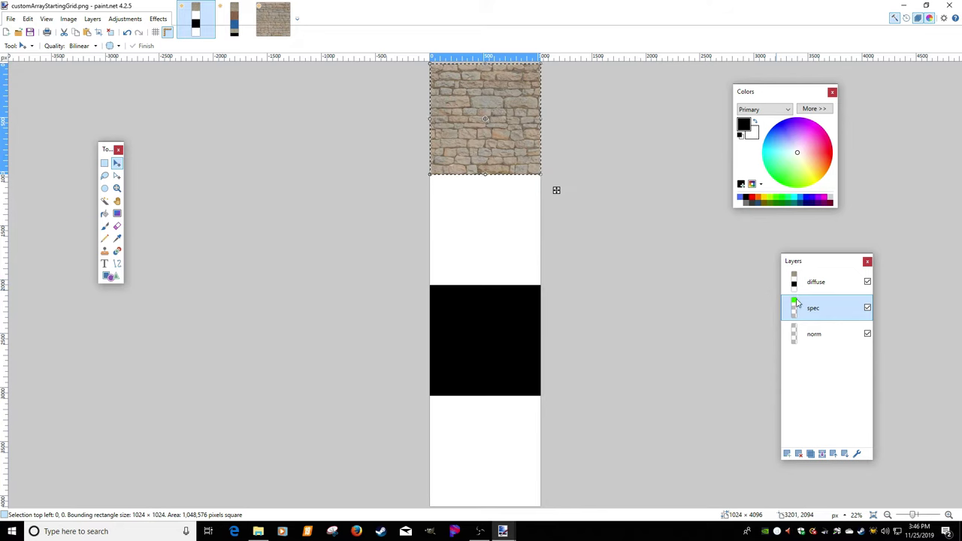
{"action": "left_click", "coordinate": [867, 282]}
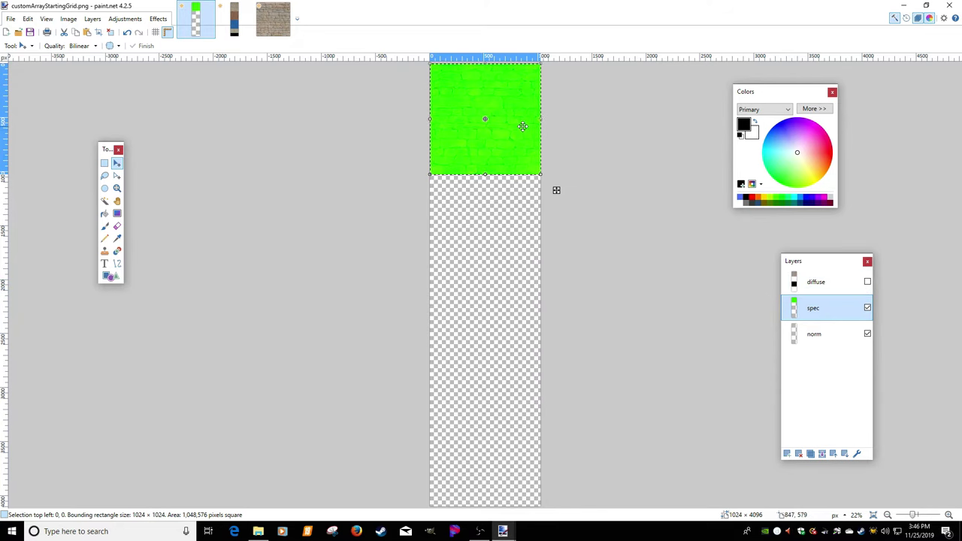
{"action": "left_click", "coordinate": [867, 282]}
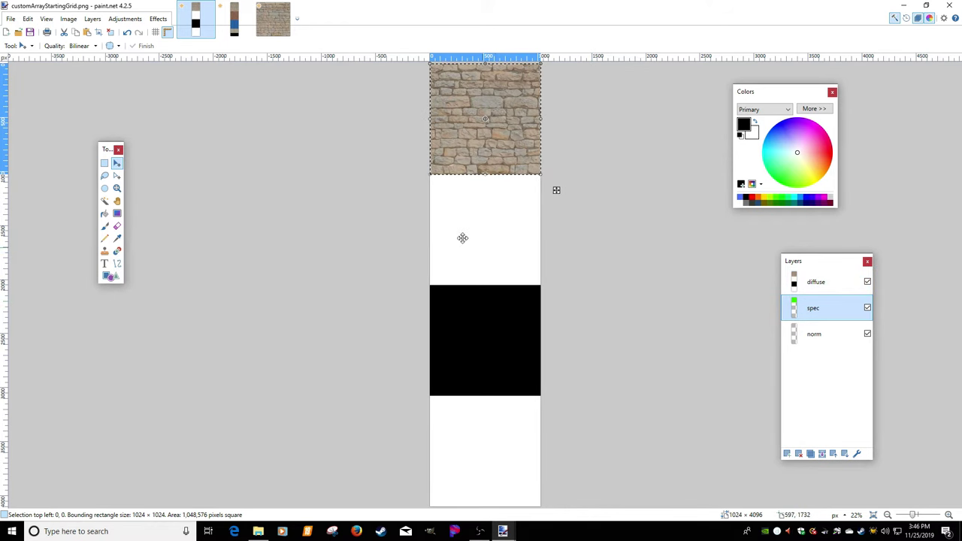
Copy the same stone area from Layer 2 of _16_diffuse and repeat the clipboard fill on the norm layer's top square
{"action": "left_click", "coordinate": [235, 19]}
{"action": "left_click", "coordinate": [815, 333]}
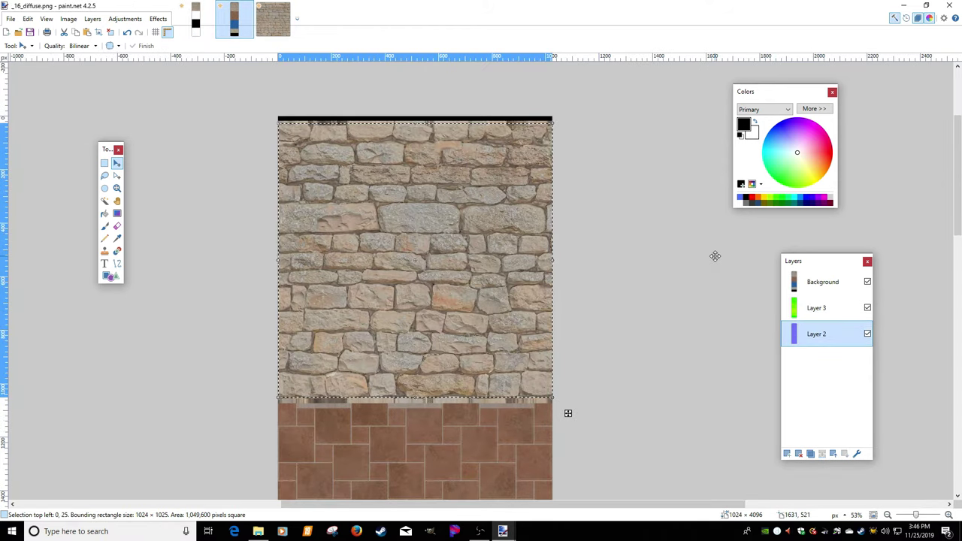
{"action": "left_click", "coordinate": [195, 19]}
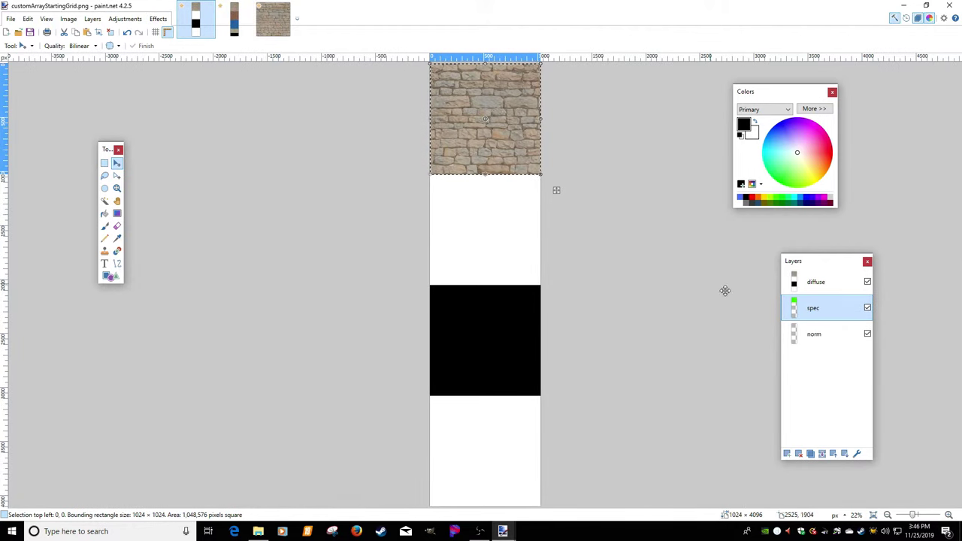
{"action": "left_click", "coordinate": [827, 333]}
{"action": "left_click", "coordinate": [158, 18]}
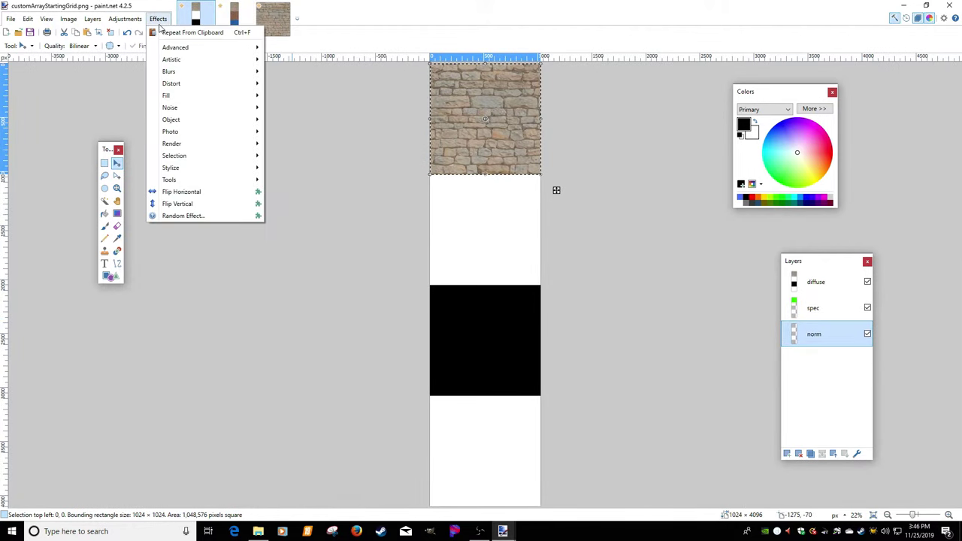
{"action": "left_click", "coordinate": [177, 30]}
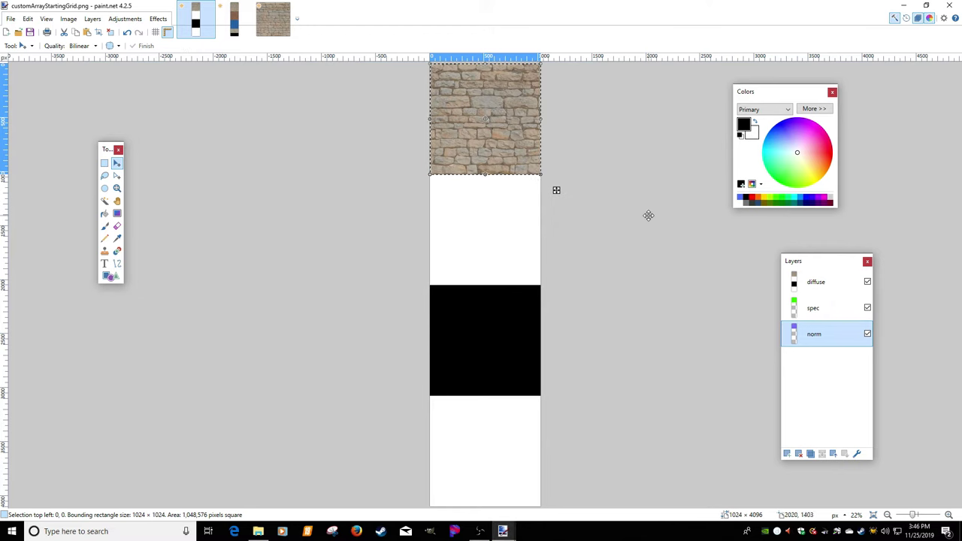
Check the norm layer's top square by briefly hiding the diffuse and spec layers, and make the diffuse layer active again
{"action": "left_click", "coordinate": [867, 283]}
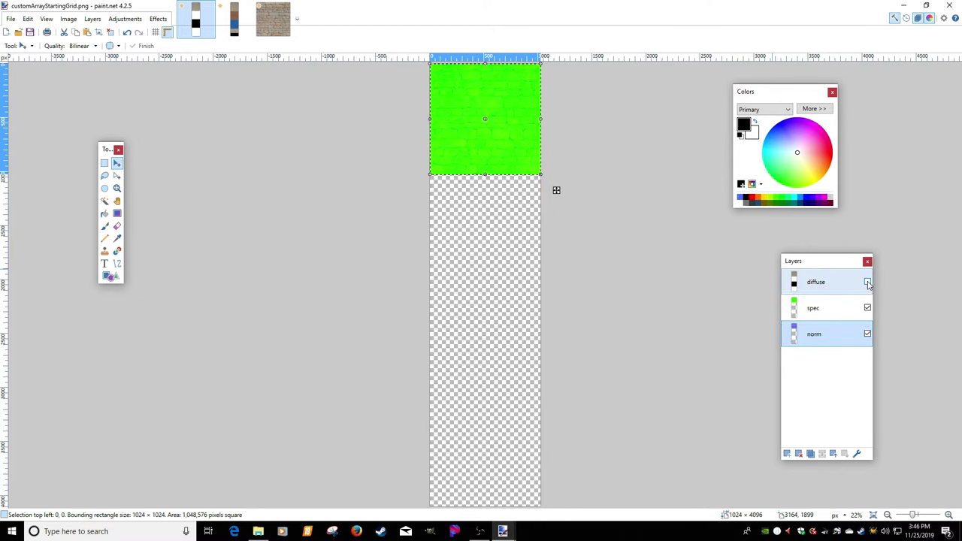
{"action": "left_click", "coordinate": [868, 308]}
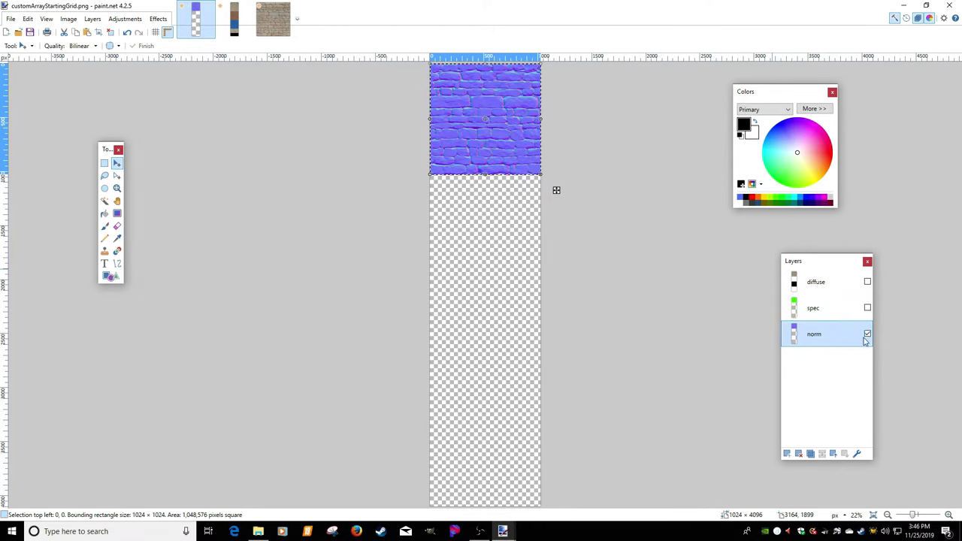
{"action": "left_click", "coordinate": [867, 308]}
{"action": "left_click", "coordinate": [867, 283]}
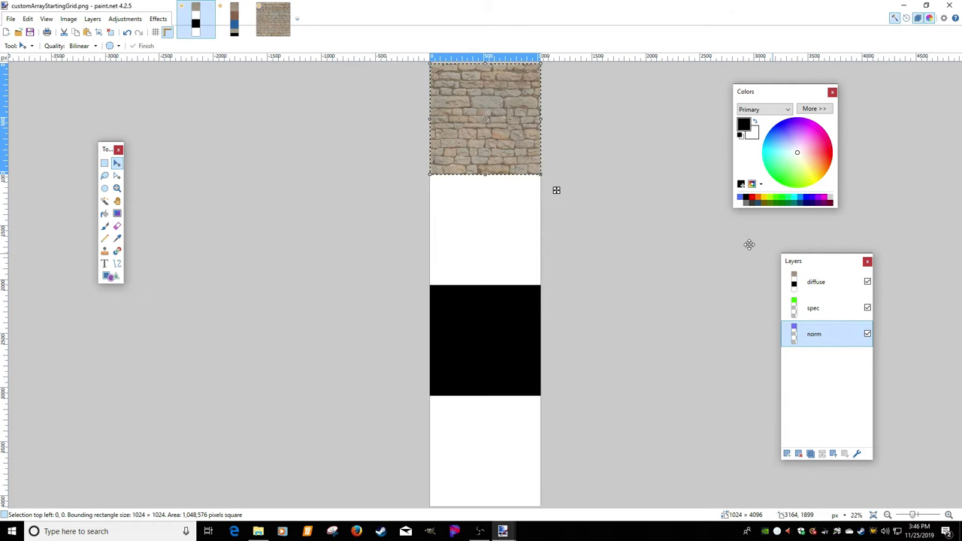
{"action": "left_click", "coordinate": [817, 281]}
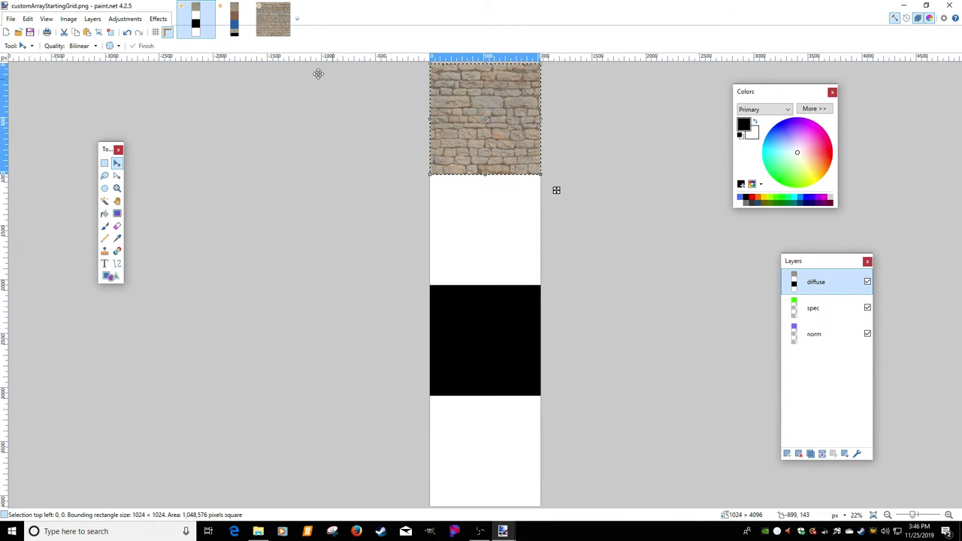
Close the untitled stone image and _16_diffuse without saving, keeping only the starting grid open
{"action": "left_click", "coordinate": [275, 30]}
{"action": "left_click", "coordinate": [297, 19]}
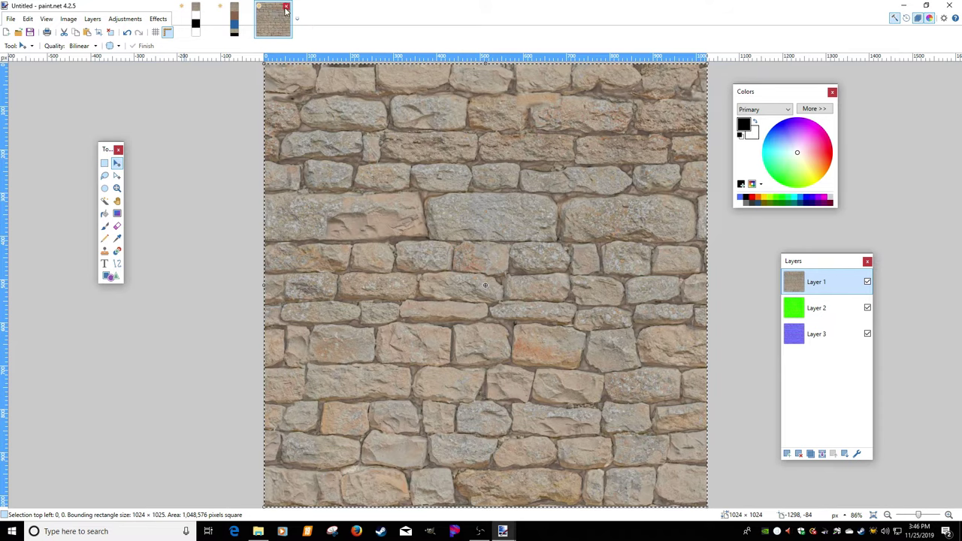
{"action": "left_click", "coordinate": [425, 345]}
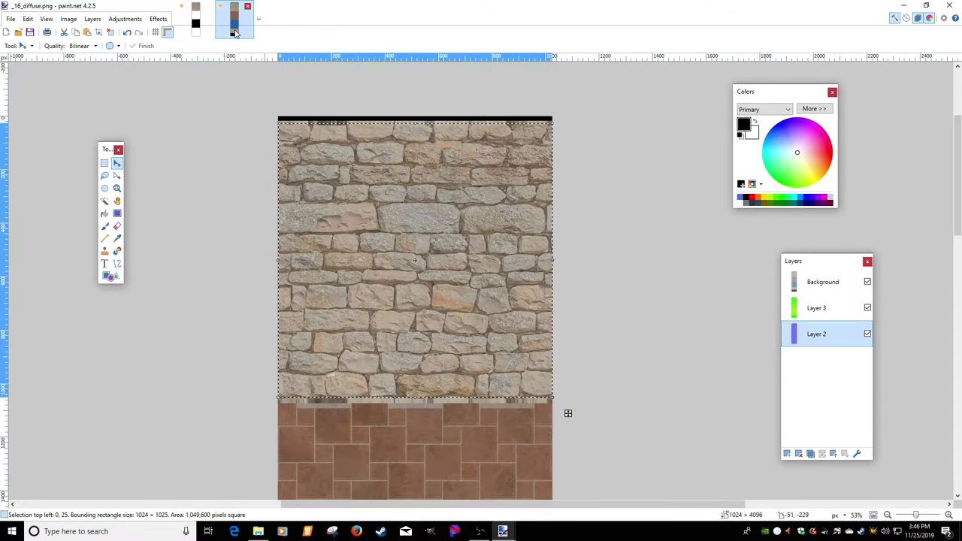
{"action": "key", "text": "ctrl+w"}
{"action": "left_click", "coordinate": [458, 333]}
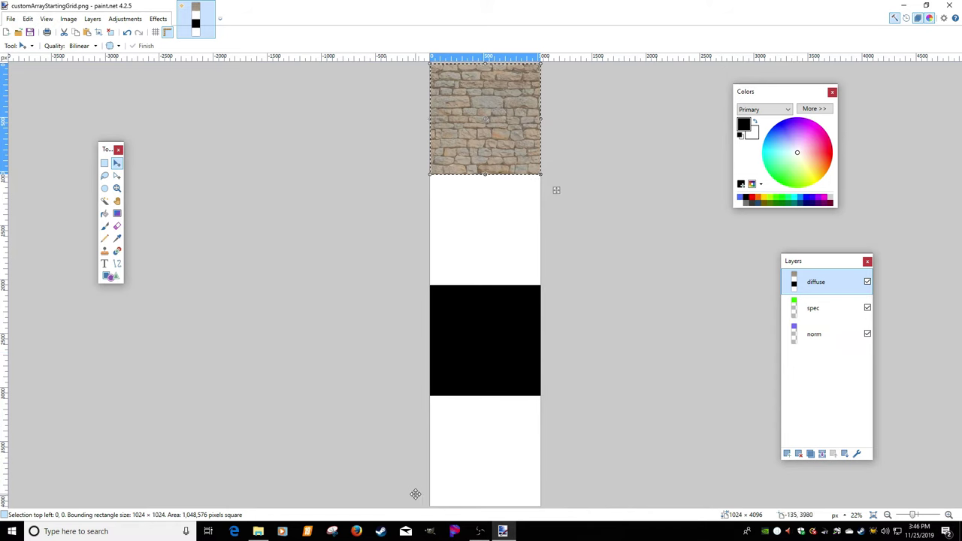
Open _13_diffuse, _13_normal and _13_specular together from the buildingsArray_american folder
{"action": "left_click", "coordinate": [258, 532]}
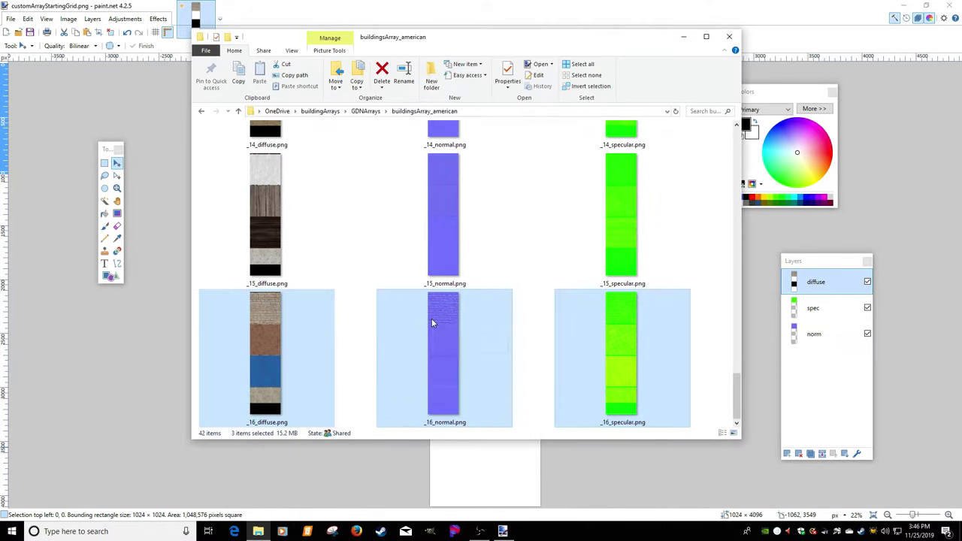
{"action": "scroll", "coordinate": [431, 322], "scroll_direction": "up", "scroll_amount": 5}
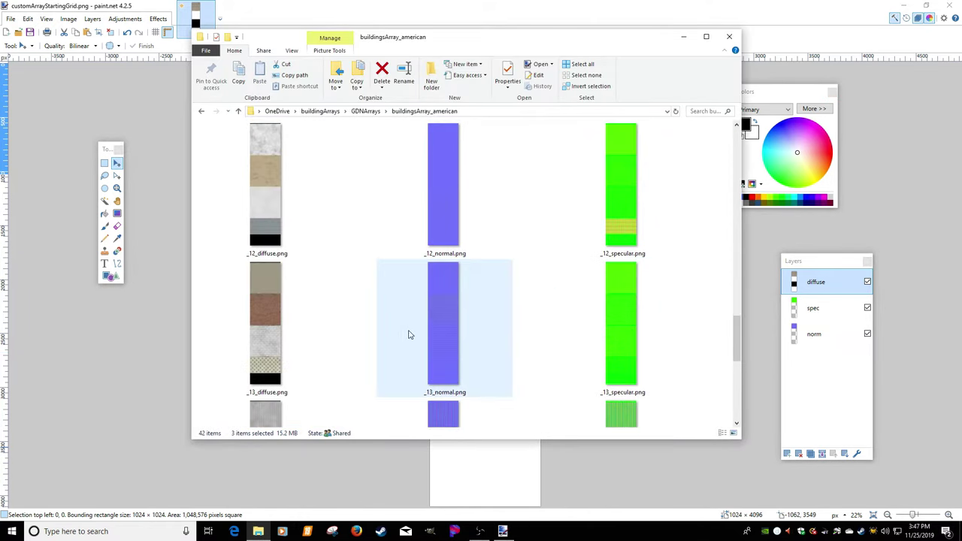
{"action": "left_click", "coordinate": [286, 334]}
{"action": "left_click", "coordinate": [425, 336], "text": "ctrl"}
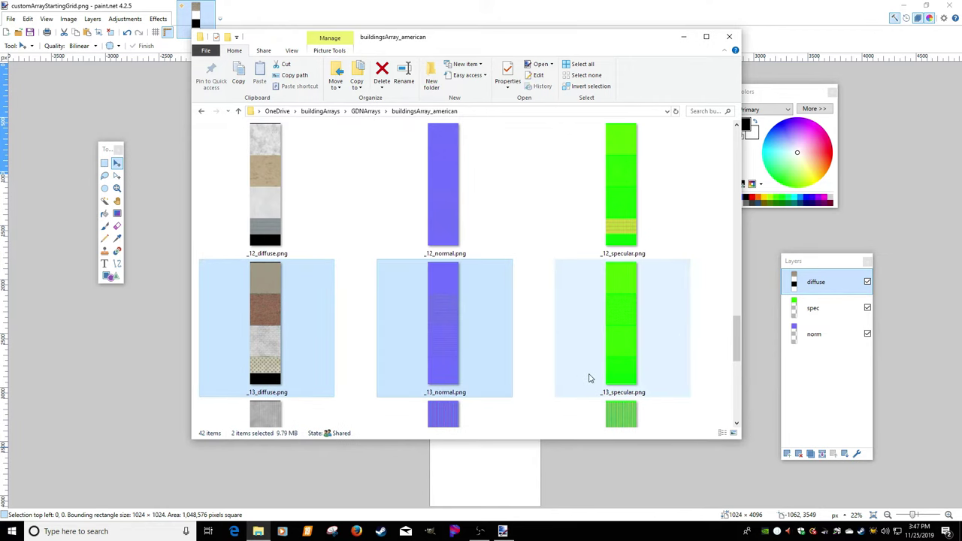
{"action": "left_click", "coordinate": [618, 376], "text": "ctrl"}
{"action": "key", "text": "Return"}
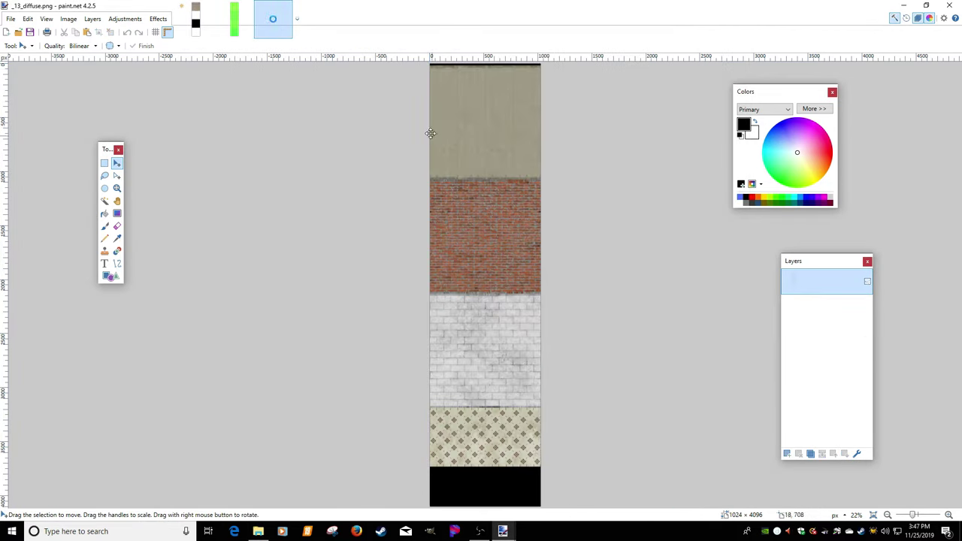
Copy the whole _13_normal image into a new layer of _13_diffuse and close _13_normal
{"action": "mouse_move", "coordinate": [307, 32]}
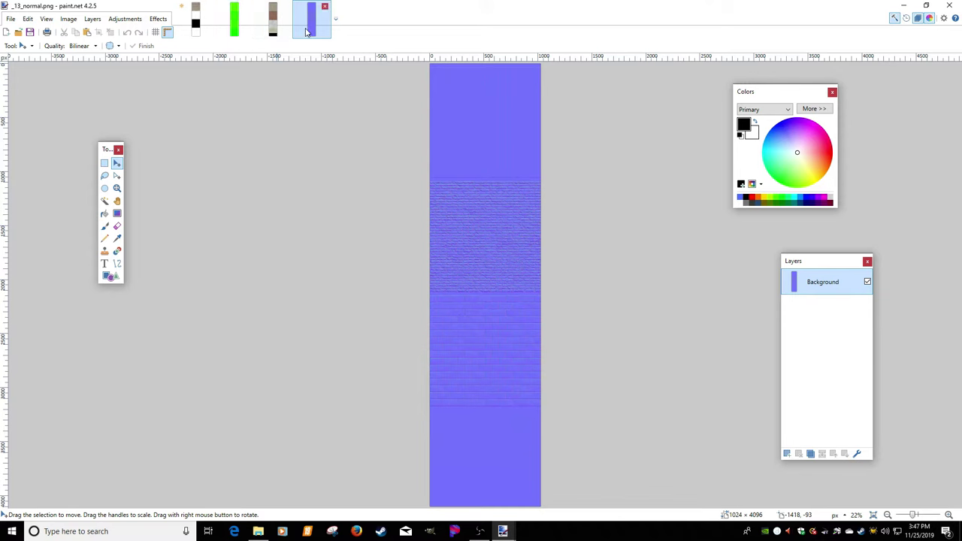
{"action": "left_click", "coordinate": [275, 27]}
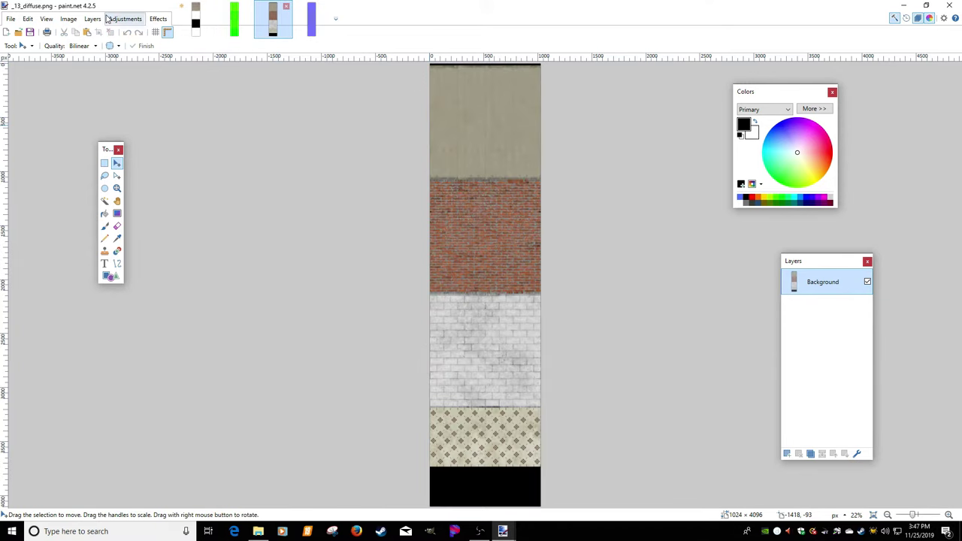
{"action": "left_click", "coordinate": [31, 22]}
{"action": "left_click", "coordinate": [75, 103]}
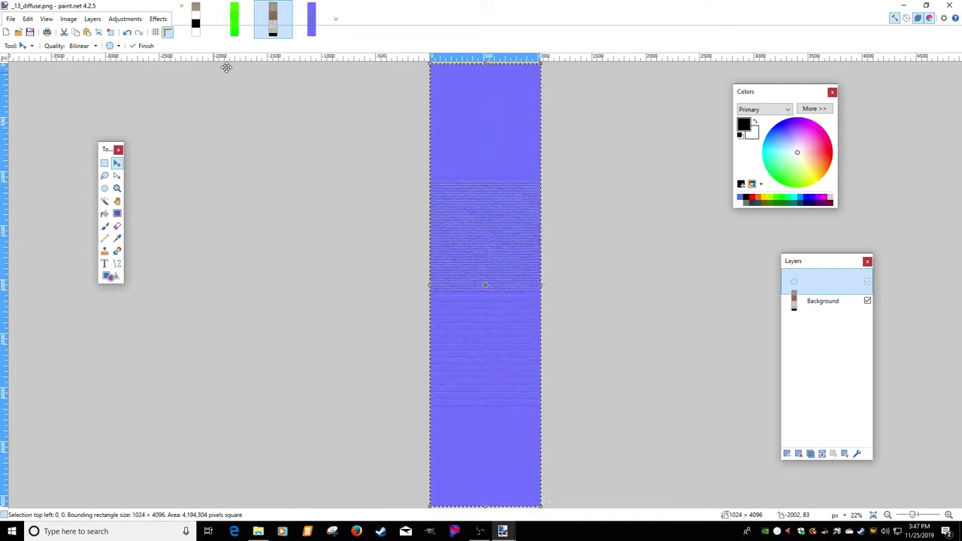
{"action": "left_click", "coordinate": [312, 23]}
{"action": "left_click", "coordinate": [325, 6]}
Copy the whole _13_specular image into another new layer of _13_diffuse and close _13_specular
{"action": "left_click", "coordinate": [228, 29]}
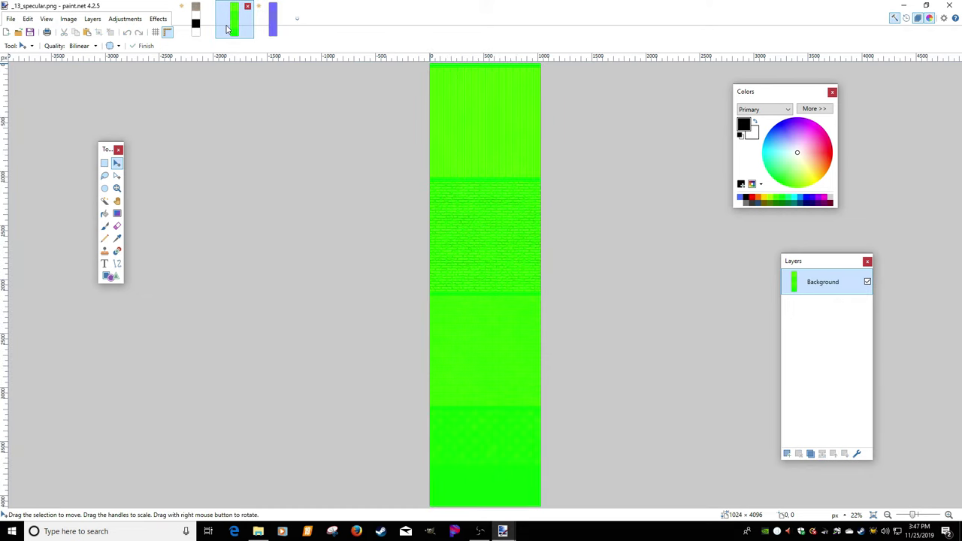
{"action": "key", "text": "ctrl+a"}
{"action": "left_click", "coordinate": [274, 23]}
{"action": "left_click", "coordinate": [27, 20]}
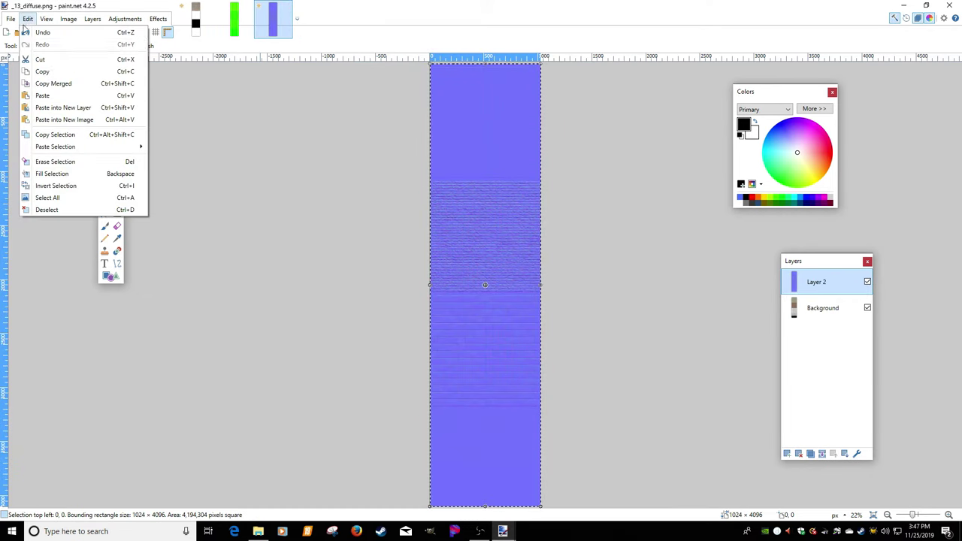
{"action": "left_click", "coordinate": [75, 108]}
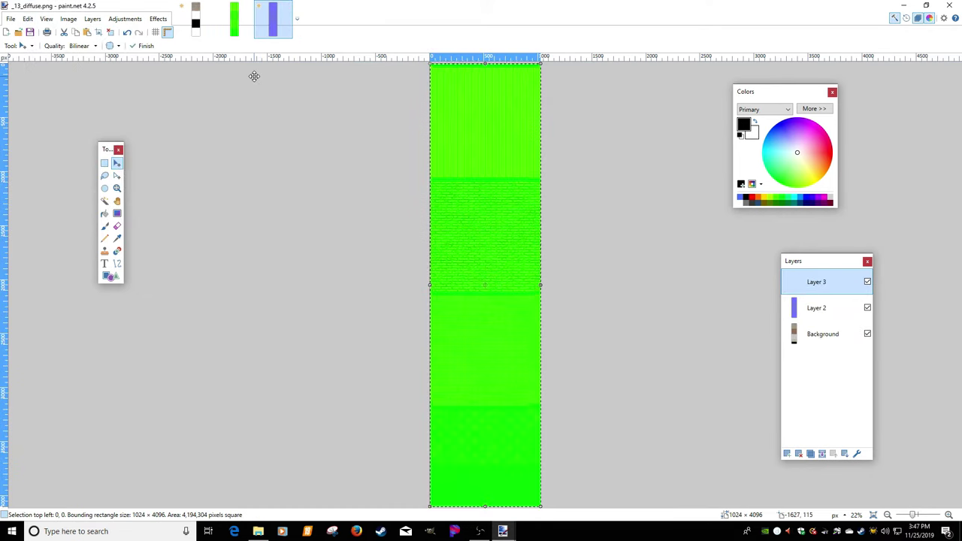
{"action": "left_click", "coordinate": [235, 21]}
{"action": "left_click", "coordinate": [247, 6]}
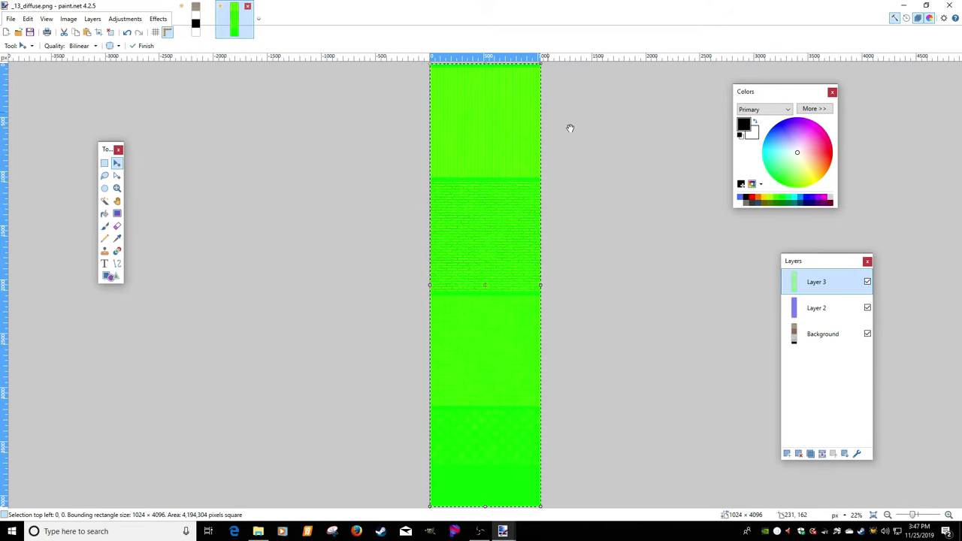
Reorder the layers of _13_diffuse so the Background is on top, followed by Layer 3 and Layer 2
{"action": "left_click_drag", "start_coordinate": [799, 333], "coordinate": [803, 285]}
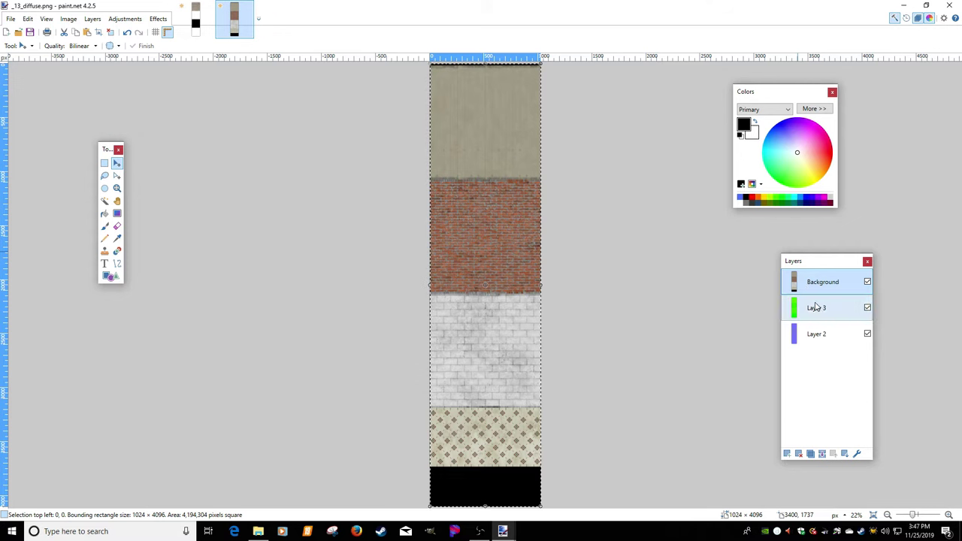
{"action": "left_click", "coordinate": [815, 307]}
{"action": "left_click", "coordinate": [816, 334]}
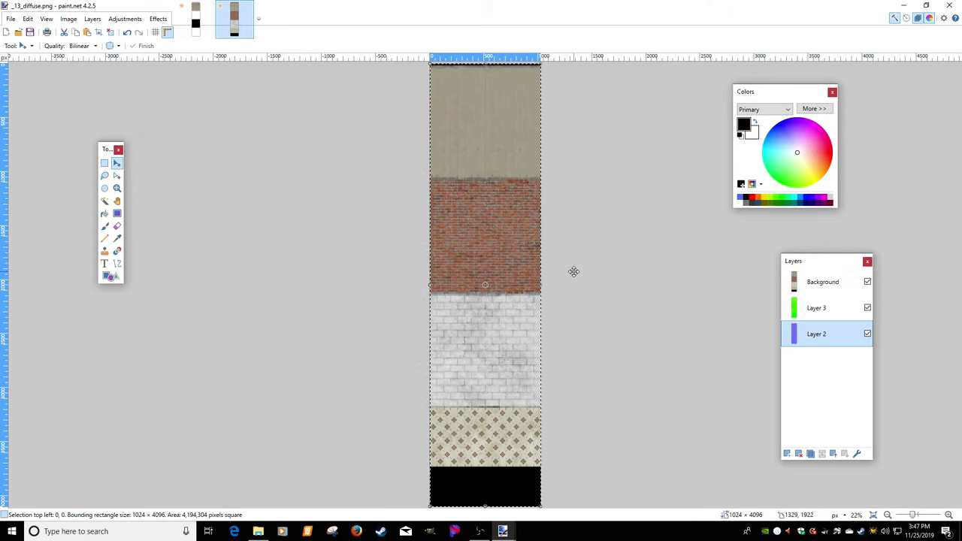
Select the full-width red brick area of _13_diffuse with a rectangle of about 1024 × 1036 pixels, leaving out the blurred borders
{"action": "scroll", "coordinate": [571, 291], "scroll_direction": "up", "scroll_amount": 2}
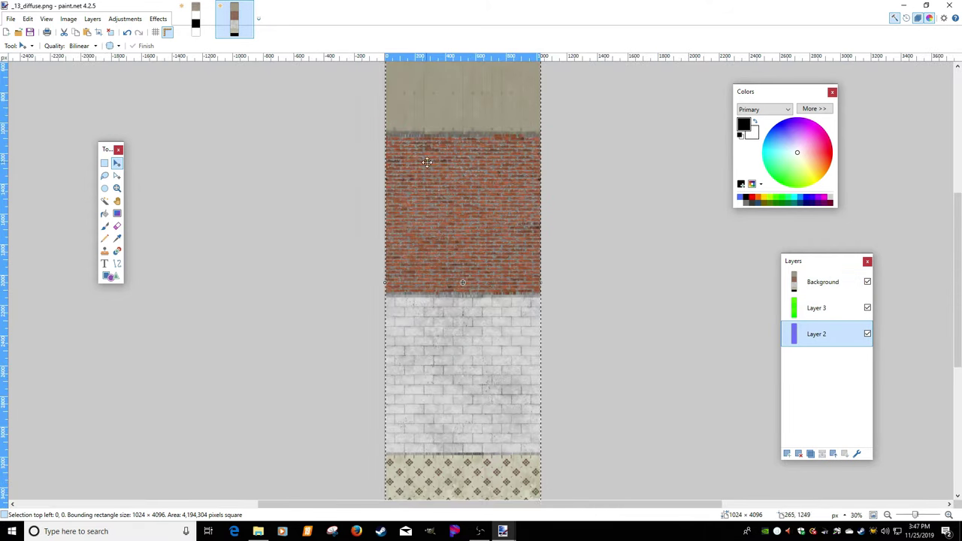
{"action": "scroll", "coordinate": [478, 217], "scroll_direction": "up", "scroll_amount": 4}
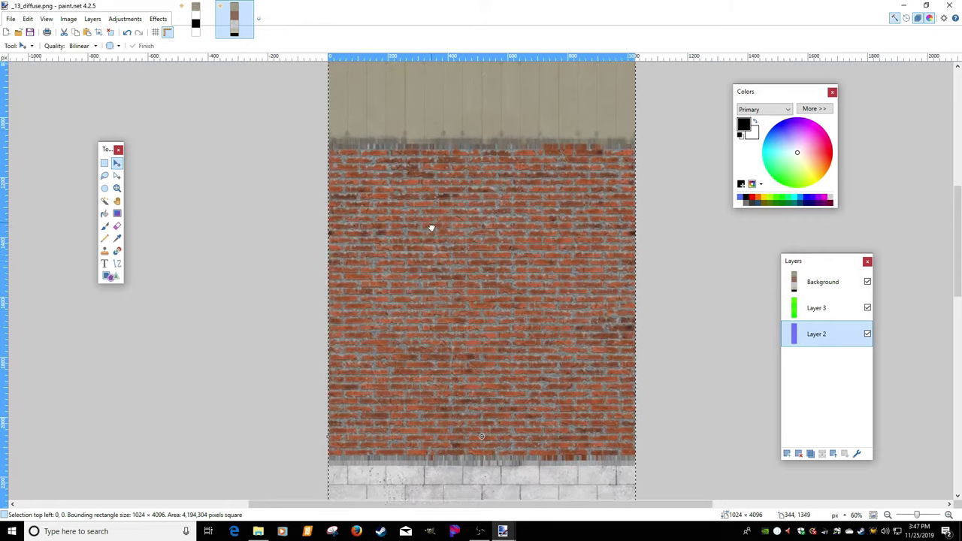
{"action": "left_click_drag", "start_coordinate": [436, 245], "coordinate": [401, 228]}
{"action": "scroll", "coordinate": [414, 230], "scroll_direction": "down", "scroll_amount": 1}
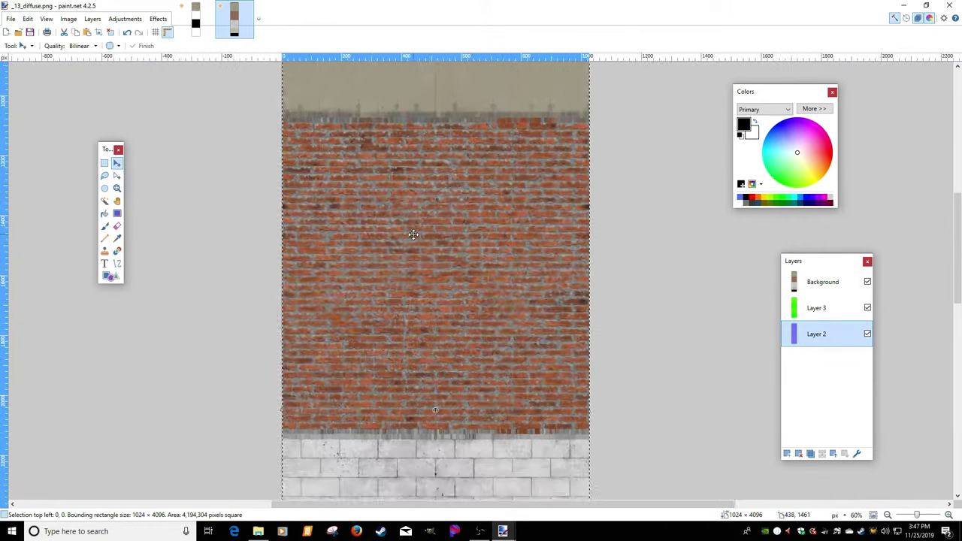
{"action": "scroll", "coordinate": [415, 239], "scroll_direction": "up", "scroll_amount": 1}
{"action": "scroll", "coordinate": [416, 239], "scroll_direction": "down", "scroll_amount": 1}
{"action": "scroll", "coordinate": [410, 244], "scroll_direction": "up", "scroll_amount": 1}
{"action": "scroll", "coordinate": [406, 244], "scroll_direction": "down", "scroll_amount": 1}
{"action": "scroll", "coordinate": [406, 238], "scroll_direction": "up", "scroll_amount": 1}
{"action": "scroll", "coordinate": [405, 235], "scroll_direction": "down", "scroll_amount": 1}
{"action": "scroll", "coordinate": [406, 233], "scroll_direction": "up", "scroll_amount": 1}
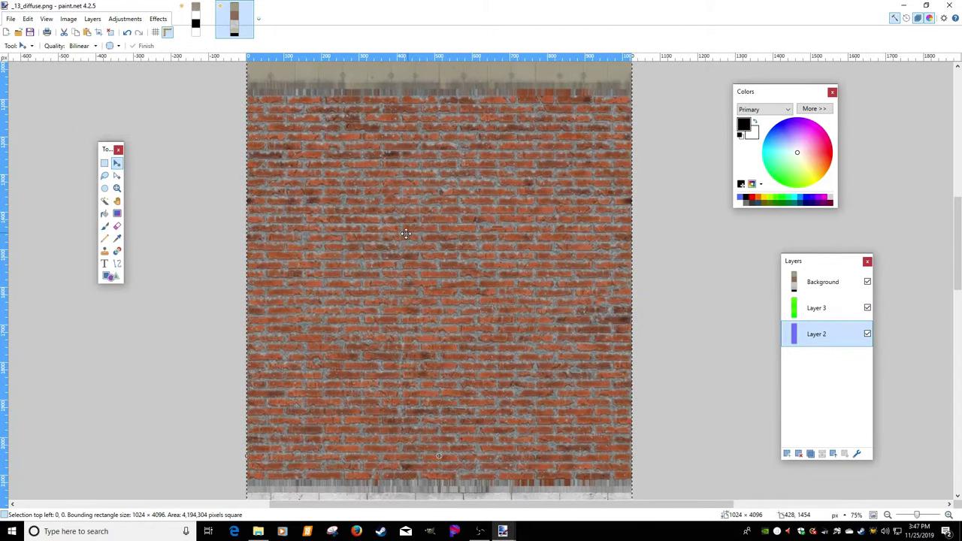
{"action": "left_click", "coordinate": [105, 164]}
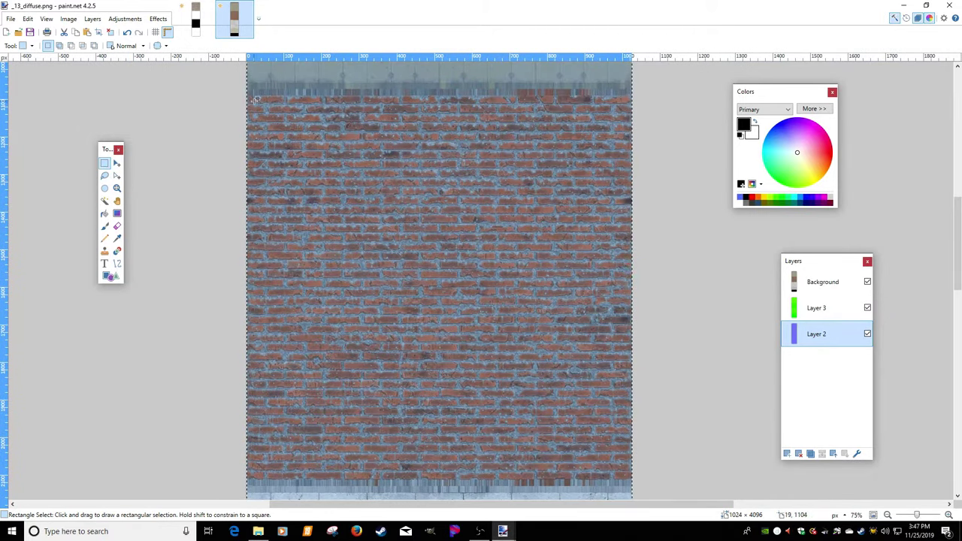
{"action": "left_click_drag", "start_coordinate": [247, 91], "coordinate": [669, 483]}
Copy the selected brick area from the Background layer and paste it into a new image
{"action": "left_click", "coordinate": [823, 283]}
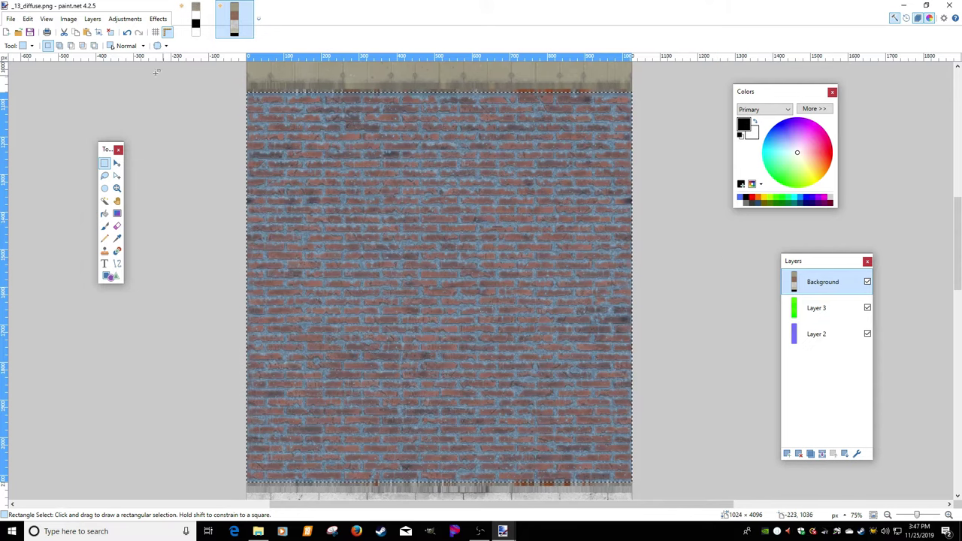
{"action": "left_click", "coordinate": [28, 19]}
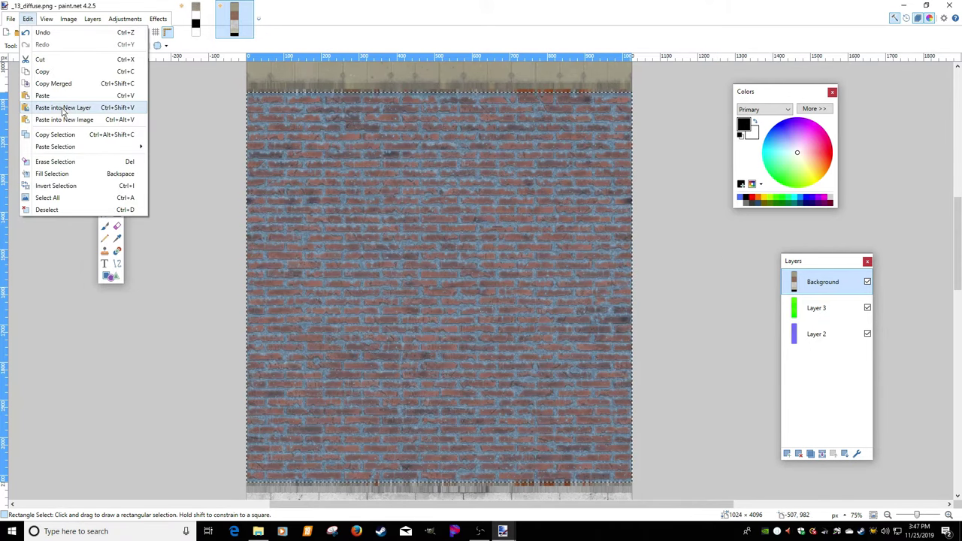
{"action": "left_click", "coordinate": [54, 120]}
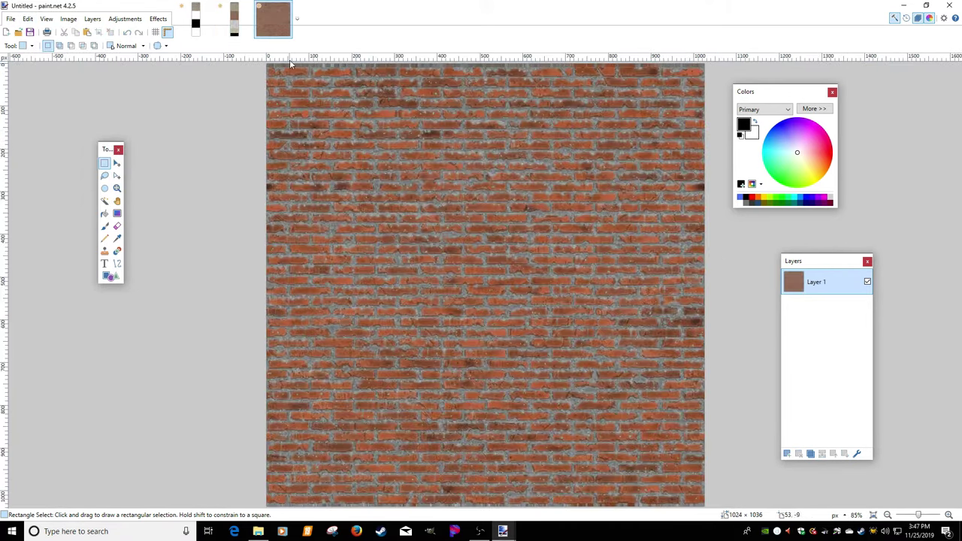
Set the new brick image's canvas height to 1024 pixels, anchored in the middle
{"action": "left_click", "coordinate": [68, 19]}
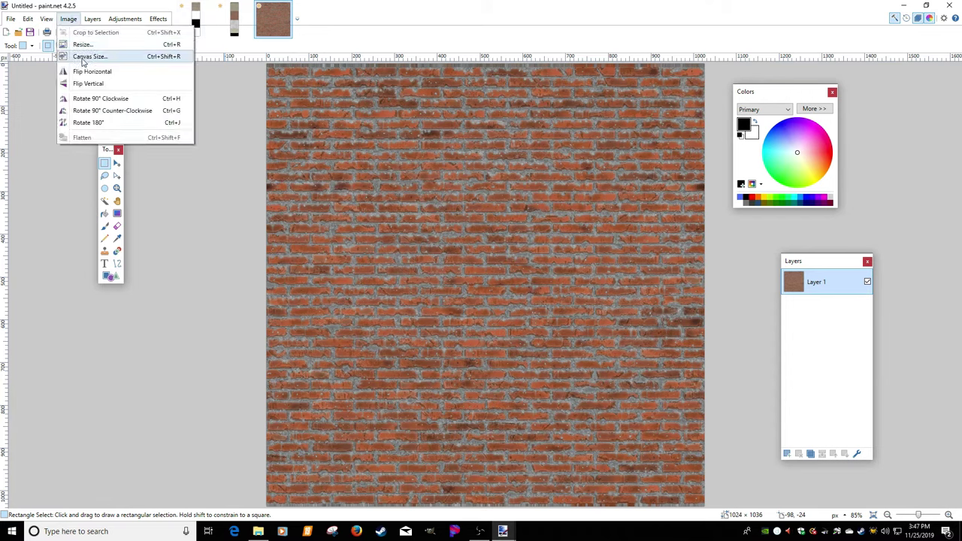
{"action": "left_click", "coordinate": [83, 60]}
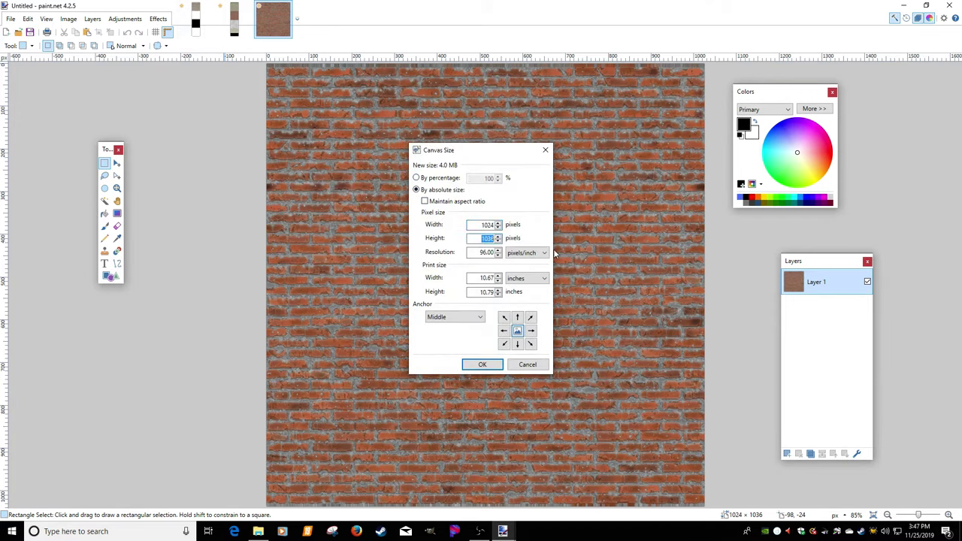
{"action": "key", "text": "Return"}
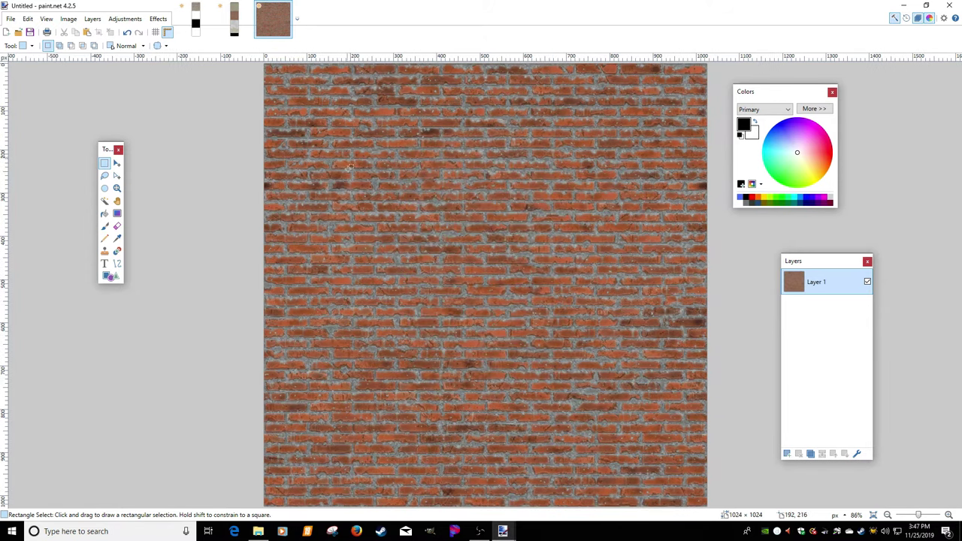
Copy the selected brick area from Layer 3 of _13_diffuse and paste it into a new layer of the brick image, keeping the canvas size
{"action": "left_click", "coordinate": [234, 19]}
{"action": "left_click", "coordinate": [818, 314]}
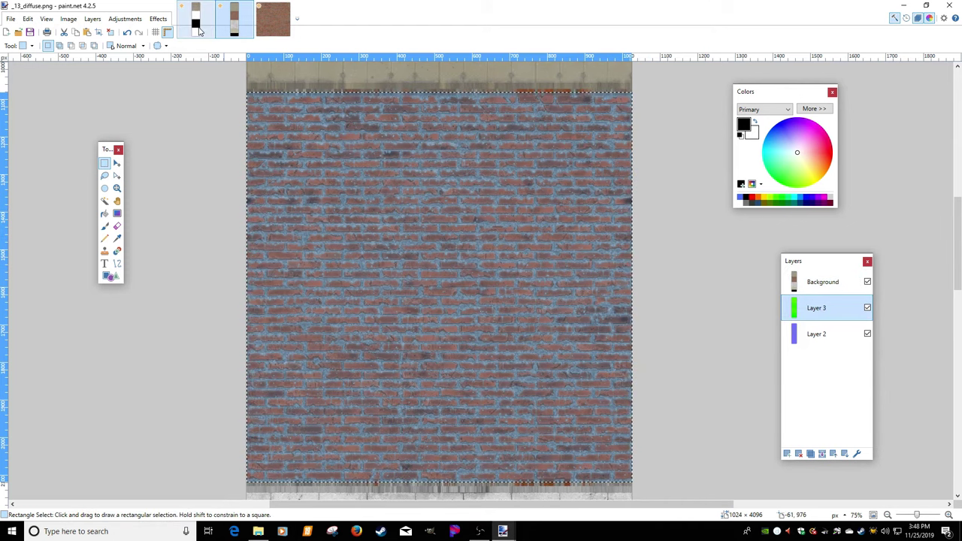
{"action": "key", "text": "ctrl+Tab"}
{"action": "left_click", "coordinate": [28, 19]}
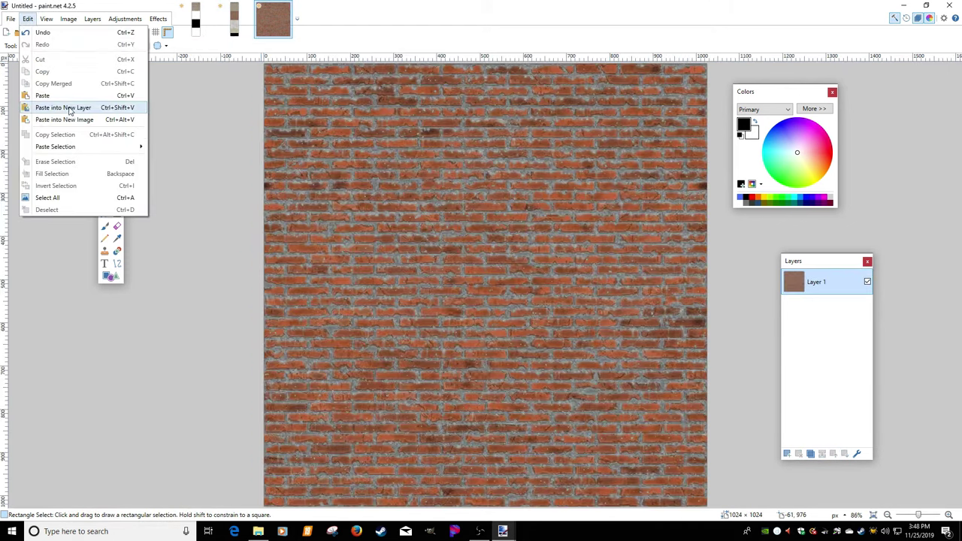
{"action": "left_click", "coordinate": [69, 109]}
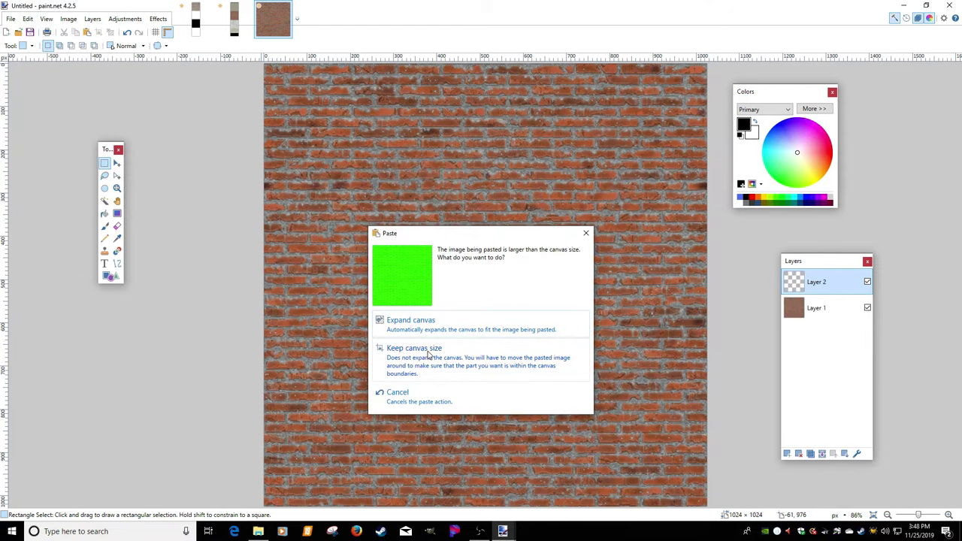
{"action": "left_click", "coordinate": [431, 361]}
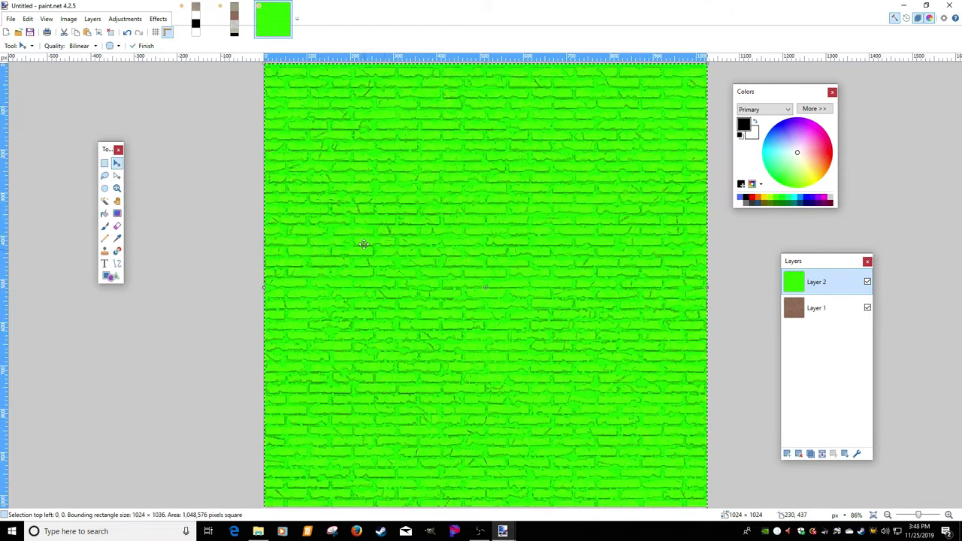
Paste the brick area of _13_diffuse's Layer 2 into a new layer of the brick image, and order its layers 1, 2, 3 from the top
{"action": "left_click", "coordinate": [234, 23]}
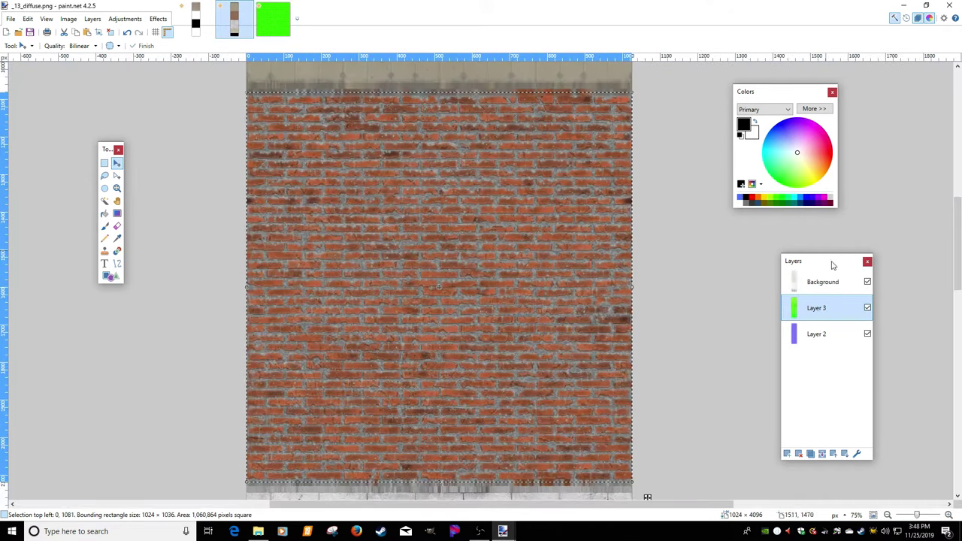
{"action": "left_click", "coordinate": [819, 334]}
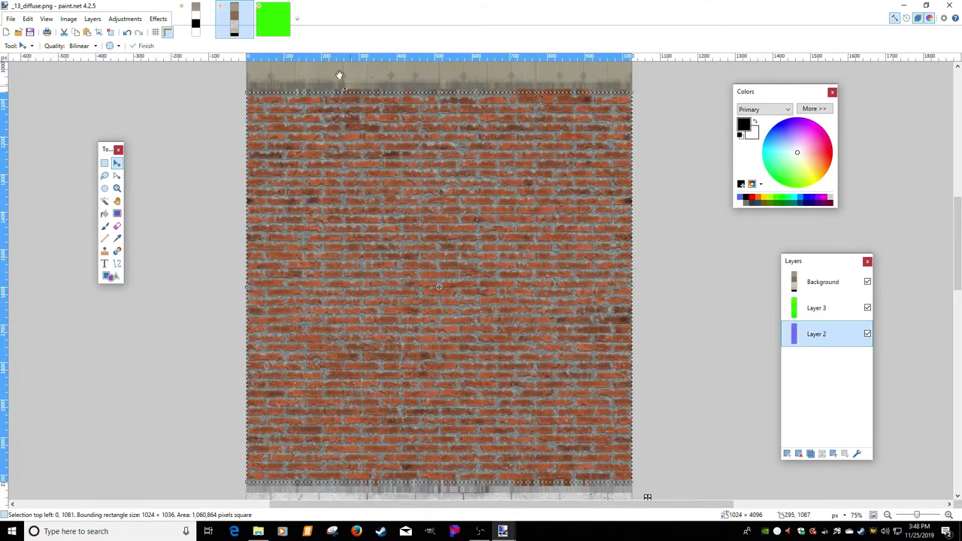
{"action": "left_click", "coordinate": [273, 19]}
{"action": "left_click", "coordinate": [28, 19]}
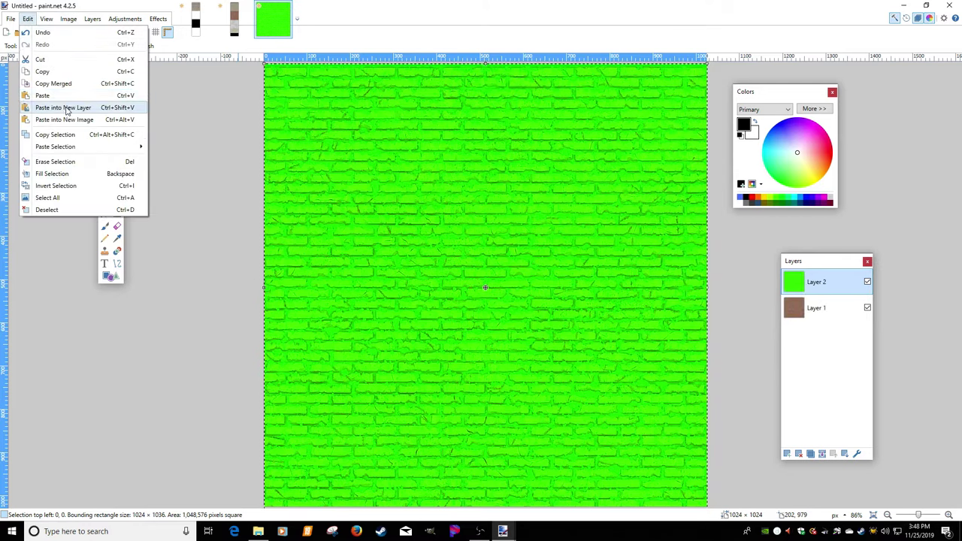
{"action": "left_click", "coordinate": [66, 111]}
{"action": "left_click", "coordinate": [423, 353]}
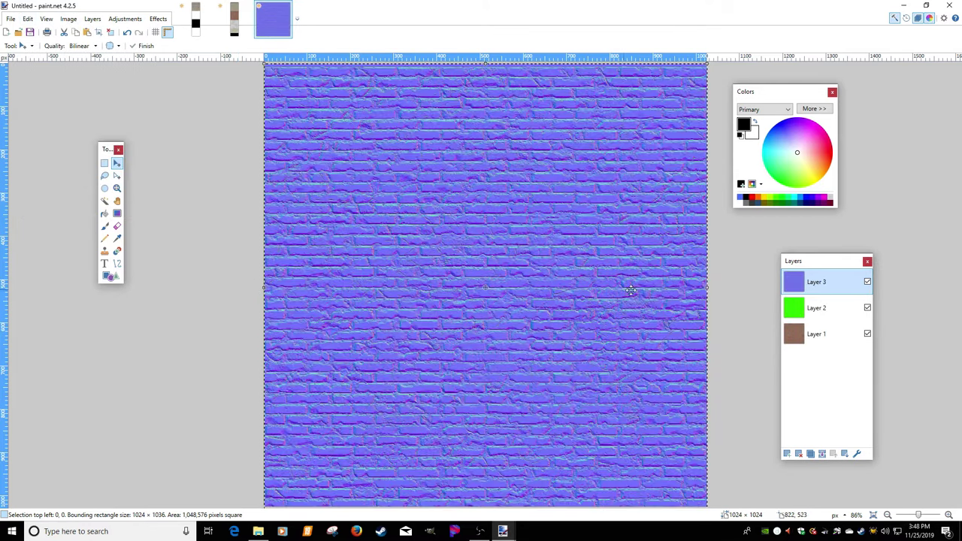
{"action": "left_click_drag", "start_coordinate": [784, 326], "coordinate": [795, 282]}
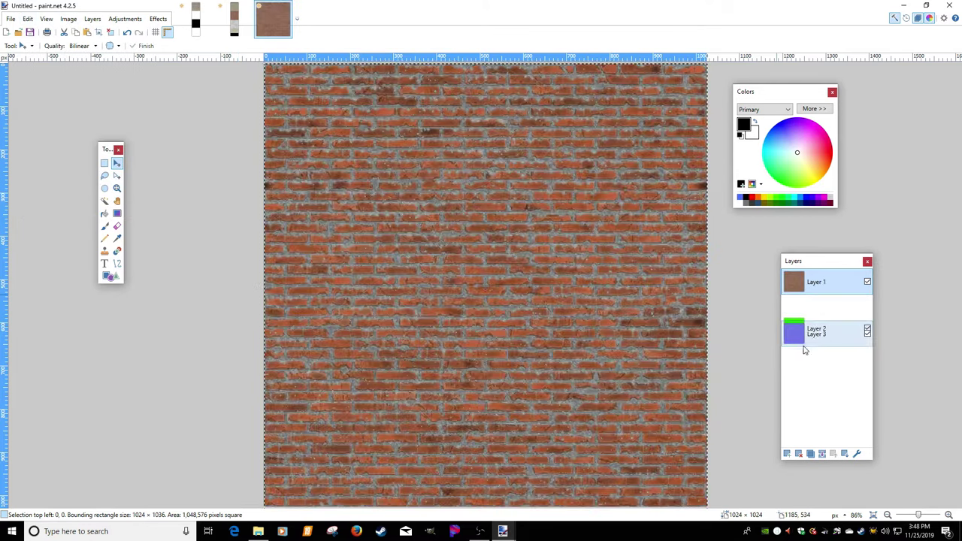
{"action": "left_click", "coordinate": [796, 289]}
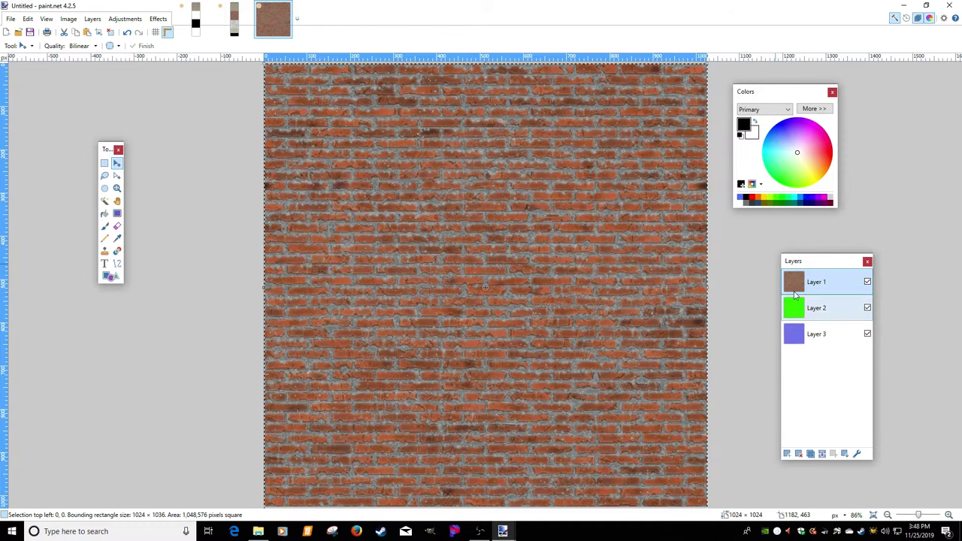
Select the white second square on the starting grid's diffuse layer with the Magic Wand and fill it from the clipboard
{"action": "left_click", "coordinate": [197, 23]}
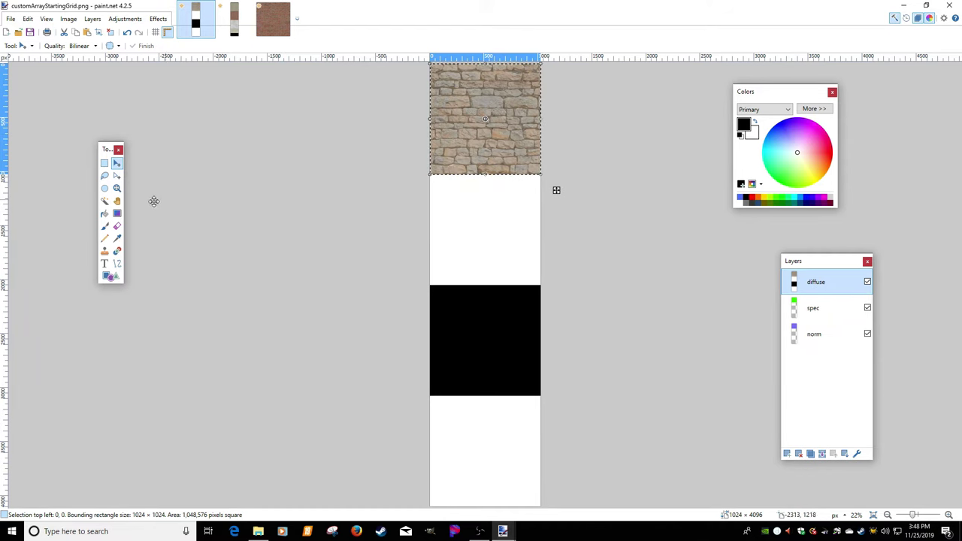
{"action": "left_click", "coordinate": [105, 202]}
{"action": "left_click", "coordinate": [462, 215]}
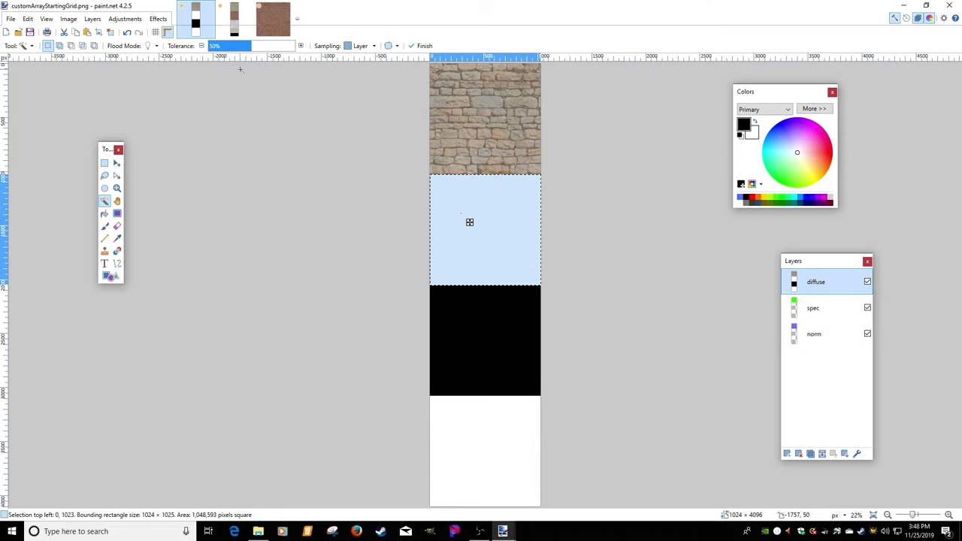
{"action": "left_click", "coordinate": [158, 19]}
{"action": "left_click", "coordinate": [172, 29]}
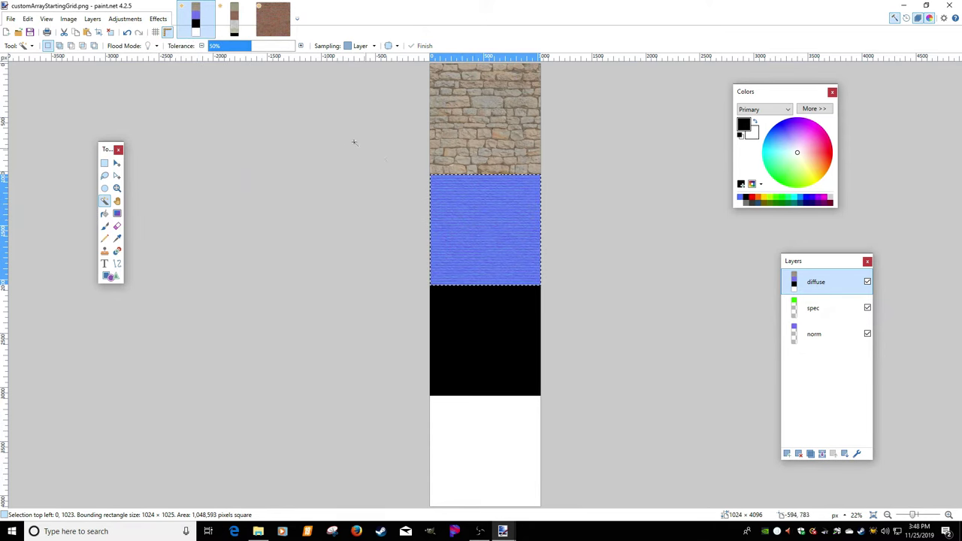
Copy the red brick texture from Layer 1 of the brick image and fill the selected second square on the diffuse layer with it
{"action": "left_click", "coordinate": [234, 19]}
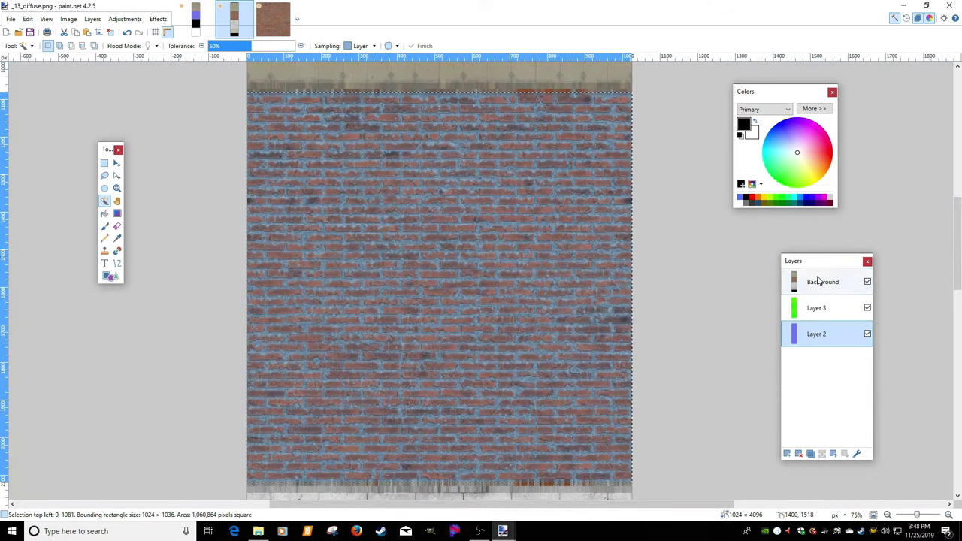
{"action": "left_click", "coordinate": [821, 285]}
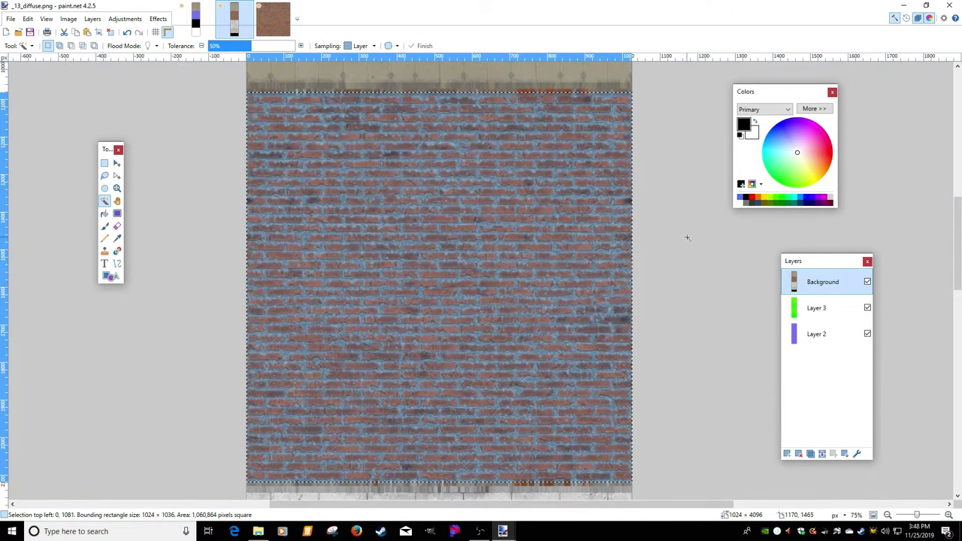
{"action": "left_click", "coordinate": [276, 21]}
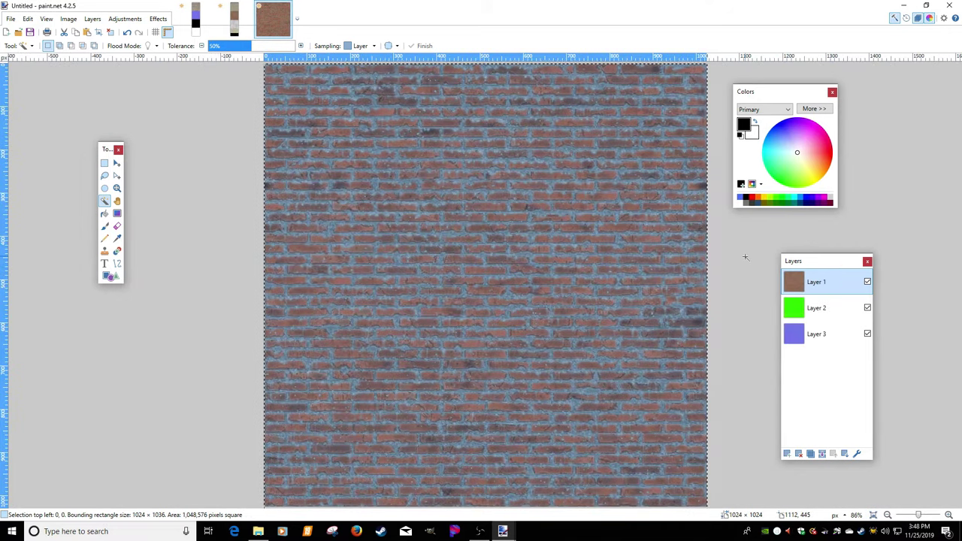
{"action": "left_click", "coordinate": [195, 19]}
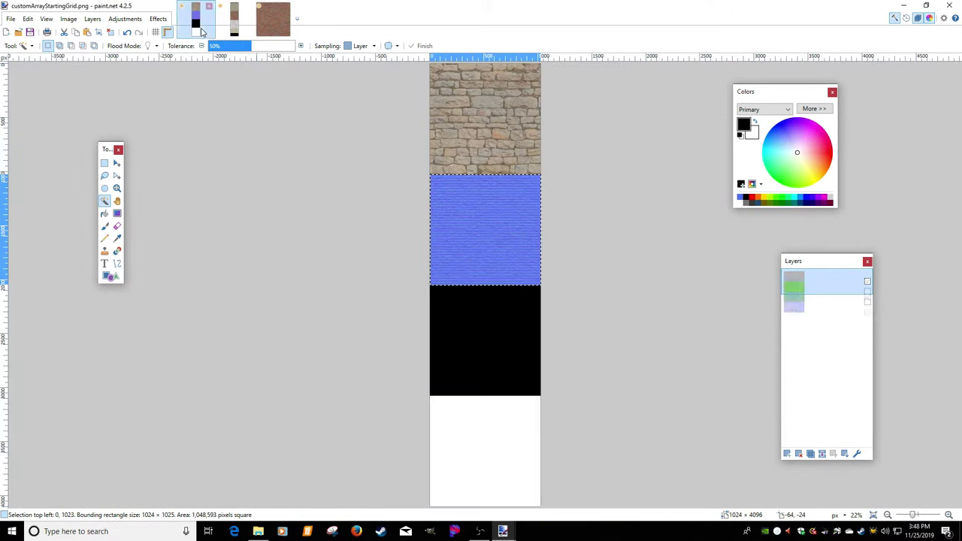
{"action": "left_click", "coordinate": [158, 19]}
{"action": "left_click", "coordinate": [199, 30]}
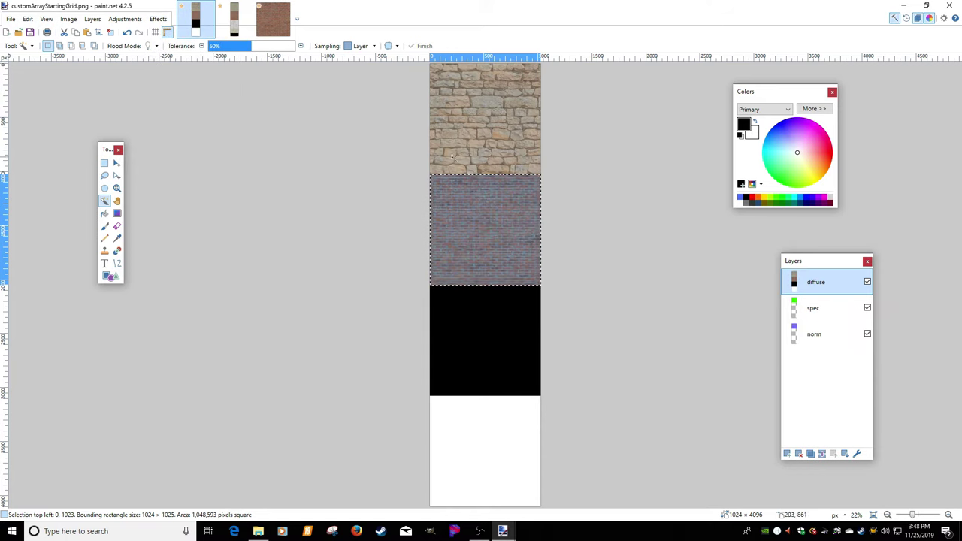
Make spec the active layer of the starting grid and close _13_diffuse.png without saving its changes
{"action": "left_click", "coordinate": [816, 308]}
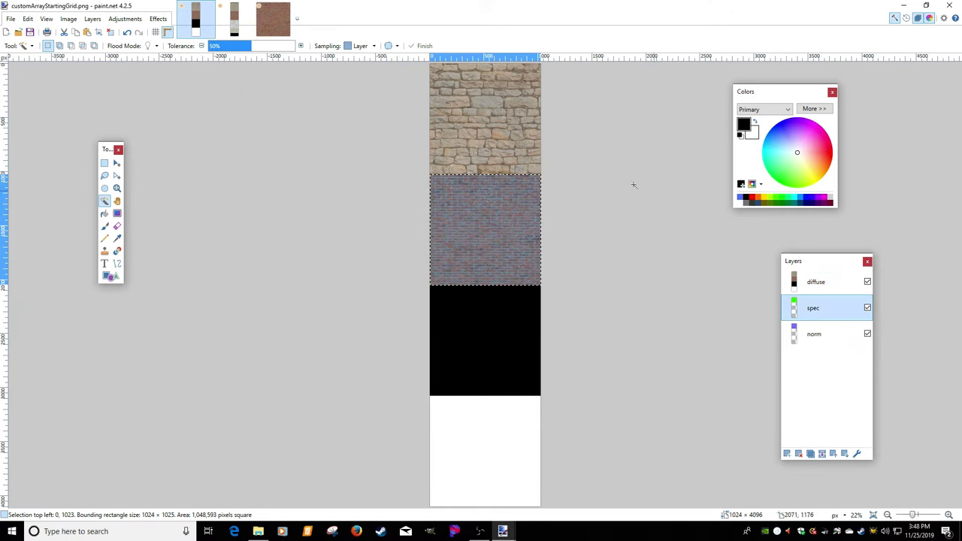
{"action": "left_click", "coordinate": [234, 19]}
{"action": "key", "text": "ctrl+w"}
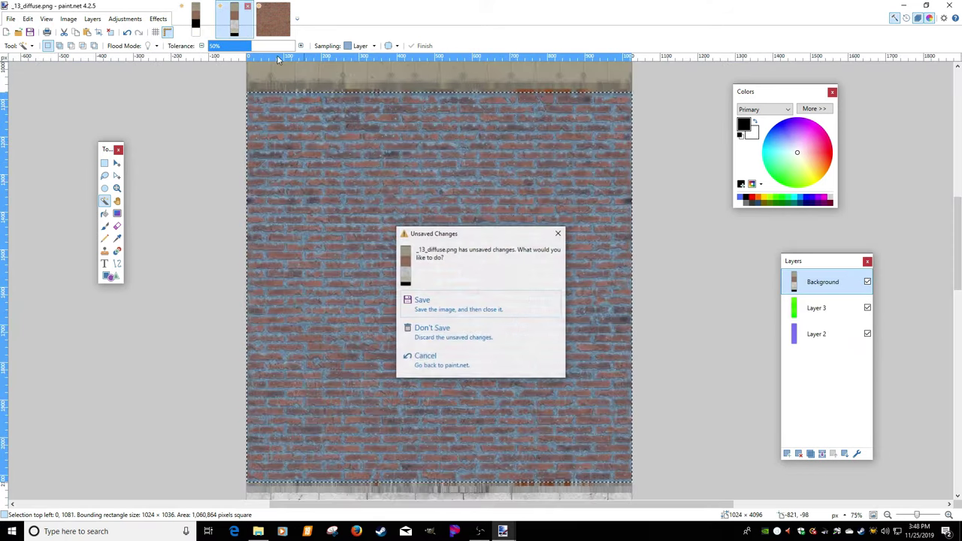
{"action": "left_click", "coordinate": [441, 325]}
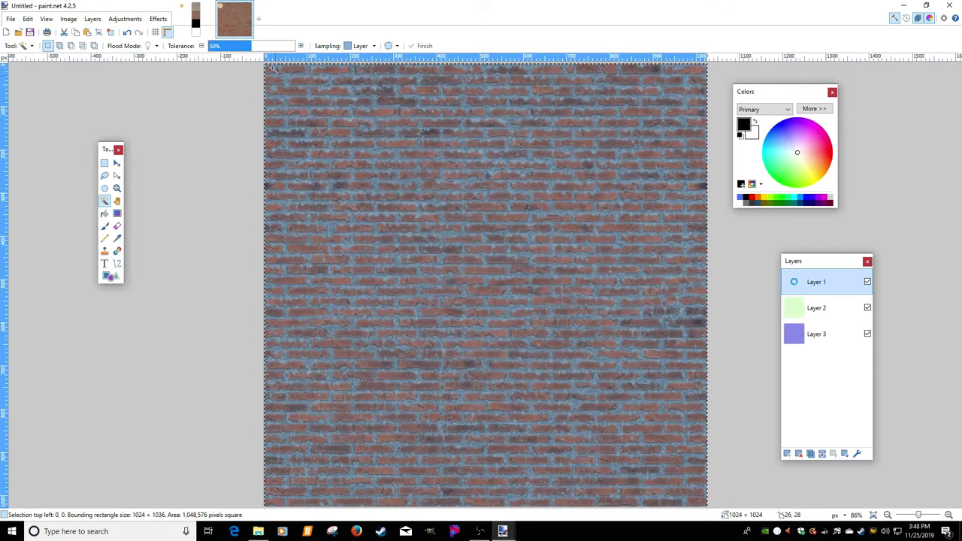
Fill the second square of the spec layer with the brick image's Layer 2 from the clipboard, and check it with the diffuse layer briefly hidden
{"action": "left_click", "coordinate": [795, 307]}
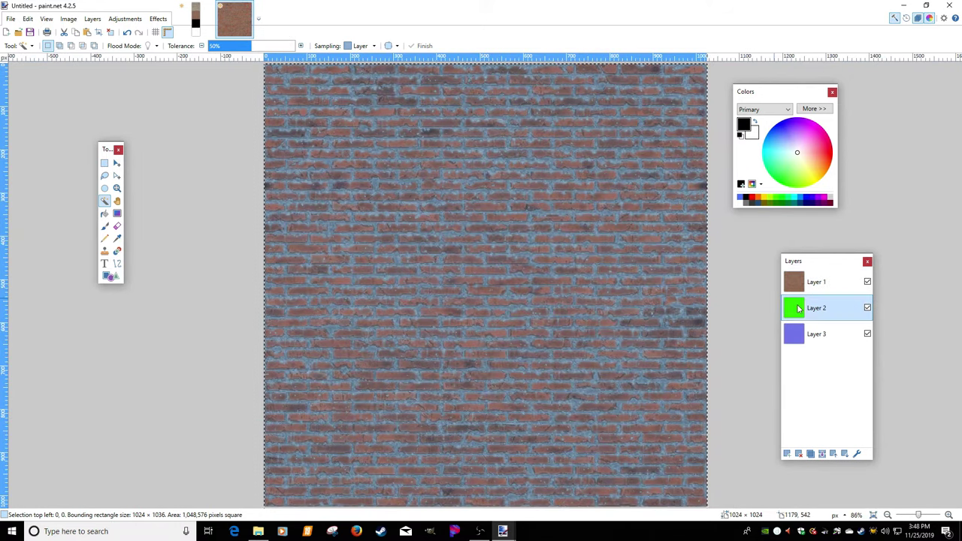
{"action": "key", "text": "ctrl+Tab"}
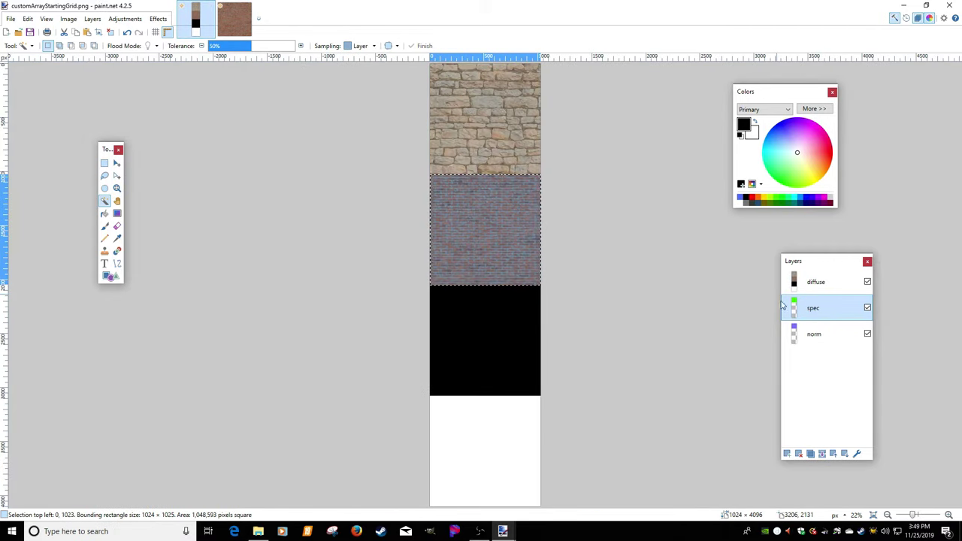
{"action": "left_click", "coordinate": [158, 19]}
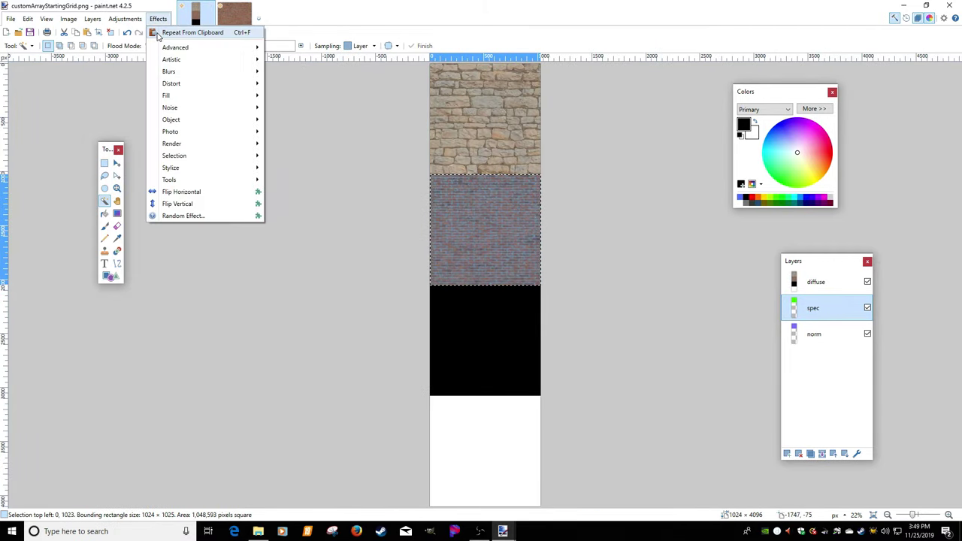
{"action": "left_click", "coordinate": [180, 60]}
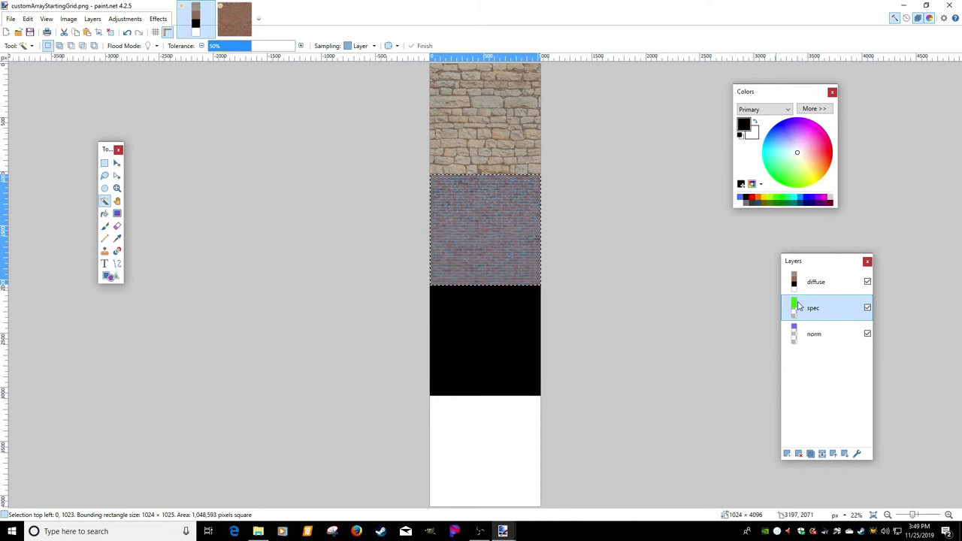
{"action": "left_click", "coordinate": [867, 282]}
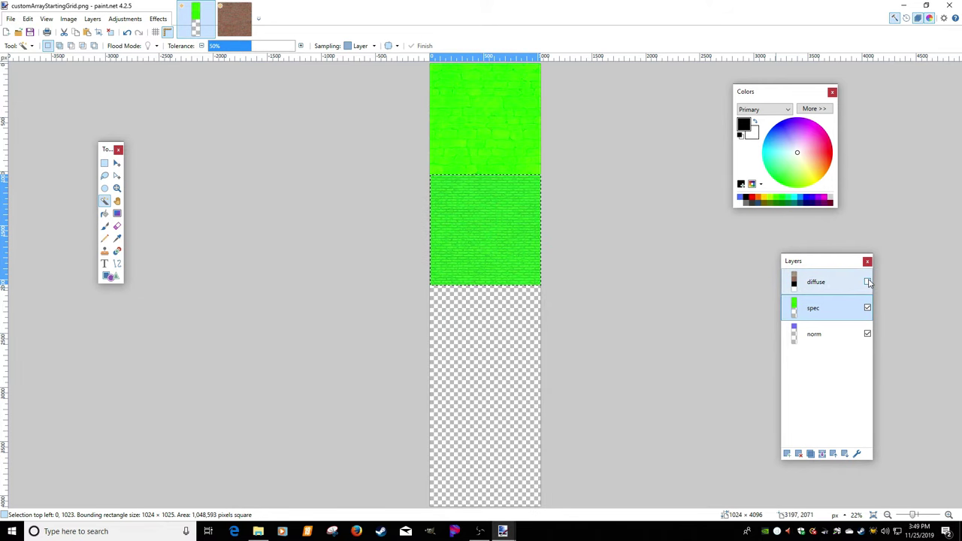
{"action": "left_click", "coordinate": [868, 282]}
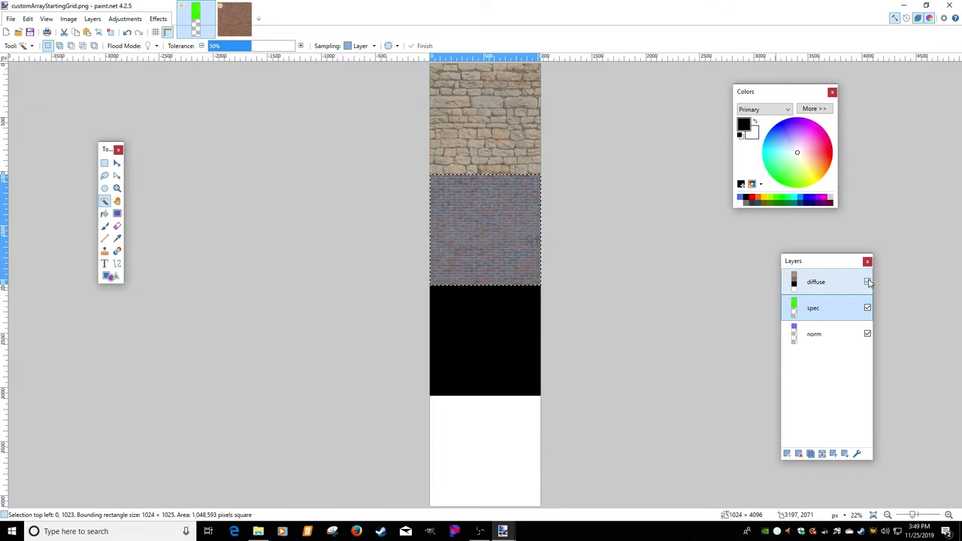
Copy Layer 3 of the brick image and paste it into a new layer above norm in the starting grid
{"action": "left_click", "coordinate": [842, 338]}
{"action": "left_click", "coordinate": [234, 18]}
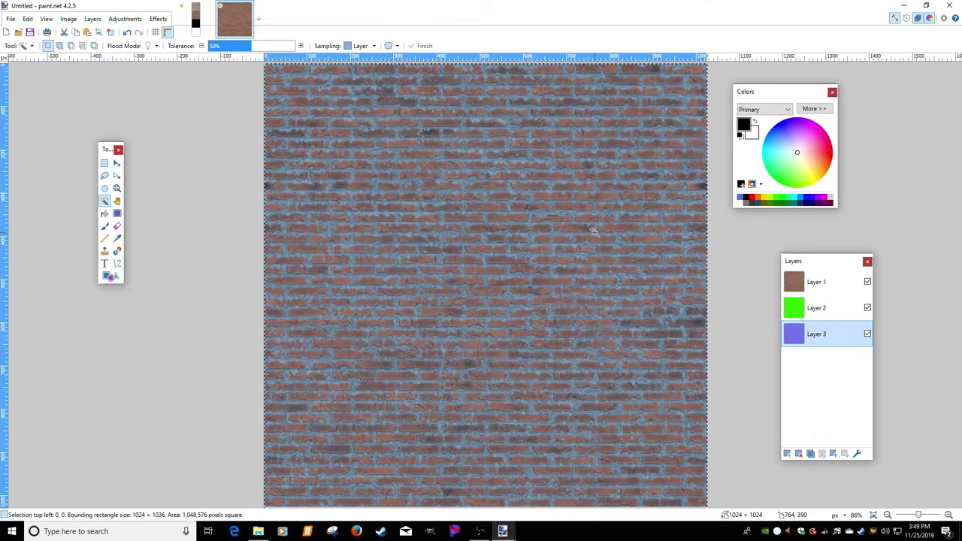
{"action": "left_click", "coordinate": [196, 19]}
{"action": "left_click", "coordinate": [27, 18]}
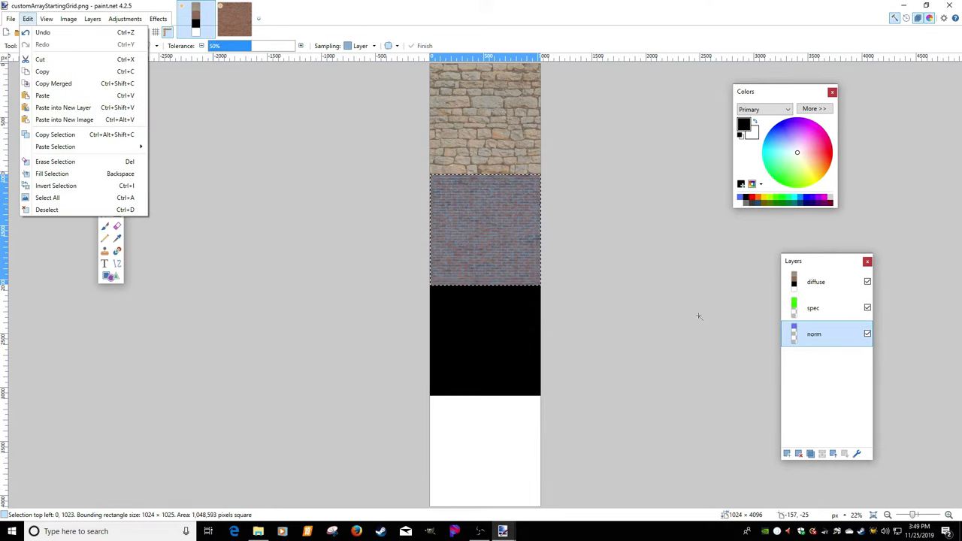
{"action": "left_click", "coordinate": [42, 21]}
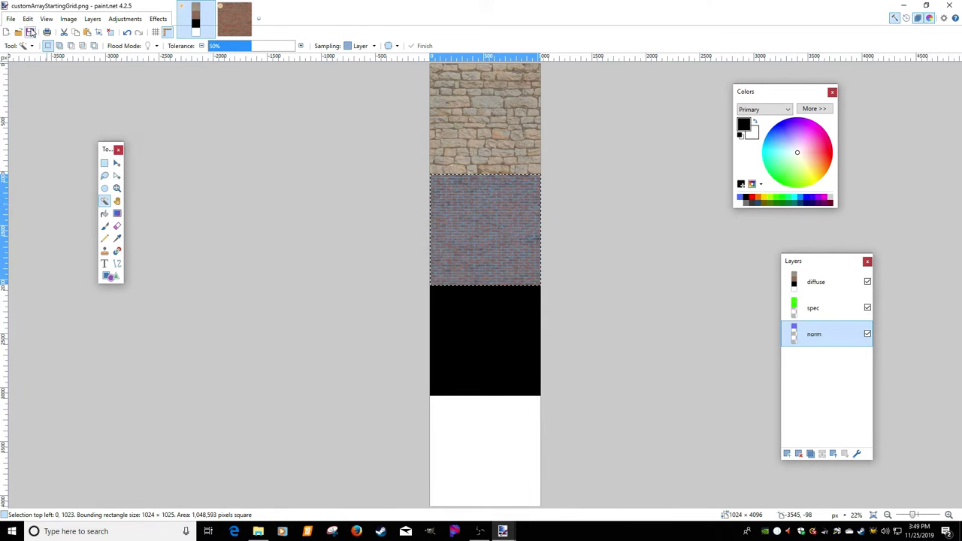
{"action": "left_click", "coordinate": [27, 19]}
{"action": "left_click", "coordinate": [120, 111]}
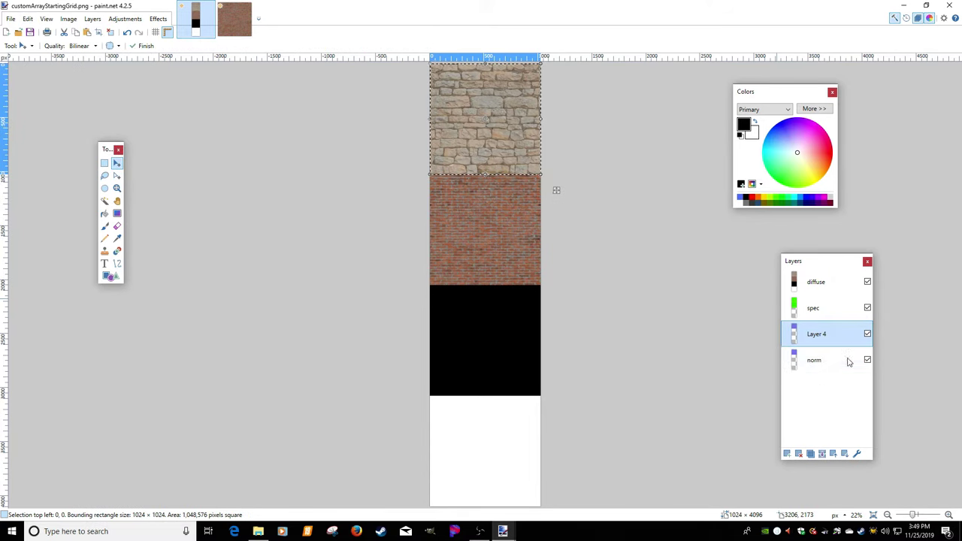
Delete the norm layer from the starting grid and undo the deletion
{"action": "left_click", "coordinate": [840, 360]}
{"action": "left_click", "coordinate": [798, 453]}
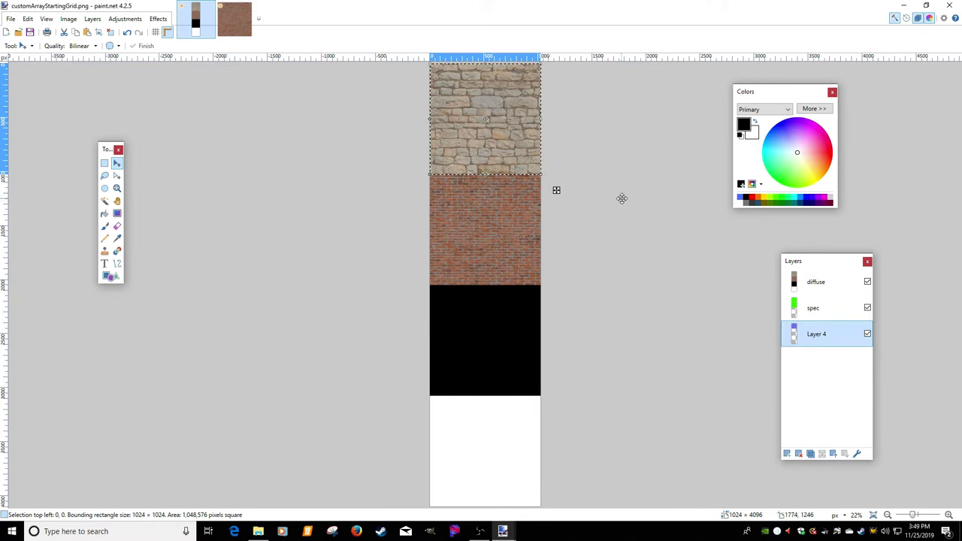
{"action": "scroll", "coordinate": [613, 187], "scroll_direction": "down", "scroll_amount": 1}
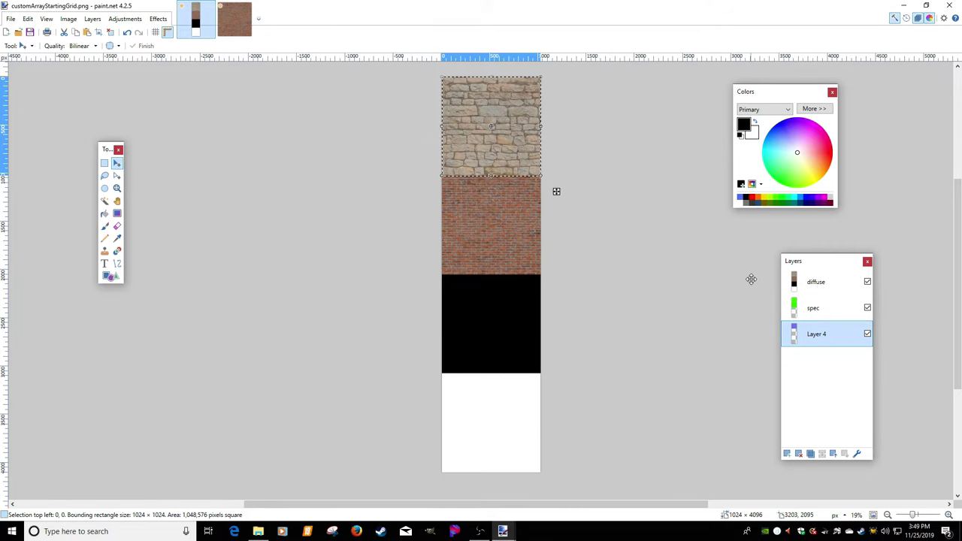
{"action": "left_click", "coordinate": [797, 311]}
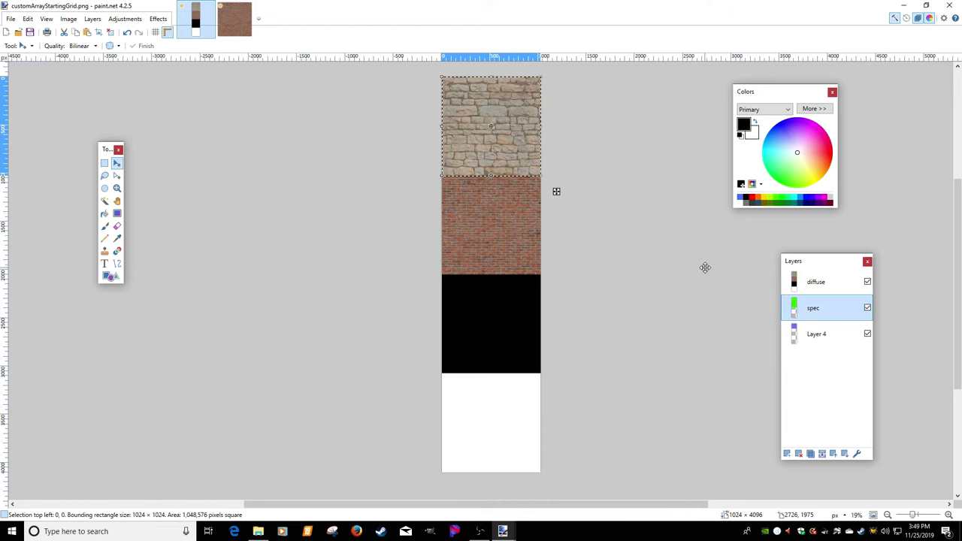
{"action": "key", "text": "ctrl+z"}
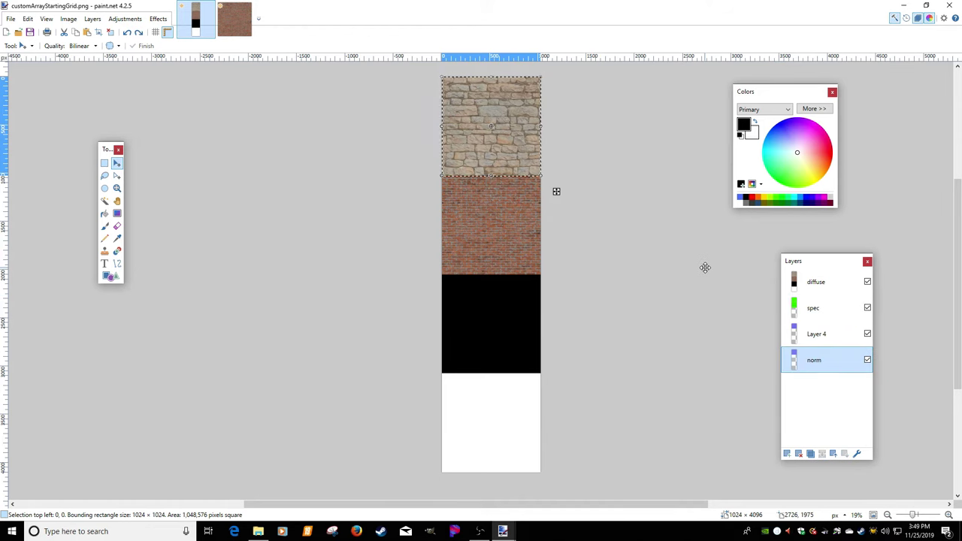
Step back to the pasted Layer 4, delete it, and fill the second square of the norm layer with the From Clipboard effect
{"action": "key", "text": "ctrl+z"}
{"action": "key", "text": "ctrl+z"}
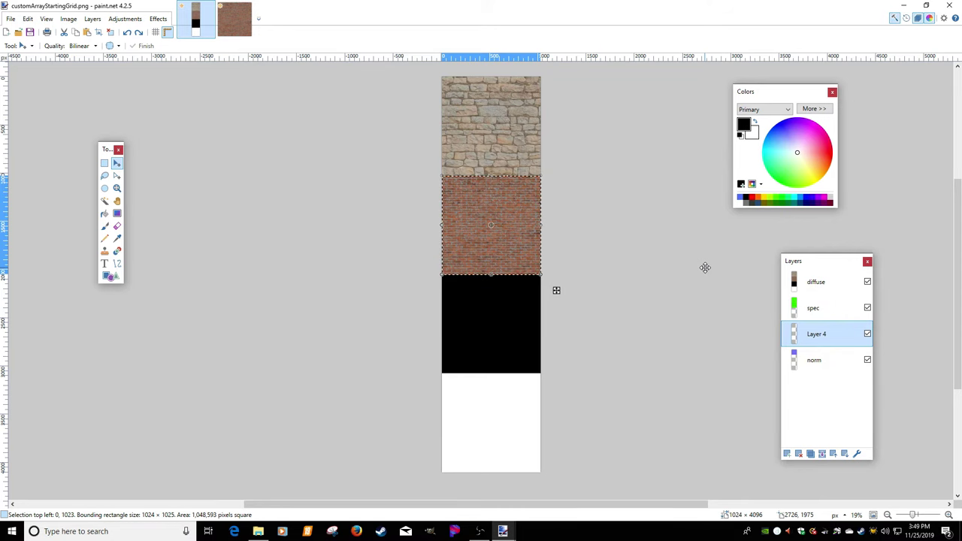
{"action": "left_click", "coordinate": [798, 453]}
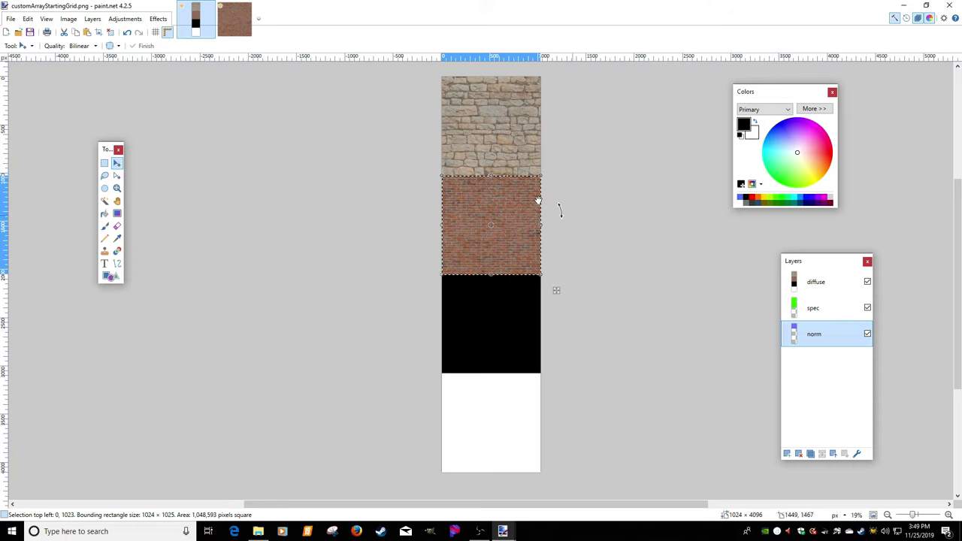
{"action": "left_click", "coordinate": [158, 18]}
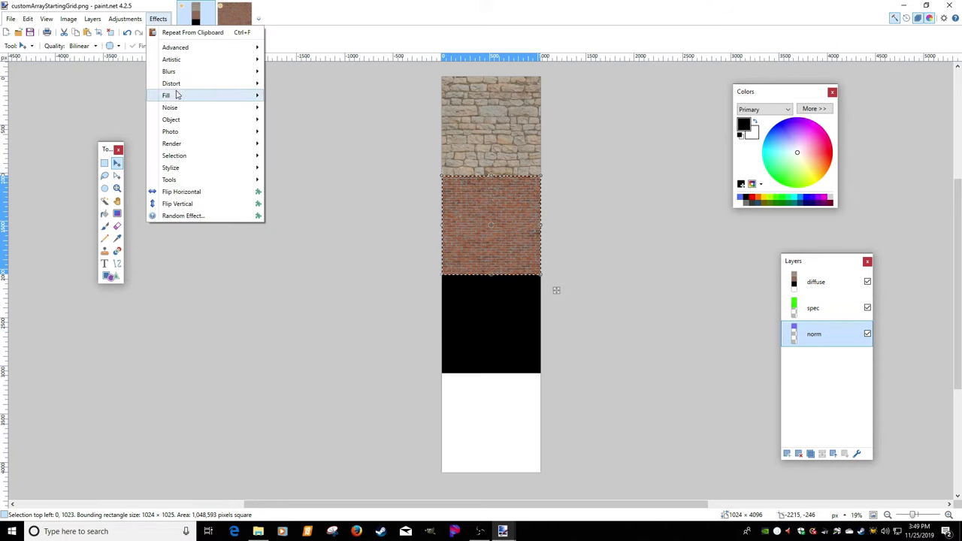
{"action": "left_click", "coordinate": [176, 33]}
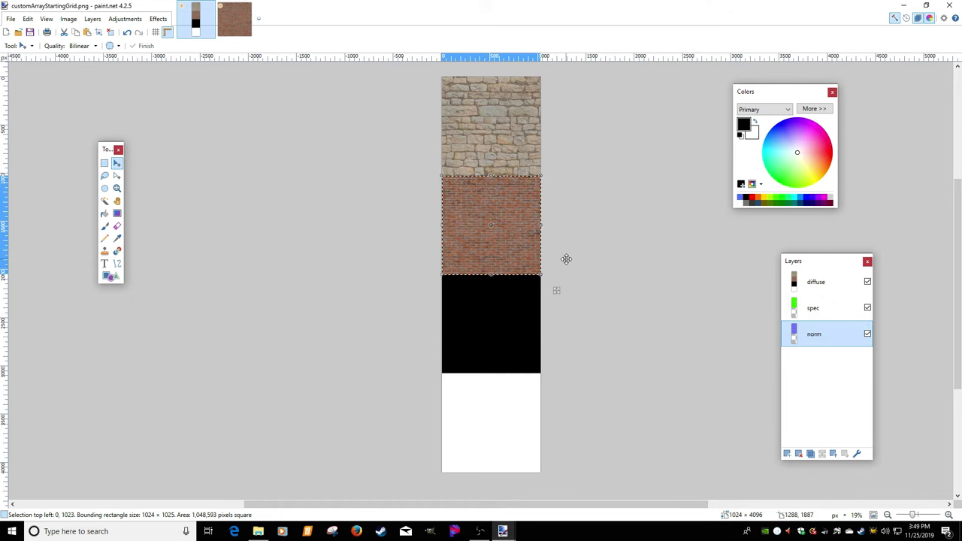
Make diffuse the active layer and select its black third square with the Magic Wand
{"action": "left_click", "coordinate": [105, 201]}
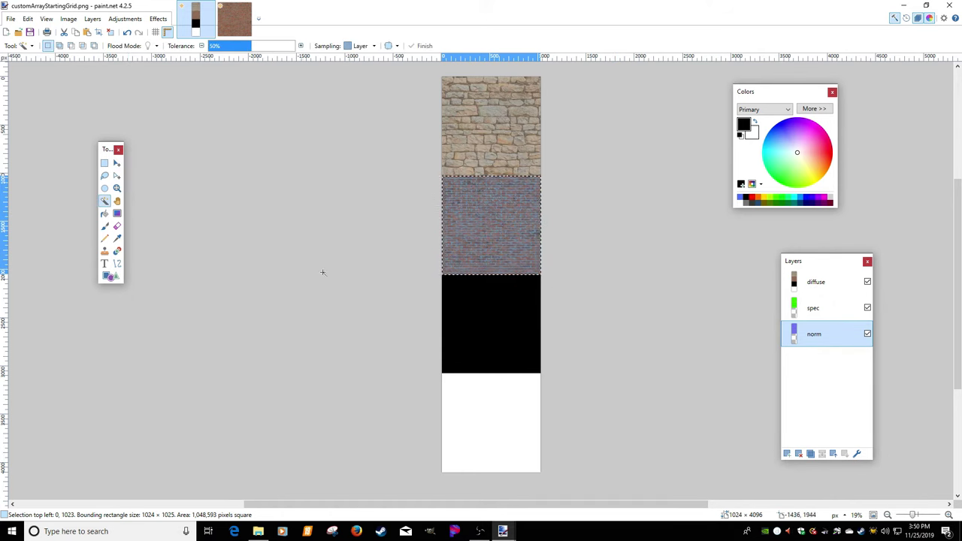
{"action": "left_click", "coordinate": [486, 321]}
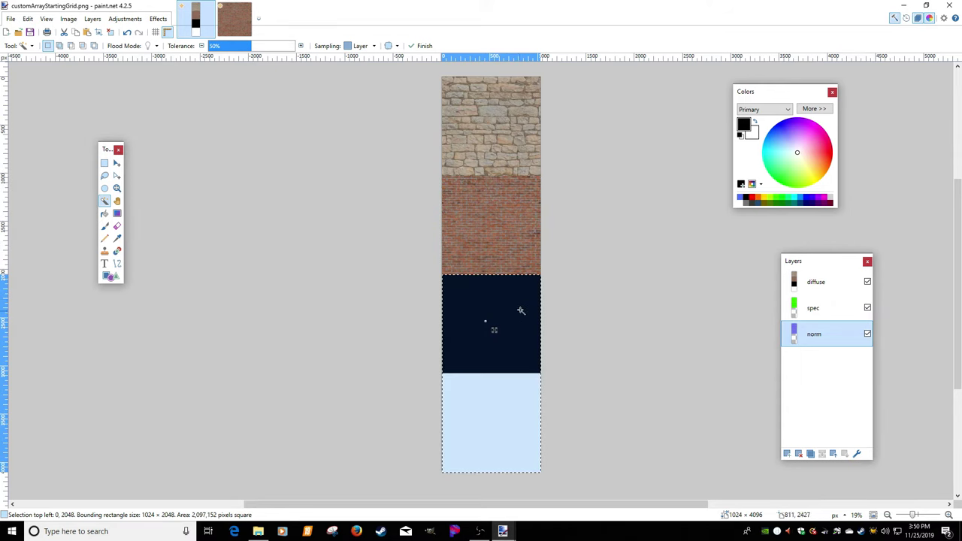
{"action": "key", "text": "alt+Page_Up"}
{"action": "key", "text": "alt+Page_Up"}
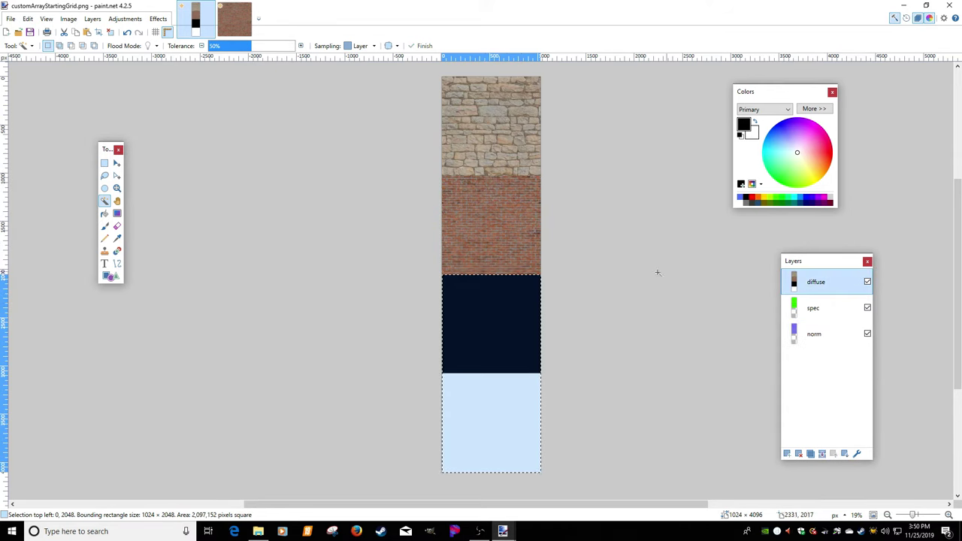
{"action": "left_click", "coordinate": [466, 318]}
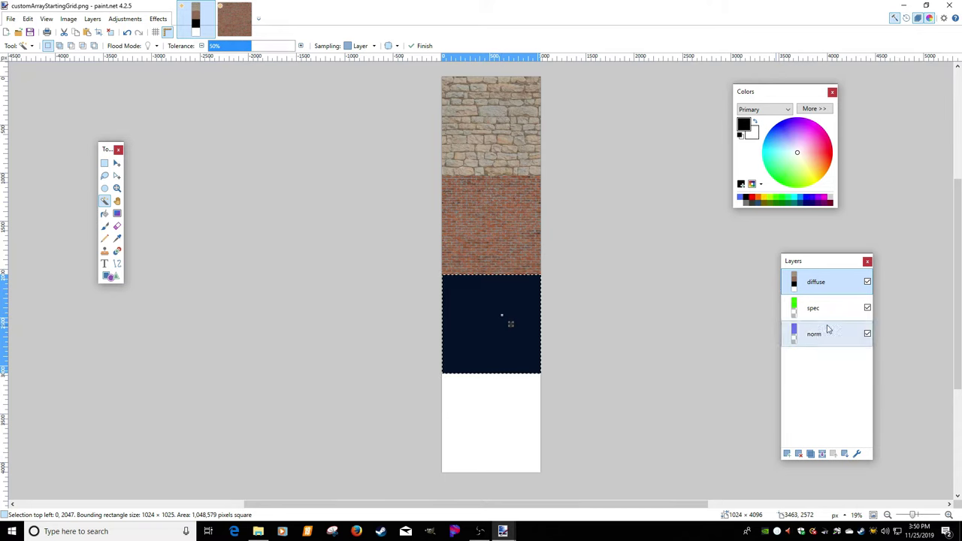
Check the norm layer's squares with diffuse and spec hidden, show both layers again, and reselect the black third square on the diffuse layer
{"action": "left_click", "coordinate": [867, 282]}
{"action": "left_click", "coordinate": [867, 307]}
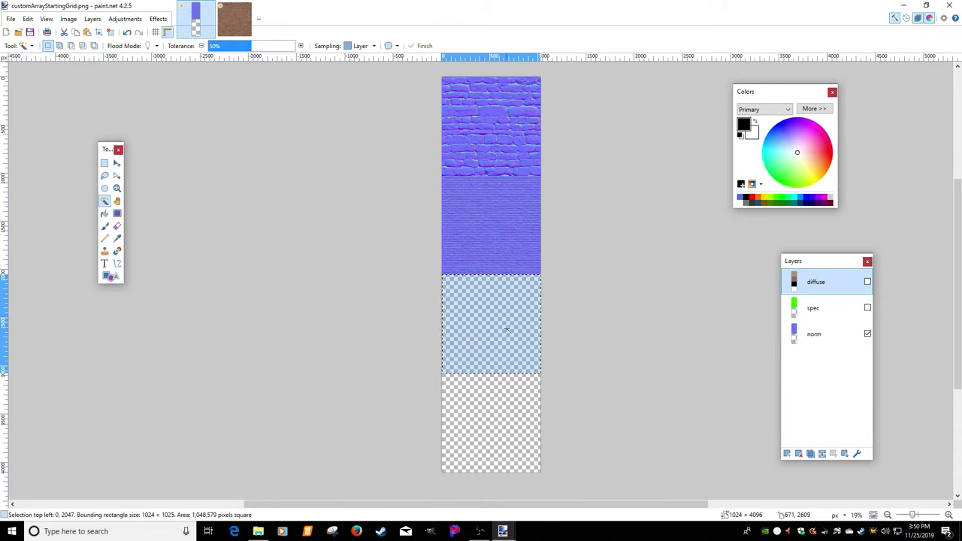
{"action": "left_click", "coordinate": [509, 389]}
{"action": "left_click", "coordinate": [511, 338]}
{"action": "left_click", "coordinate": [506, 393]}
{"action": "left_click", "coordinate": [830, 313]}
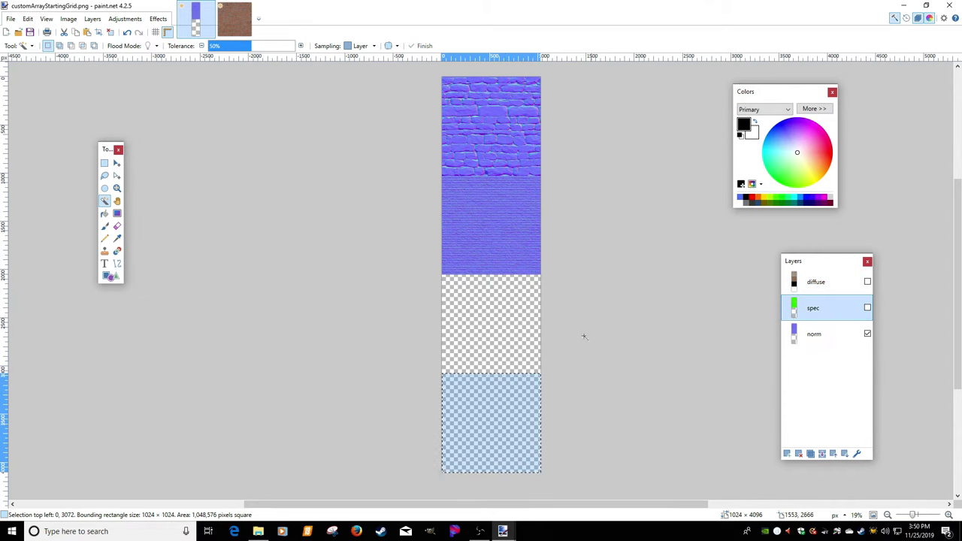
{"action": "left_click", "coordinate": [512, 323]}
{"action": "left_click", "coordinate": [831, 284]}
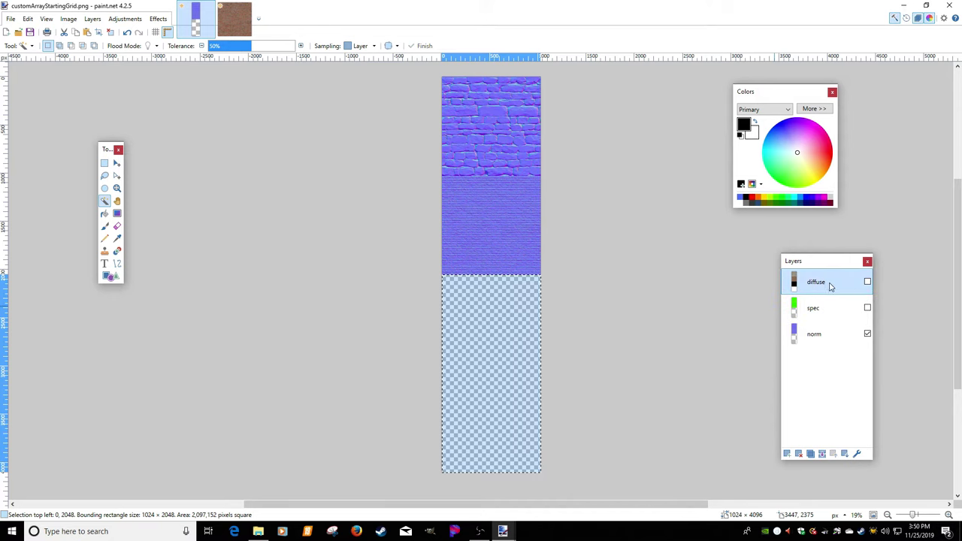
{"action": "left_click", "coordinate": [867, 283]}
{"action": "left_click", "coordinate": [867, 308]}
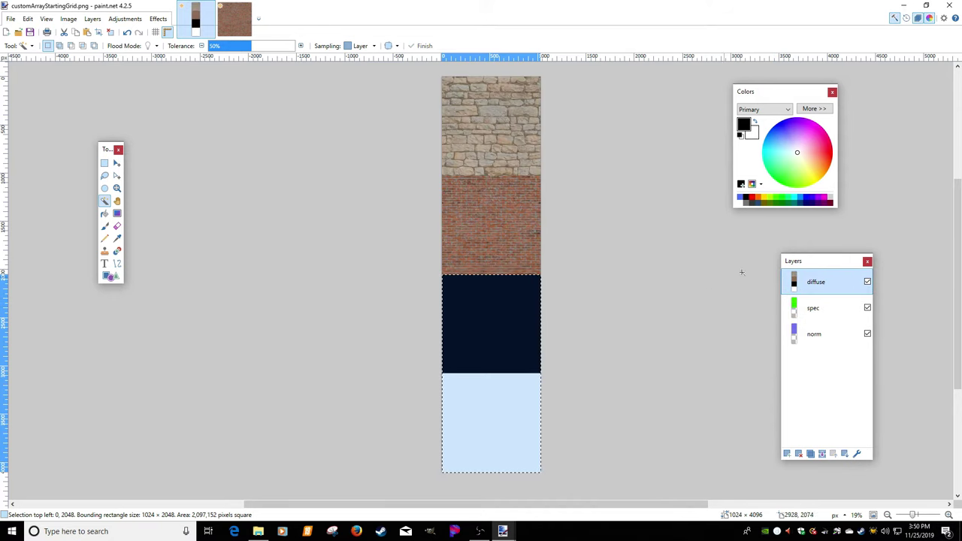
{"action": "left_click", "coordinate": [512, 308]}
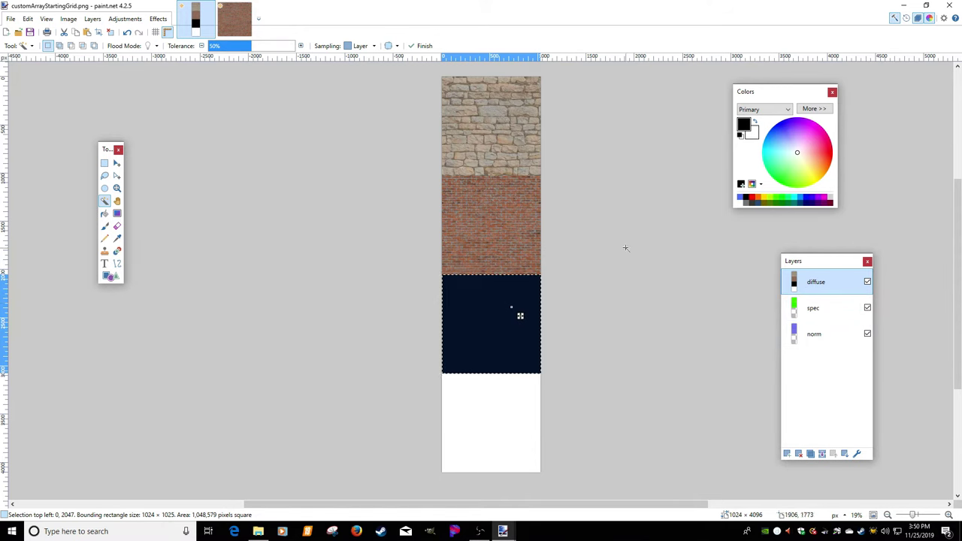
Close the untitled brick image without saving its changes
{"action": "left_click", "coordinate": [246, 18]}
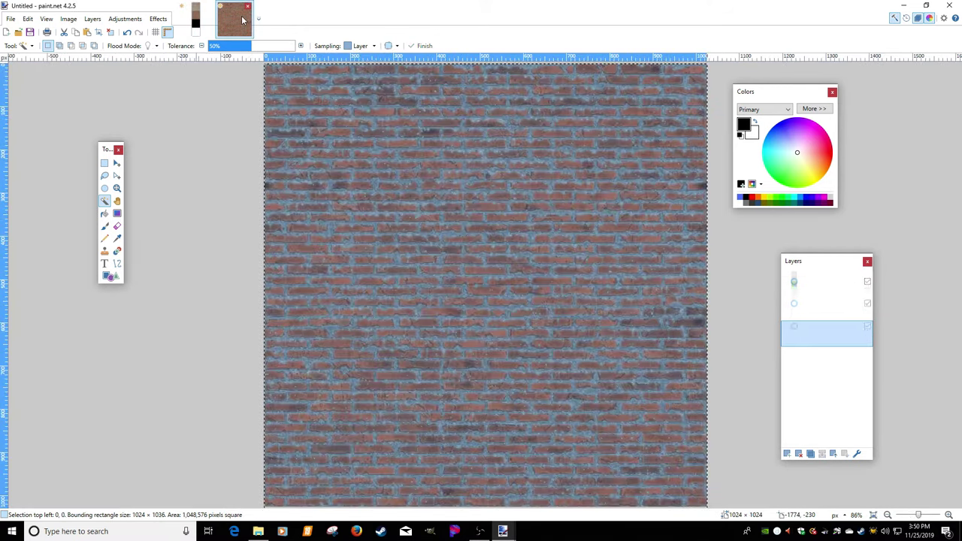
{"action": "left_click", "coordinate": [247, 8]}
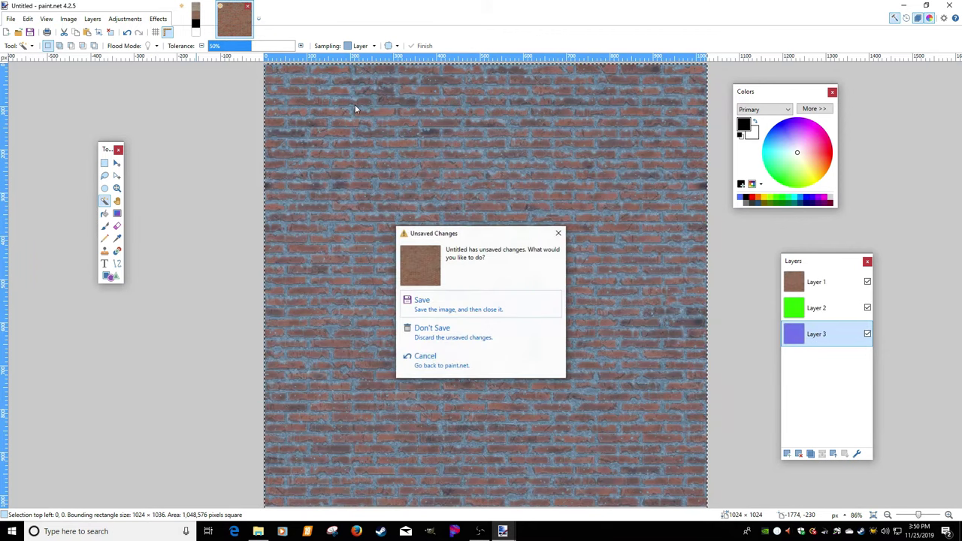
{"action": "left_click", "coordinate": [477, 335]}
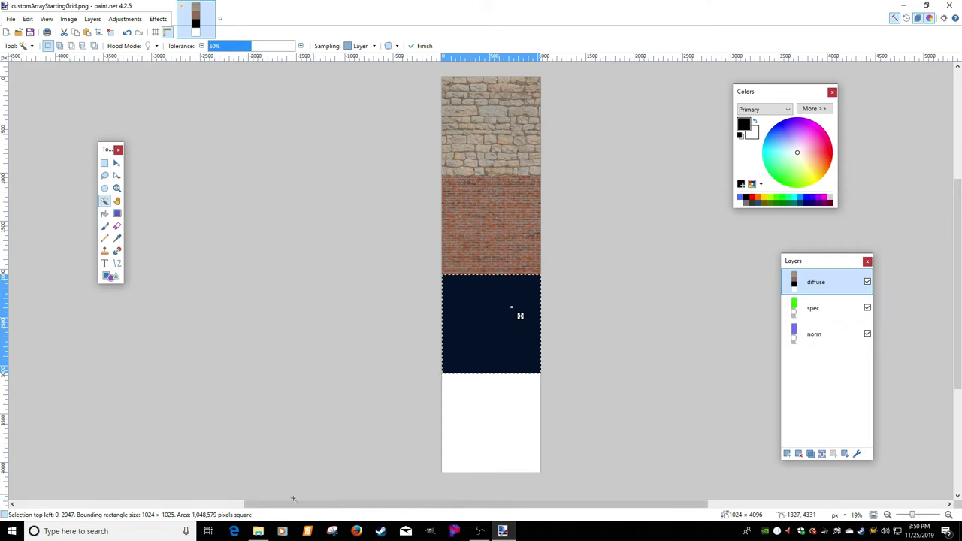
Switch to File Explorer and open _13_diffuse.png, _13_normal.png and _13_specular.png from the buildingsArray_european folder in paint.net
{"action": "key", "text": "alt+Tab"}
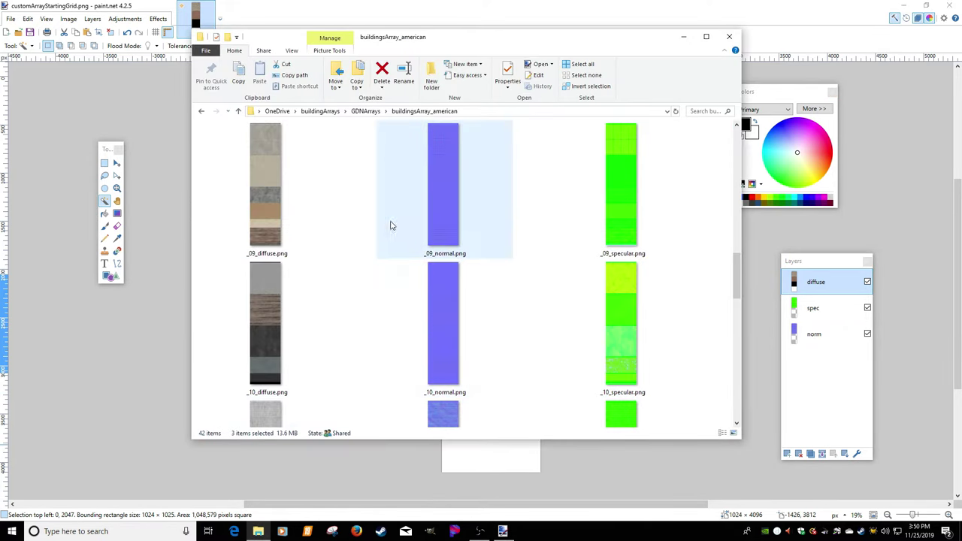
{"action": "left_click", "coordinate": [368, 112]}
{"action": "double_click", "coordinate": [270, 151]}
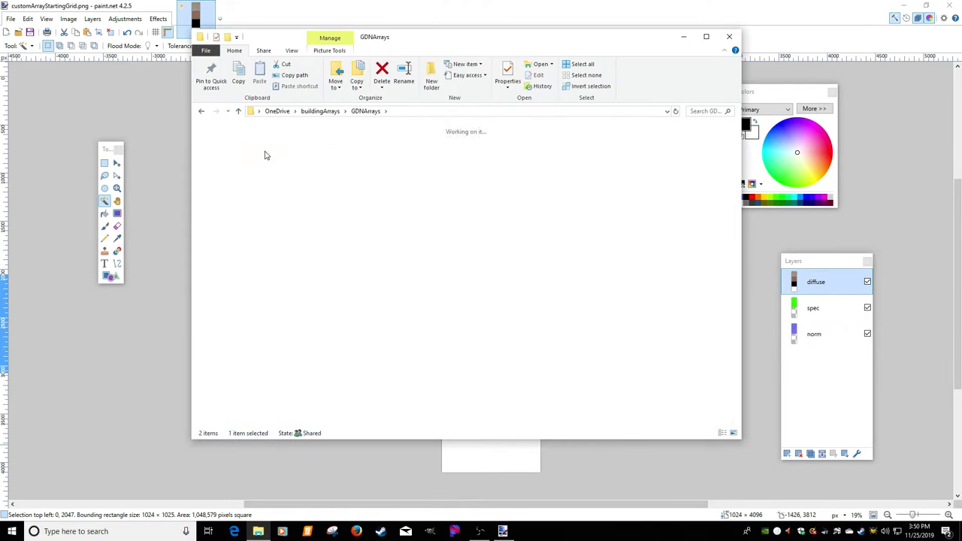
{"action": "scroll", "coordinate": [343, 212], "scroll_direction": "down", "scroll_amount": 10}
{"action": "scroll", "coordinate": [344, 212], "scroll_direction": "down", "scroll_amount": 5}
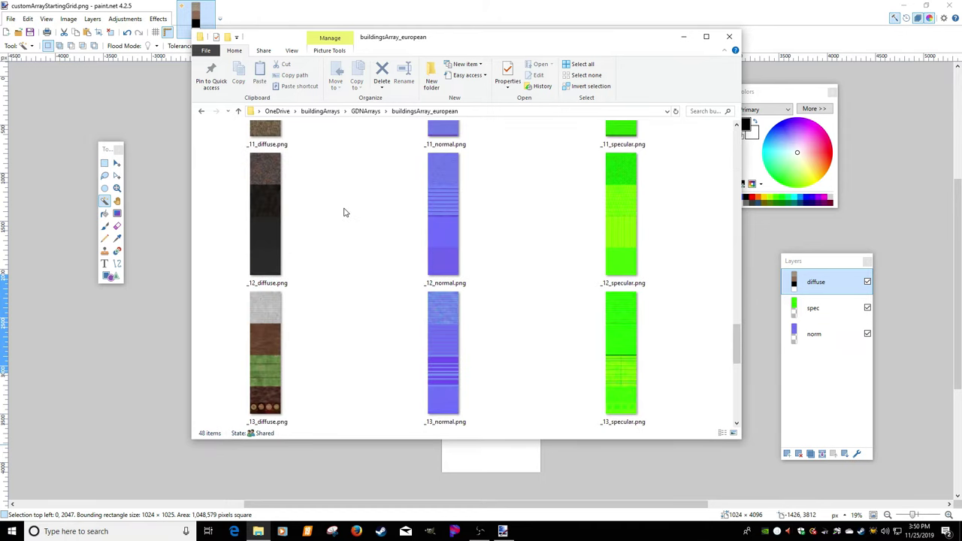
{"action": "left_click", "coordinate": [259, 228]}
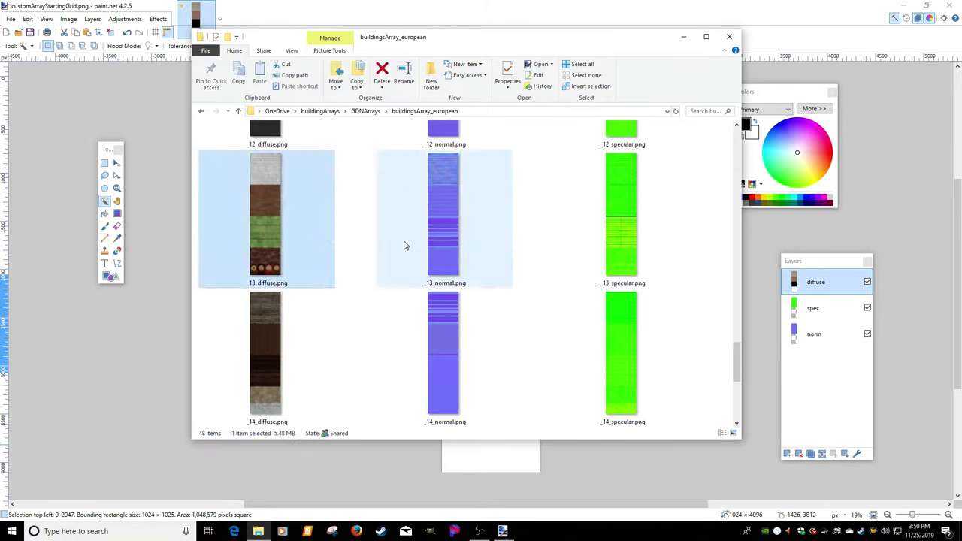
{"action": "left_click", "coordinate": [451, 241], "text": "ctrl"}
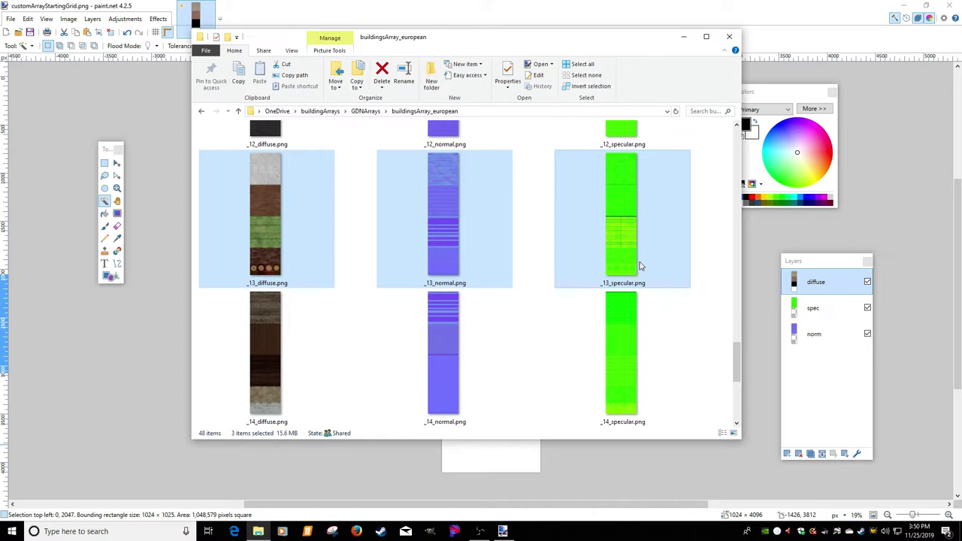
{"action": "key", "text": "Return"}
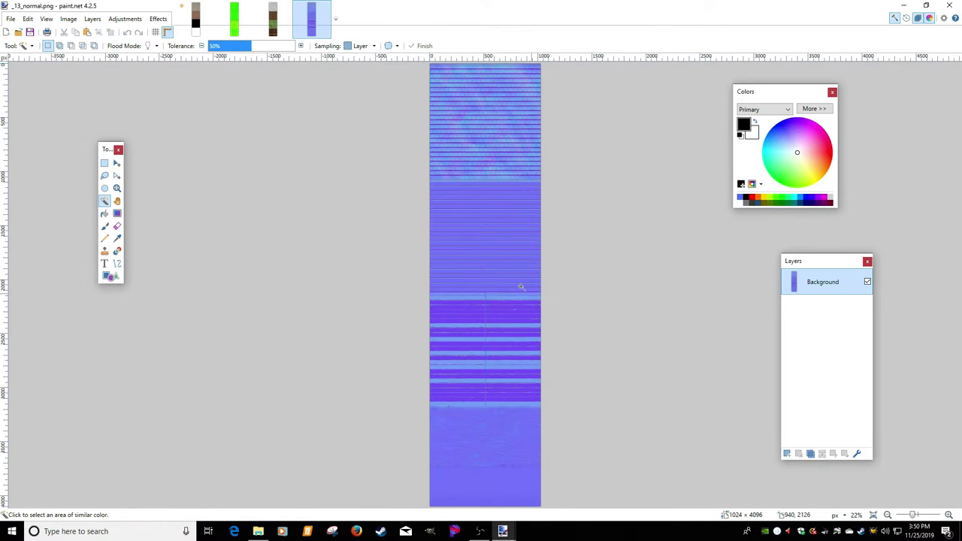
Copy a rectangular selection of about 1024 × 1050 pixels around the green plank tile in _13_diffuse.png and paste it into a new image
{"action": "left_click", "coordinate": [287, 12]}
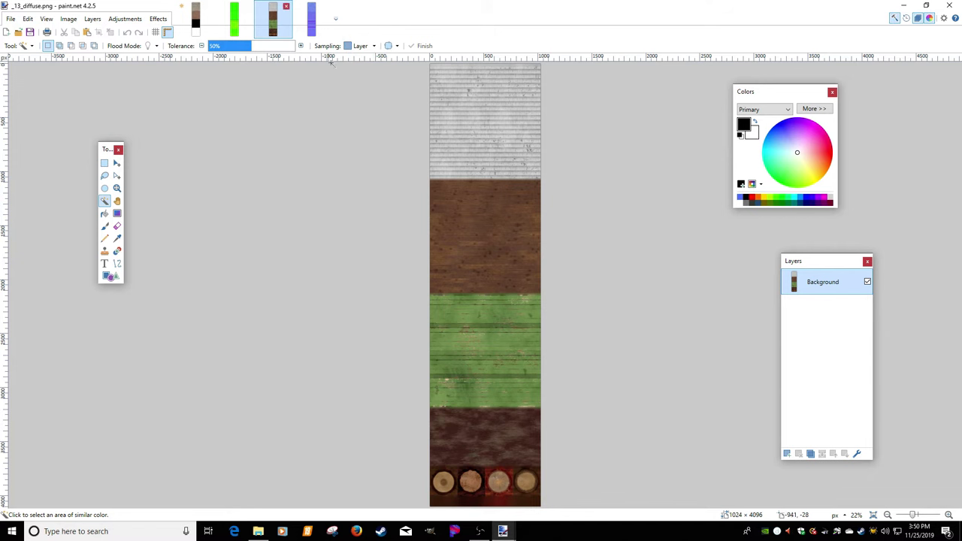
{"action": "scroll", "coordinate": [408, 244], "scroll_direction": "up", "scroll_amount": 5, "text": "ctrl"}
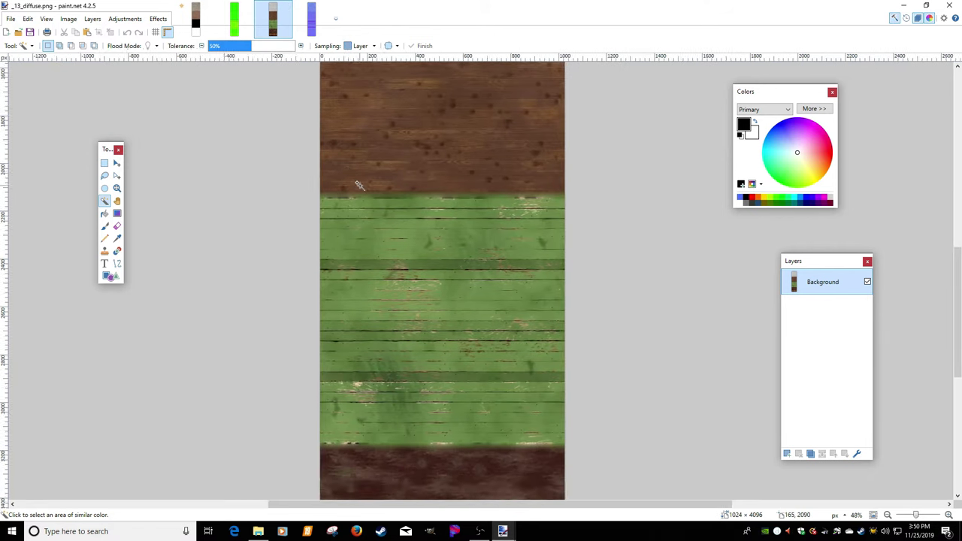
{"action": "left_click_drag", "start_coordinate": [357, 149], "coordinate": [325, 126]}
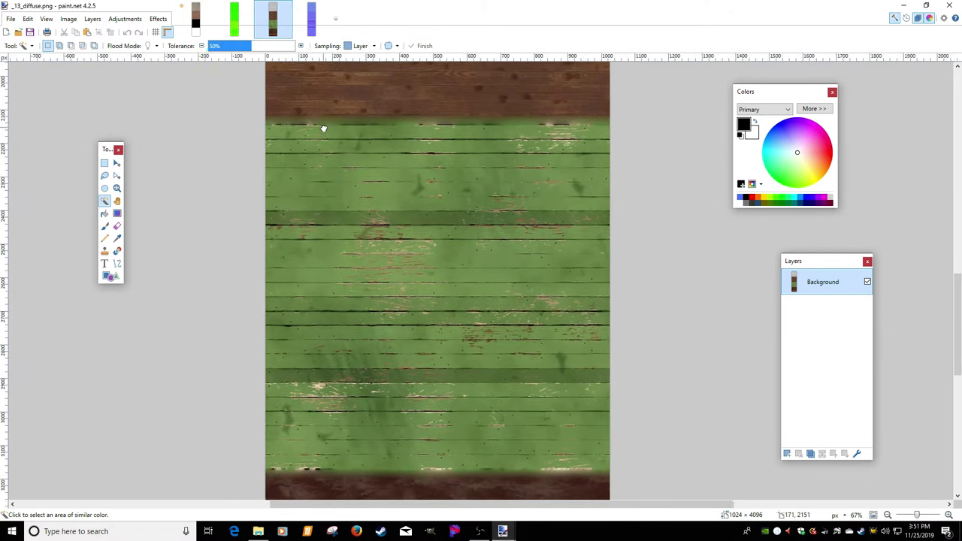
{"action": "left_click", "coordinate": [104, 163]}
{"action": "left_click_drag", "start_coordinate": [267, 118], "coordinate": [629, 471]}
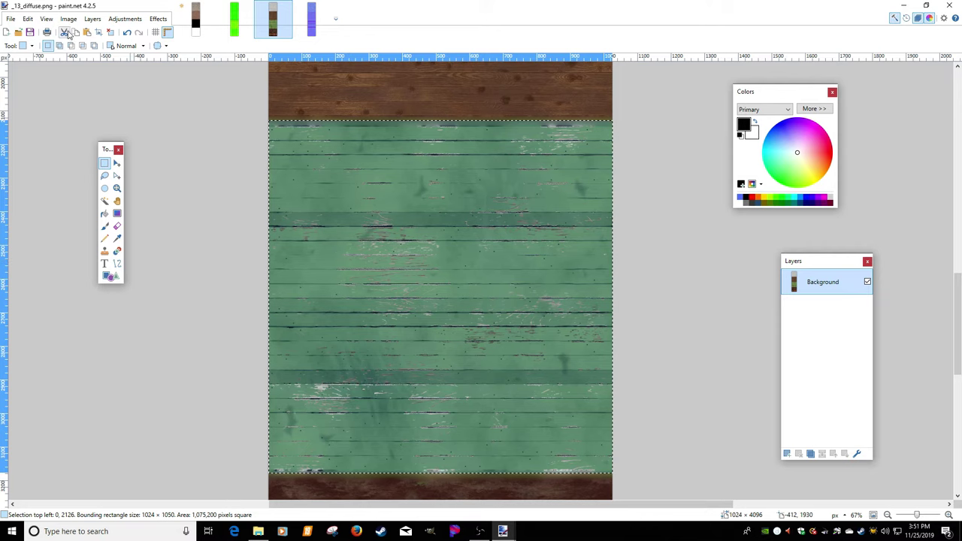
{"action": "left_click", "coordinate": [27, 19]}
{"action": "left_click", "coordinate": [45, 118]}
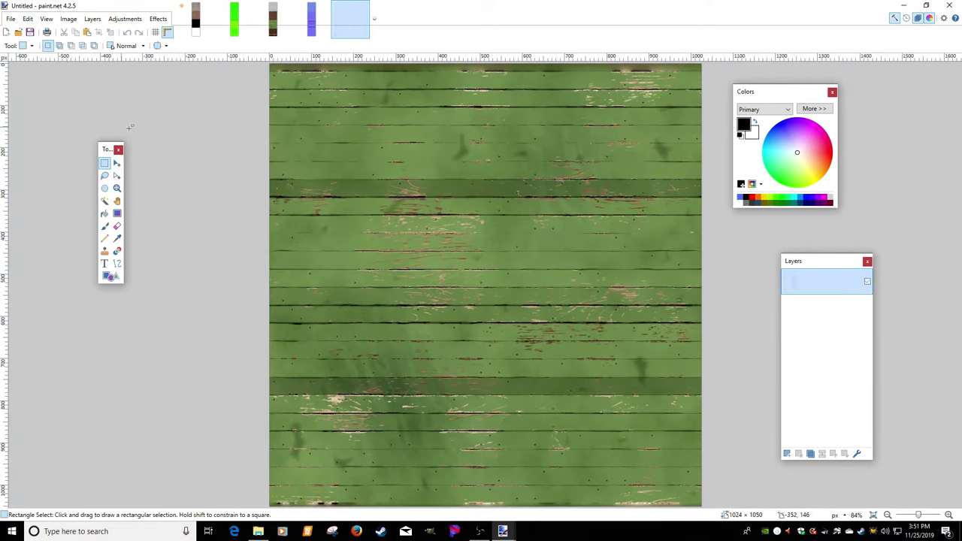
Set the new green plank image's canvas height to 1024 pixels with the Middle anchor
{"action": "left_click", "coordinate": [68, 18]}
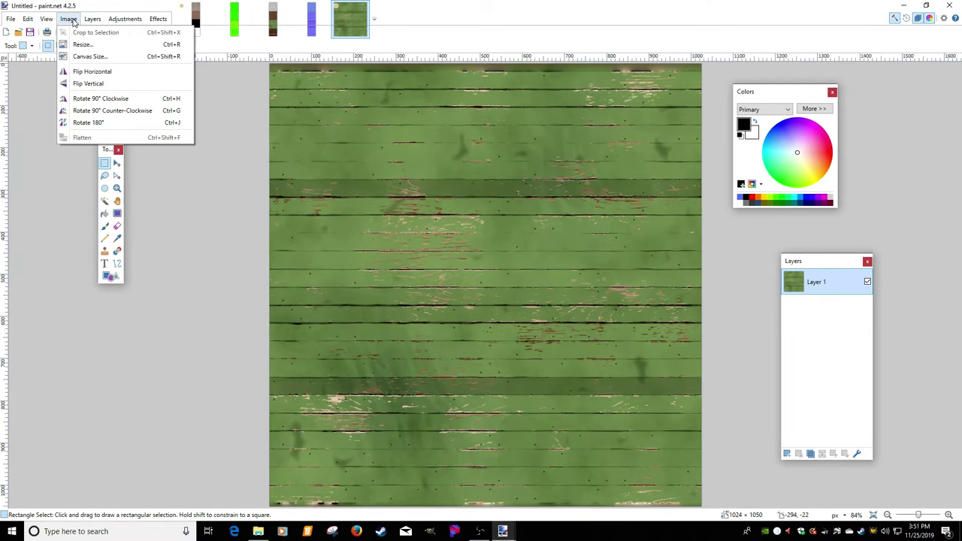
{"action": "left_click", "coordinate": [91, 58]}
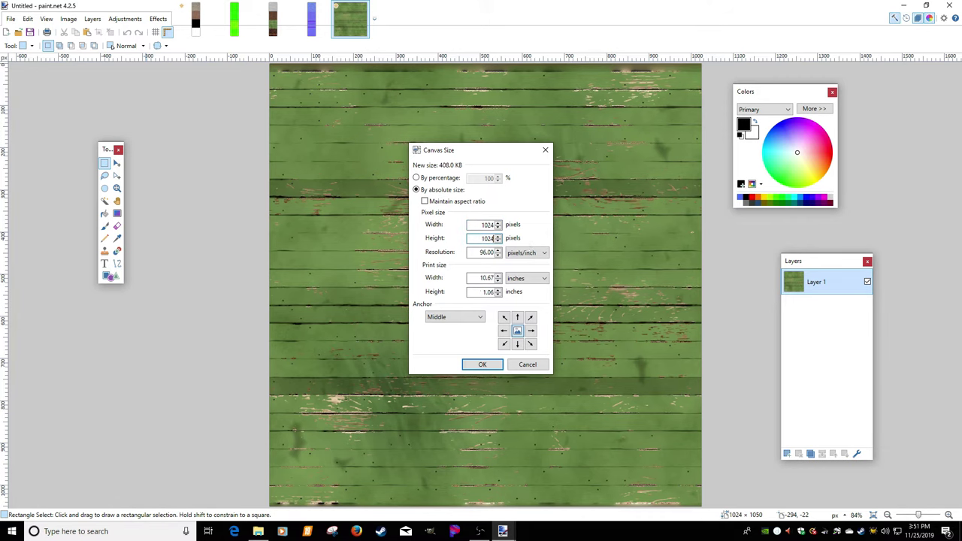
{"action": "key", "text": "Return"}
{"action": "scroll", "coordinate": [496, 250], "scroll_direction": "down", "scroll_amount": 3}
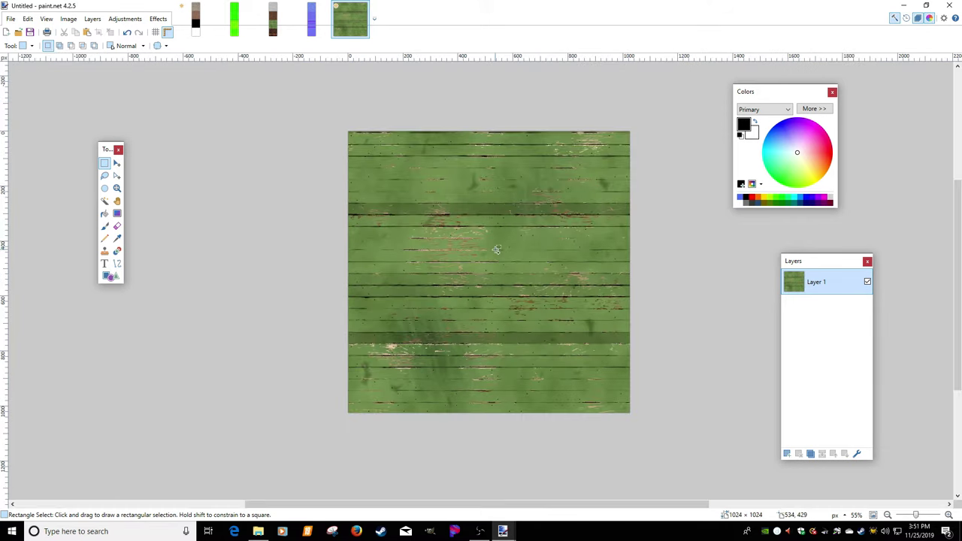
{"action": "scroll", "coordinate": [496, 248], "scroll_direction": "up", "scroll_amount": 2}
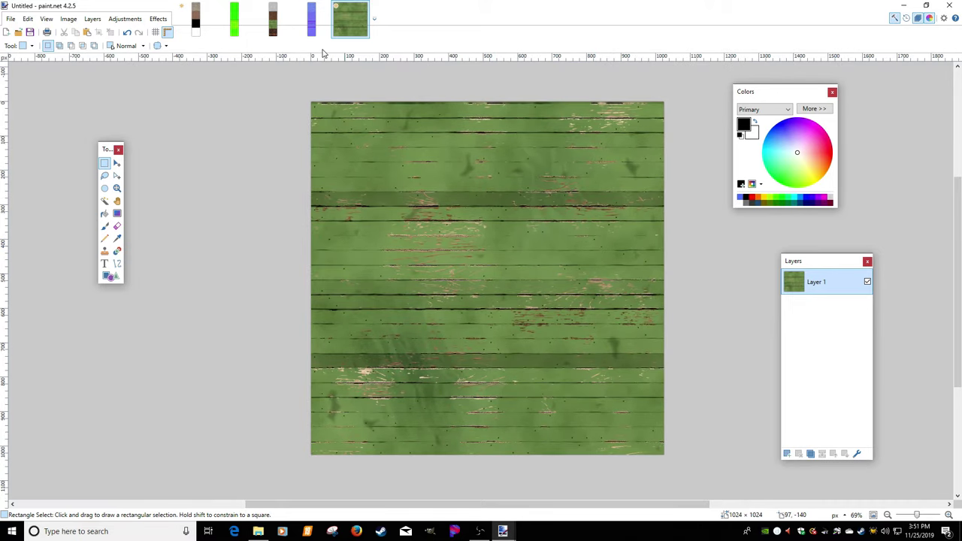
Copy the whole _13_specular.png image into a new layer of _13_diffuse.png, and close the specular image
{"action": "left_click", "coordinate": [273, 19]}
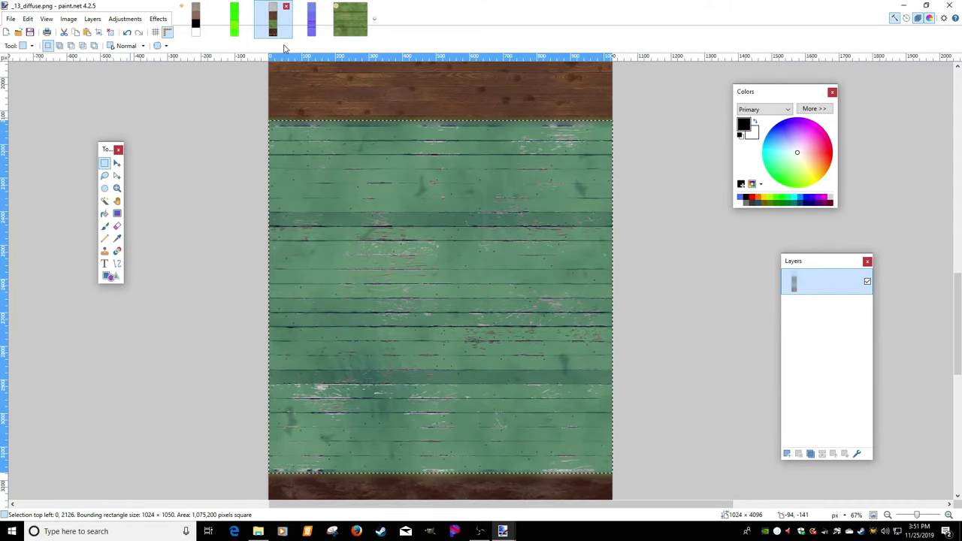
{"action": "left_click", "coordinate": [239, 30]}
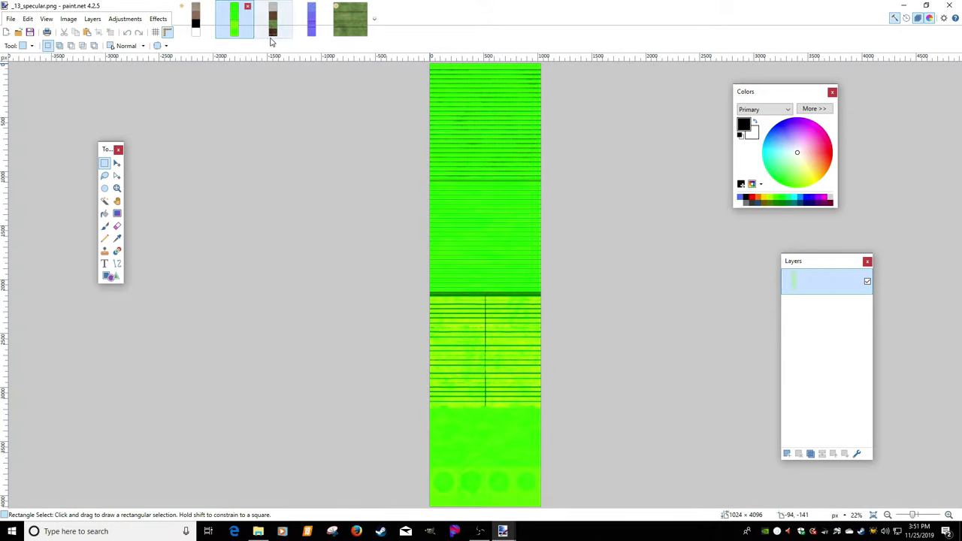
{"action": "left_click", "coordinate": [311, 19]}
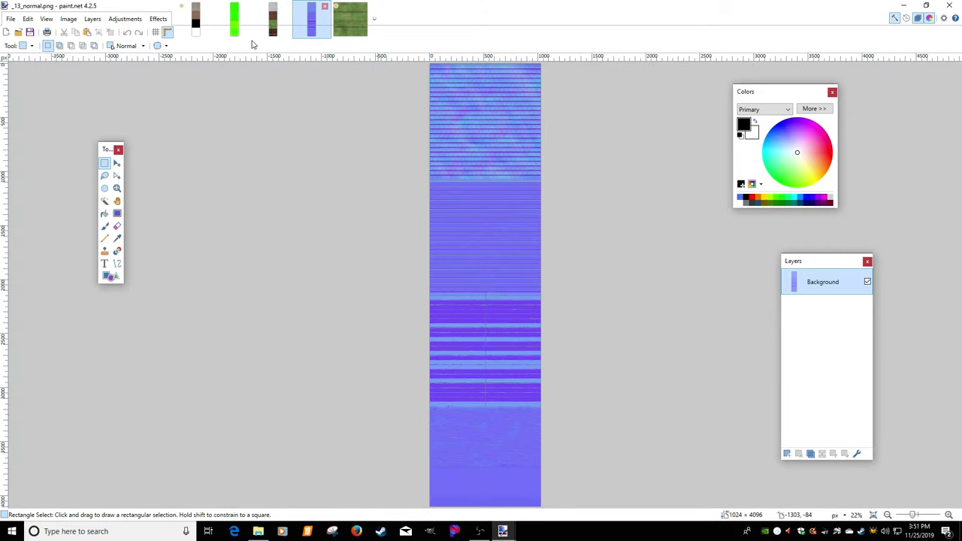
{"action": "left_click", "coordinate": [234, 19]}
{"action": "key", "text": "ctrl+a"}
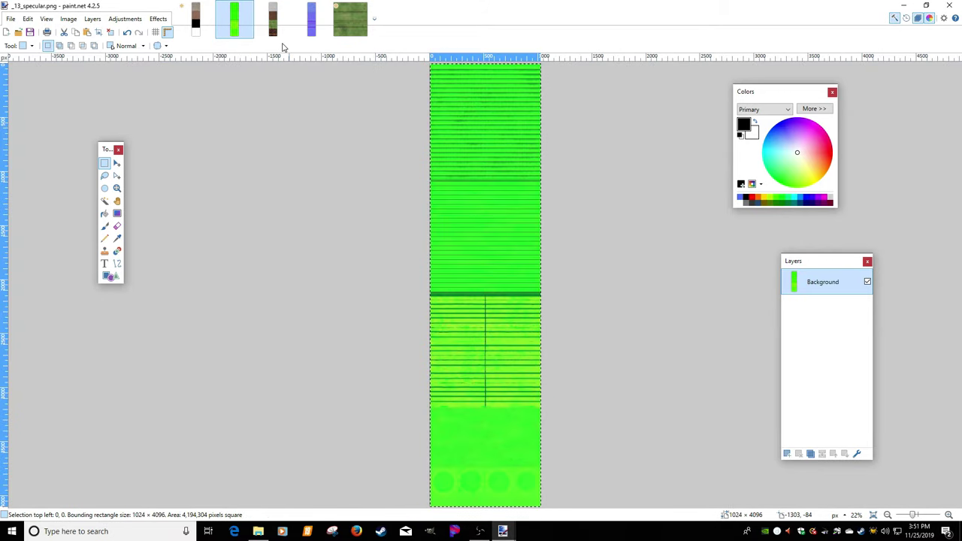
{"action": "left_click", "coordinate": [272, 19]}
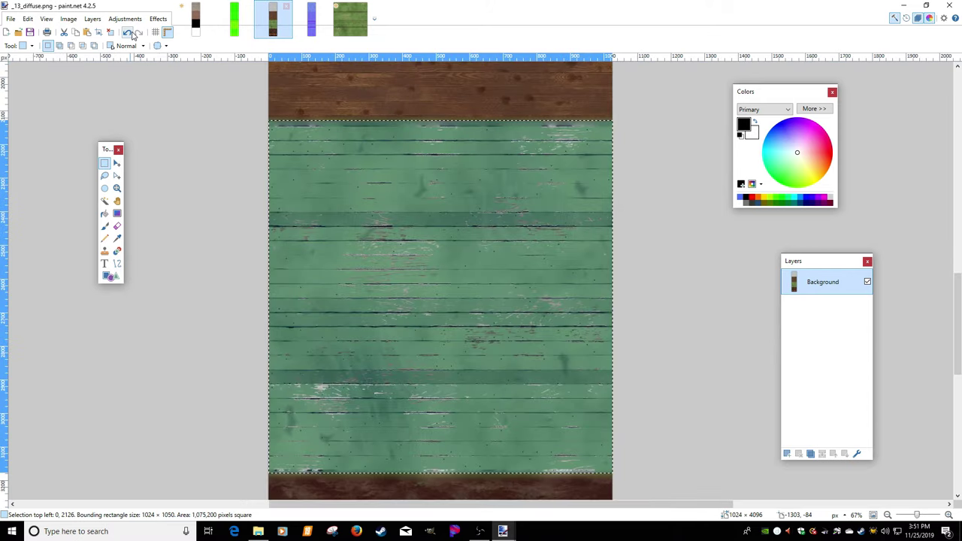
{"action": "left_click", "coordinate": [28, 19]}
{"action": "left_click", "coordinate": [52, 103]}
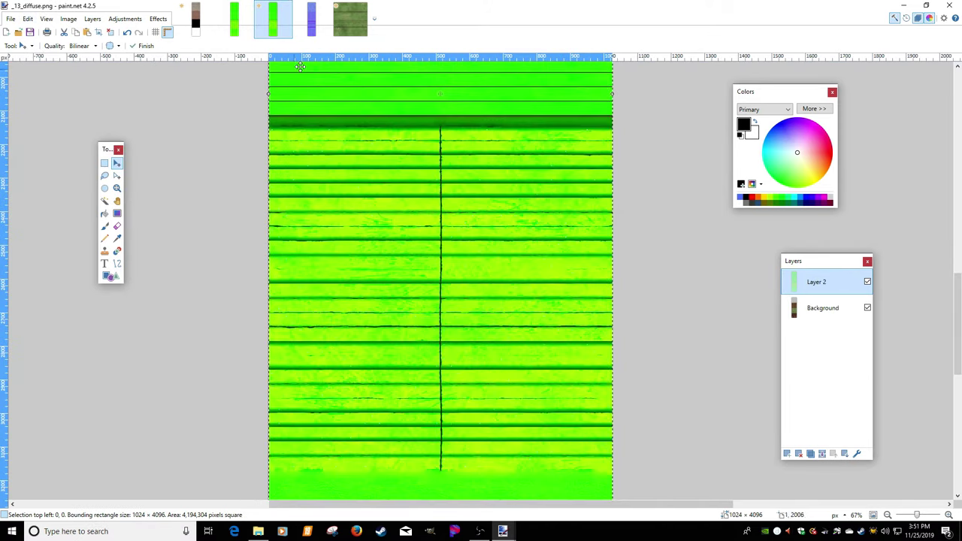
{"action": "left_click", "coordinate": [240, 30]}
{"action": "left_click", "coordinate": [247, 6]}
Copy the whole _13_normal.png image into another new layer of _13_diffuse.png, and close the normal image
{"action": "left_click", "coordinate": [273, 30]}
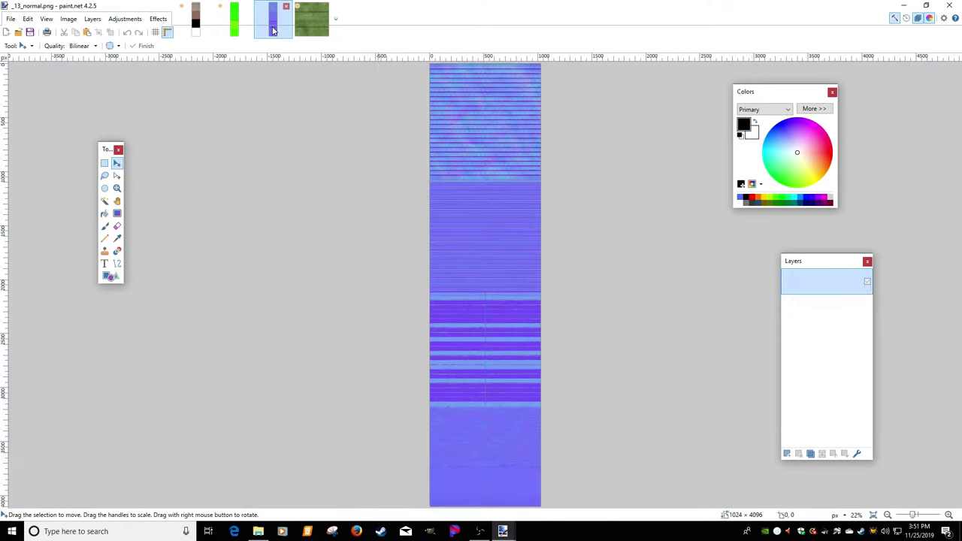
{"action": "key", "text": "ctrl+a"}
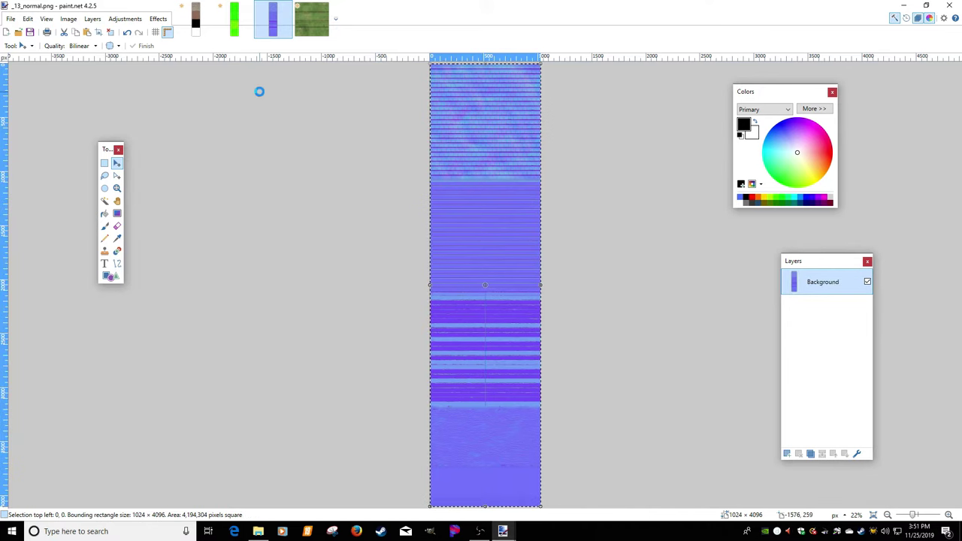
{"action": "left_click", "coordinate": [235, 18]}
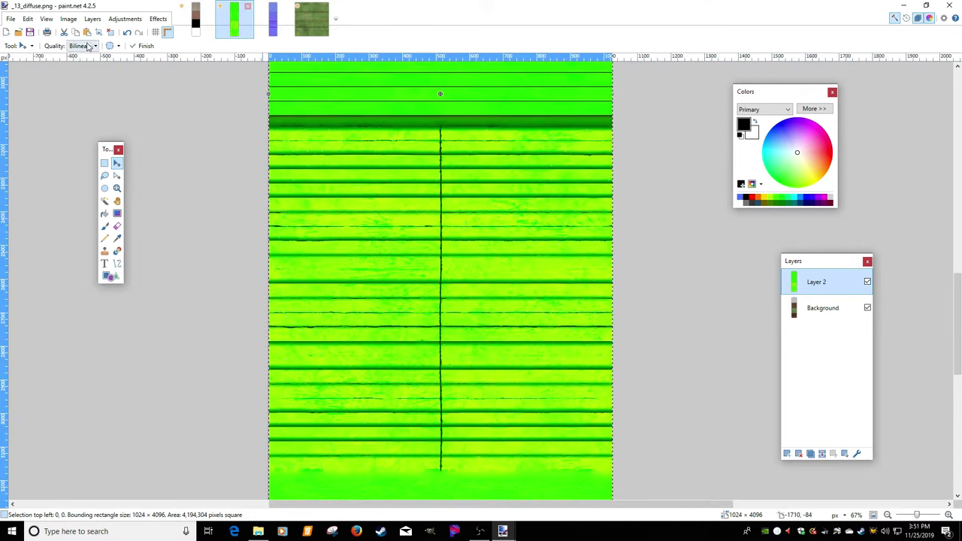
{"action": "left_click", "coordinate": [27, 18]}
{"action": "left_click", "coordinate": [41, 104]}
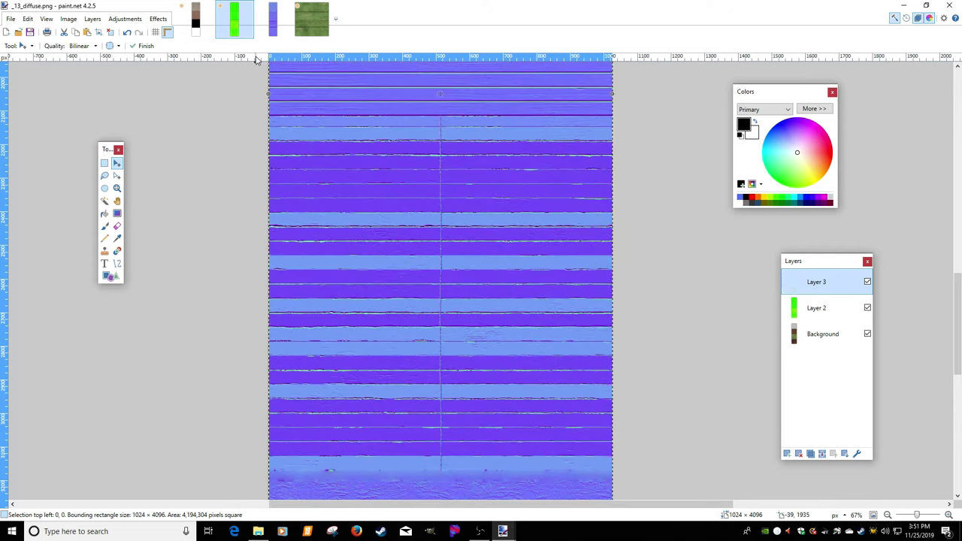
{"action": "left_click", "coordinate": [277, 23]}
{"action": "left_click", "coordinate": [285, 7]}
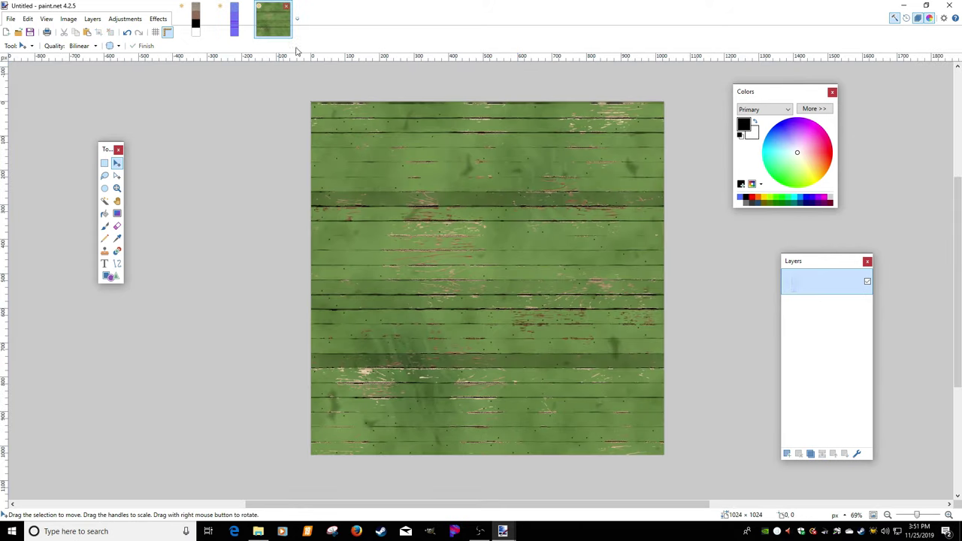
Close the untitled green plank image without saving and return to _13_diffuse.png
{"action": "left_click", "coordinate": [287, 7]}
{"action": "left_click", "coordinate": [506, 335]}
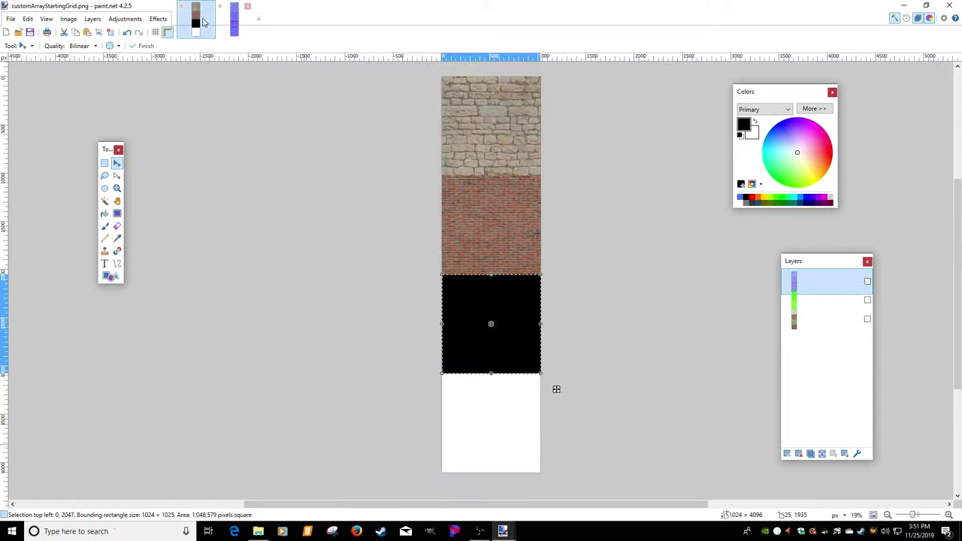
{"action": "left_click", "coordinate": [236, 16]}
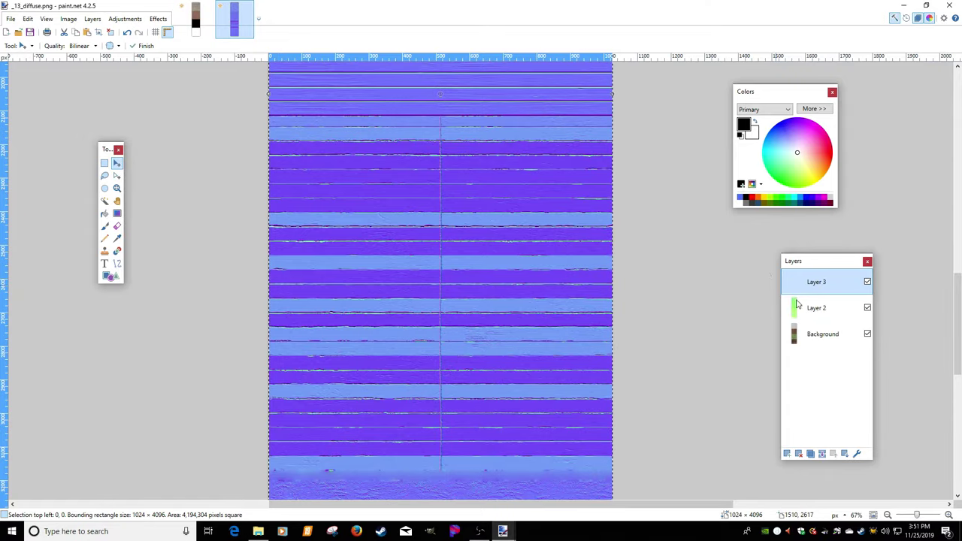
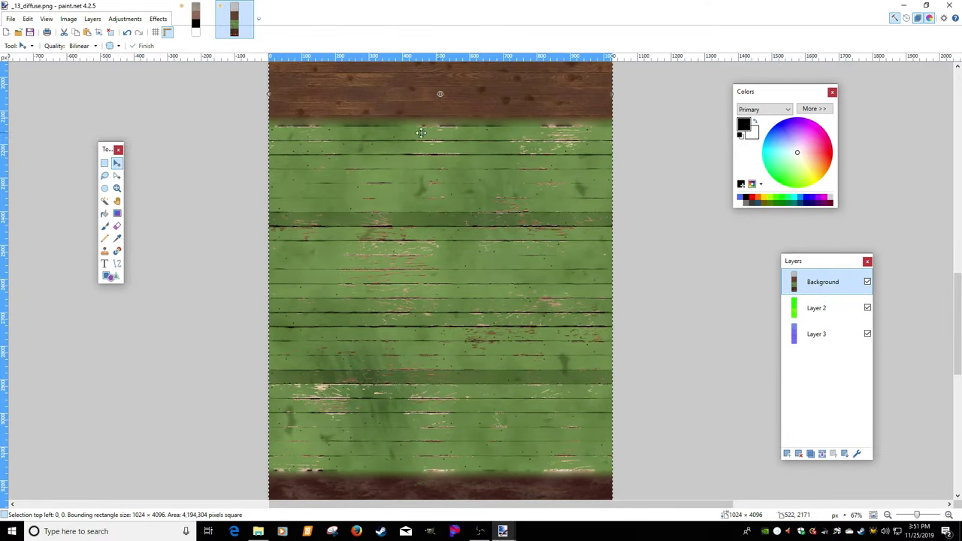
Copy the green plank section of the Background layer, about 1024 × 1047 pixels, into a new image
{"action": "left_click", "coordinate": [104, 164]}
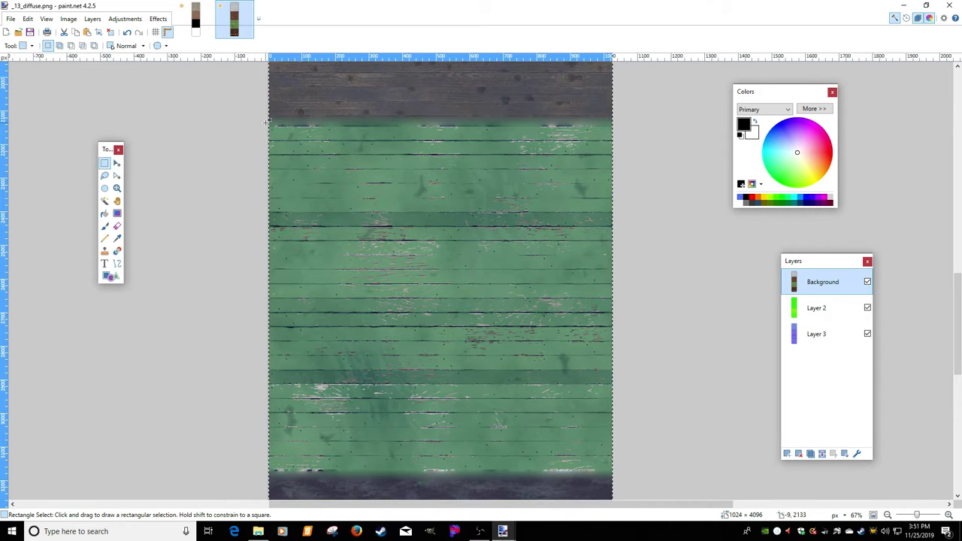
{"action": "left_click_drag", "start_coordinate": [267, 121], "coordinate": [653, 475]}
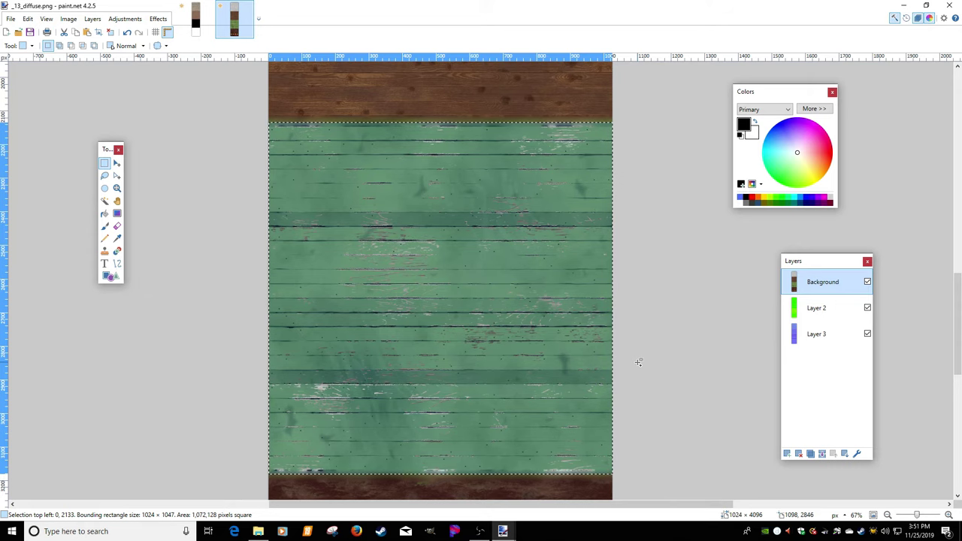
{"action": "left_click", "coordinate": [27, 19]}
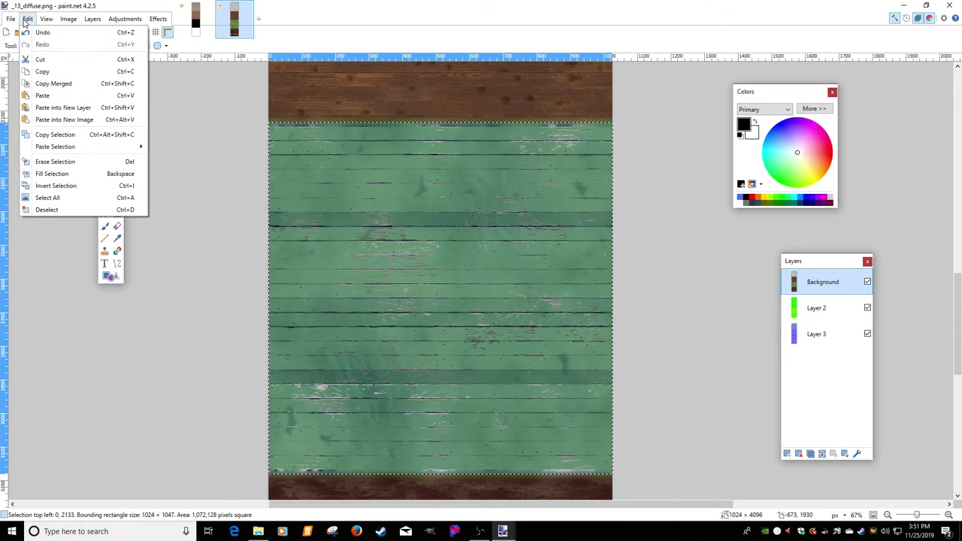
{"action": "left_click", "coordinate": [58, 120]}
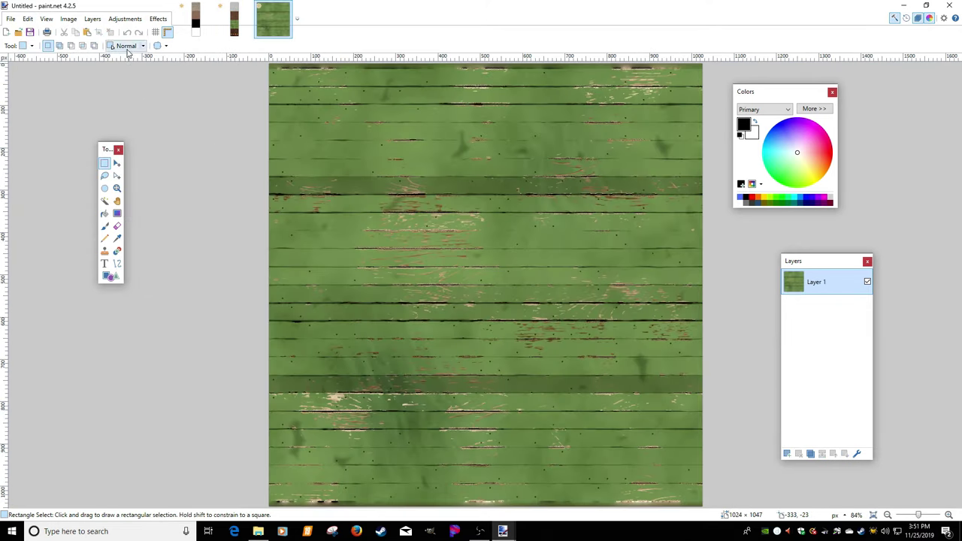
Set the new plank image's canvas height to 1024 pixels, keeping the middle anchor
{"action": "left_click", "coordinate": [67, 19]}
{"action": "left_click", "coordinate": [82, 59]}
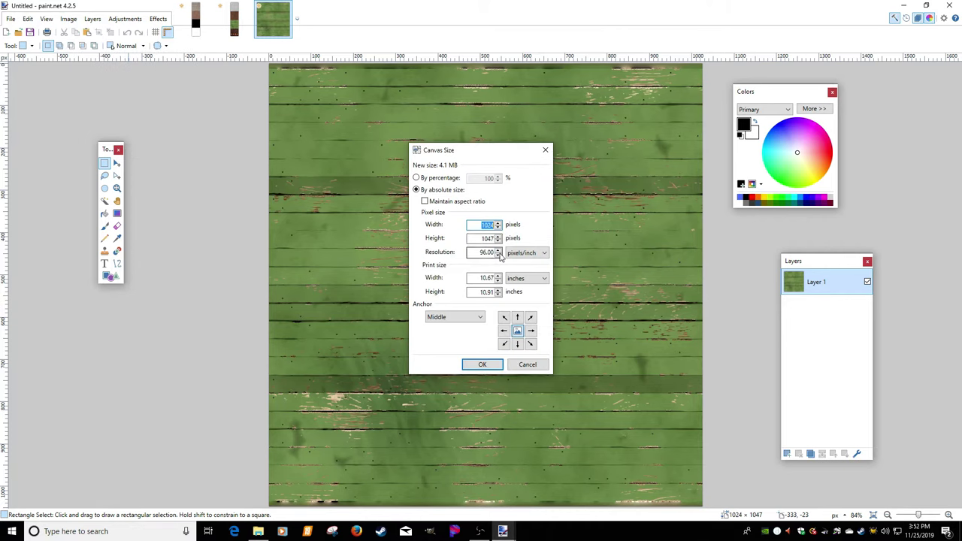
{"action": "double_click", "coordinate": [475, 239]}
{"action": "type", "text": "10024"}
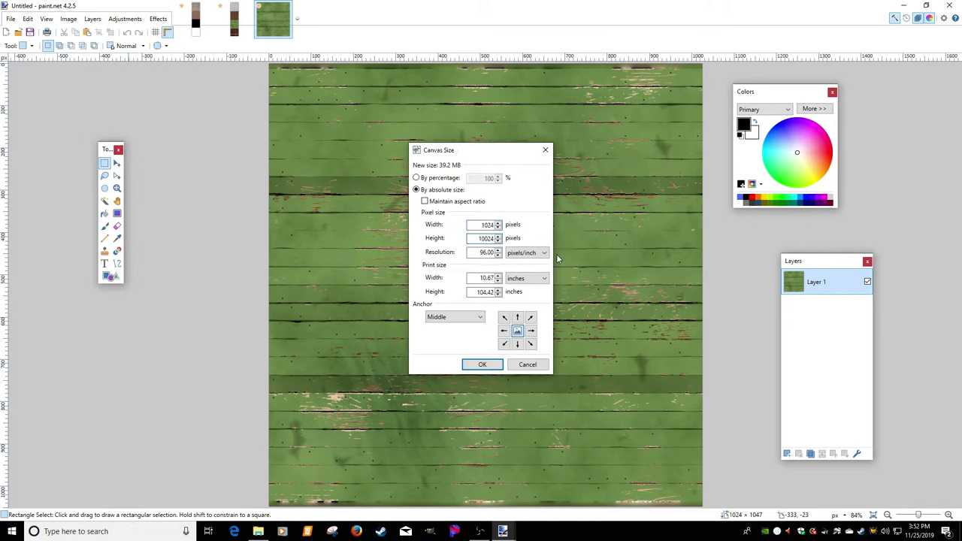
{"action": "left_click_drag", "start_coordinate": [474, 238], "coordinate": [527, 248]}
{"action": "key", "text": "Return"}
{"action": "scroll", "coordinate": [492, 250], "scroll_direction": "down", "scroll_amount": 2}
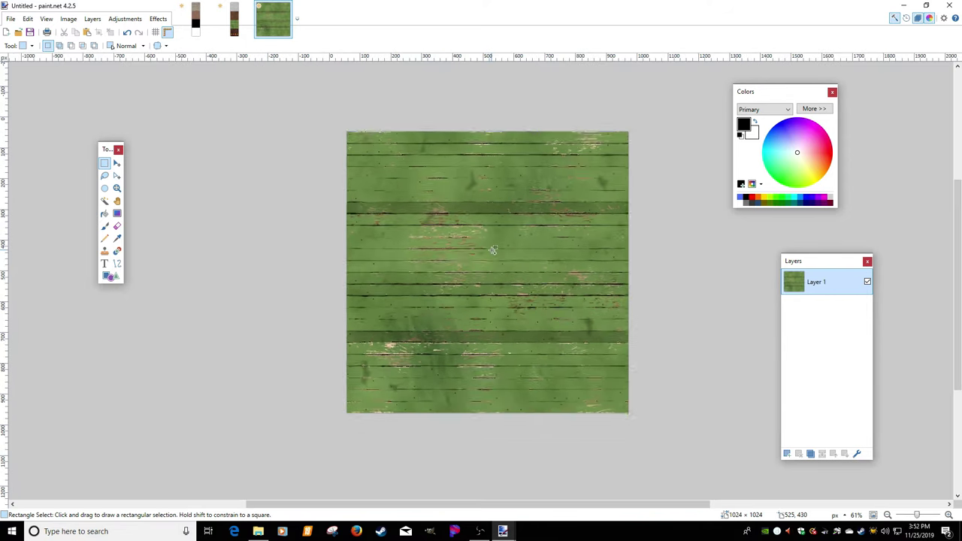
{"action": "scroll", "coordinate": [493, 251], "scroll_direction": "up", "scroll_amount": 1}
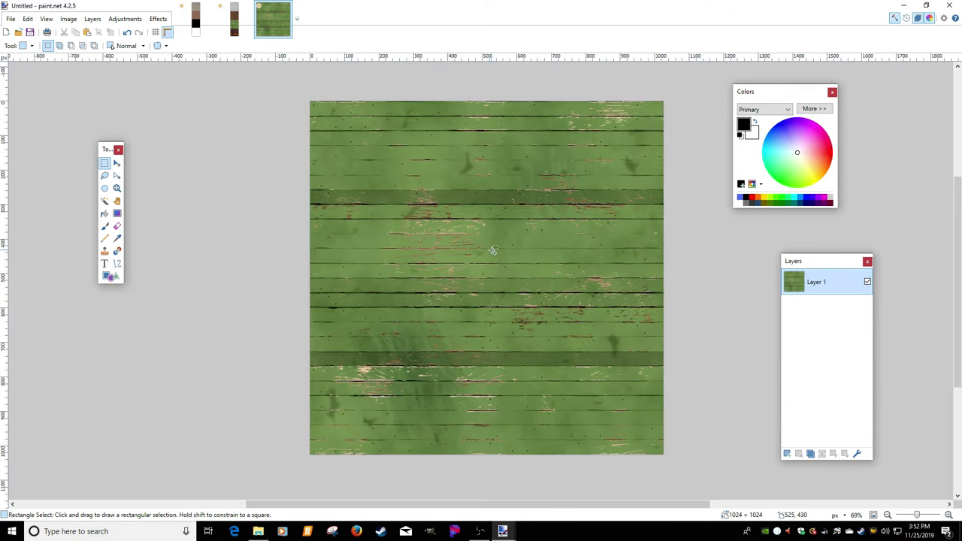
Copy the same section from the diffuse file's green Layer 2 into a new layer beneath the planks, keeping the canvas size
{"action": "left_click", "coordinate": [234, 19]}
{"action": "left_click", "coordinate": [801, 312]}
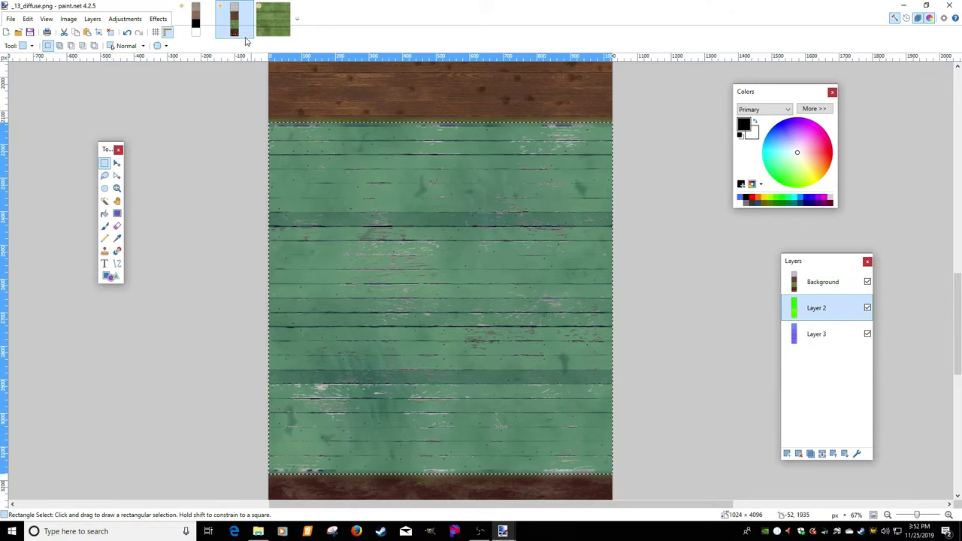
{"action": "left_click", "coordinate": [267, 30]}
{"action": "left_click", "coordinate": [27, 19]}
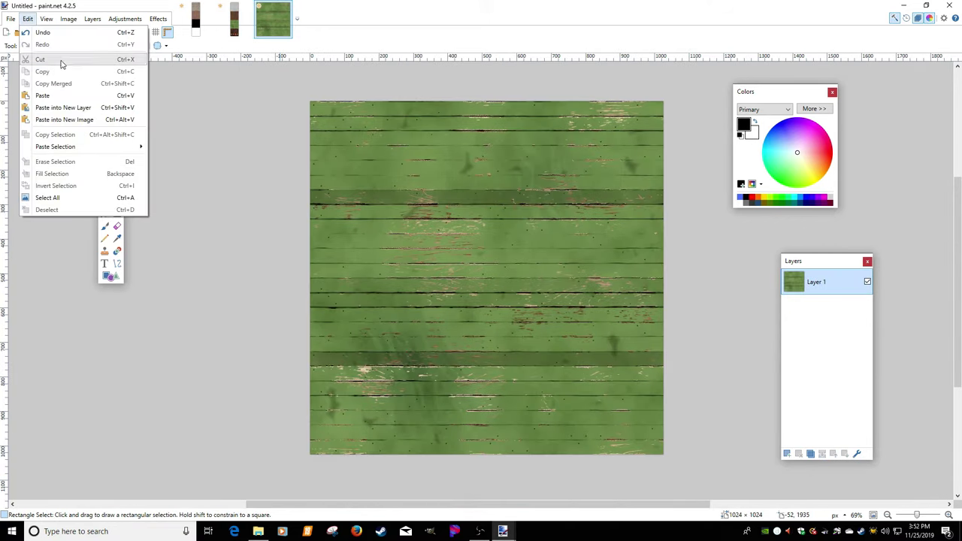
{"action": "left_click", "coordinate": [63, 108]}
{"action": "left_click", "coordinate": [396, 350]}
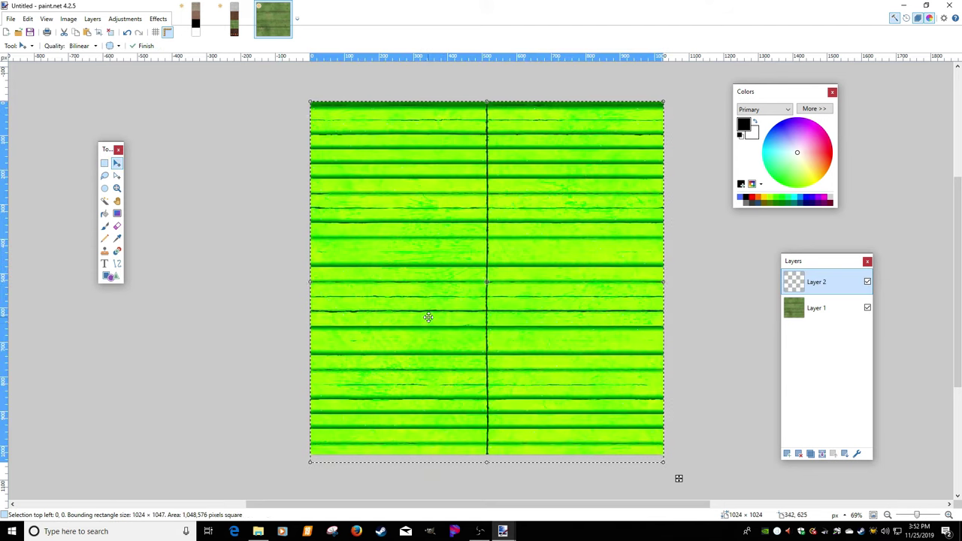
{"action": "left_click_drag", "start_coordinate": [808, 283], "coordinate": [769, 325]}
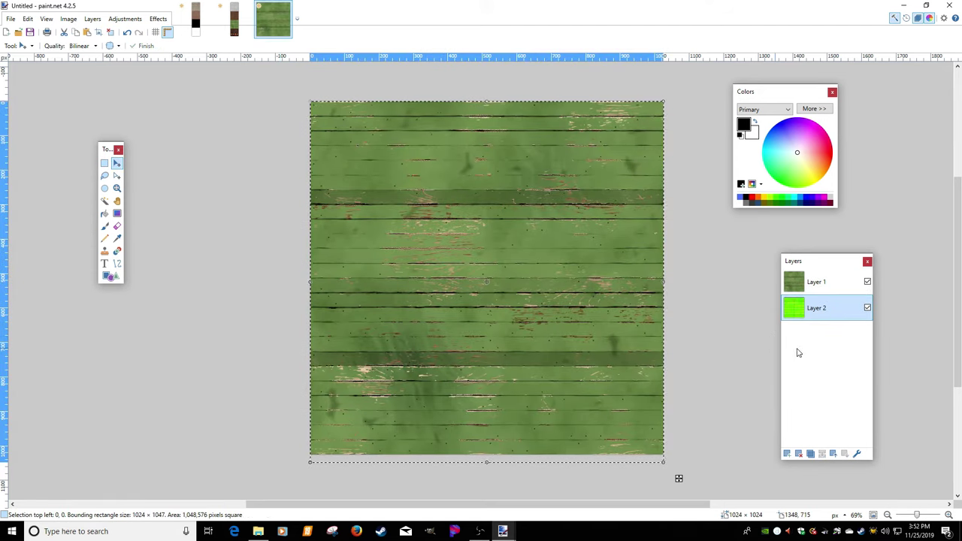
Copy the same section from the diffuse file's Layer 3 into a new bottom layer of the plank image, keeping the canvas size
{"action": "left_click", "coordinate": [237, 28]}
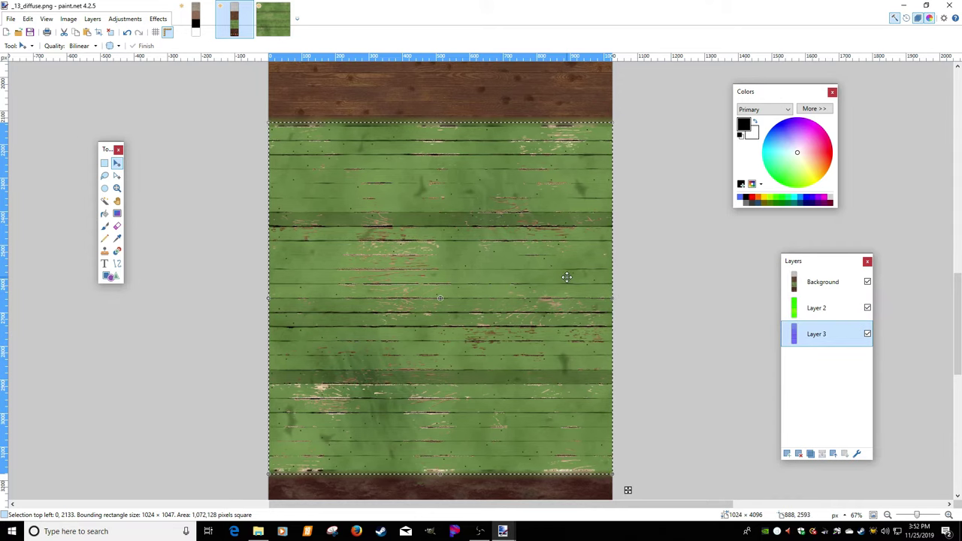
{"action": "left_click", "coordinate": [273, 20]}
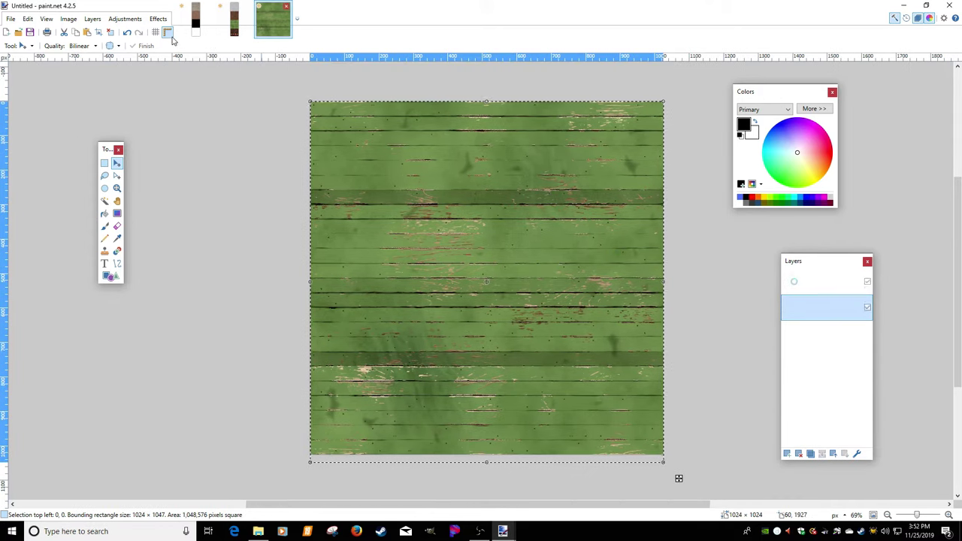
{"action": "left_click", "coordinate": [27, 19]}
{"action": "left_click", "coordinate": [53, 106]}
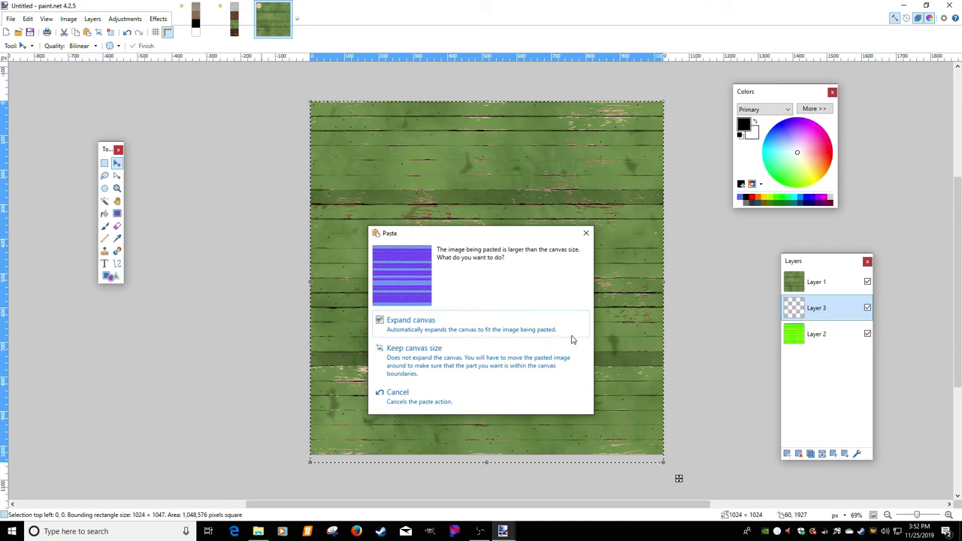
{"action": "left_click", "coordinate": [444, 359]}
{"action": "mouse_move", "coordinate": [819, 308]}
{"action": "left_mouse_down"}
{"action": "mouse_move", "coordinate": [816, 338]}
{"action": "mouse_move", "coordinate": [810, 325]}
{"action": "left_mouse_up"}
Check the stacked textures by hiding Layer 1 and Layer 2 in turn, and show both layers again
{"action": "left_click", "coordinate": [808, 284]}
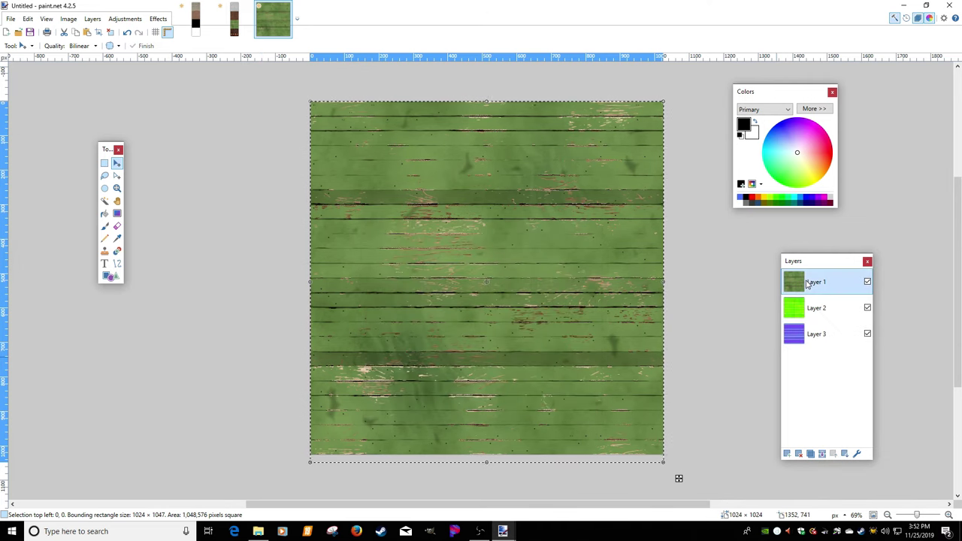
{"action": "left_click", "coordinate": [867, 281]}
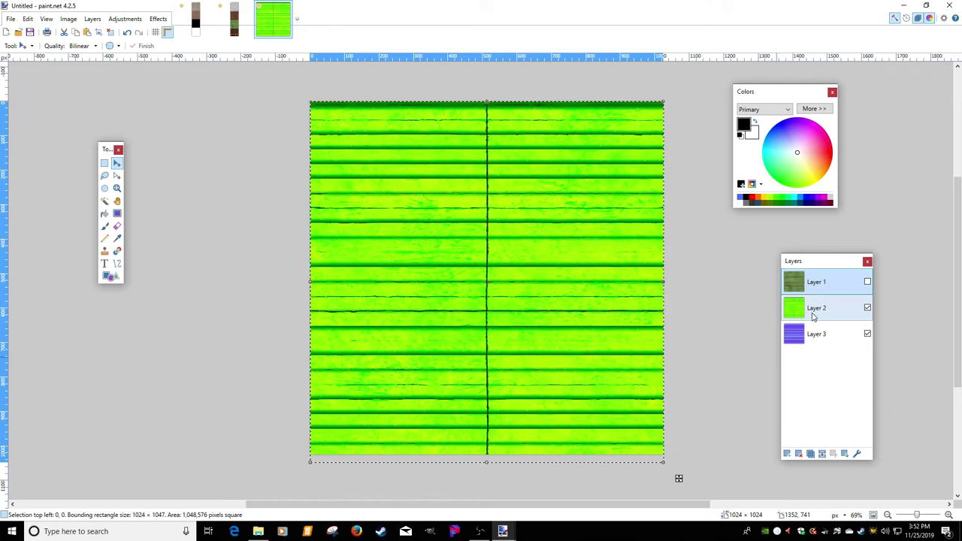
{"action": "left_click", "coordinate": [867, 308]}
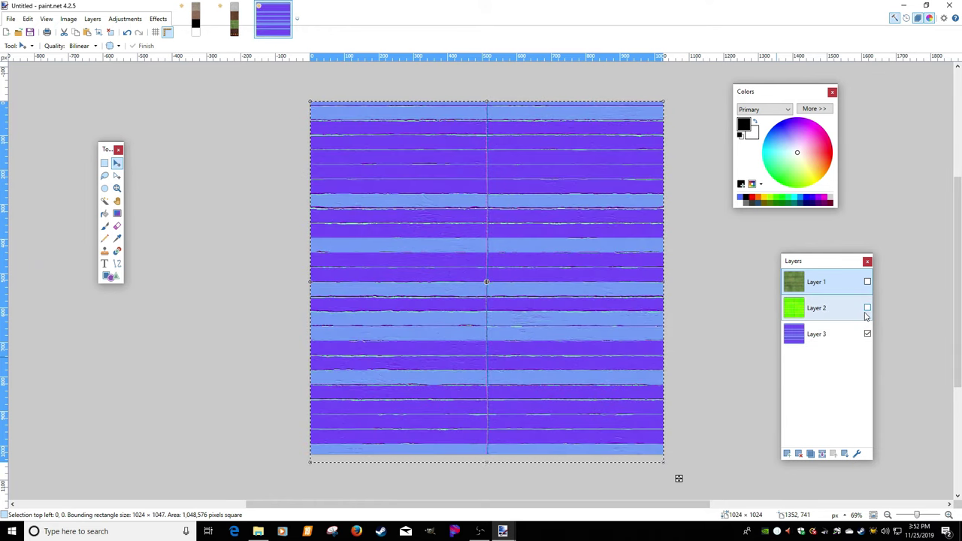
{"action": "left_click", "coordinate": [868, 308]}
{"action": "left_click", "coordinate": [867, 282]}
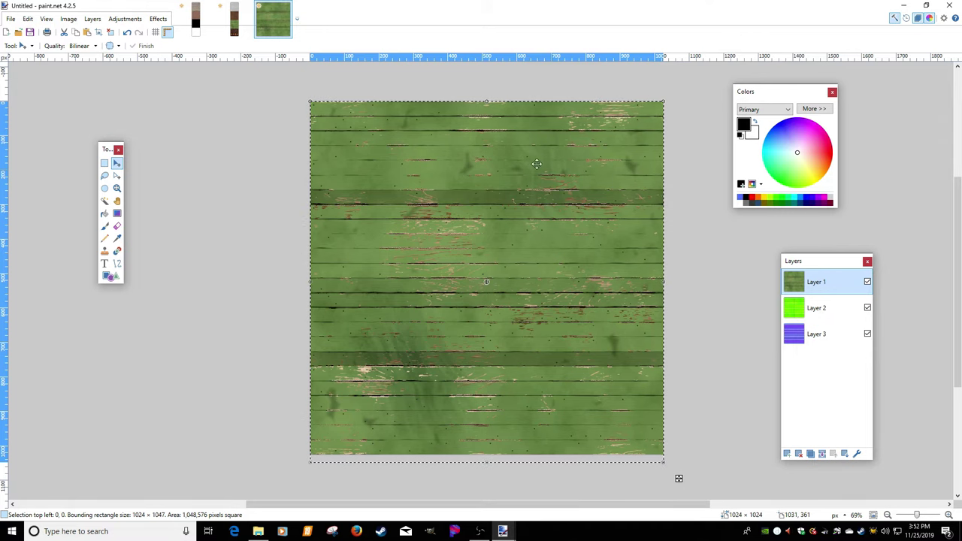
Close _13_diffuse.png without saving its changes and switch to customArrayStartingGrid.png
{"action": "left_click", "coordinate": [247, 6]}
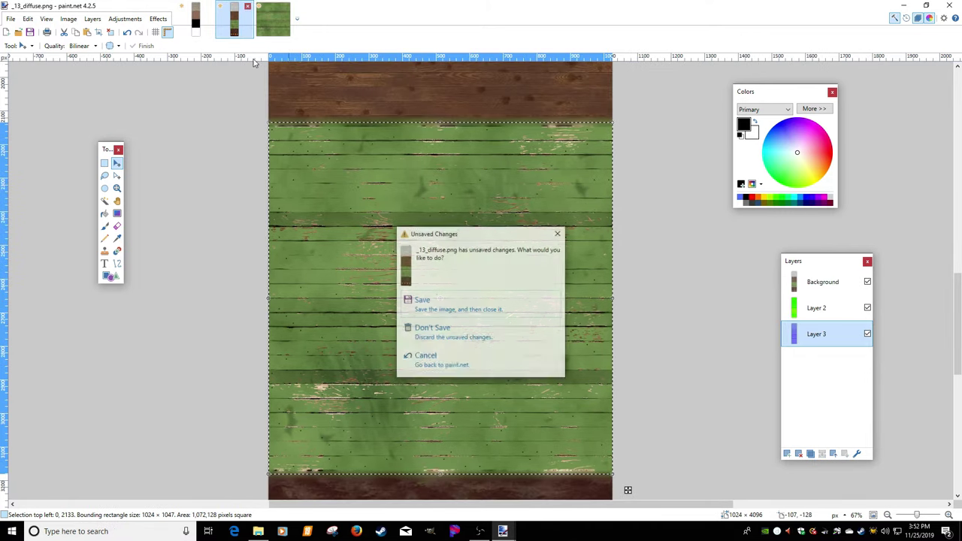
{"action": "left_click", "coordinate": [433, 331]}
{"action": "left_click", "coordinate": [188, 21]}
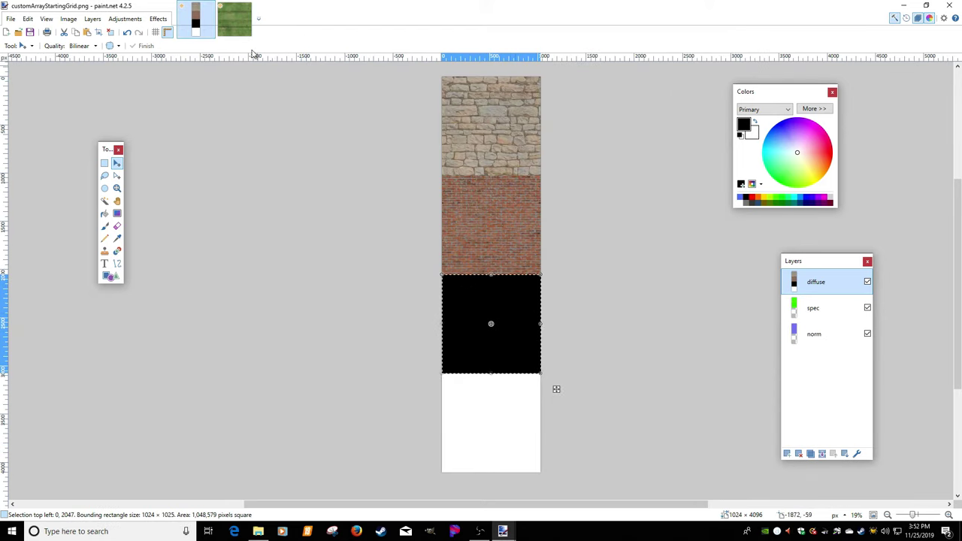
Copy Layer 1 of the plank image and fill the selected third section of the grid's diffuse layer with it using From Clipboard
{"action": "left_click", "coordinate": [235, 18]}
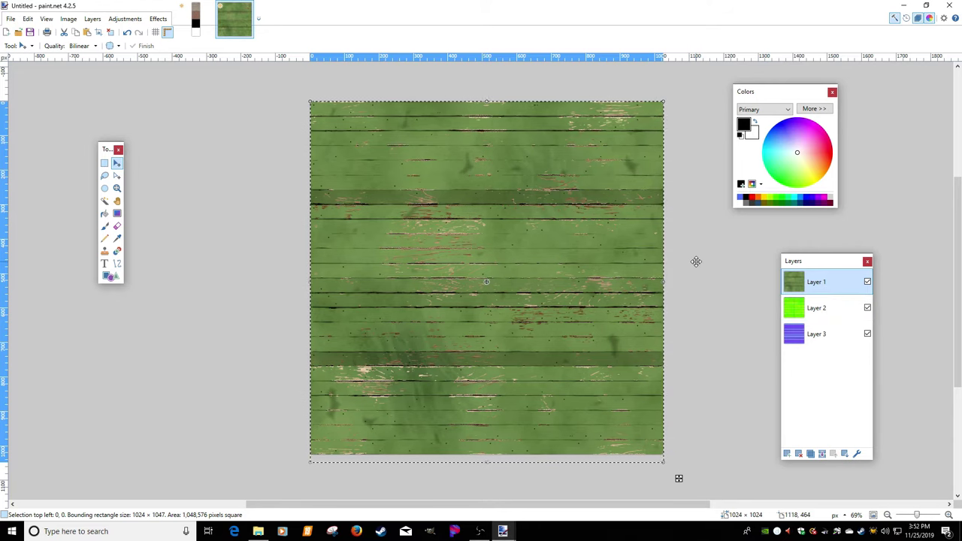
{"action": "left_click", "coordinate": [195, 21]}
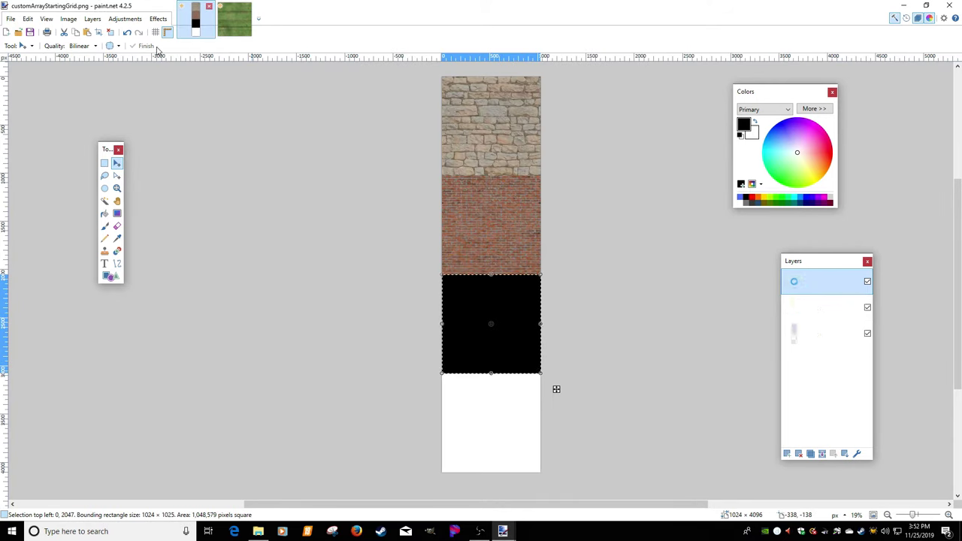
{"action": "left_click", "coordinate": [158, 19]}
{"action": "left_click", "coordinate": [170, 33]}
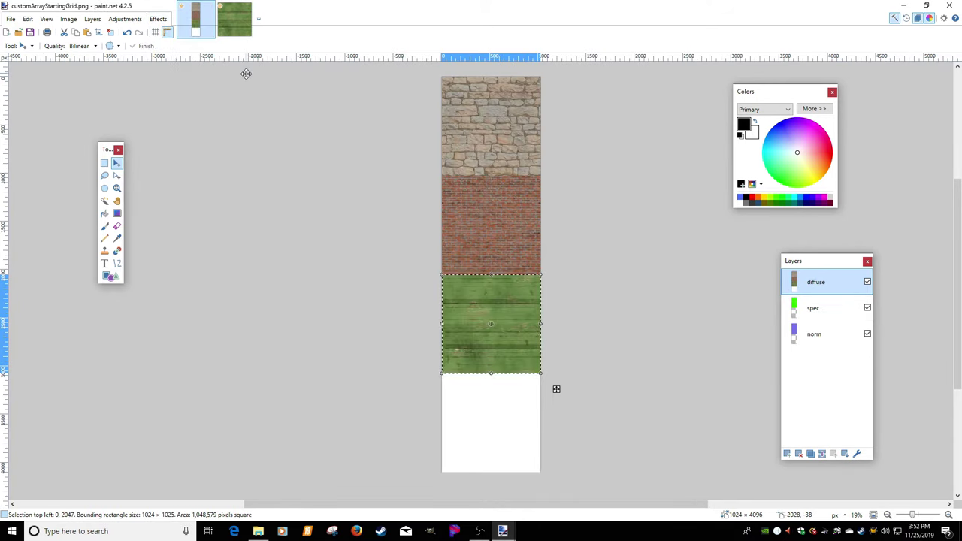
Fill the same section of the grid's spec layer with the plank image's Layer 2 using From Clipboard, and check it beneath the diffuse layer
{"action": "left_click", "coordinate": [812, 308]}
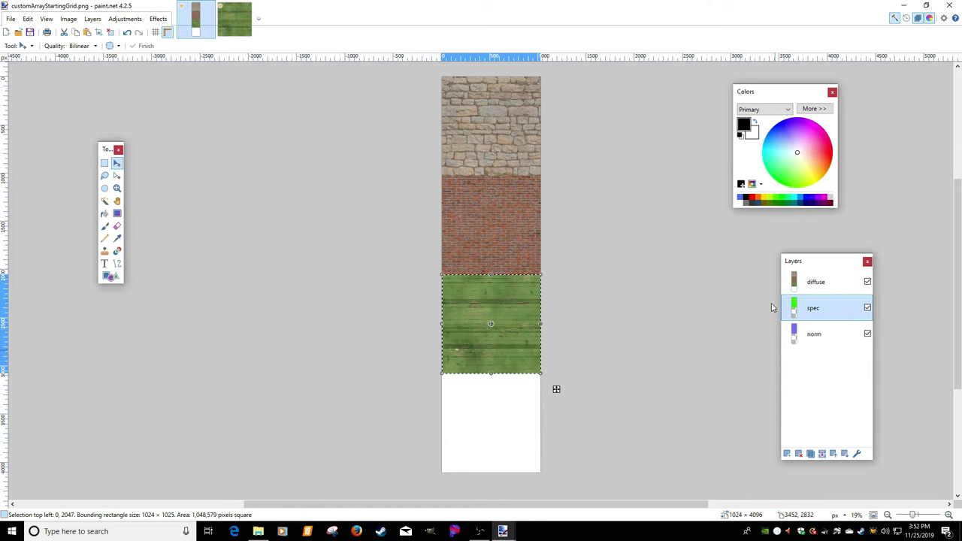
{"action": "left_click", "coordinate": [234, 19]}
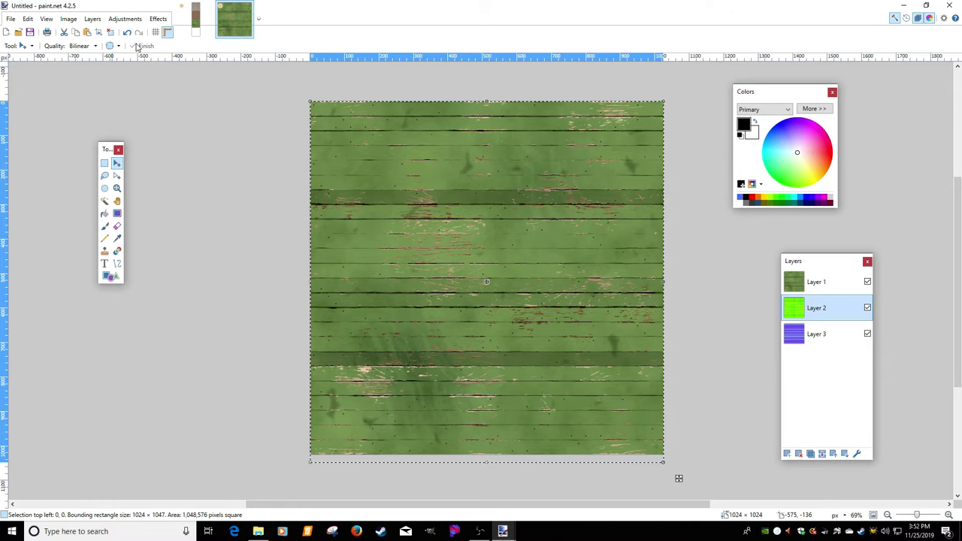
{"action": "left_click", "coordinate": [191, 24]}
{"action": "left_click", "coordinate": [157, 18]}
{"action": "left_click", "coordinate": [188, 31]}
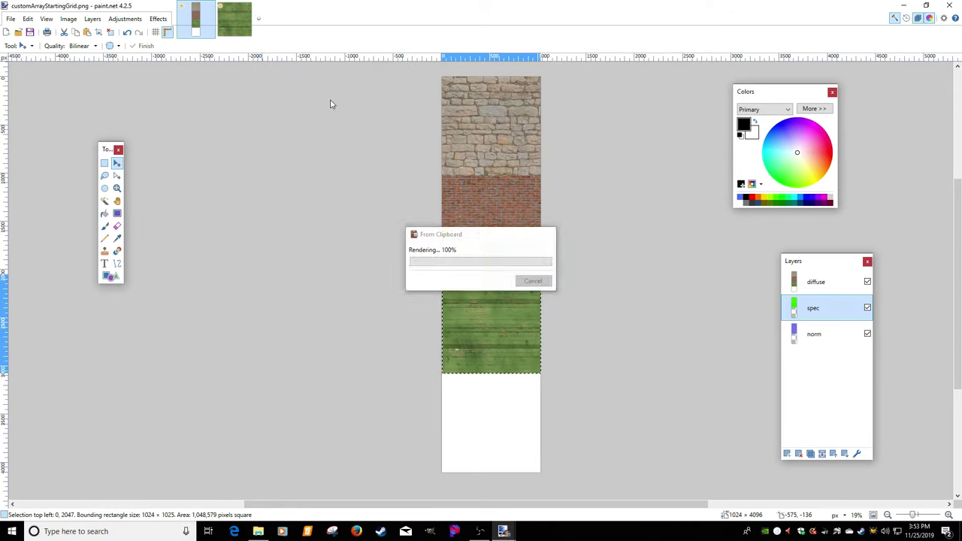
{"action": "left_click", "coordinate": [867, 282]}
{"action": "left_click", "coordinate": [868, 282]}
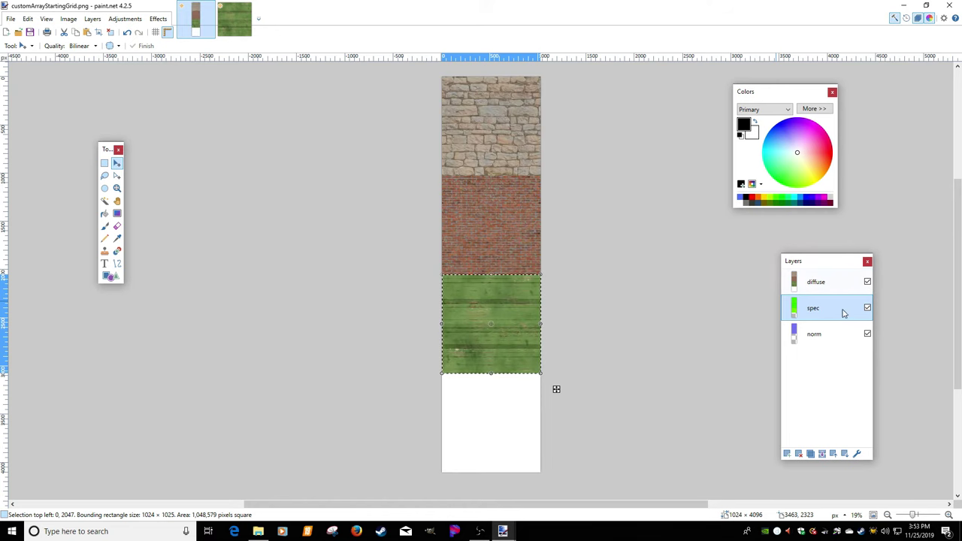
Fill the same section of the grid's norm layer with the plank image's Layer 3 using From Clipboard
{"action": "left_click", "coordinate": [834, 333]}
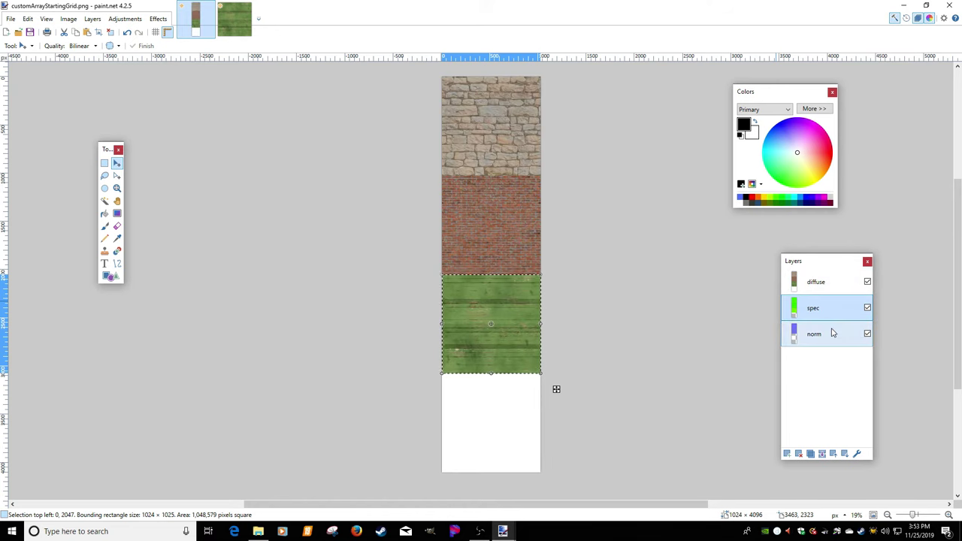
{"action": "left_click", "coordinate": [224, 33]}
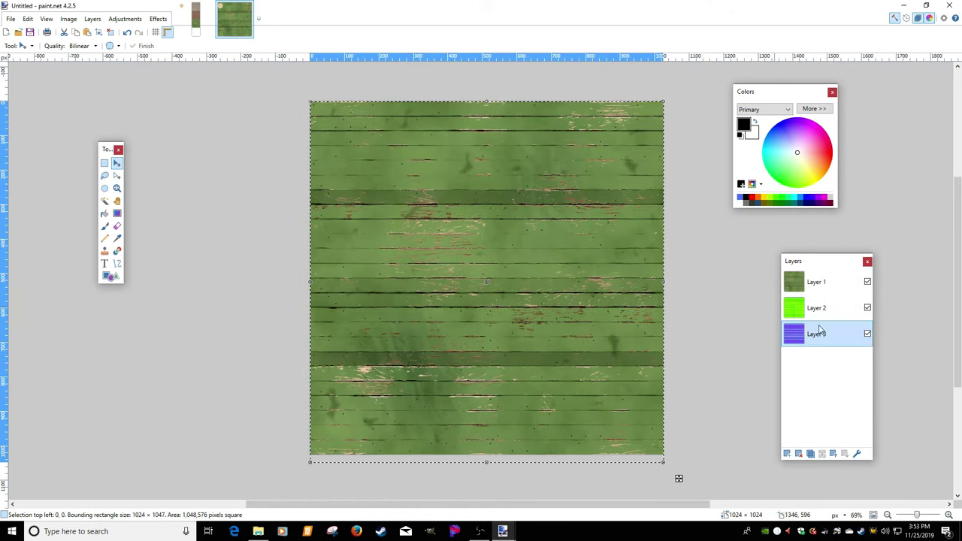
{"action": "left_click", "coordinate": [196, 18]}
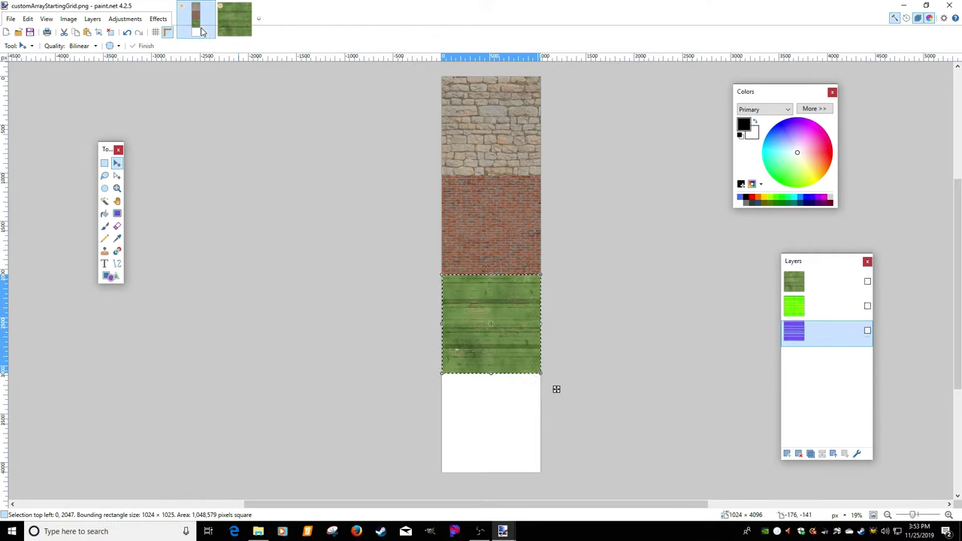
{"action": "left_click", "coordinate": [27, 18]}
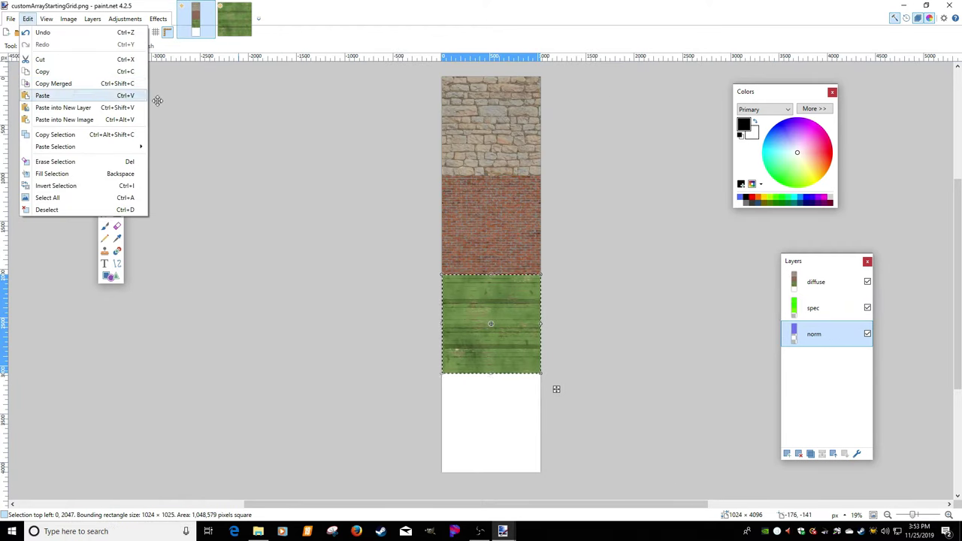
{"action": "left_click", "coordinate": [231, 7]}
{"action": "left_click", "coordinate": [159, 19]}
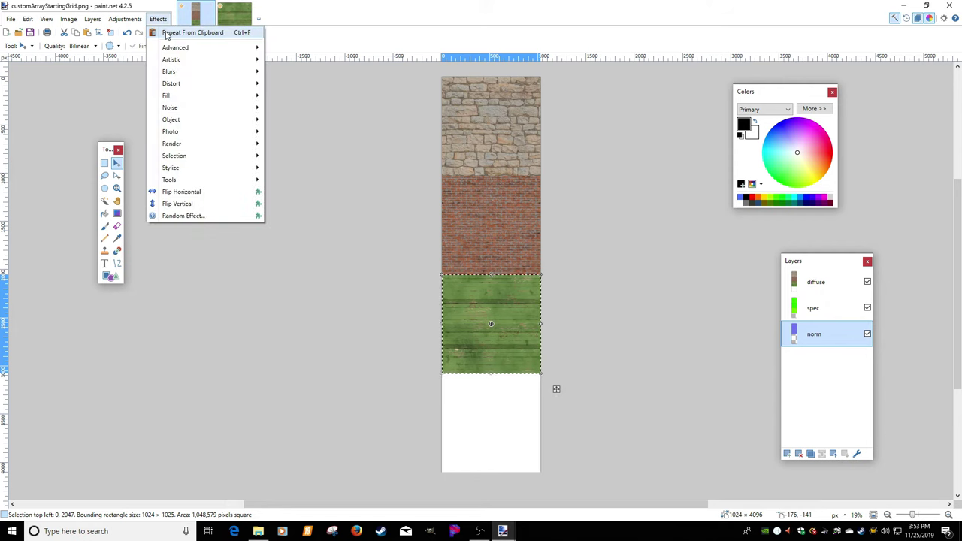
{"action": "left_click", "coordinate": [159, 19]}
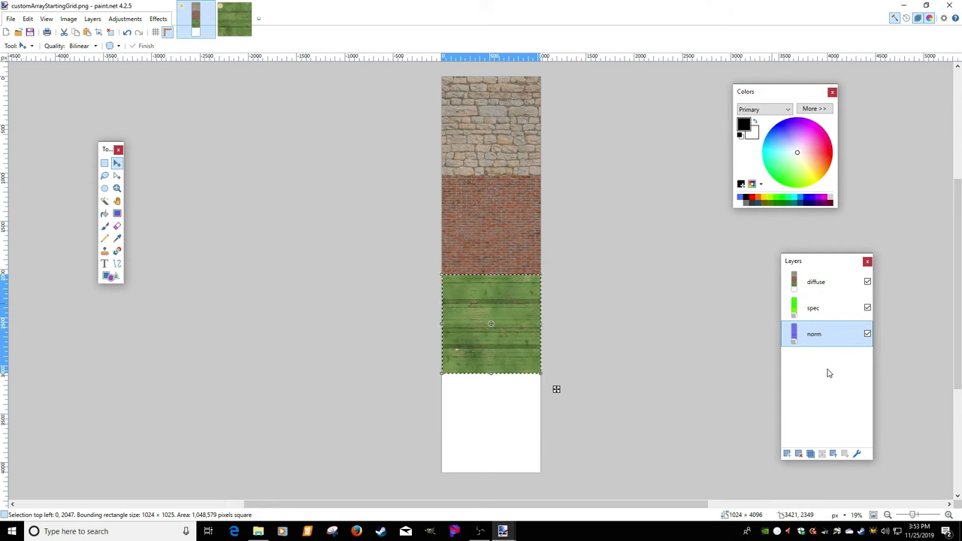
Close the untitled plank image without saving it
{"action": "key", "text": "ctrl+Tab"}
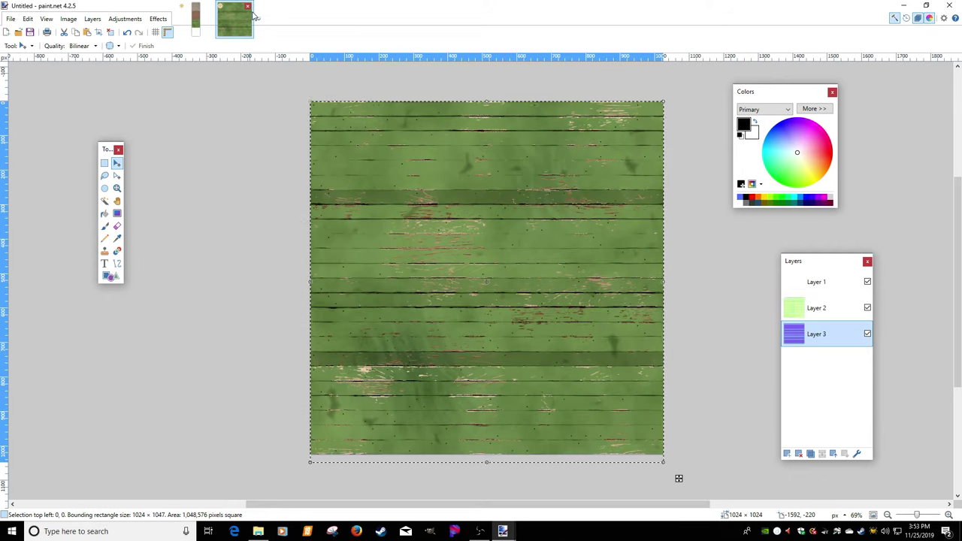
{"action": "key", "text": "ctrl+w"}
{"action": "left_click", "coordinate": [439, 331]}
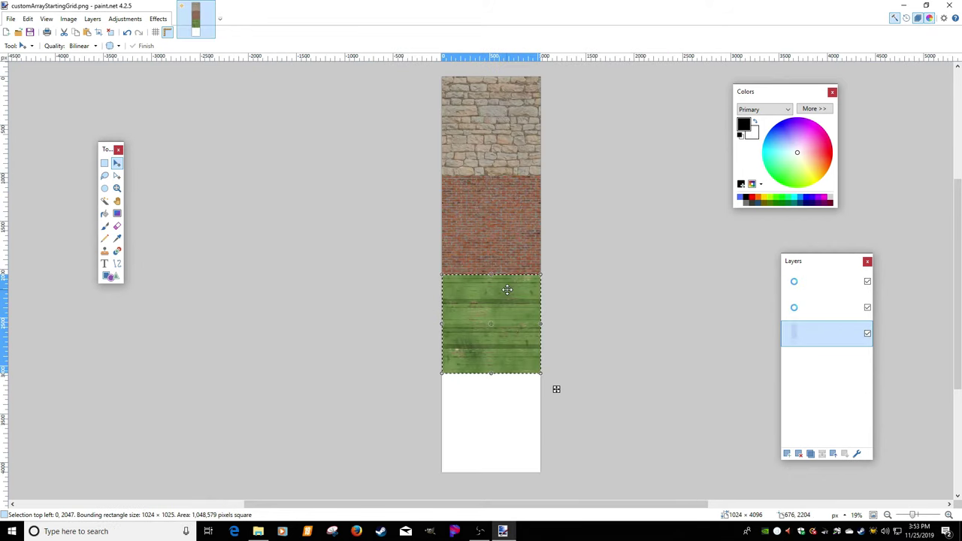
Browse the buildingsArray_european folder for the next texture and open _11_diffuse.png
{"action": "key", "text": "alt+Tab"}
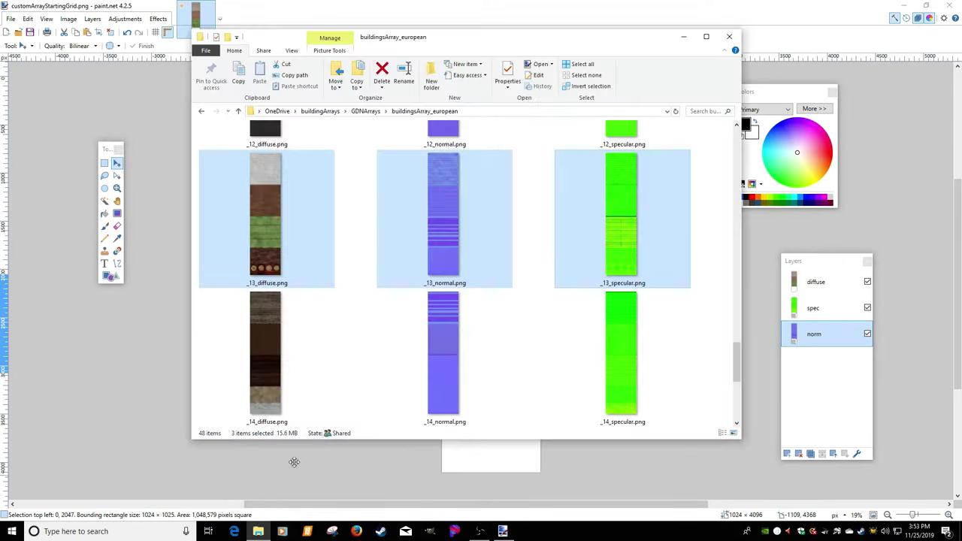
{"action": "scroll", "coordinate": [357, 321], "scroll_direction": "up", "scroll_amount": 10}
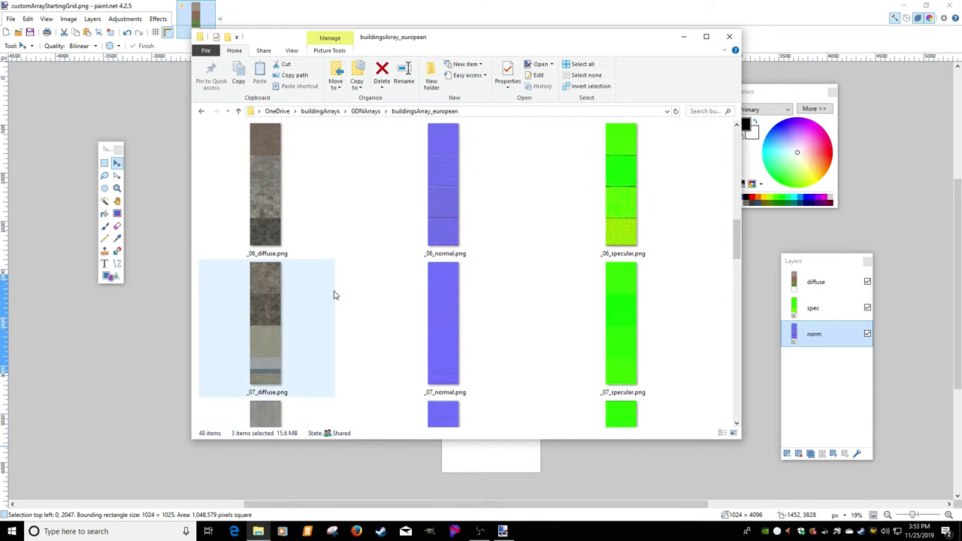
{"action": "scroll", "coordinate": [336, 295], "scroll_direction": "down", "scroll_amount": 12}
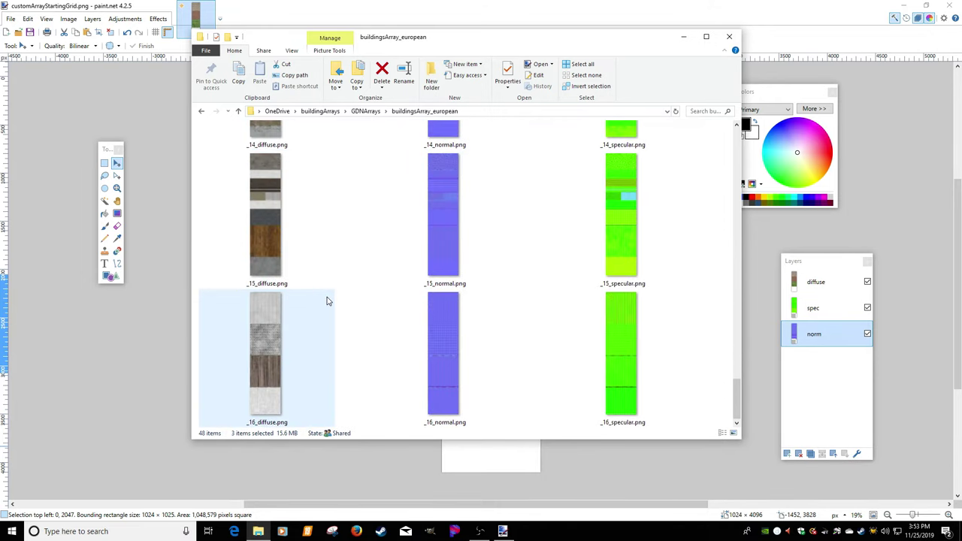
{"action": "scroll", "coordinate": [327, 301], "scroll_direction": "up", "scroll_amount": 2}
{"action": "scroll", "coordinate": [326, 300], "scroll_direction": "up", "scroll_amount": 1}
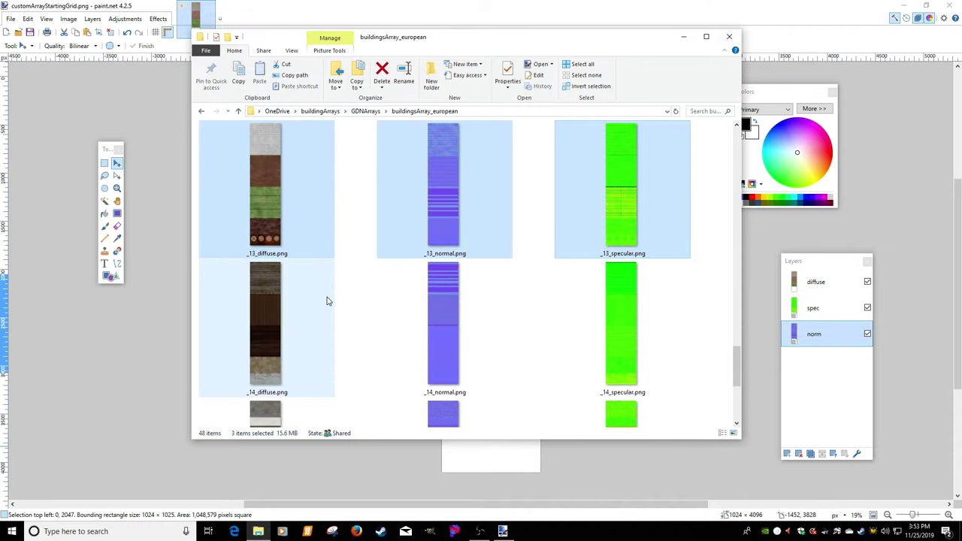
{"action": "scroll", "coordinate": [330, 271], "scroll_direction": "up", "scroll_amount": 2}
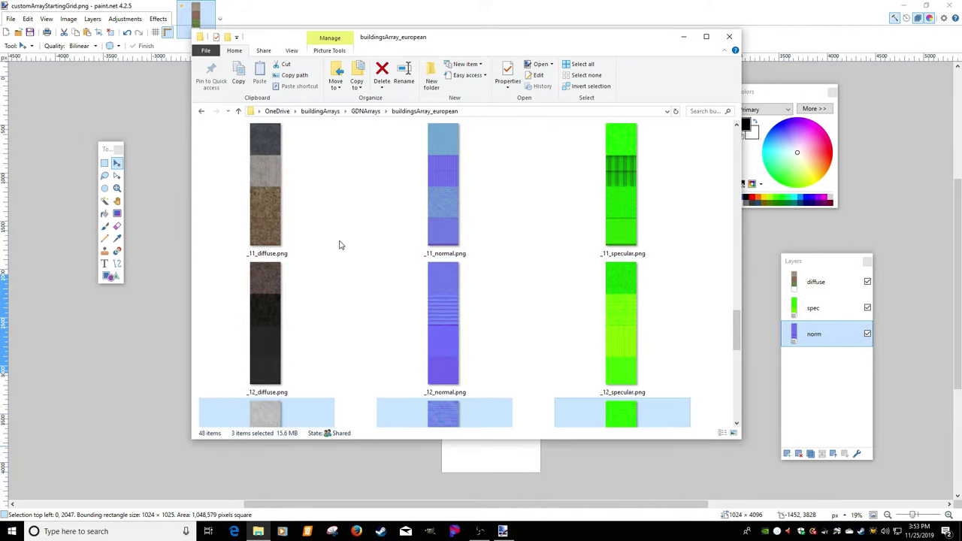
{"action": "double_click", "coordinate": [279, 188]}
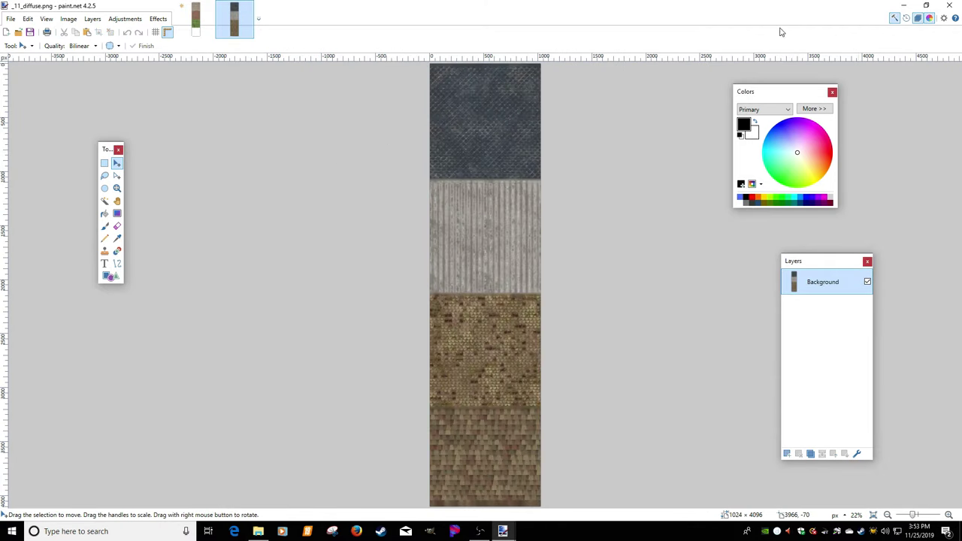
Open _11_normal.png and _11_specular.png from the folder together with the diffuse file, and close the duplicate _11_diffuse.png
{"action": "left_click", "coordinate": [904, 6]}
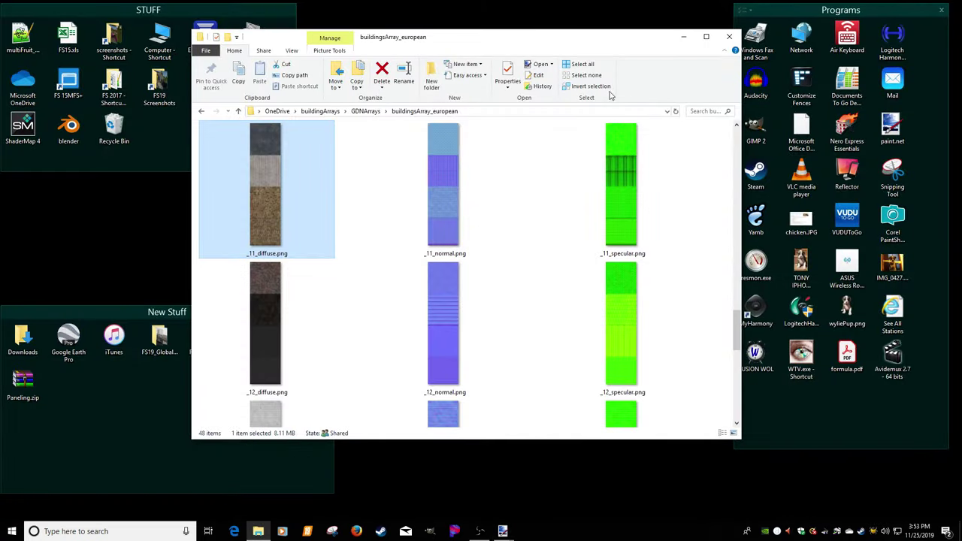
{"action": "left_click", "coordinate": [481, 161], "text": "ctrl"}
{"action": "left_click", "coordinate": [613, 185], "text": "ctrl"}
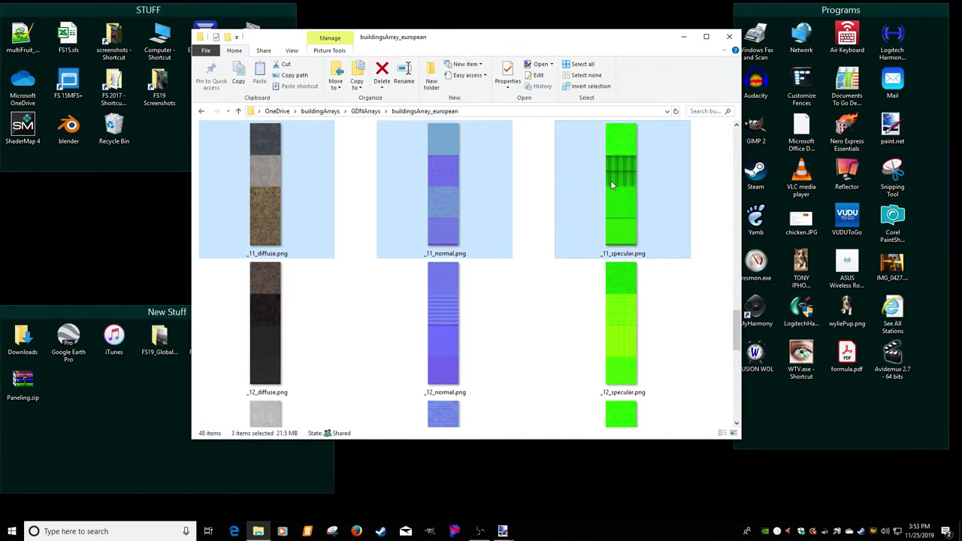
{"action": "double_click", "coordinate": [612, 185]}
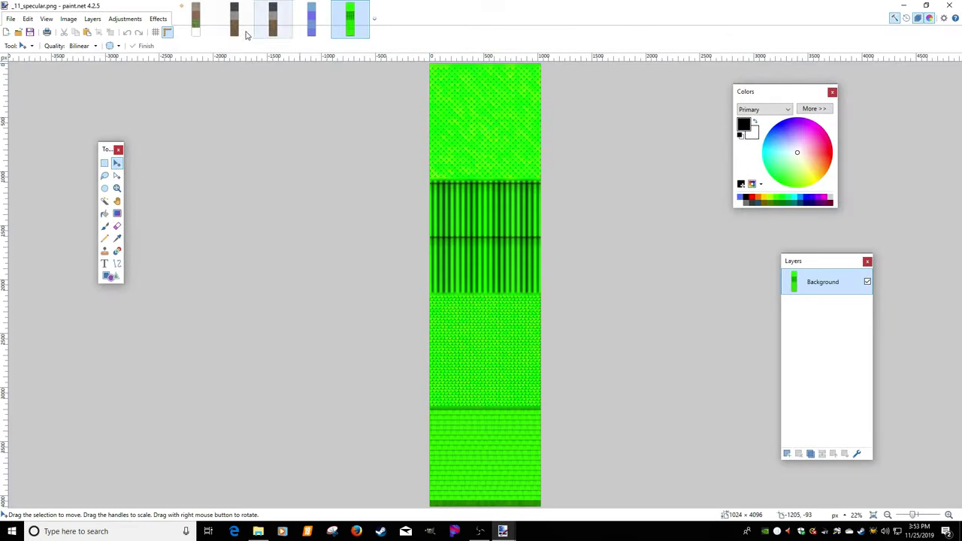
{"action": "left_click", "coordinate": [234, 21]}
{"action": "left_click", "coordinate": [247, 7]}
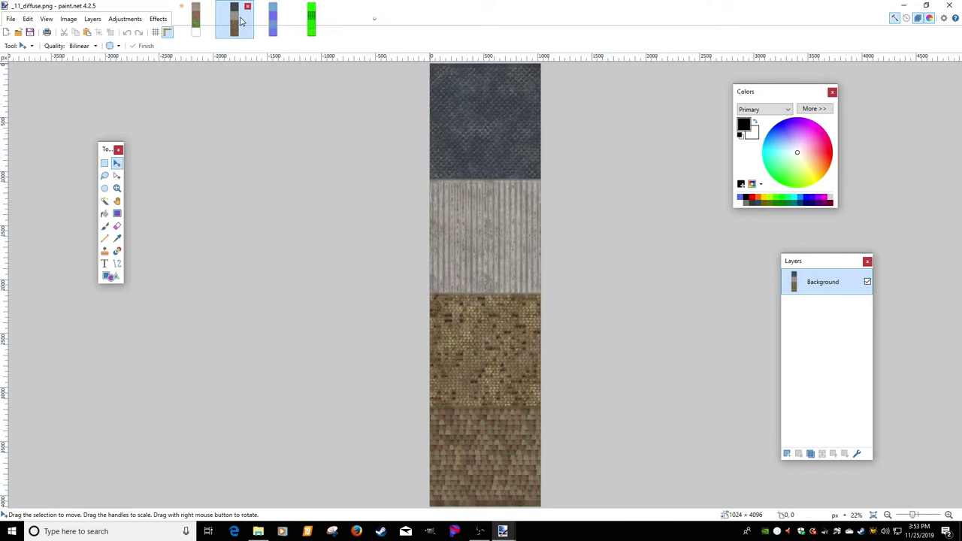
Copy the whole _11_normal.png image into a new layer of _11_diffuse.png and close the normal file
{"action": "left_click", "coordinate": [280, 20]}
{"action": "key", "text": "ctrl+a"}
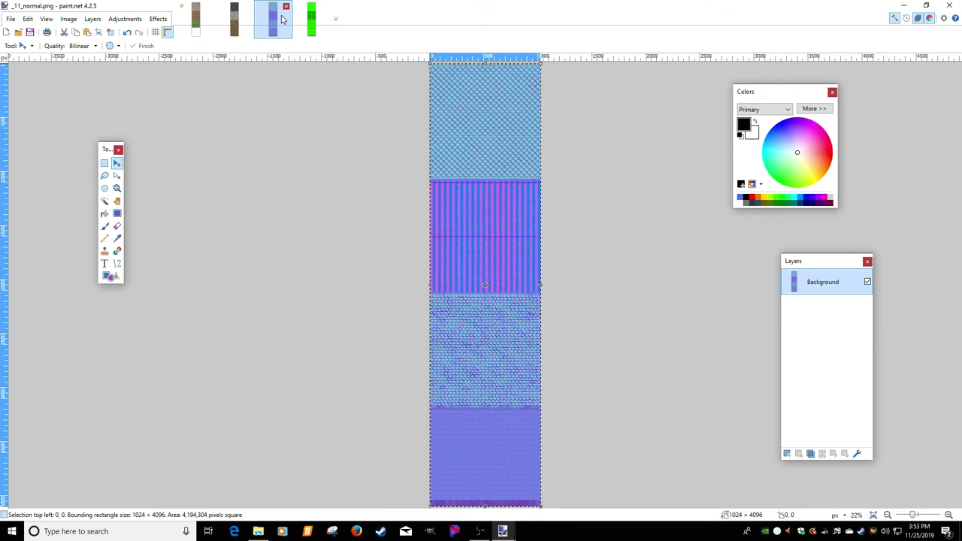
{"action": "left_click", "coordinate": [234, 19]}
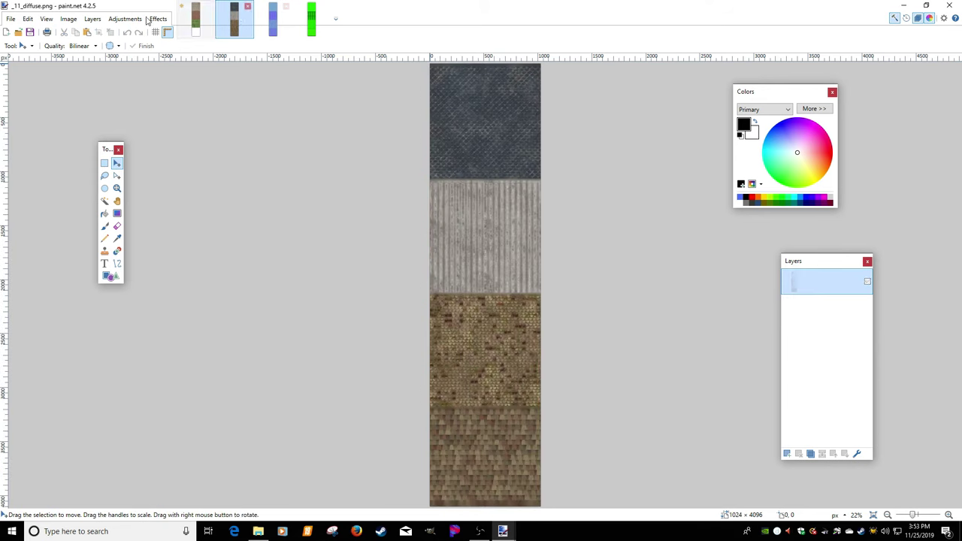
{"action": "left_click", "coordinate": [28, 19]}
{"action": "left_click", "coordinate": [90, 107]}
{"action": "key", "text": "ctrl+m"}
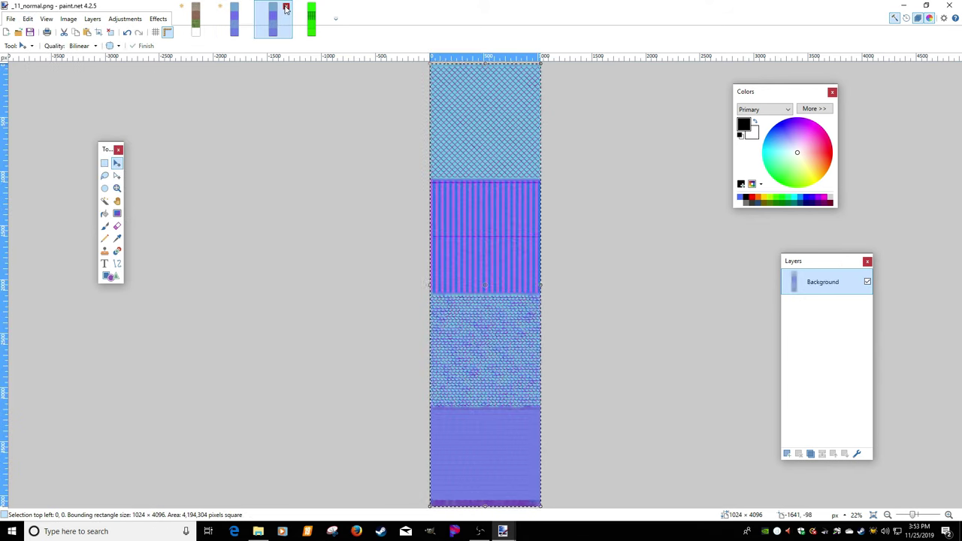
Copy the whole _11_specular.png image into another new layer of _11_diffuse.png and close the specular file
{"action": "left_click", "coordinate": [273, 19]}
{"action": "key", "text": "ctrl+a"}
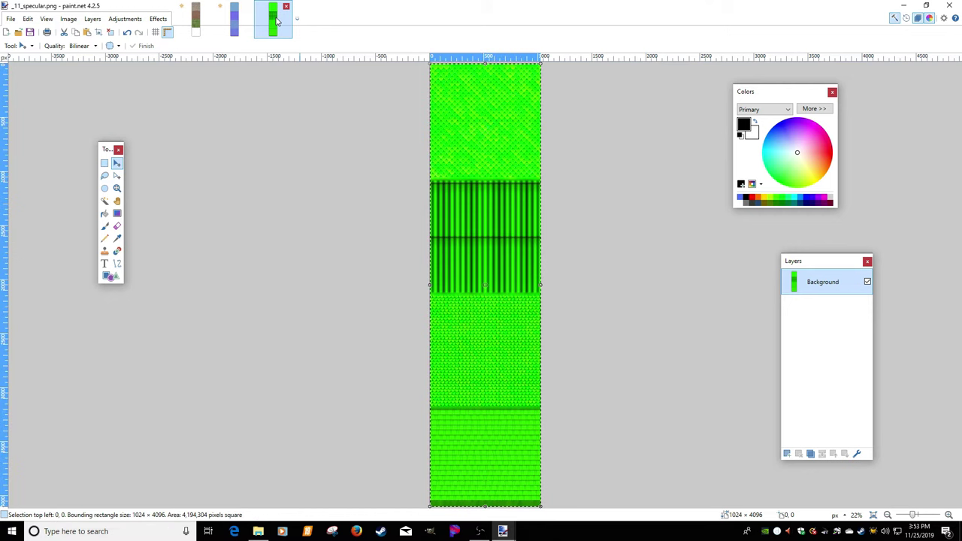
{"action": "left_click", "coordinate": [233, 19]}
{"action": "key", "text": "ctrl+z"}
{"action": "left_click", "coordinate": [30, 19]}
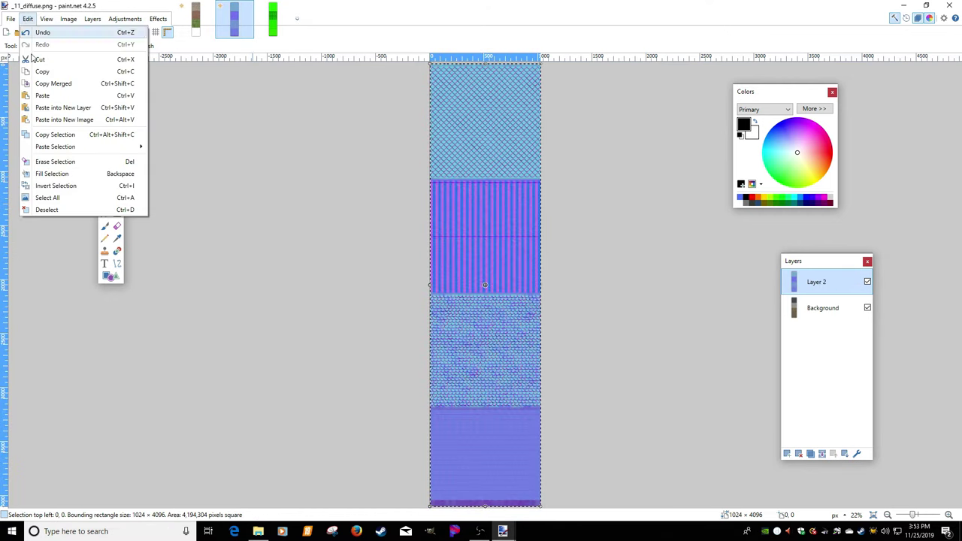
{"action": "left_click", "coordinate": [83, 107]}
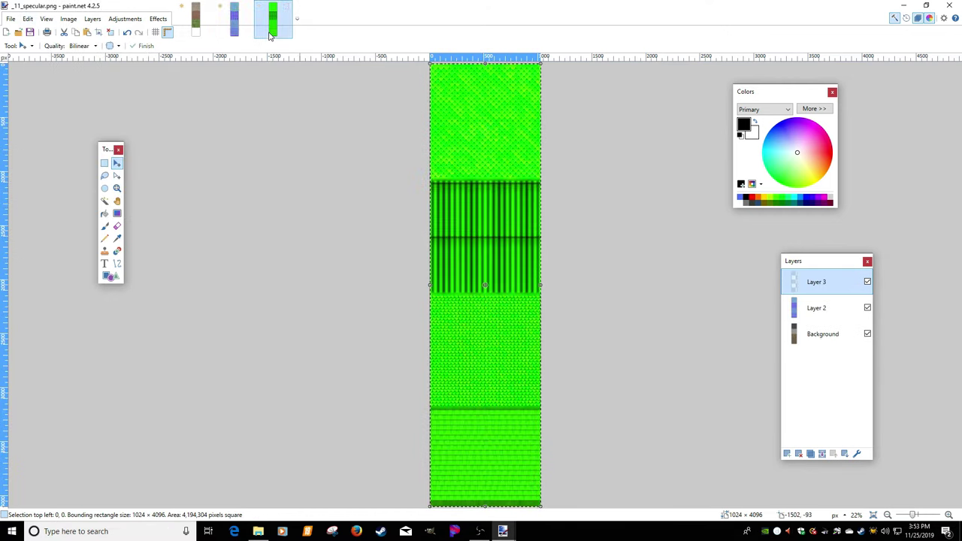
{"action": "left_click", "coordinate": [286, 6]}
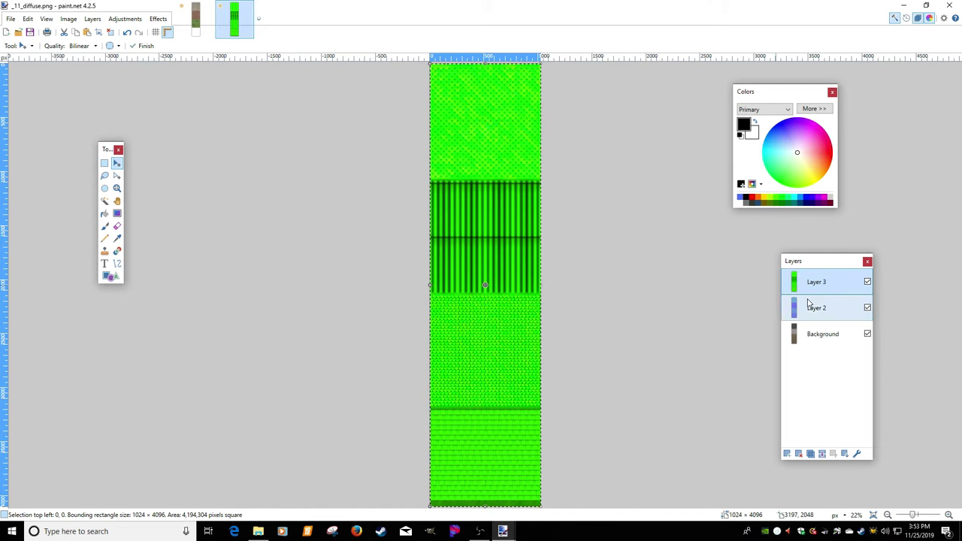
Reorder the layers of _11_diffuse.png with Background on top, Layer 3 in the middle and Layer 2 at the bottom
{"action": "left_click_drag", "start_coordinate": [818, 283], "coordinate": [816, 333]}
{"action": "left_click", "coordinate": [805, 291]}
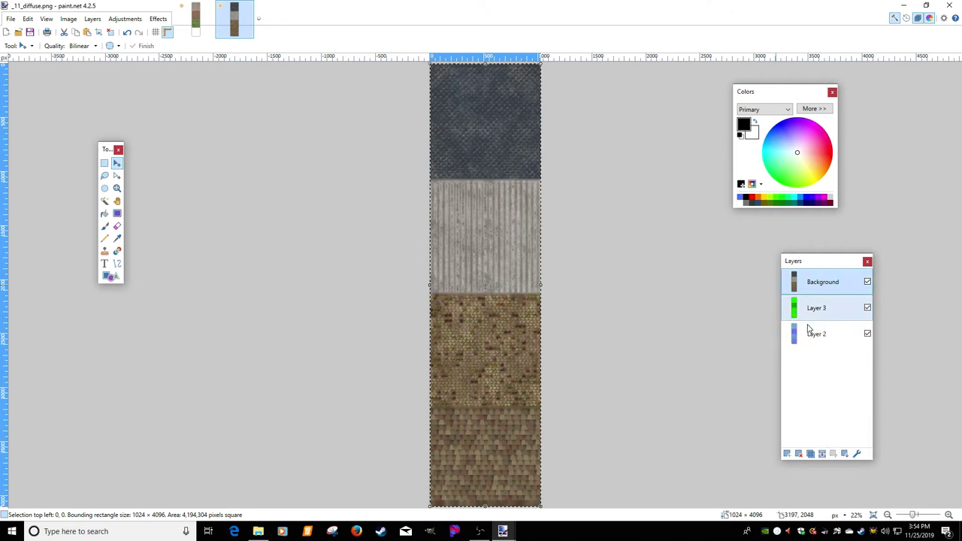
{"action": "left_click", "coordinate": [816, 333]}
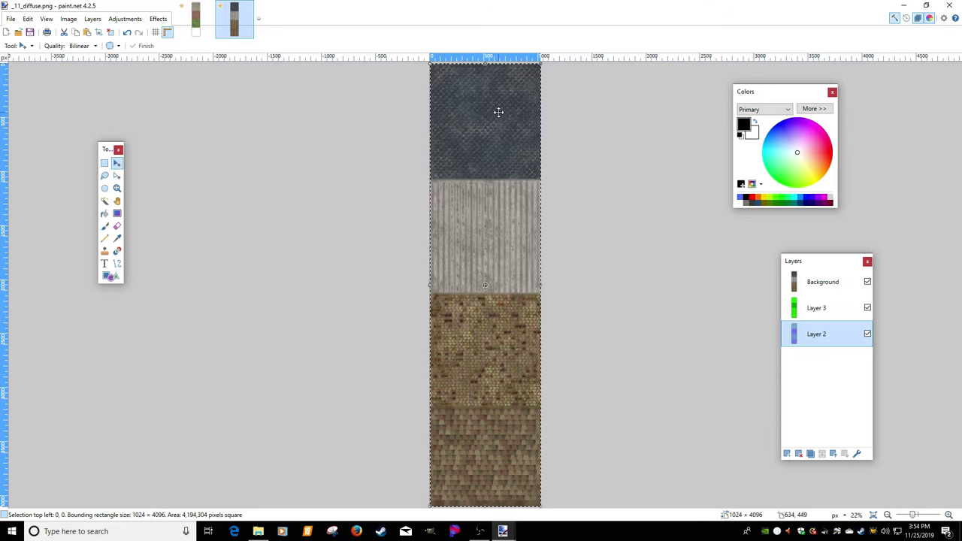
{"action": "scroll", "coordinate": [498, 177], "scroll_direction": "up", "scroll_amount": 4}
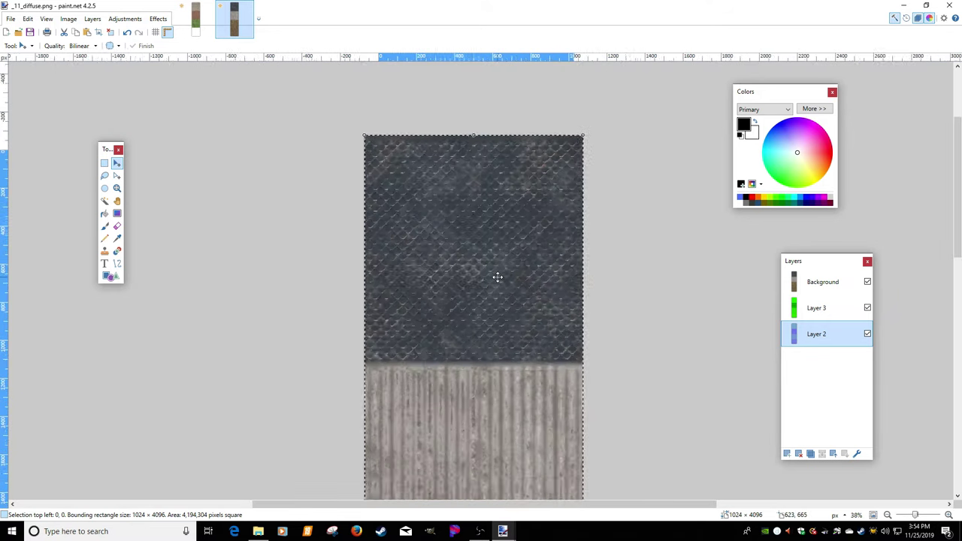
Copy the dark scale section of _11_diffuse.png's Background layer, about 1024 × 1081 pixels, into a new image
{"action": "scroll", "coordinate": [476, 226], "scroll_direction": "up", "scroll_amount": 1}
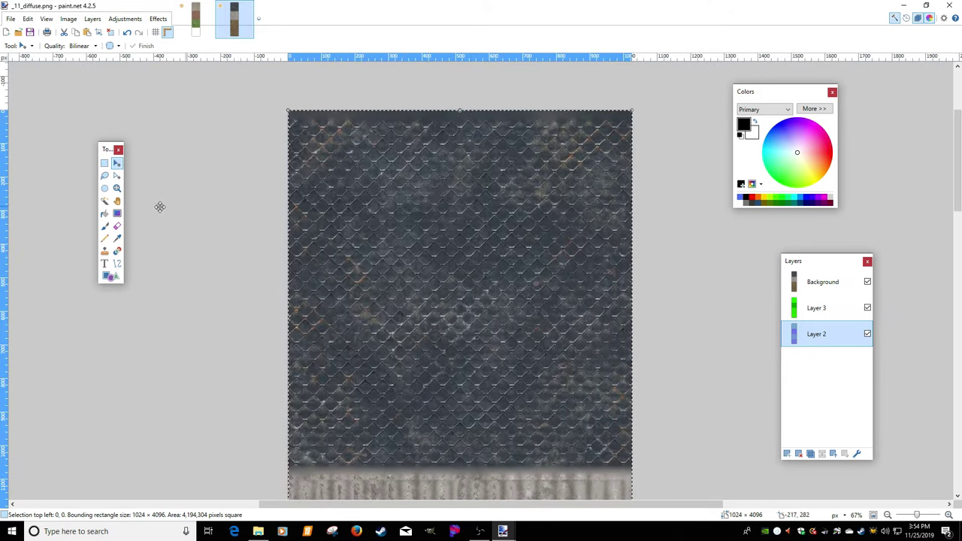
{"action": "left_click", "coordinate": [105, 164]}
{"action": "left_click_drag", "start_coordinate": [288, 110], "coordinate": [652, 469]}
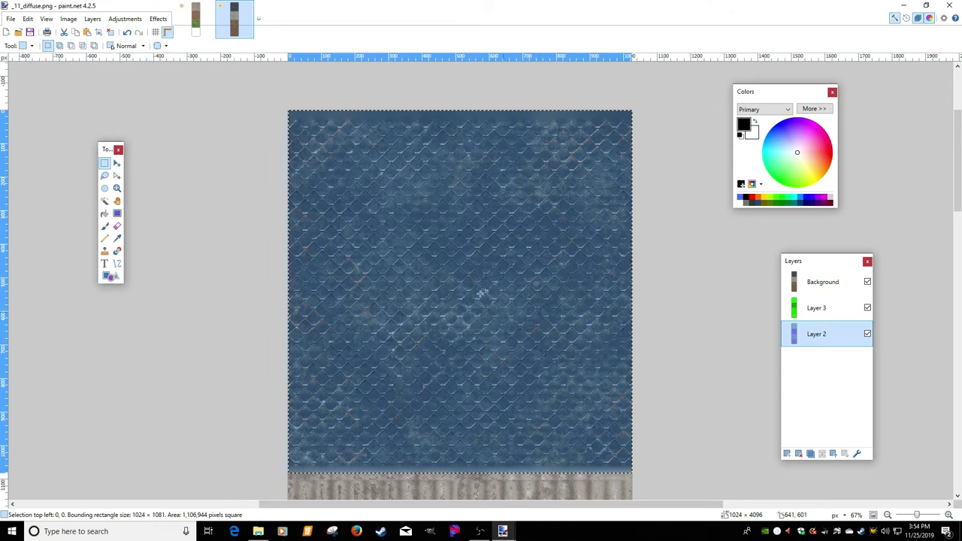
{"action": "left_click", "coordinate": [816, 283]}
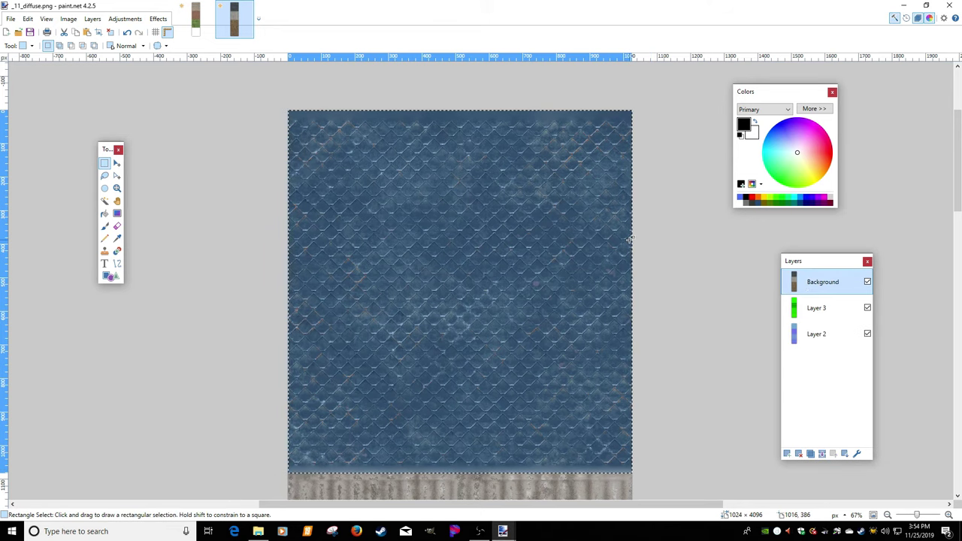
{"action": "left_click", "coordinate": [28, 19]}
{"action": "left_click", "coordinate": [63, 119]}
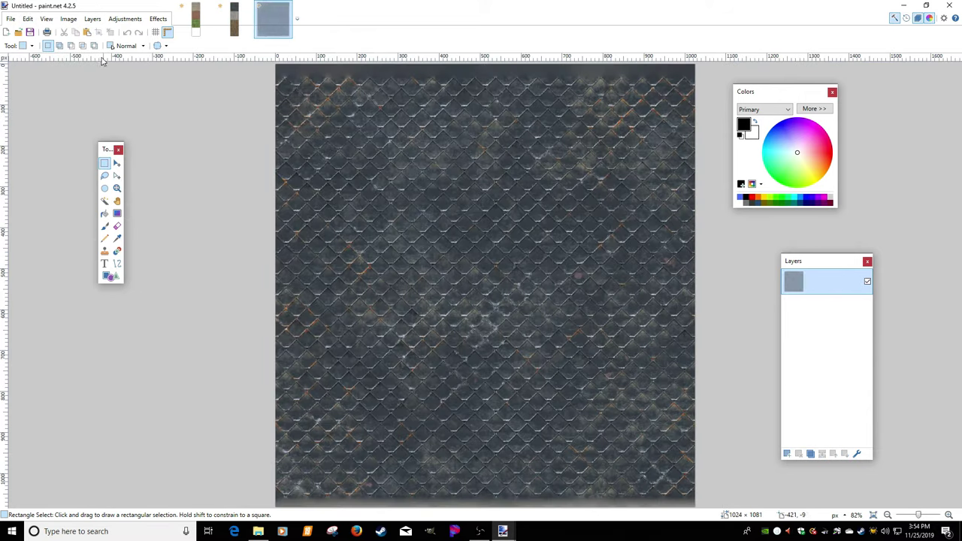
Set the new image's canvas height to 1024 pixels, keeping the middle anchor
{"action": "left_click", "coordinate": [67, 19]}
{"action": "left_click", "coordinate": [82, 64]}
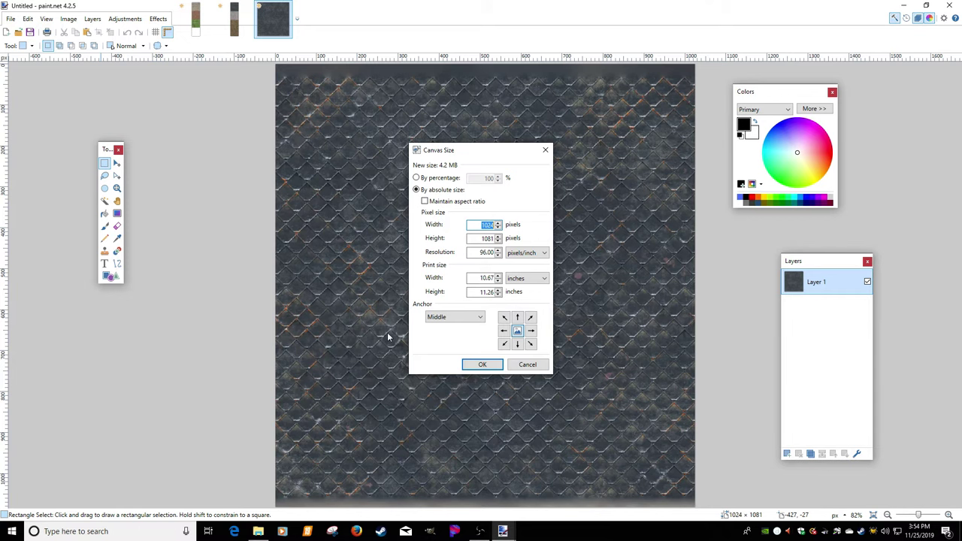
{"action": "key", "text": "Tab"}
{"action": "type", "text": "1024"}
{"action": "key", "text": "Return"}
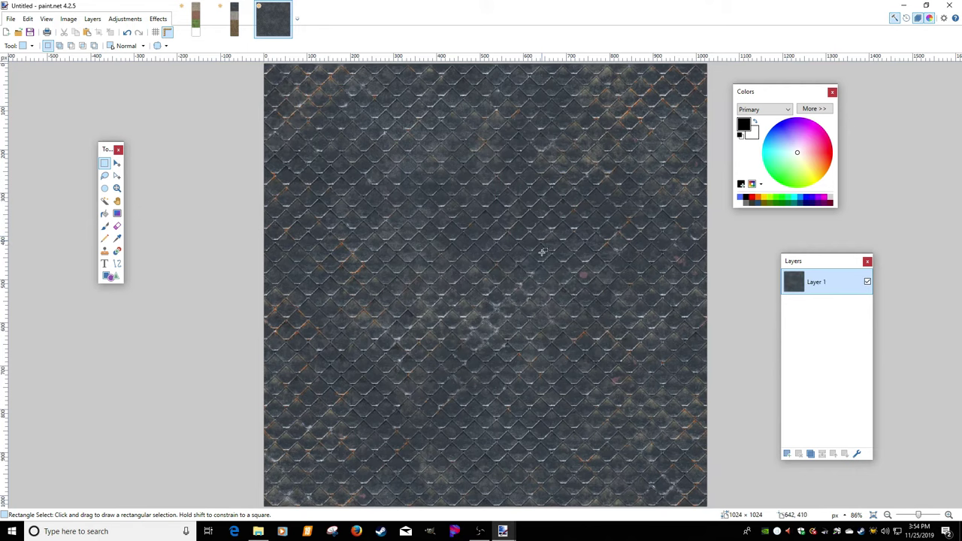
{"action": "scroll", "coordinate": [558, 304], "scroll_direction": "down", "scroll_amount": 1}
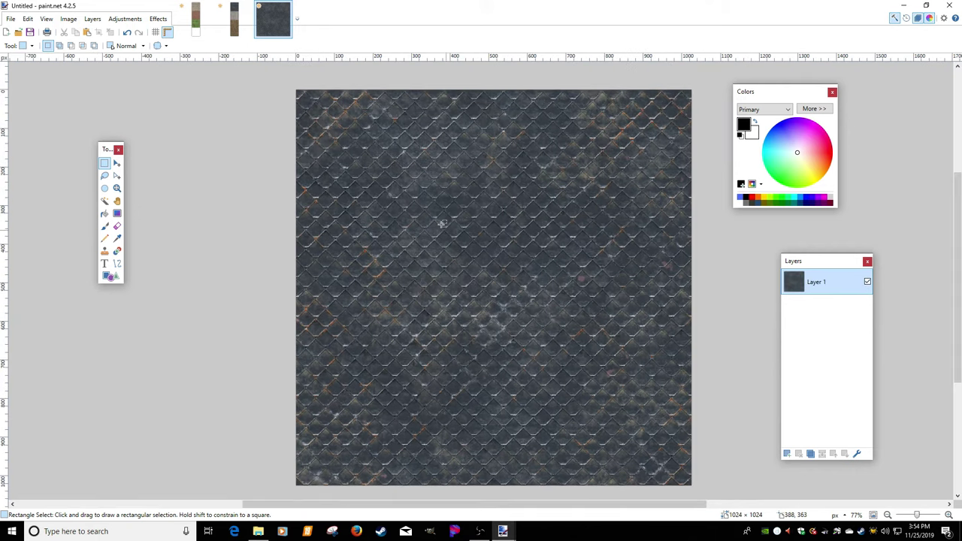
Copy the same section of Layer 3 in _11_diffuse.png into a new layer below Layer 1 of the new image, keeping the canvas size
{"action": "left_click", "coordinate": [233, 26]}
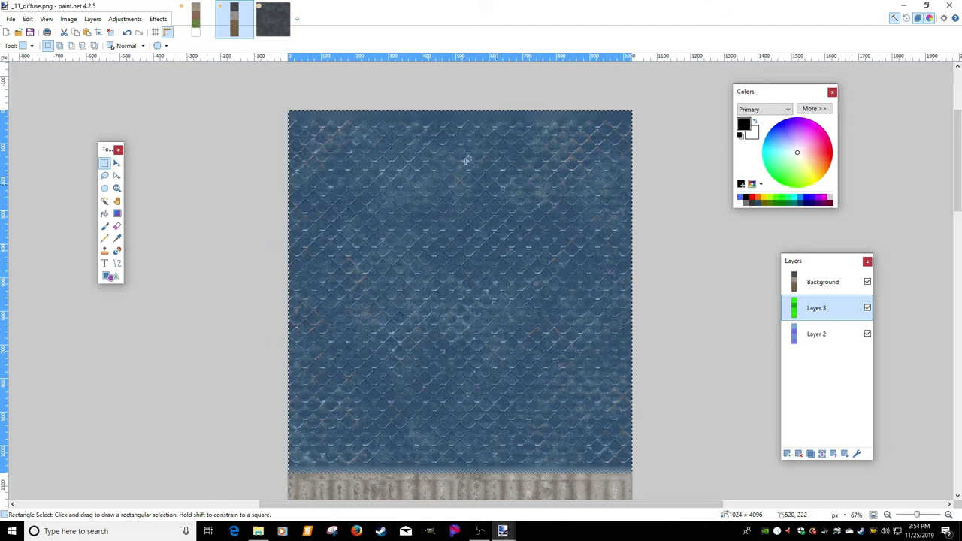
{"action": "left_click", "coordinate": [273, 19]}
{"action": "left_click", "coordinate": [27, 19]}
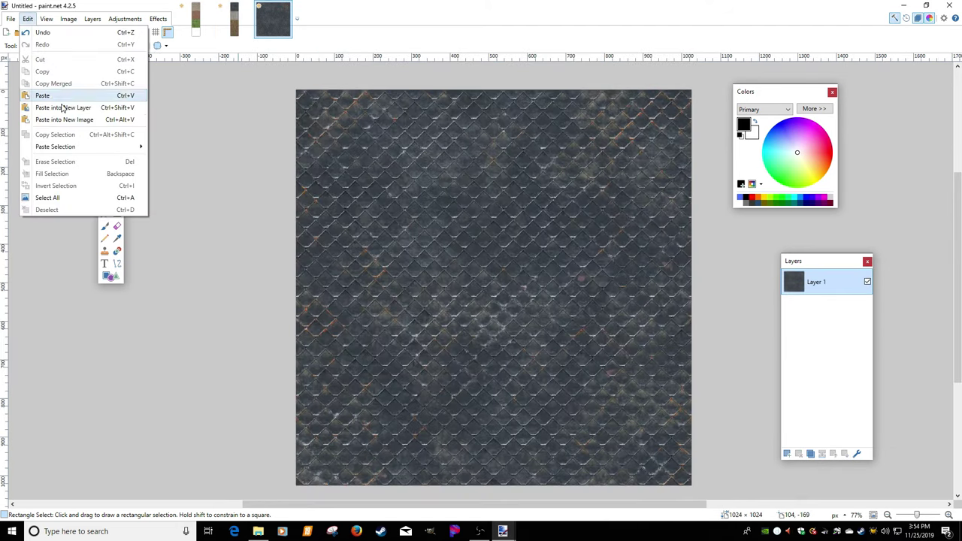
{"action": "left_click", "coordinate": [63, 109]}
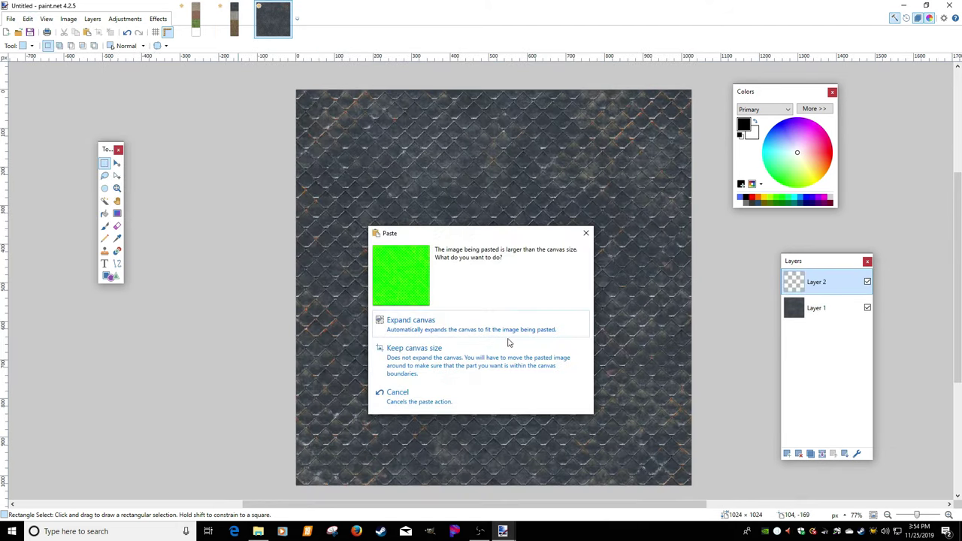
{"action": "left_click", "coordinate": [508, 352]}
{"action": "left_click_drag", "start_coordinate": [816, 282], "coordinate": [816, 320]}
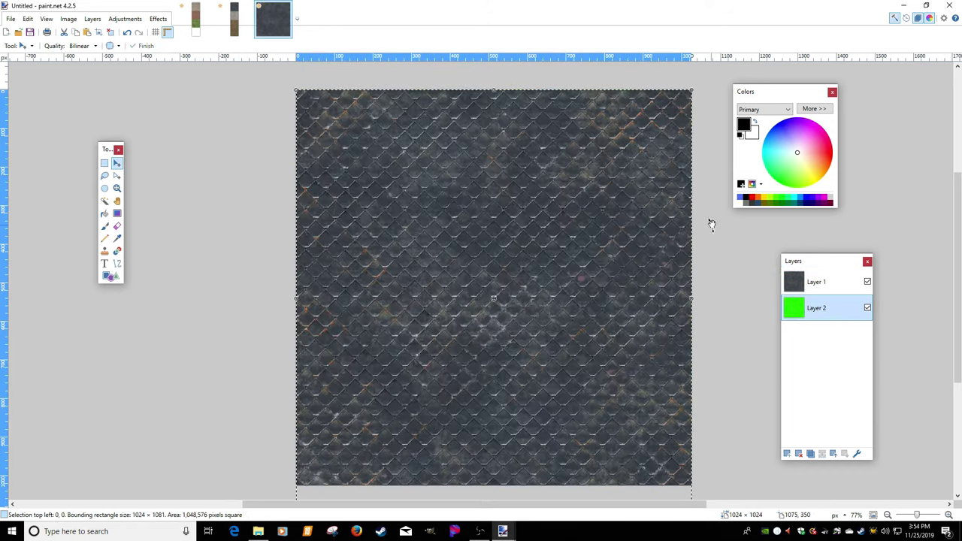
Copy the same section of _11_diffuse.png's Layer 2 into a new bottom layer of the new image, keeping the canvas size
{"action": "left_click", "coordinate": [235, 19]}
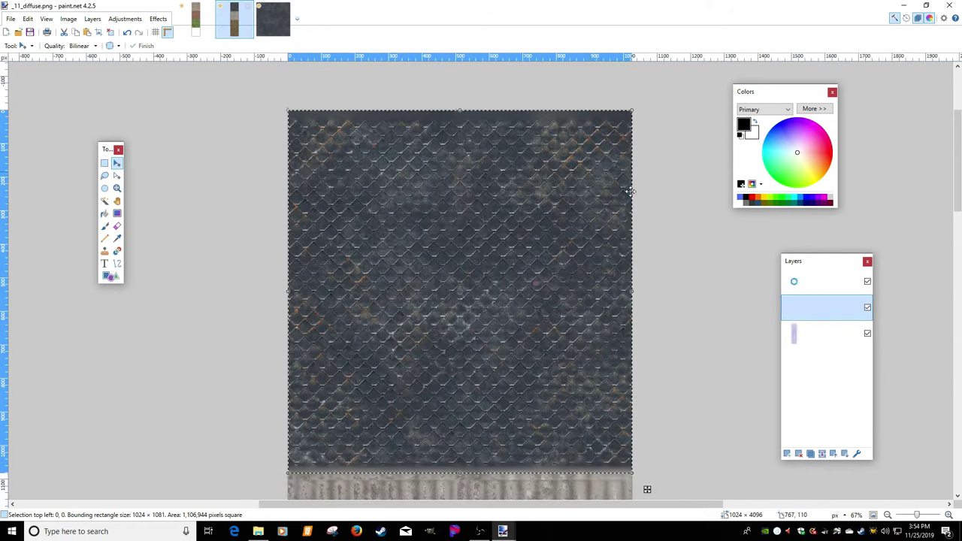
{"action": "left_click", "coordinate": [815, 335]}
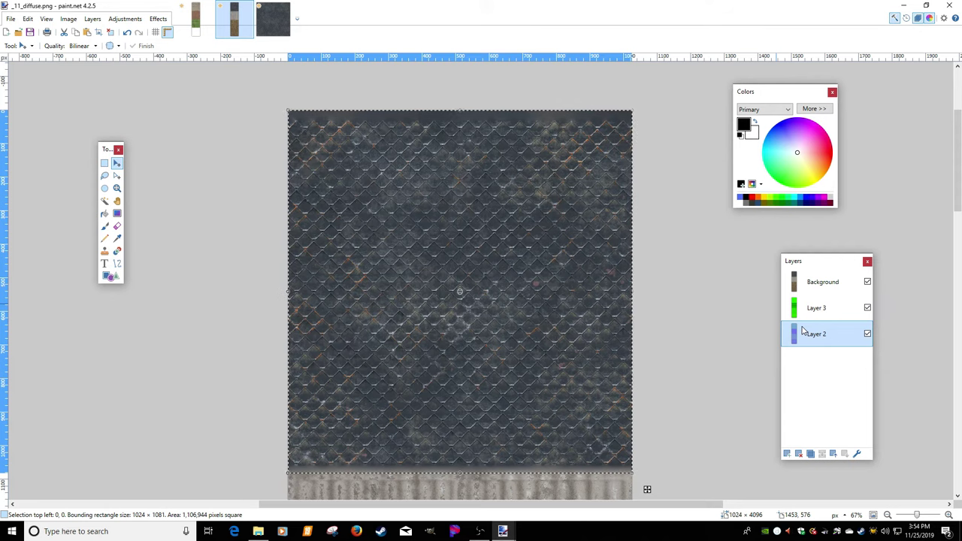
{"action": "left_click", "coordinate": [273, 18]}
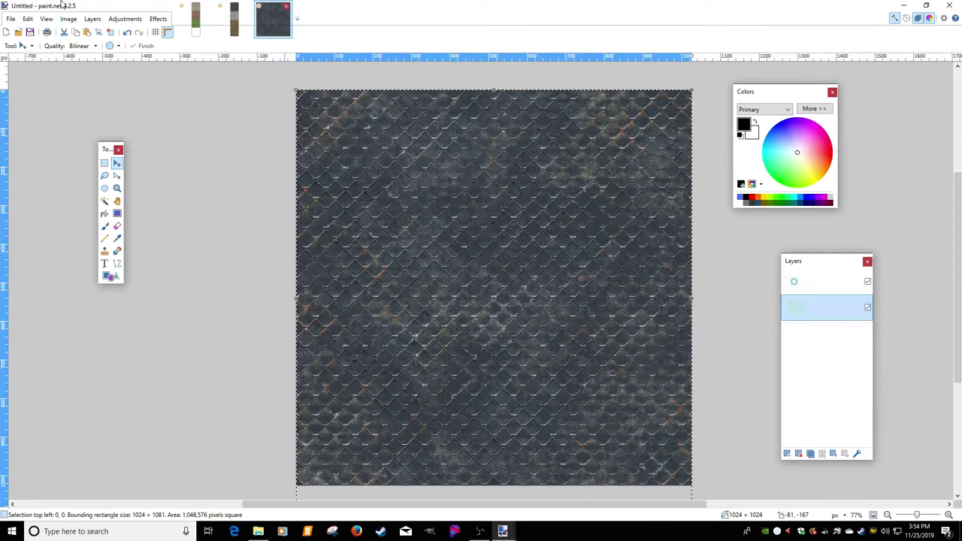
{"action": "left_click", "coordinate": [27, 18]}
{"action": "left_click", "coordinate": [130, 105]}
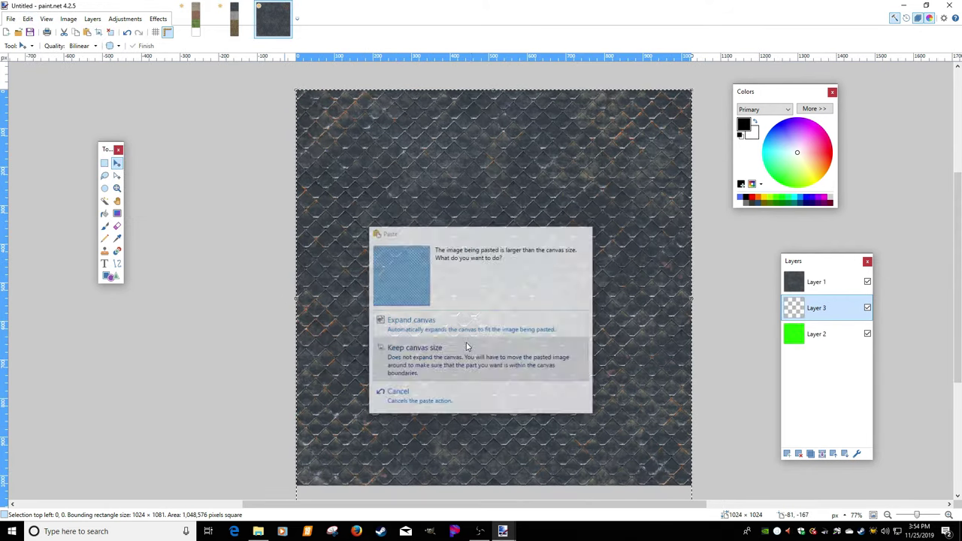
{"action": "left_click", "coordinate": [466, 347]}
{"action": "left_click_drag", "start_coordinate": [815, 308], "coordinate": [826, 357]}
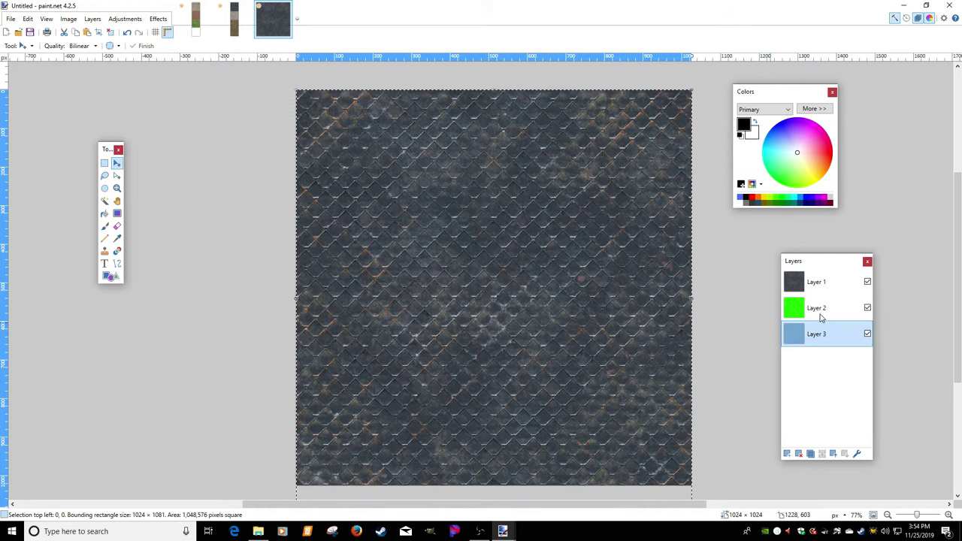
Hide Layer 1 and Layer 2 in turn to compare the new image's three stacked textures, and show both layers again
{"action": "left_click", "coordinate": [867, 282]}
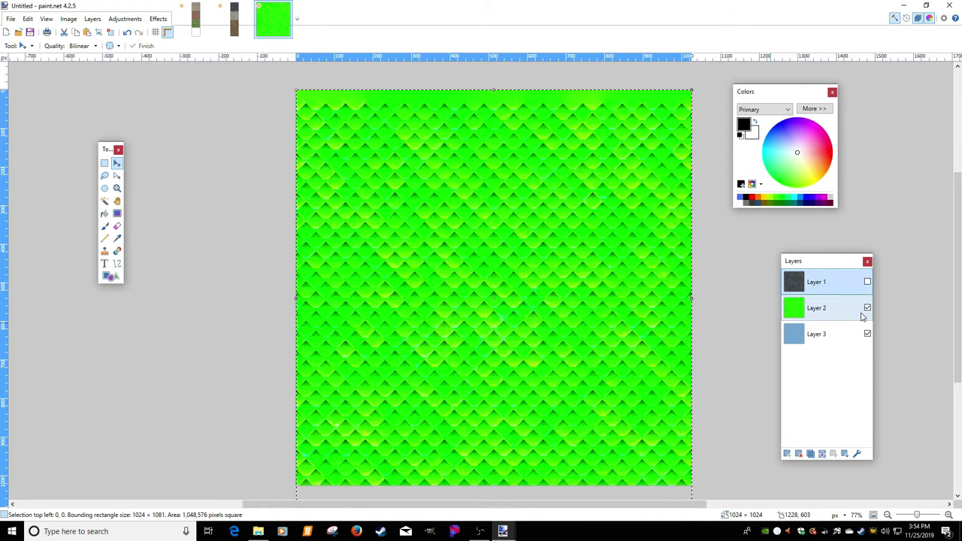
{"action": "left_click", "coordinate": [867, 308]}
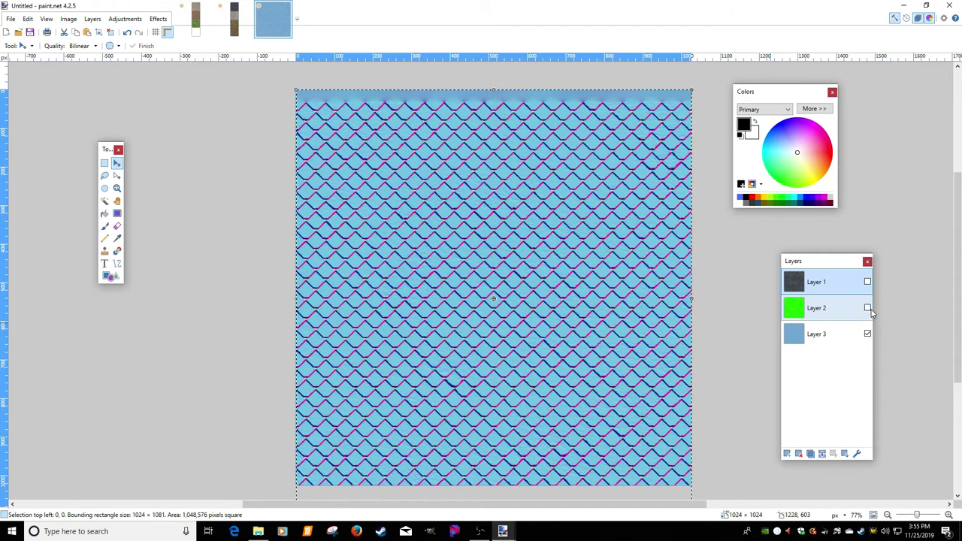
{"action": "left_click", "coordinate": [868, 308]}
{"action": "left_click", "coordinate": [868, 282]}
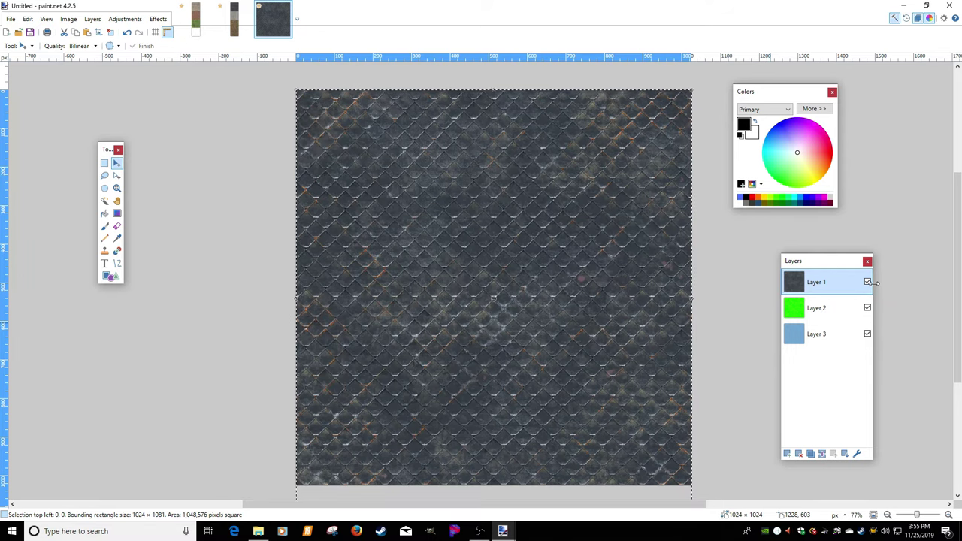
{"action": "scroll", "coordinate": [722, 320], "scroll_direction": "down", "scroll_amount": 3}
{"action": "scroll", "coordinate": [719, 308], "scroll_direction": "up", "scroll_amount": 4}
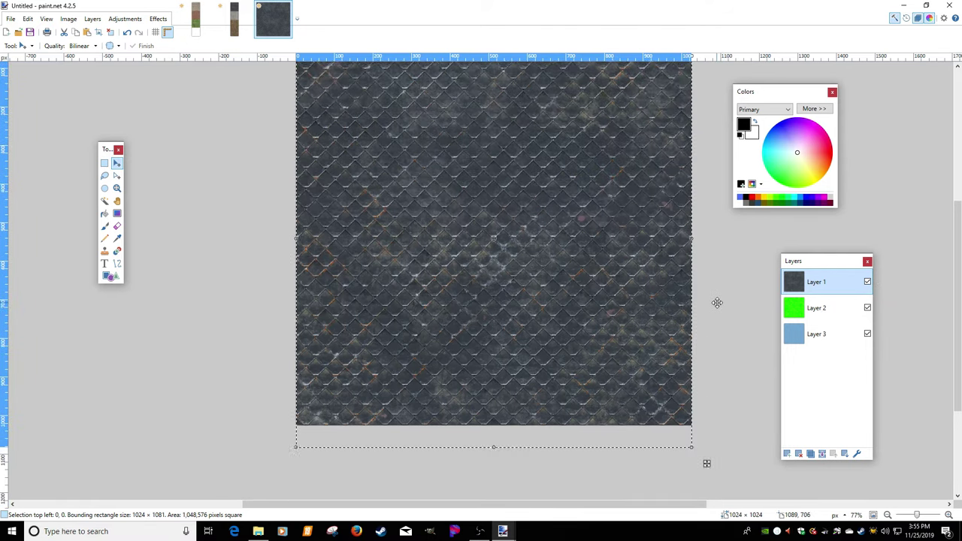
{"action": "scroll", "coordinate": [717, 302], "scroll_direction": "down", "scroll_amount": 1}
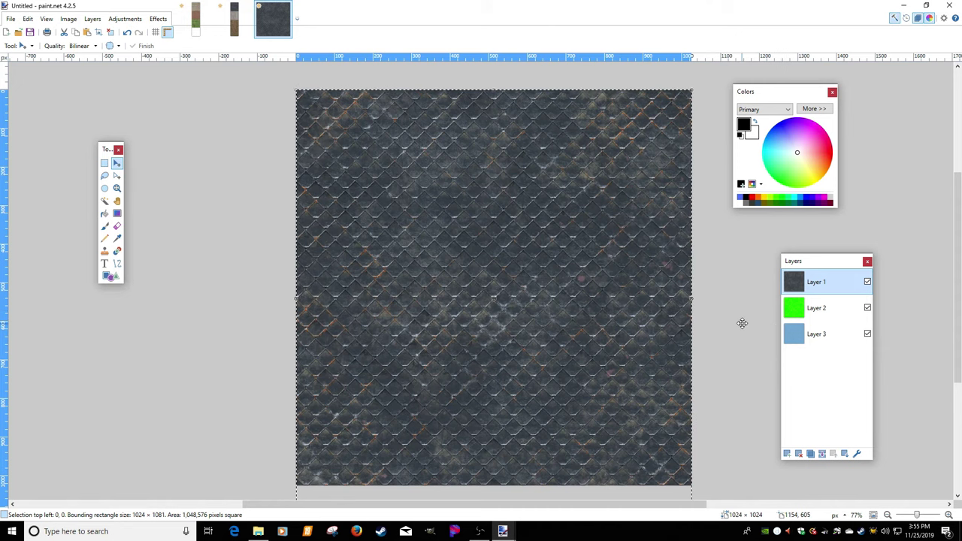
Try pasting all of _11_diffuse.png's Layer 2 into a new layer of the new image at the kept canvas size, and delete that layer
{"action": "left_click", "coordinate": [233, 19]}
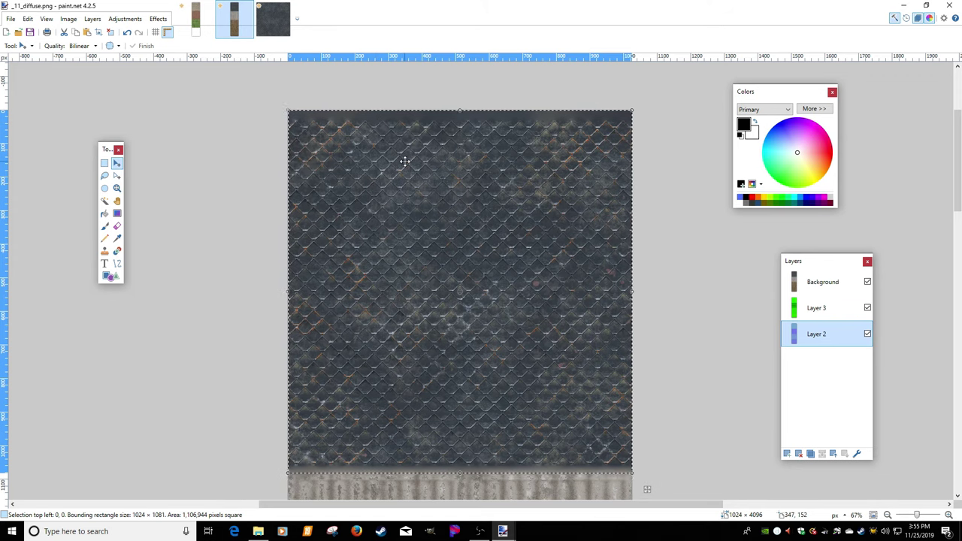
{"action": "key", "text": "ctrl+a"}
{"action": "left_click", "coordinate": [273, 19]}
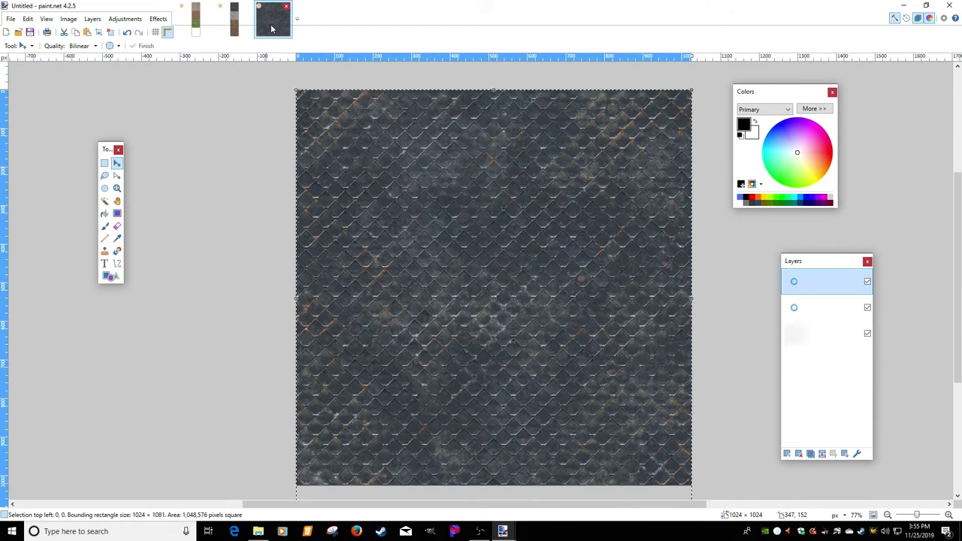
{"action": "left_click", "coordinate": [27, 19]}
{"action": "left_click", "coordinate": [63, 107]}
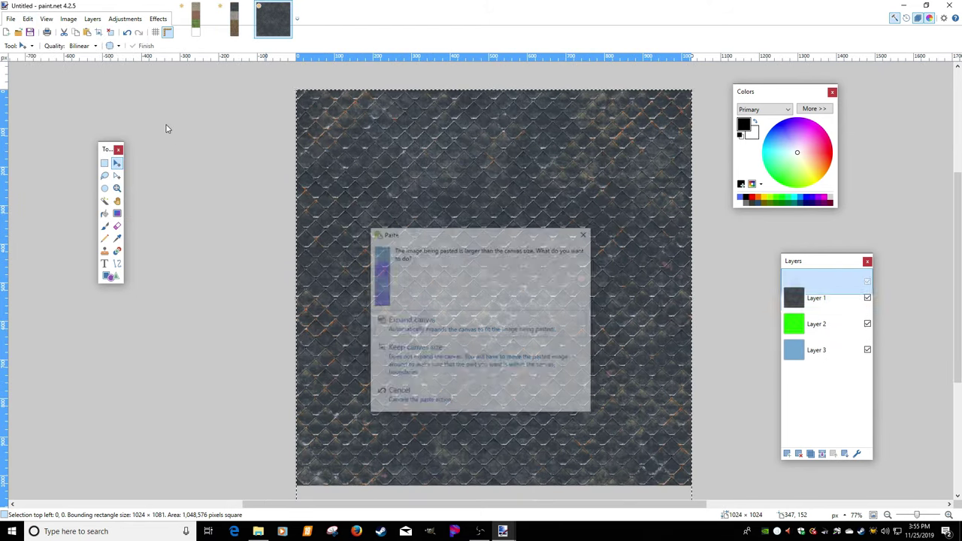
{"action": "left_click", "coordinate": [422, 352]}
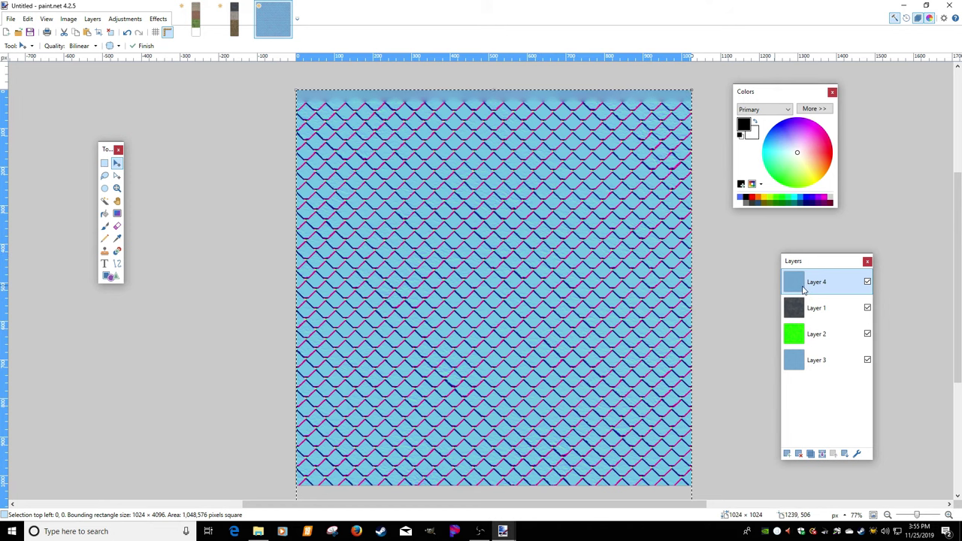
{"action": "left_click", "coordinate": [798, 453]}
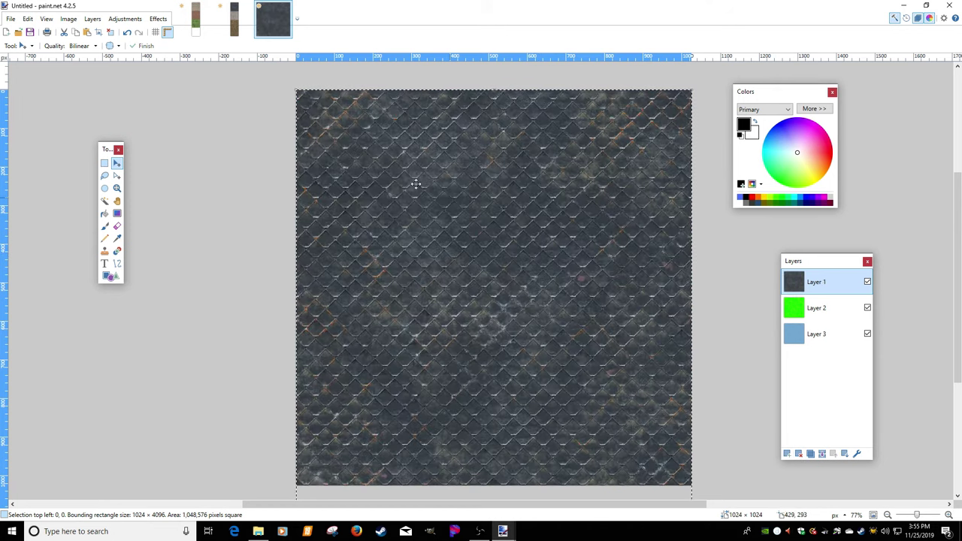
Redo the undone changes in _11_diffuse.png until only the dark scale section is selected, and make Background the active layer
{"action": "left_click", "coordinate": [235, 19]}
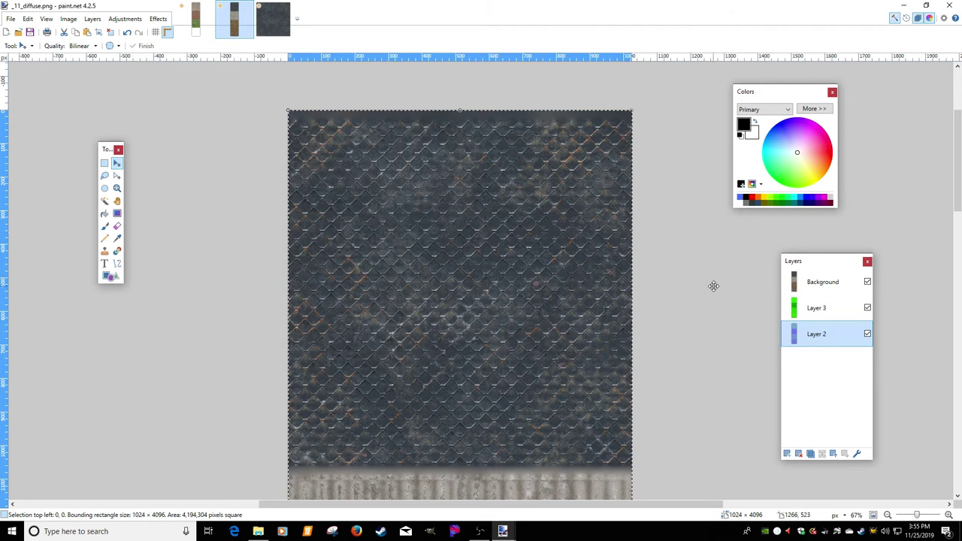
{"action": "left_click", "coordinate": [804, 283]}
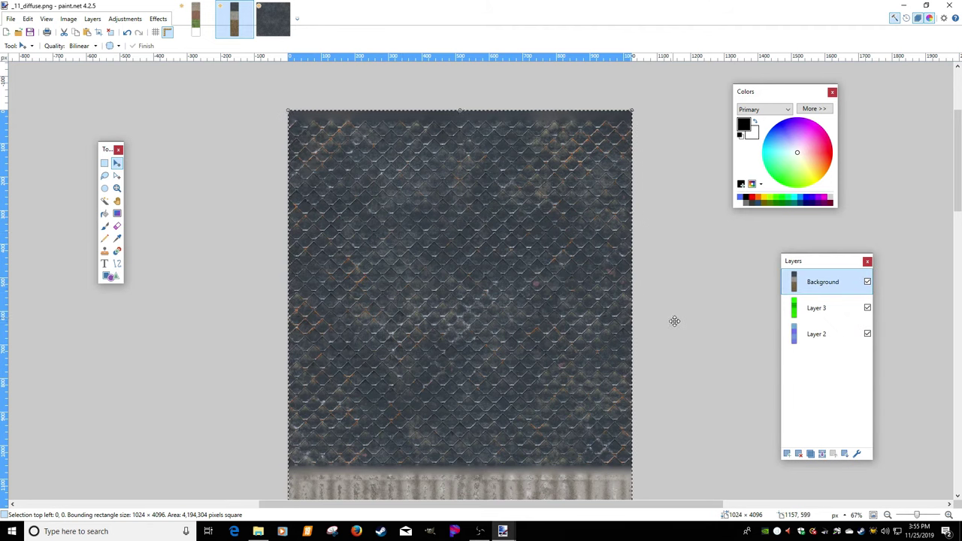
{"action": "scroll", "coordinate": [674, 322], "scroll_direction": "down", "scroll_amount": 5}
{"action": "scroll", "coordinate": [676, 322], "scroll_direction": "up", "scroll_amount": 5}
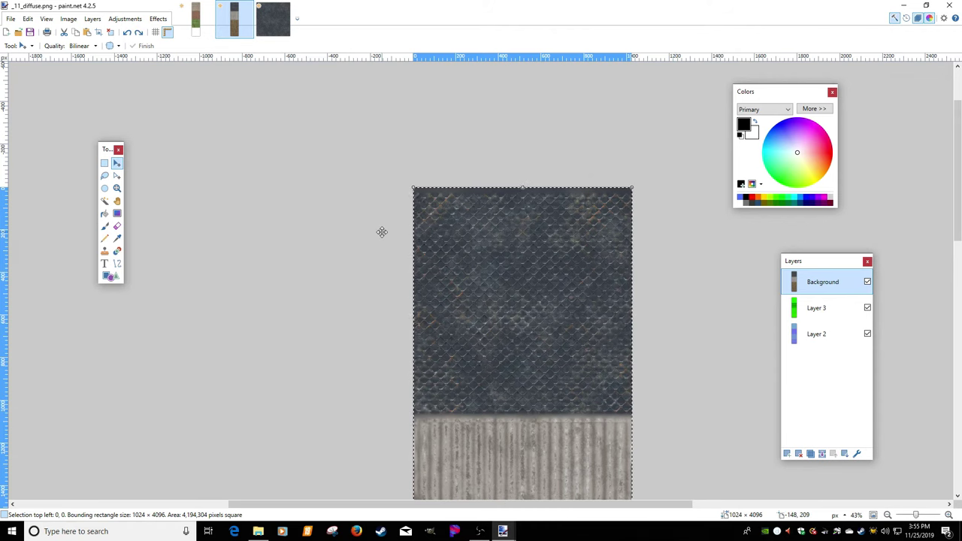
{"action": "left_click", "coordinate": [27, 19]}
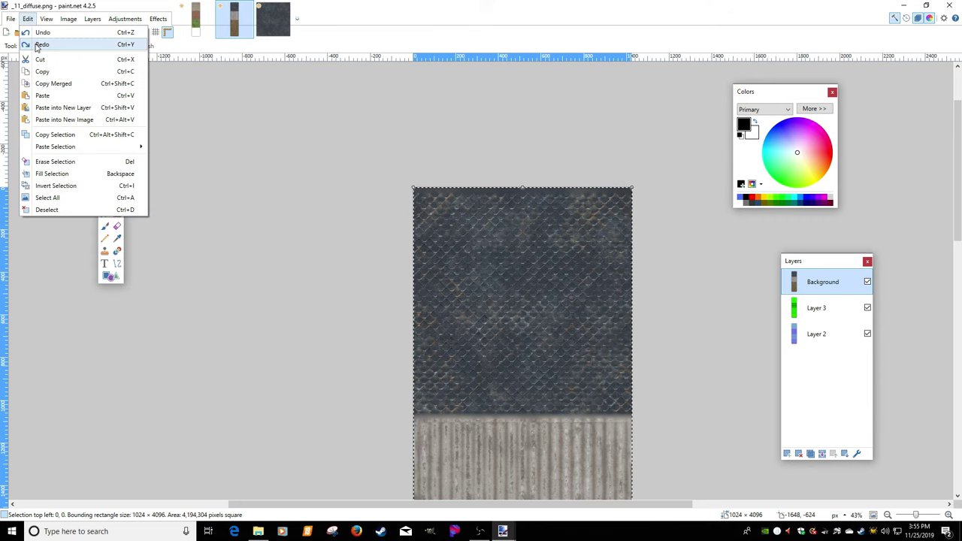
{"action": "left_click", "coordinate": [39, 44]}
{"action": "left_click", "coordinate": [30, 21]}
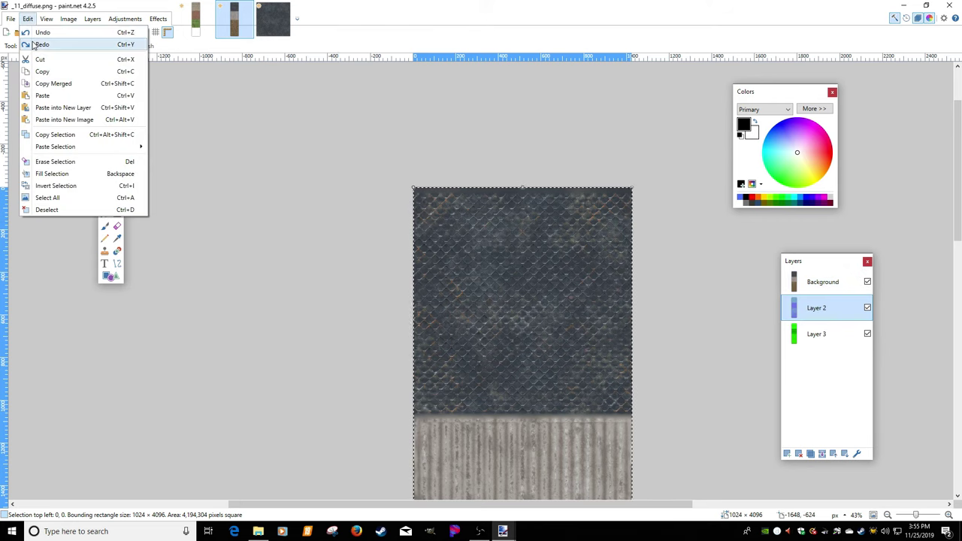
{"action": "left_click", "coordinate": [30, 42]}
{"action": "left_click", "coordinate": [28, 19]}
{"action": "left_click", "coordinate": [31, 43]}
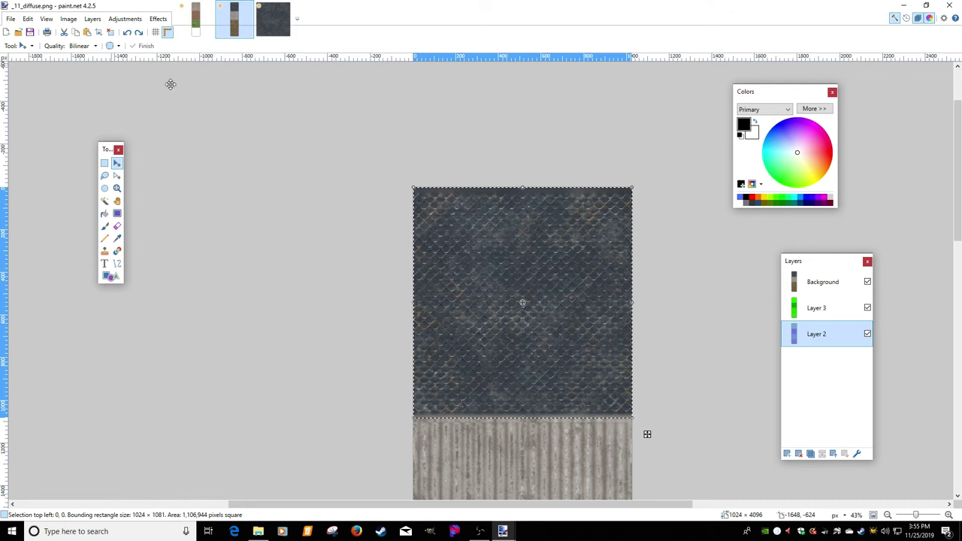
{"action": "left_click", "coordinate": [804, 283]}
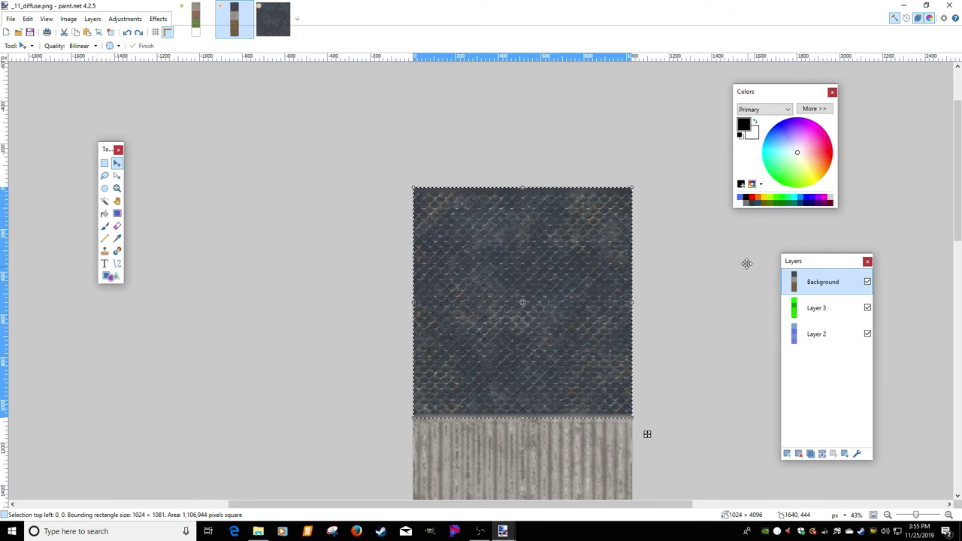
Delete the new image's two other layers and try pasting _11_diffuse.png's Background section into a new layer above Layer 1, keeping the canvas size
{"action": "left_click", "coordinate": [272, 19]}
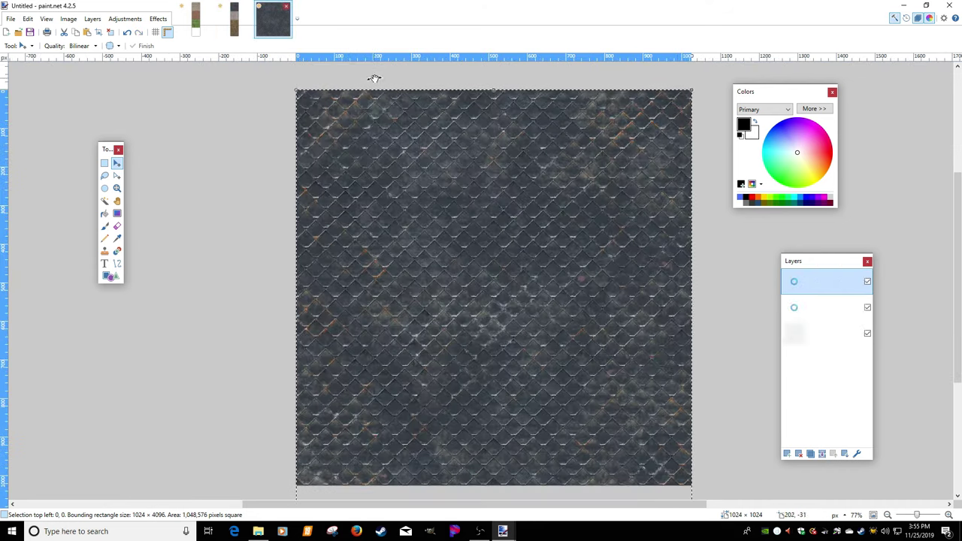
{"action": "left_click", "coordinate": [798, 453]}
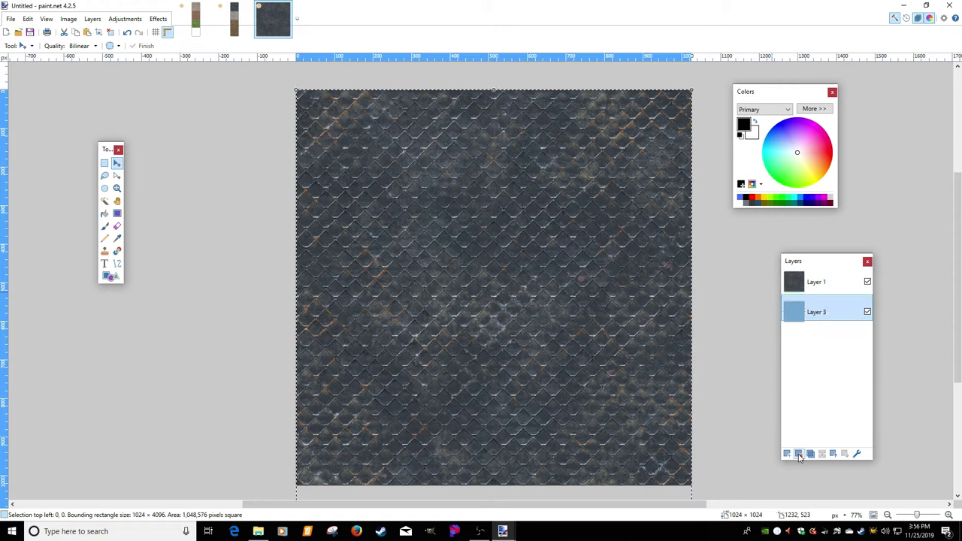
{"action": "left_click", "coordinate": [798, 453]}
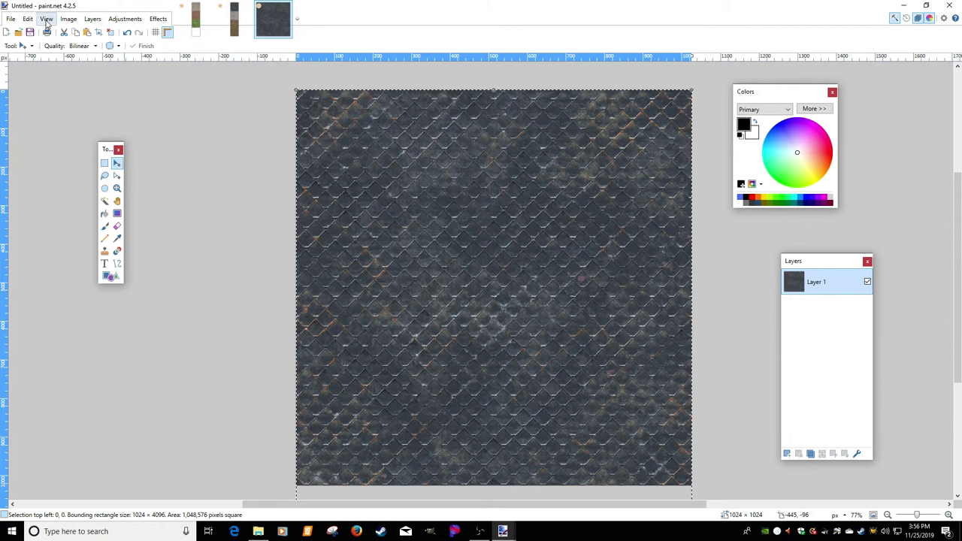
{"action": "left_click", "coordinate": [28, 19]}
{"action": "left_click", "coordinate": [61, 106]}
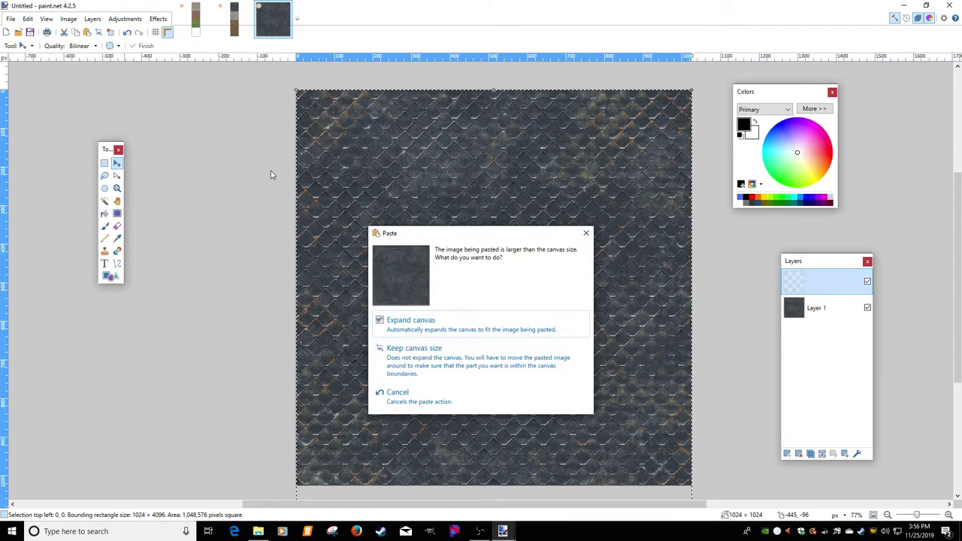
{"action": "left_click", "coordinate": [399, 353]}
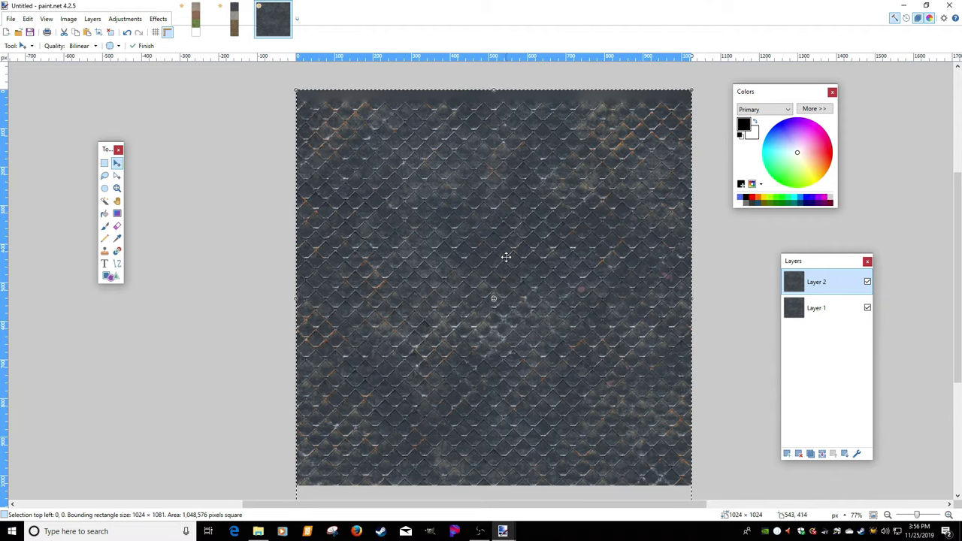
{"action": "scroll", "coordinate": [505, 290], "scroll_direction": "down", "scroll_amount": 2}
{"action": "scroll", "coordinate": [505, 290], "scroll_direction": "up", "scroll_amount": 1}
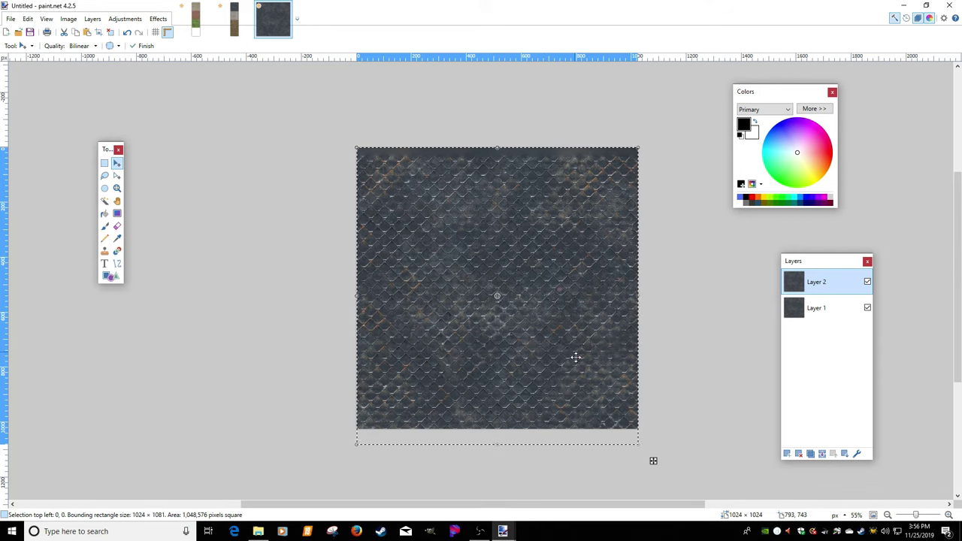
Close the untitled layered image without saving its changes
{"action": "left_click", "coordinate": [239, 30]}
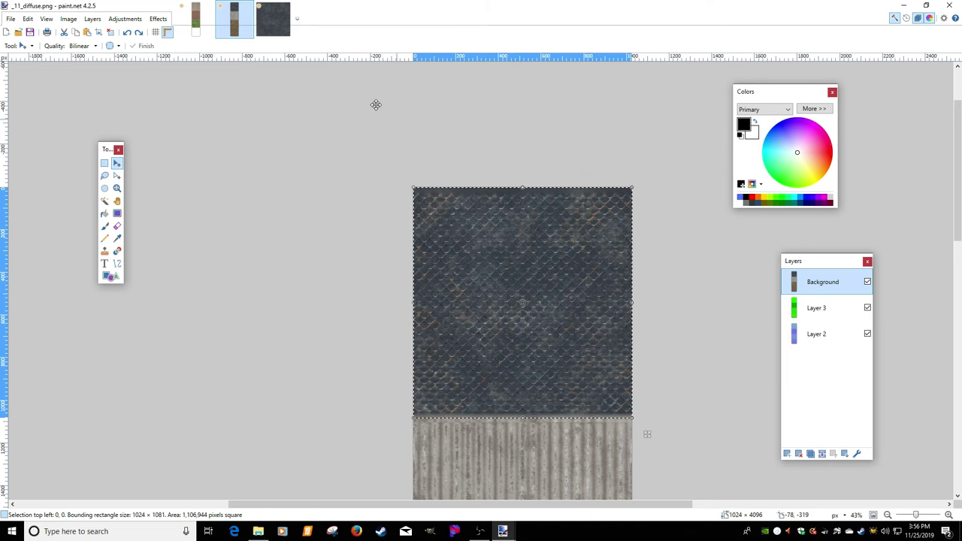
{"action": "left_click", "coordinate": [273, 18]}
{"action": "key", "text": "ctrl+w"}
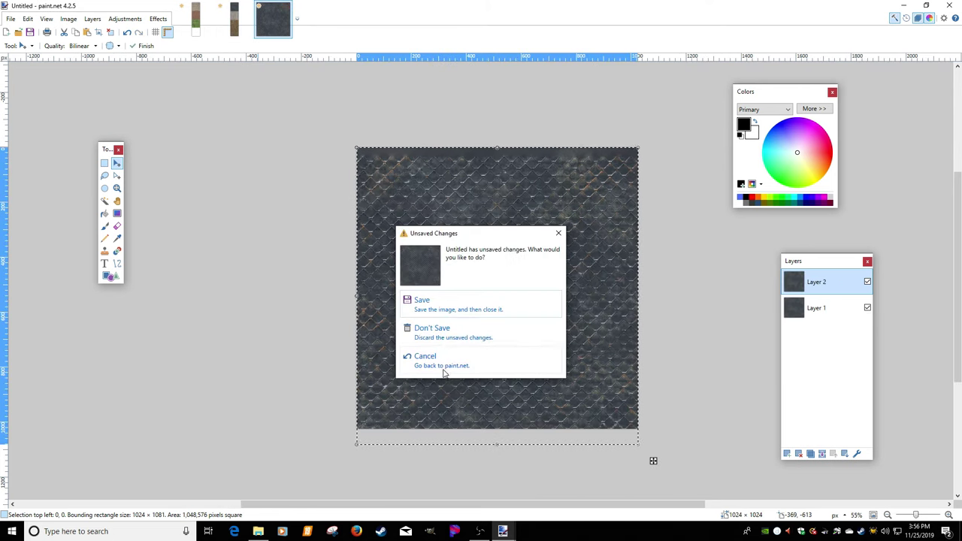
{"action": "left_click", "coordinate": [432, 330]}
Paste the dark scale section copied from _11_diffuse.png's Background into a new image
{"action": "left_click", "coordinate": [28, 19]}
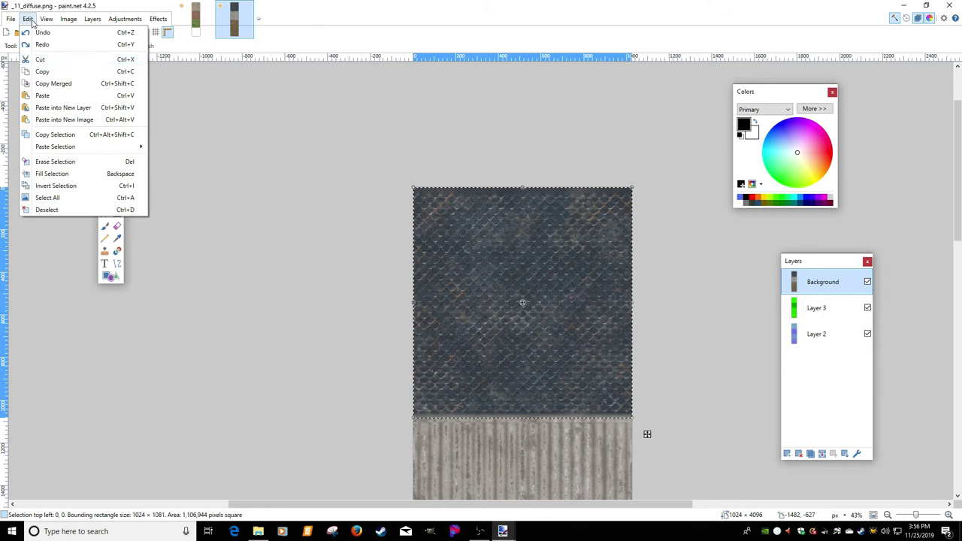
{"action": "left_click", "coordinate": [54, 120]}
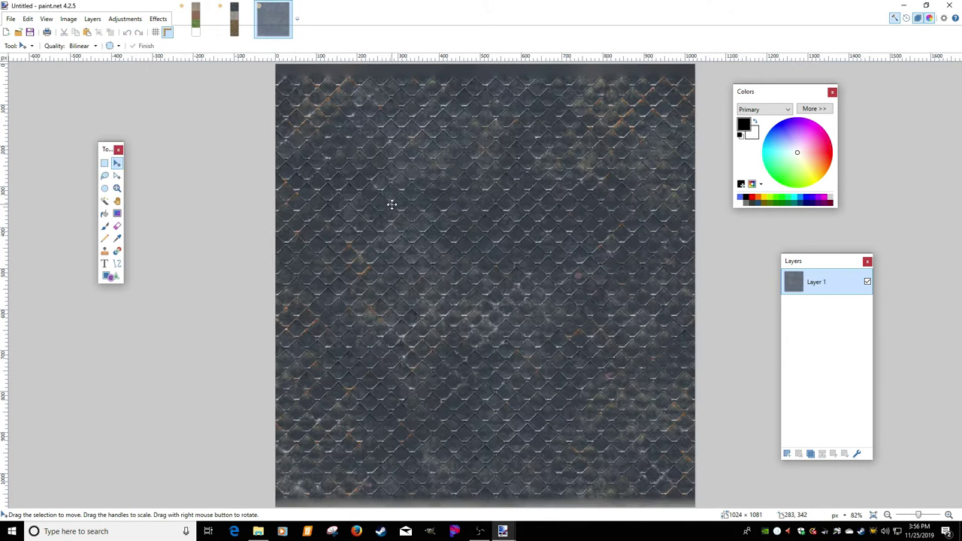
{"action": "scroll", "coordinate": [395, 215], "scroll_direction": "down", "scroll_amount": 2}
Copy the selected section of _11_diffuse.png's Layer 3 into a new layer of the new image
{"action": "left_click", "coordinate": [236, 21]}
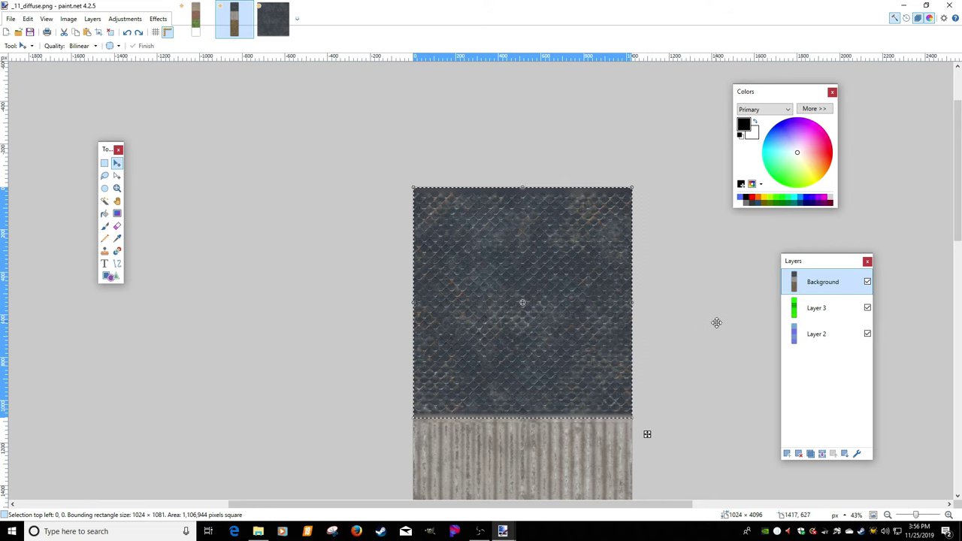
{"action": "left_click", "coordinate": [812, 309]}
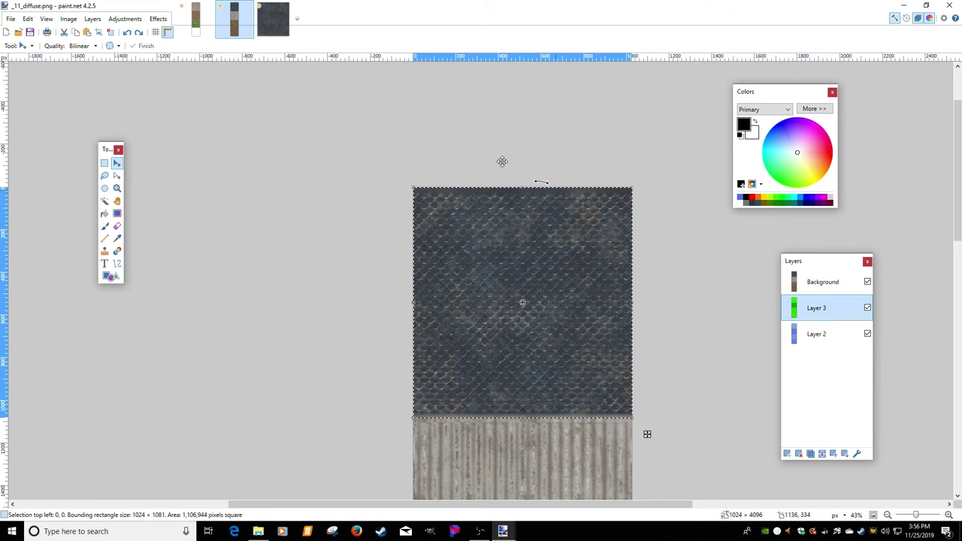
{"action": "key", "text": "ctrl+alt+v"}
{"action": "left_click", "coordinate": [27, 19]}
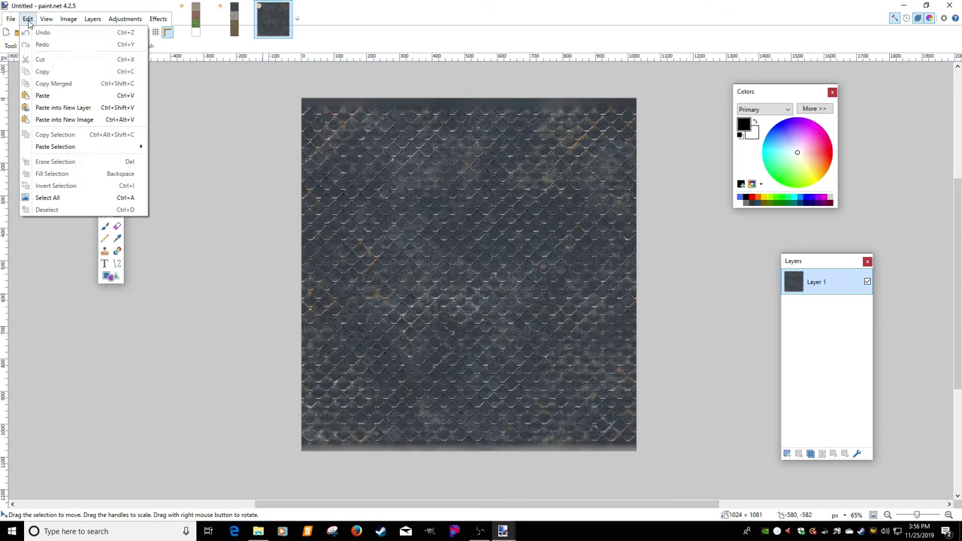
{"action": "left_click", "coordinate": [66, 109]}
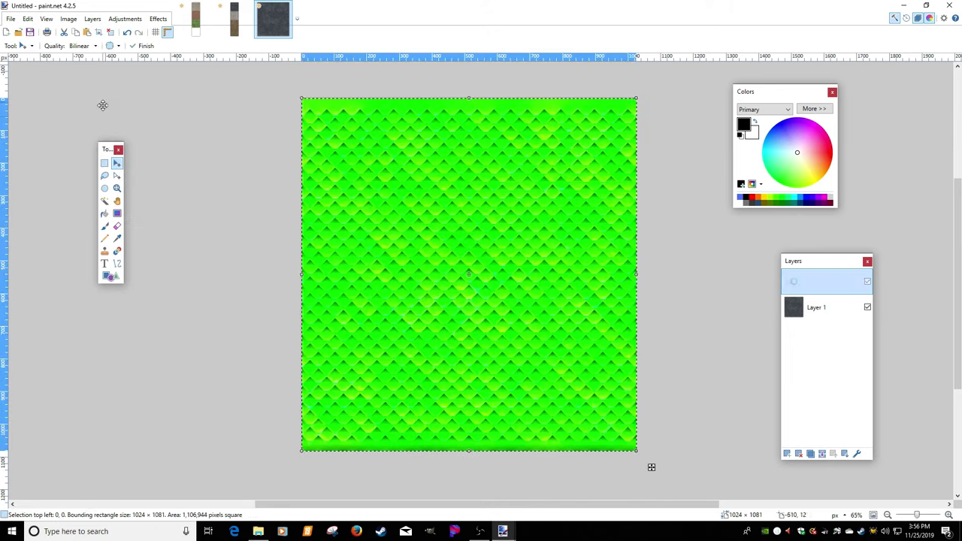
Copy the same section of _11_diffuse.png's Layer 2 into another new layer on top of the new image
{"action": "left_click", "coordinate": [241, 24]}
{"action": "left_click", "coordinate": [812, 334]}
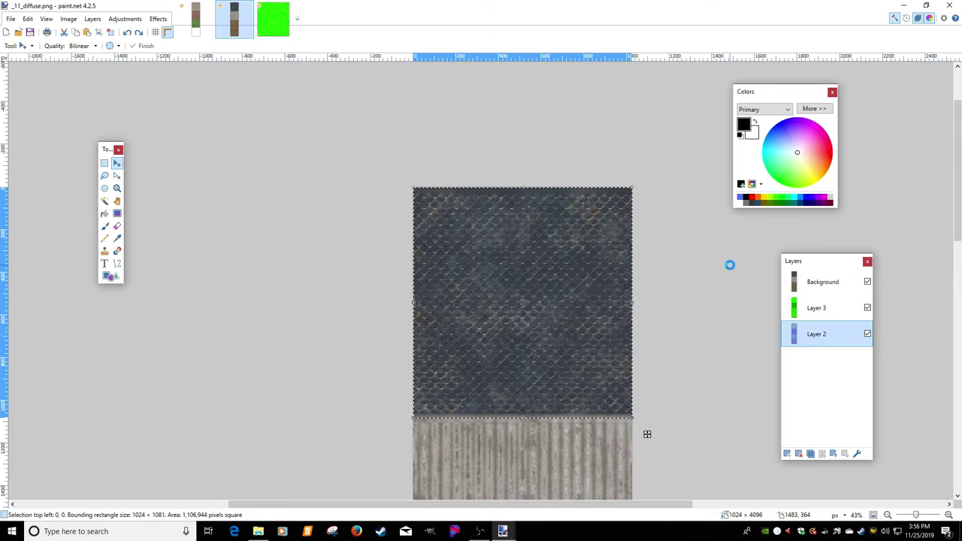
{"action": "left_click", "coordinate": [272, 19]}
{"action": "left_click", "coordinate": [28, 19]}
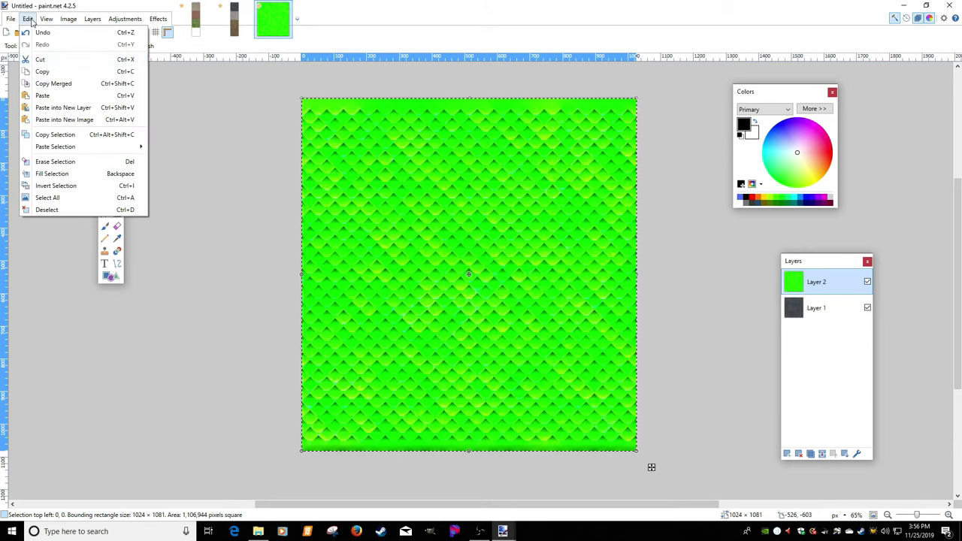
{"action": "left_click", "coordinate": [75, 108]}
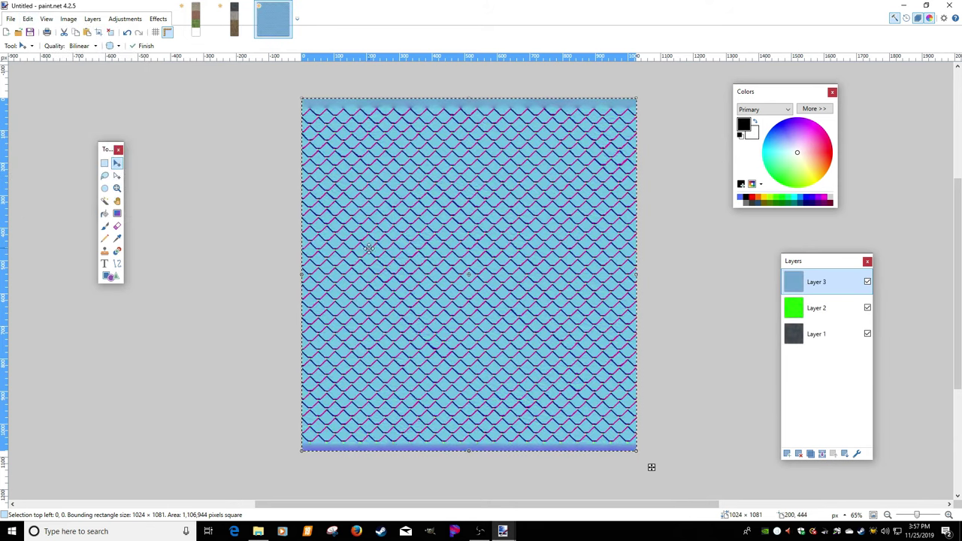
Set the new image's canvas height to 1024 pixels, keeping the 1024-pixel width and the Middle anchor
{"action": "left_click", "coordinate": [68, 19]}
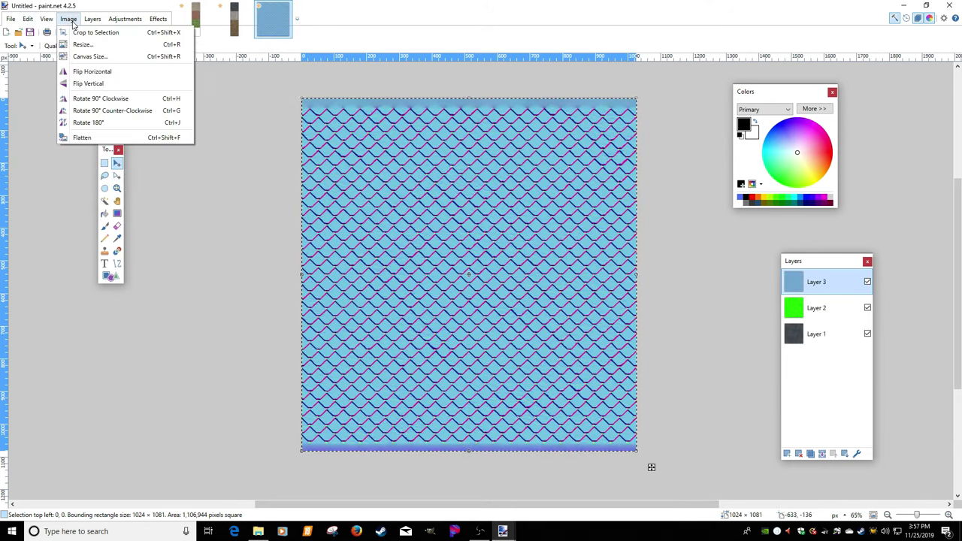
{"action": "left_click", "coordinate": [90, 57]}
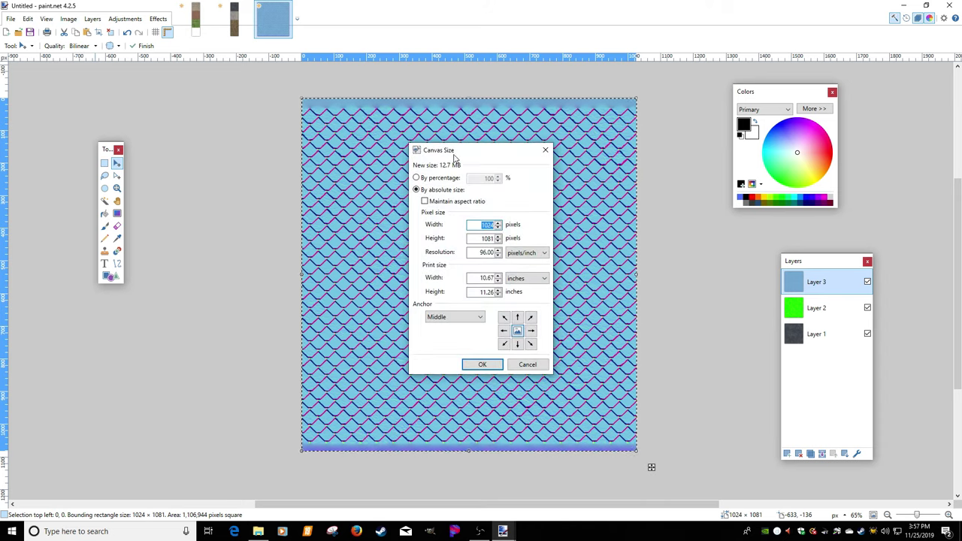
{"action": "left_click_drag", "start_coordinate": [454, 157], "coordinate": [235, 122]}
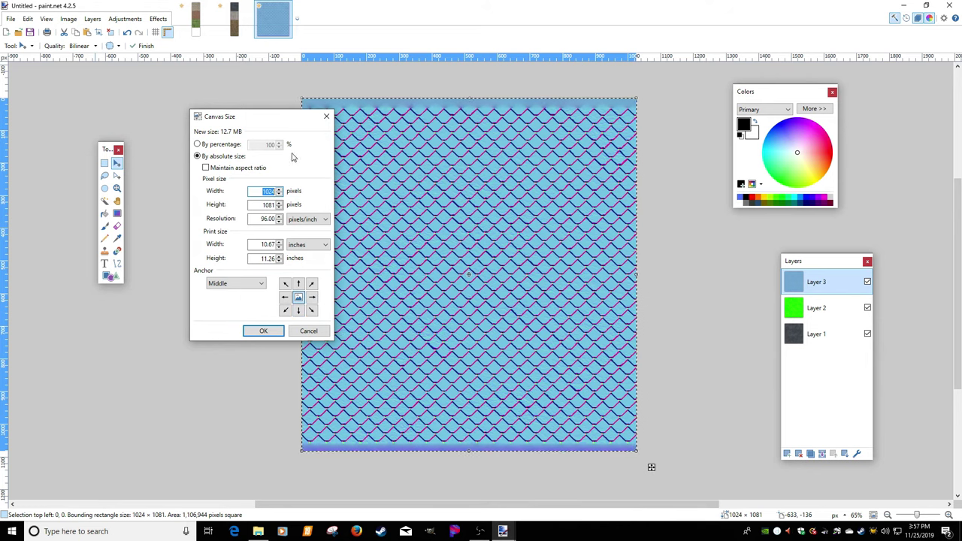
{"action": "left_click_drag", "start_coordinate": [280, 118], "coordinate": [229, 97]}
{"action": "key", "text": "Tab"}
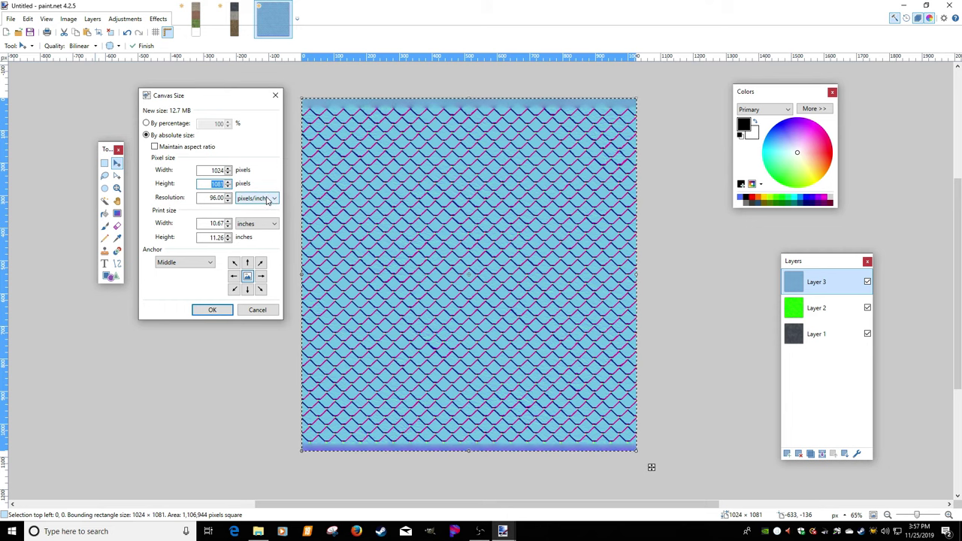
{"action": "type", "text": "1024"}
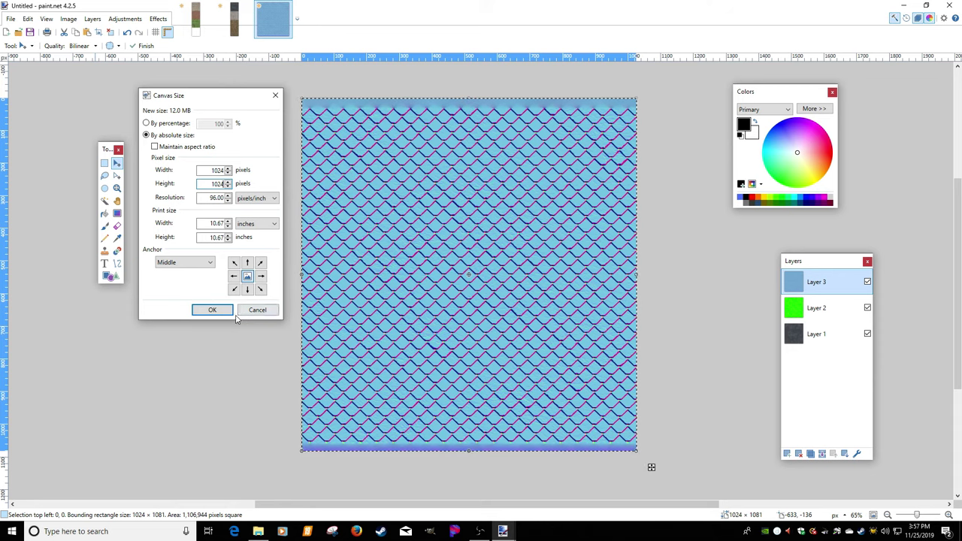
{"action": "left_click", "coordinate": [212, 310]}
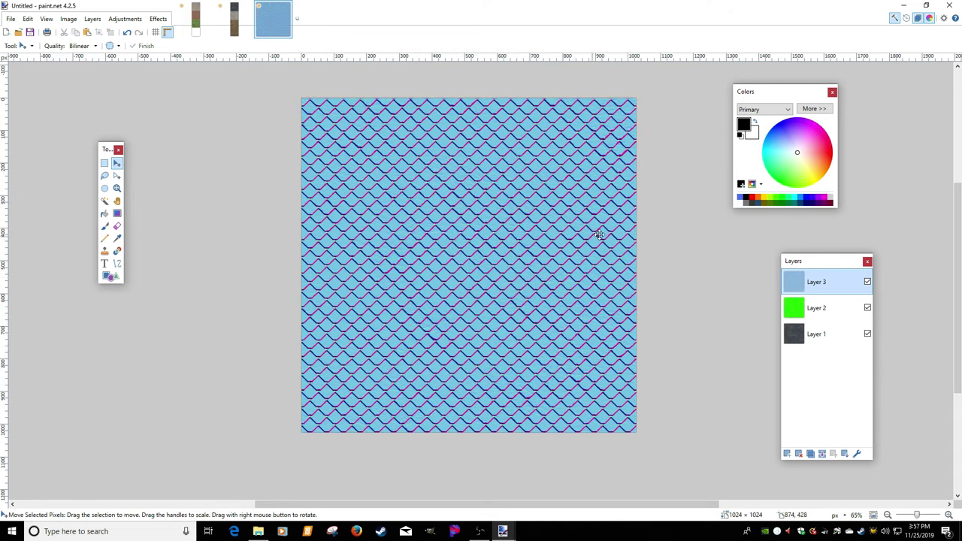
Reorder the layers so Layer 1 is uppermost, Layer 2 is in the middle and Layer 3 is lowest
{"action": "left_click_drag", "start_coordinate": [818, 283], "coordinate": [816, 333]}
{"action": "left_click_drag", "start_coordinate": [816, 284], "coordinate": [813, 324]}
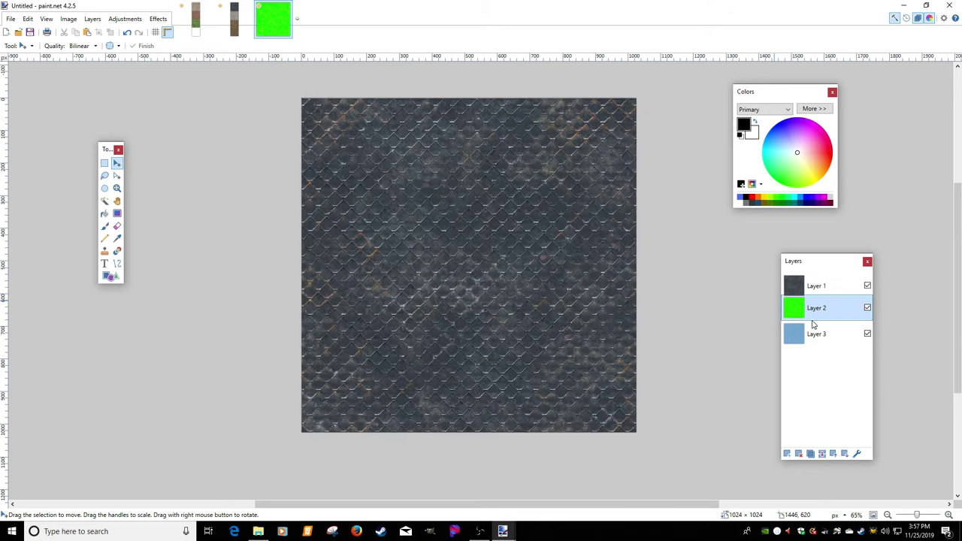
{"action": "left_click", "coordinate": [816, 285]}
Check how the dark scale textures line up by repeatedly hiding and showing Layer 1 and Layer 2, leaving all layers visible
{"action": "left_click", "coordinate": [867, 282]}
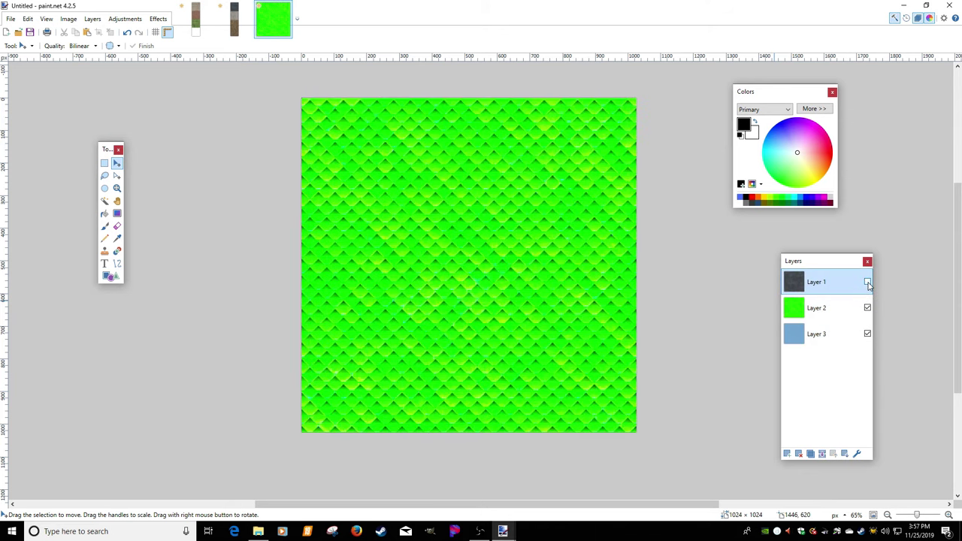
{"action": "left_click", "coordinate": [867, 283]}
{"action": "left_click", "coordinate": [867, 283]}
{"action": "left_click", "coordinate": [867, 282]}
{"action": "left_click", "coordinate": [867, 309]}
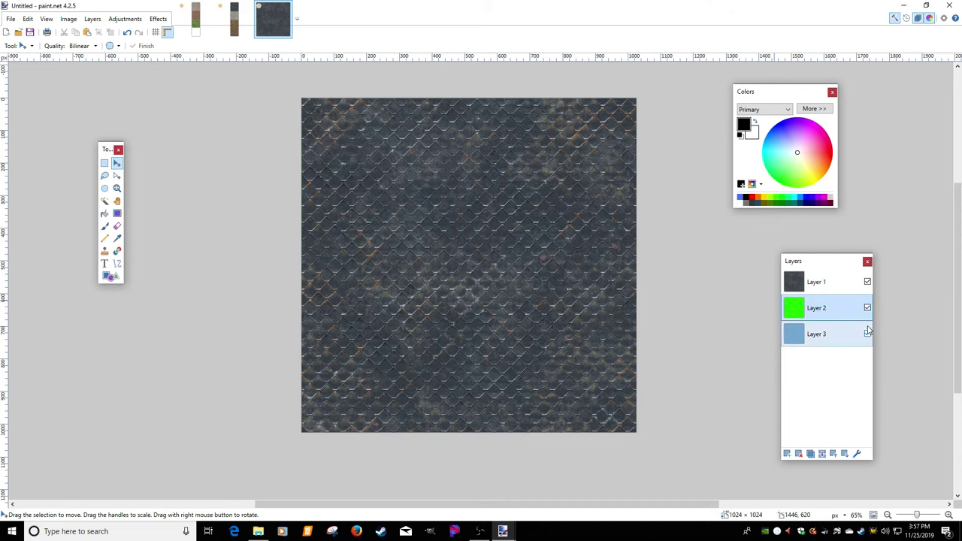
{"action": "left_click", "coordinate": [867, 283]}
{"action": "left_click", "coordinate": [867, 309]}
{"action": "left_click", "coordinate": [868, 309]}
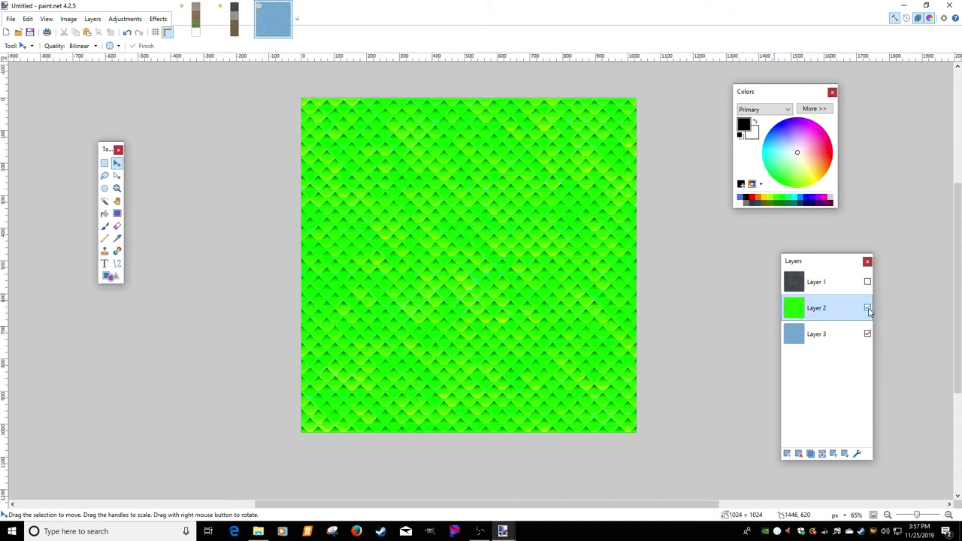
{"action": "left_click", "coordinate": [867, 308]}
{"action": "left_click", "coordinate": [867, 309]}
{"action": "left_click", "coordinate": [867, 309]}
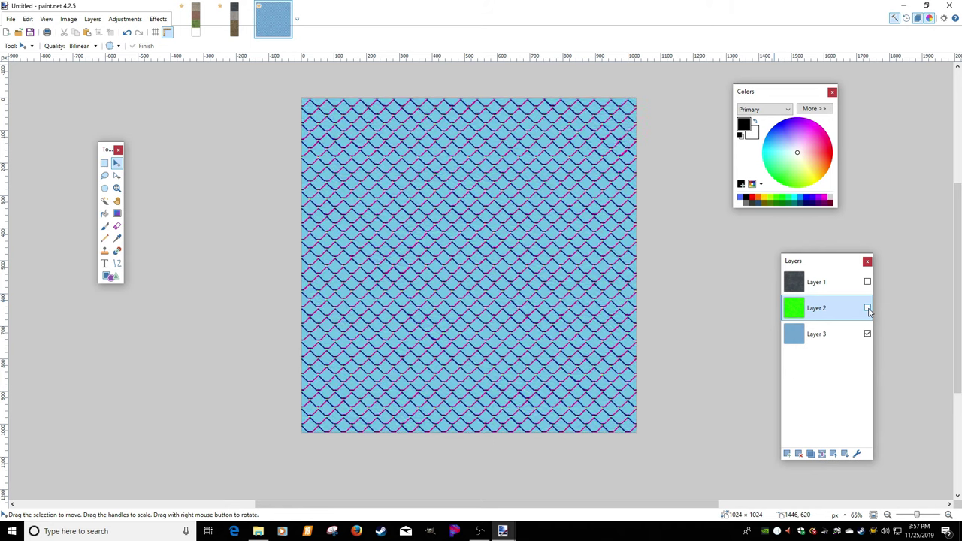
{"action": "left_click", "coordinate": [867, 308]}
{"action": "left_click", "coordinate": [868, 309]}
{"action": "left_click", "coordinate": [867, 309]}
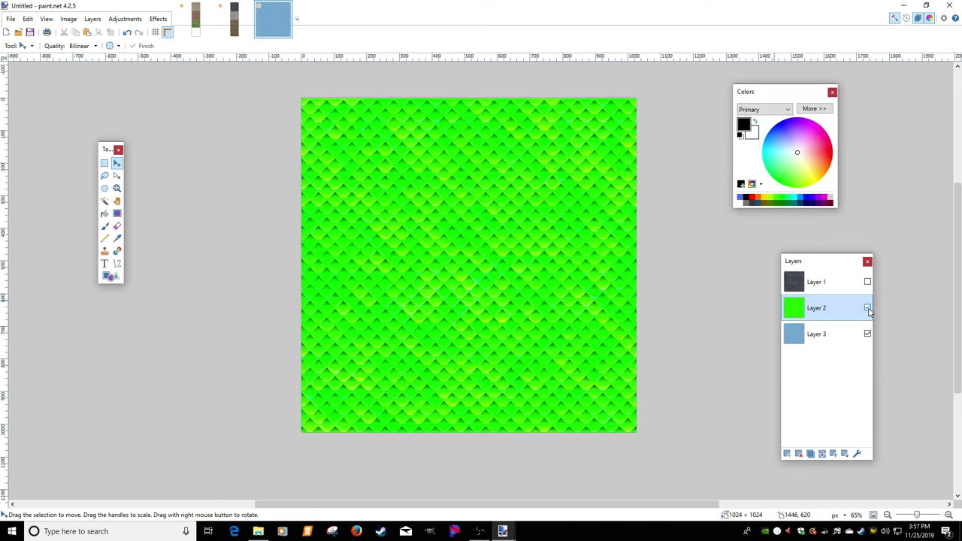
{"action": "left_click", "coordinate": [867, 283]}
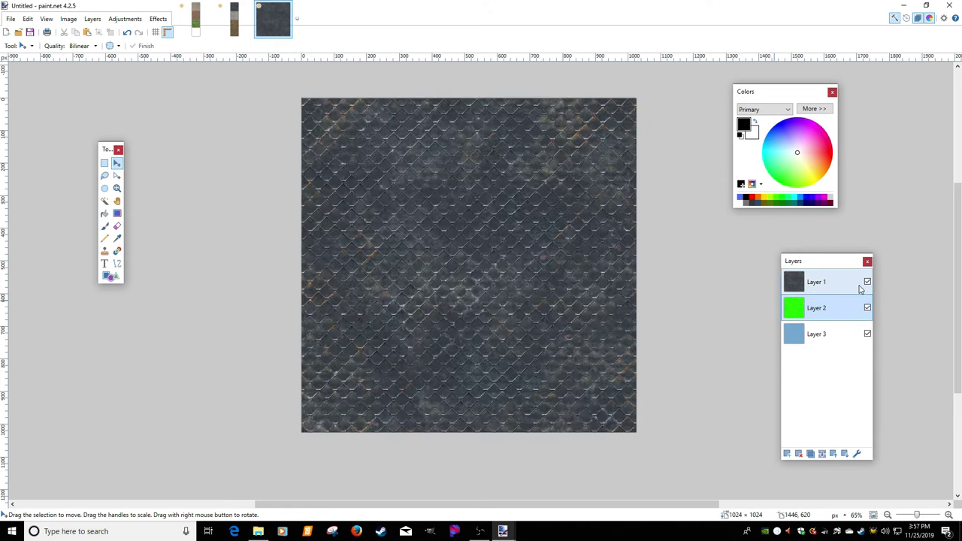
{"action": "left_click", "coordinate": [867, 333]}
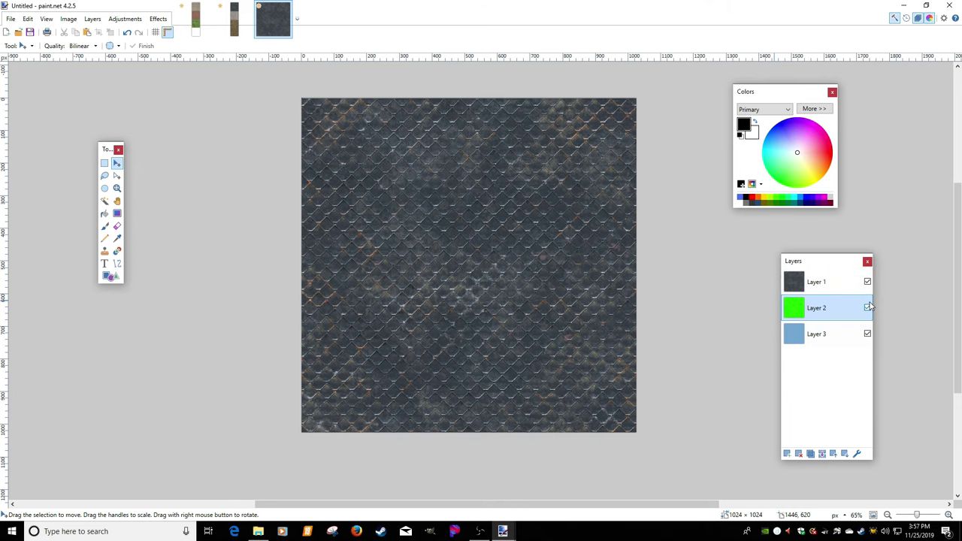
{"action": "left_click", "coordinate": [867, 282]}
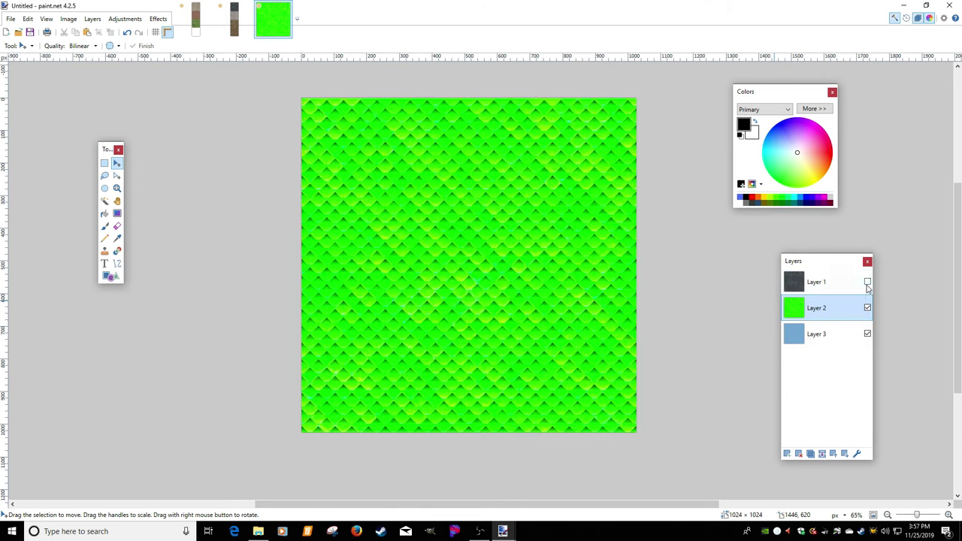
{"action": "left_click", "coordinate": [867, 283]}
{"action": "left_click", "coordinate": [868, 284]}
{"action": "left_click", "coordinate": [867, 283]}
{"action": "left_click", "coordinate": [867, 283]}
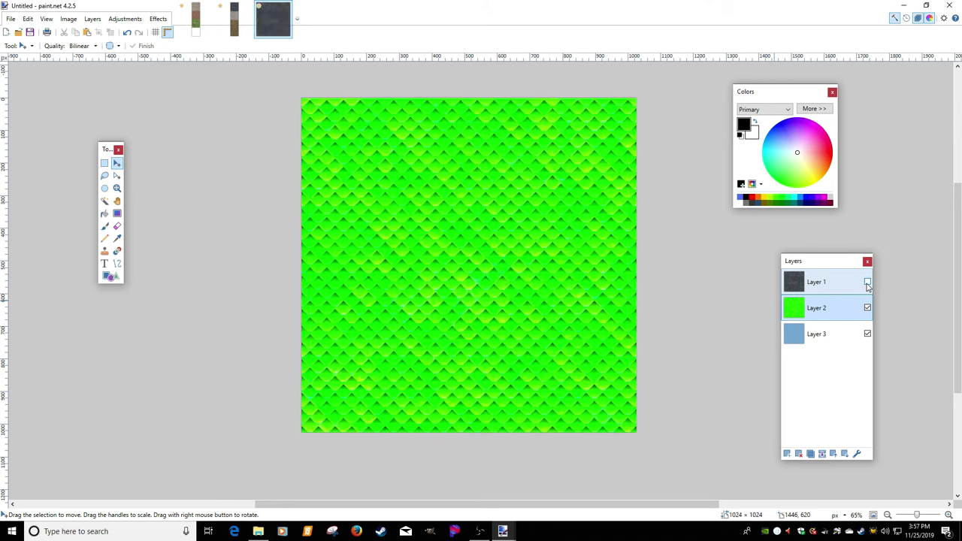
{"action": "left_click", "coordinate": [867, 283]}
{"action": "left_click", "coordinate": [867, 284]}
{"action": "left_click", "coordinate": [867, 308]}
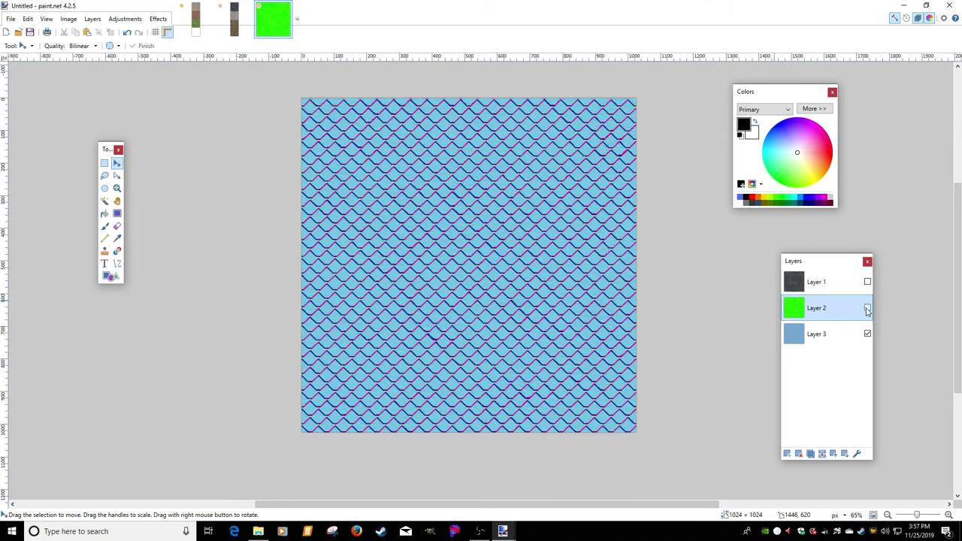
{"action": "left_click", "coordinate": [867, 308]}
{"action": "left_click", "coordinate": [867, 308]}
{"action": "left_click", "coordinate": [867, 309]}
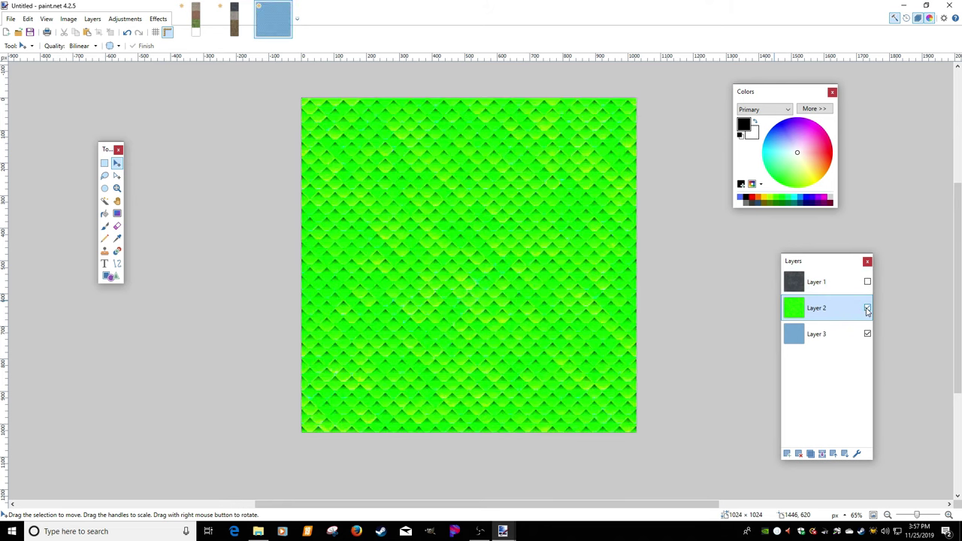
{"action": "left_click", "coordinate": [868, 308]}
{"action": "left_click", "coordinate": [867, 308]}
{"action": "left_click", "coordinate": [867, 308]}
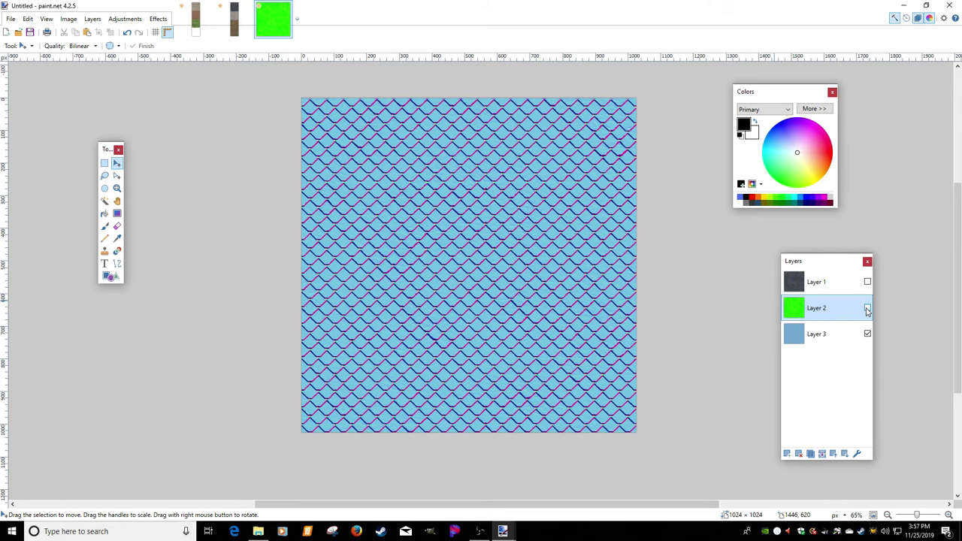
{"action": "left_click", "coordinate": [868, 309]}
{"action": "left_click", "coordinate": [867, 308]}
{"action": "left_click", "coordinate": [863, 287]}
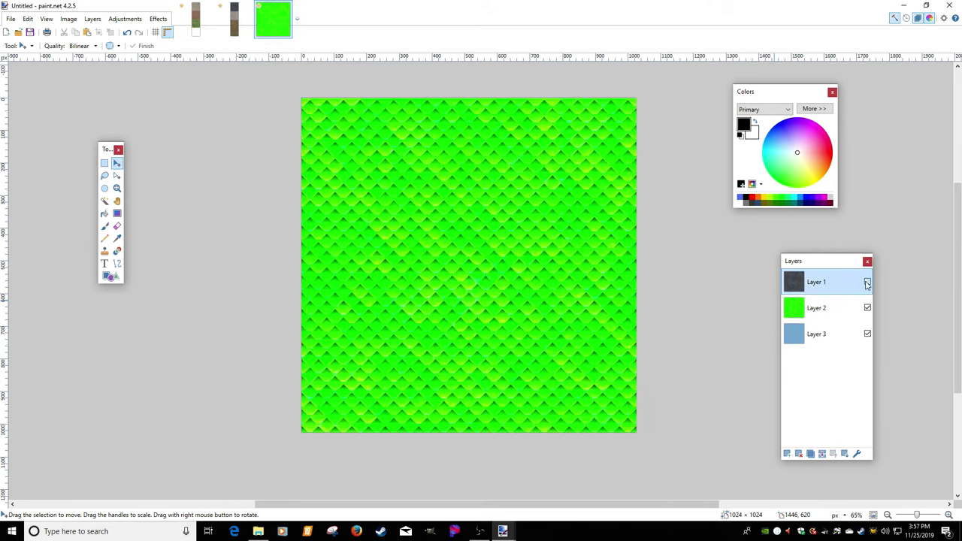
{"action": "left_click", "coordinate": [867, 282]}
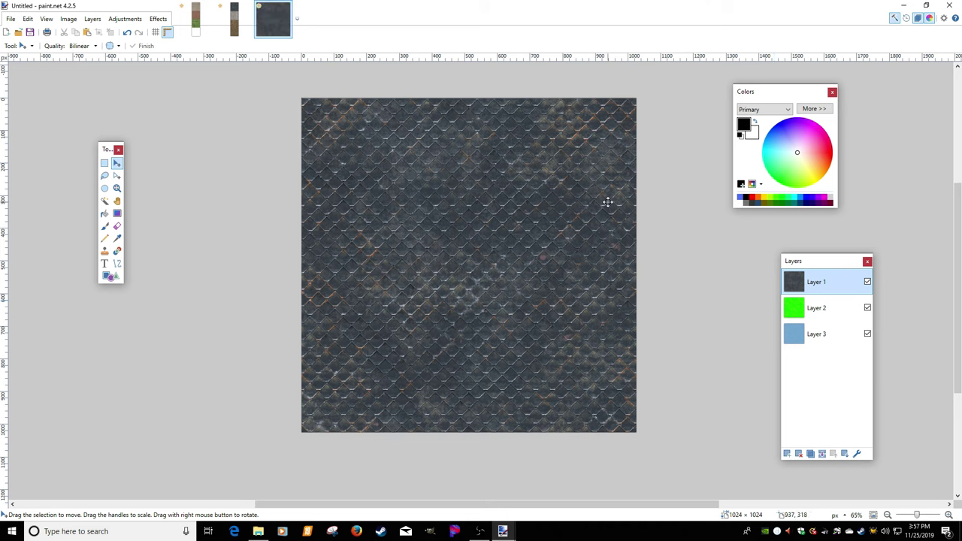
Copy the whole of the new image's Layer 1 and fill the blank lowest section of customArrayStartingGrid.png's diffuse layer with it using From Clipboard
{"action": "key", "text": "ctrl+a"}
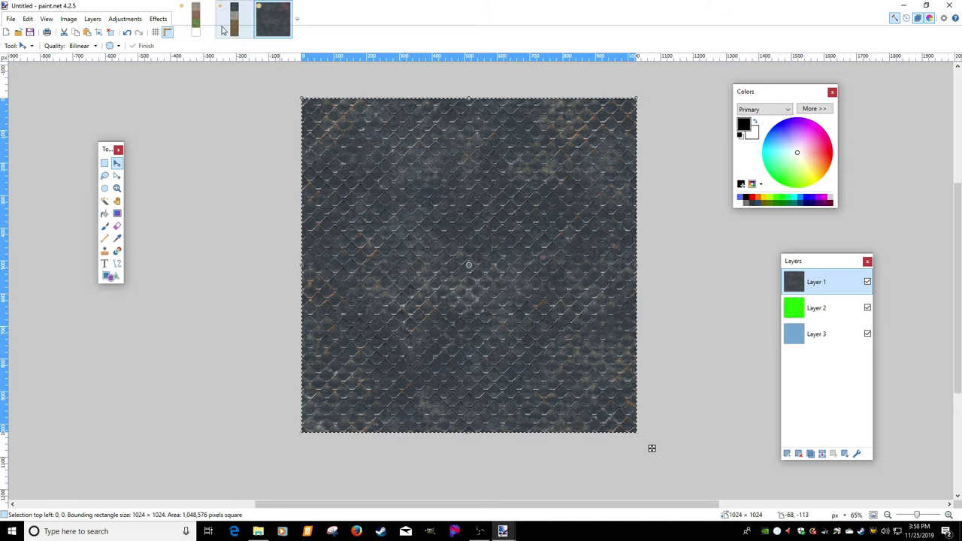
{"action": "key", "text": "ctrl+Tab"}
{"action": "left_click", "coordinate": [105, 201]}
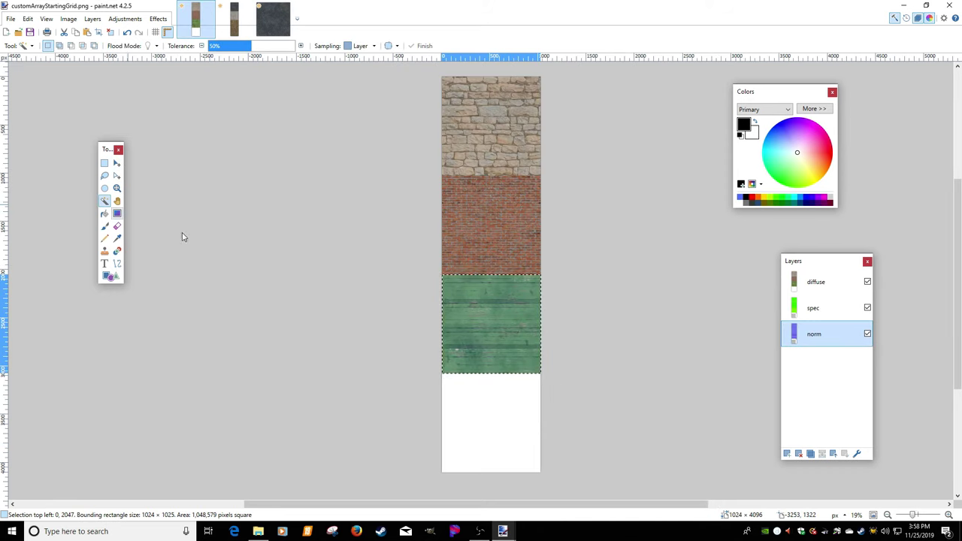
{"action": "left_click", "coordinate": [815, 282]}
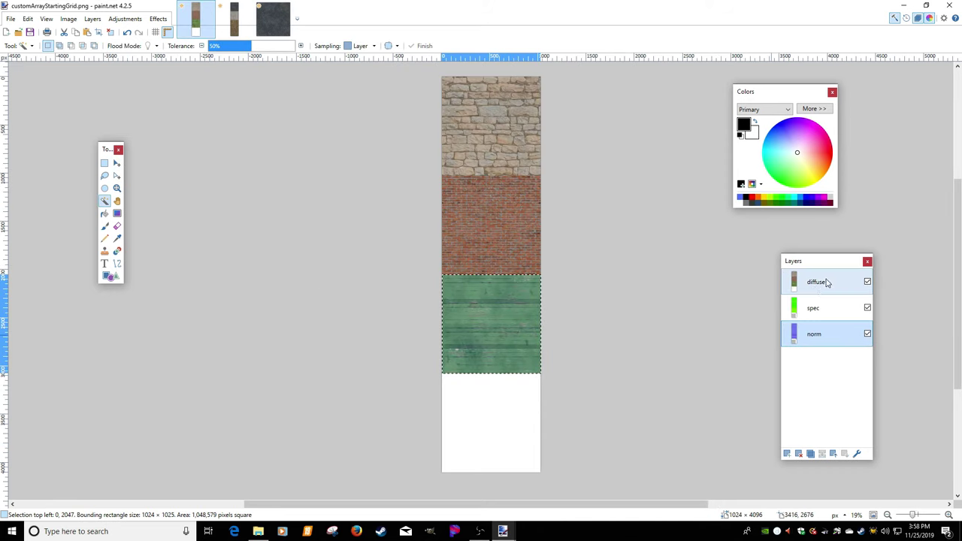
{"action": "left_click", "coordinate": [512, 406]}
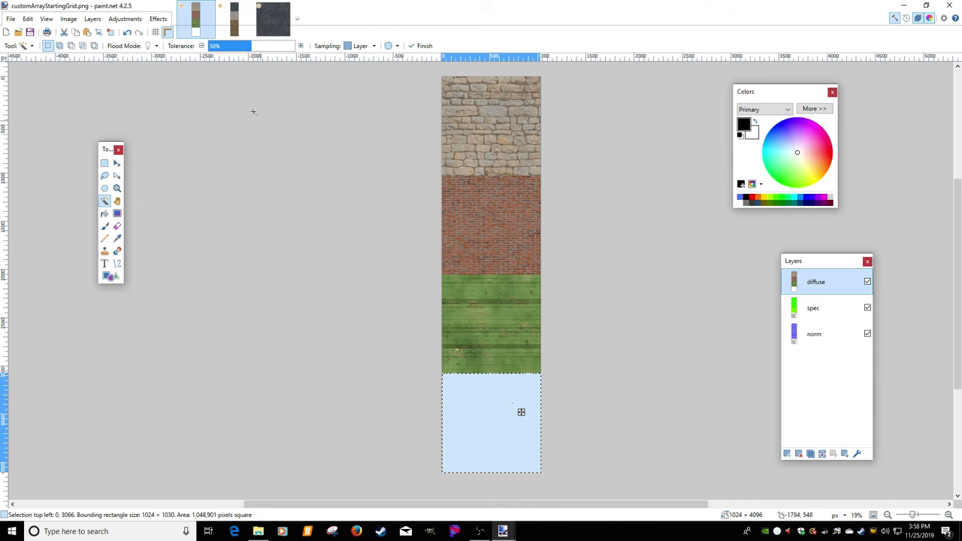
{"action": "left_click", "coordinate": [156, 21]}
{"action": "left_click", "coordinate": [188, 30]}
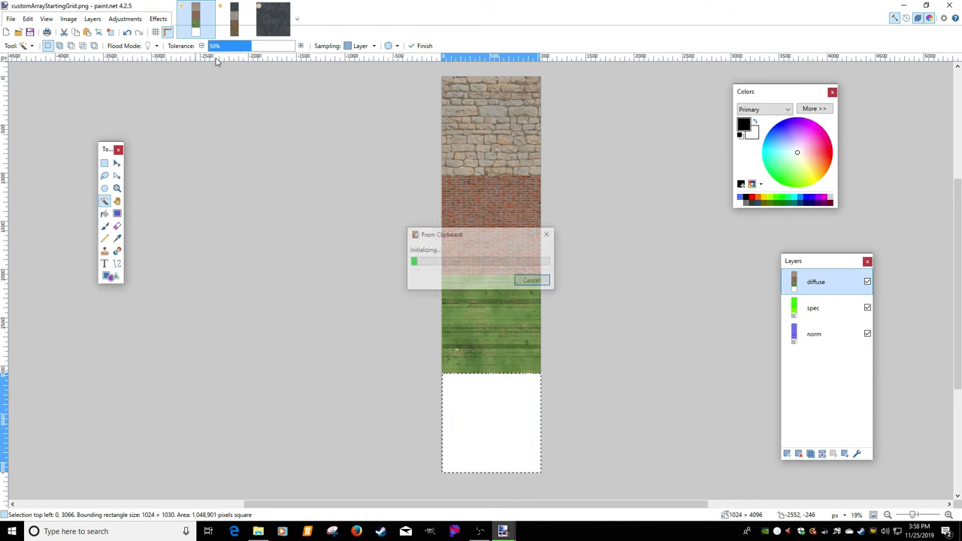
Copy the new image's Layer 2, and close _11_diffuse.png without saving its changes
{"action": "left_click", "coordinate": [289, 20]}
{"action": "left_click", "coordinate": [825, 310]}
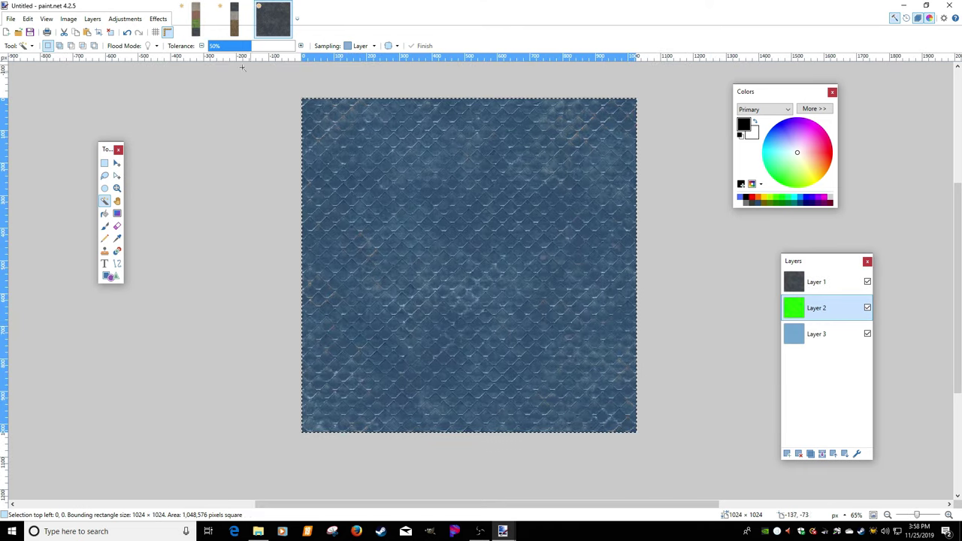
{"action": "left_click", "coordinate": [234, 19]}
{"action": "key", "text": "ctrl+w"}
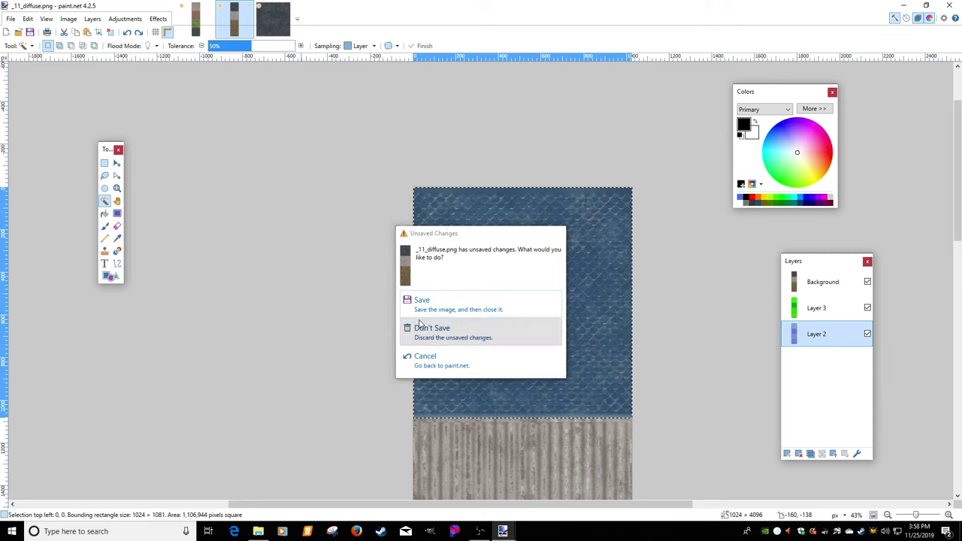
{"action": "left_click", "coordinate": [420, 325]}
Fill the selected lowest section of customArrayStartingGrid.png's spec layer with the copied Layer 2 texture using From Clipboard
{"action": "left_click", "coordinate": [196, 19]}
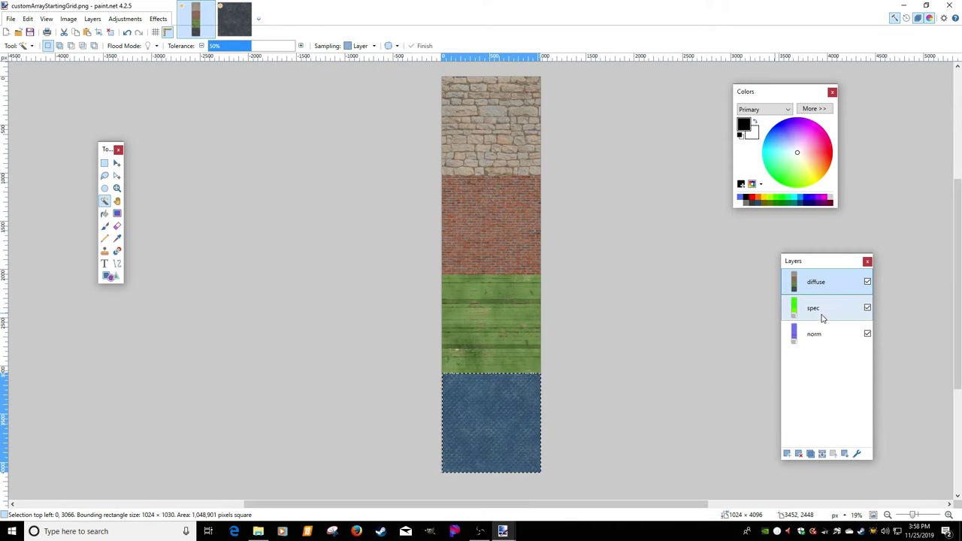
{"action": "left_click", "coordinate": [799, 315]}
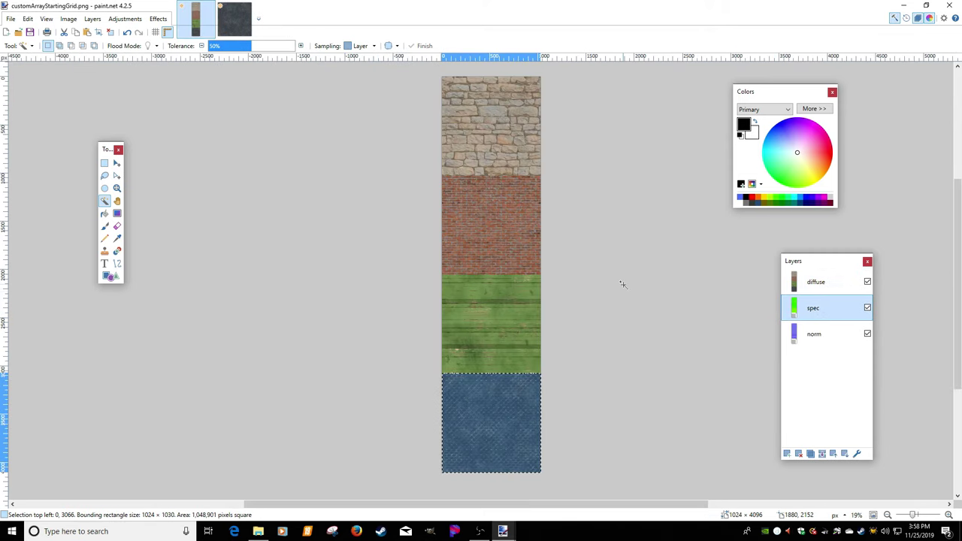
{"action": "left_click", "coordinate": [158, 19]}
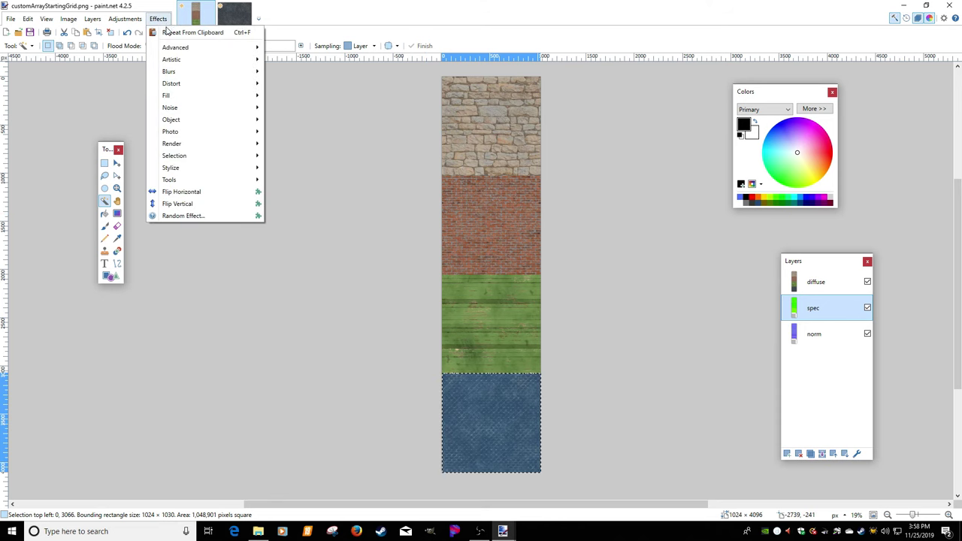
{"action": "left_click", "coordinate": [187, 31]}
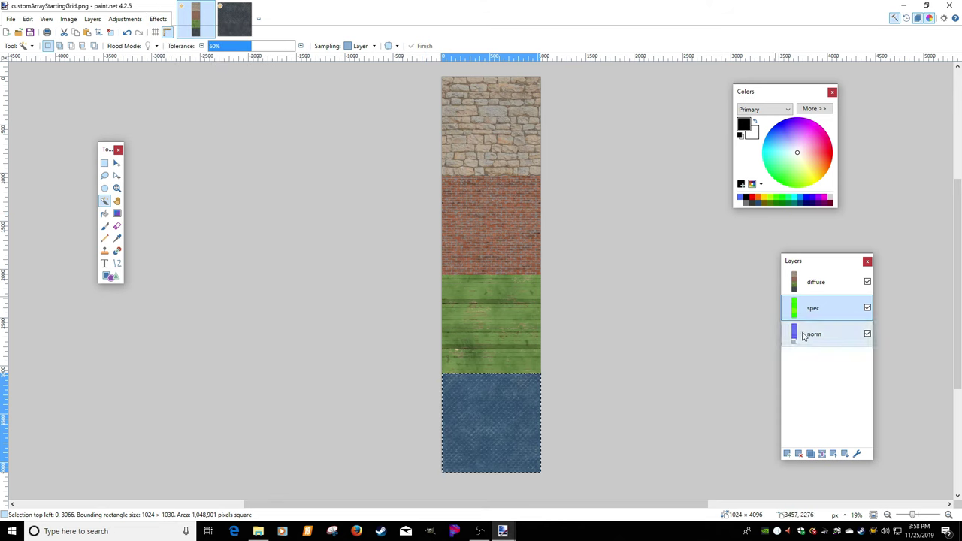
Copy the new image's Layer 3 and fill the selected lowest section of the grid's norm layer with it using From Clipboard
{"action": "left_click", "coordinate": [815, 333]}
{"action": "left_click", "coordinate": [239, 20]}
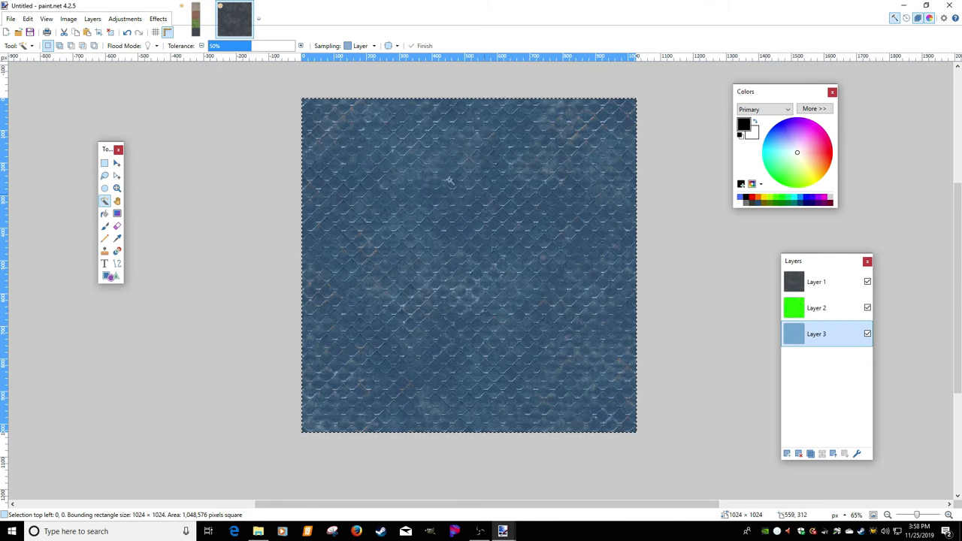
{"action": "left_click", "coordinate": [195, 19]}
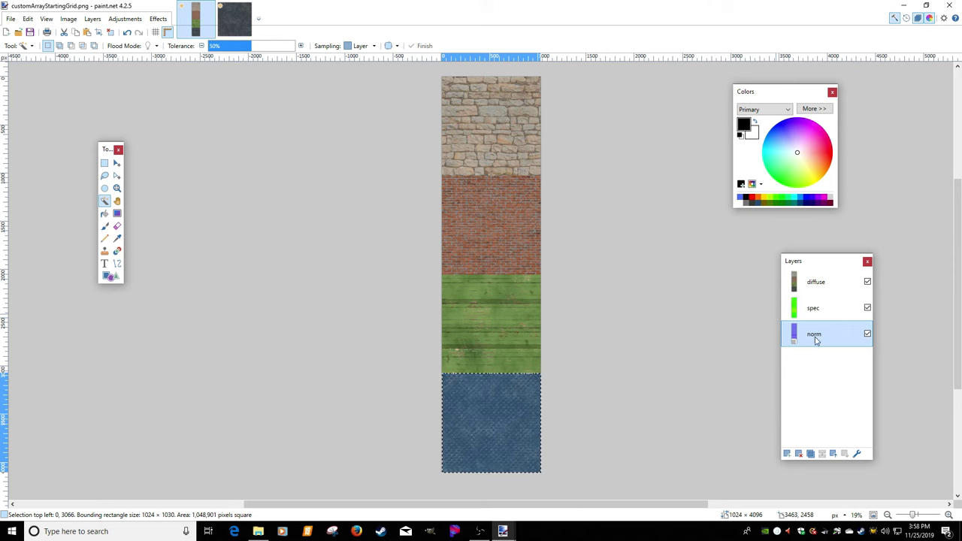
{"action": "key", "text": "ctrl+v"}
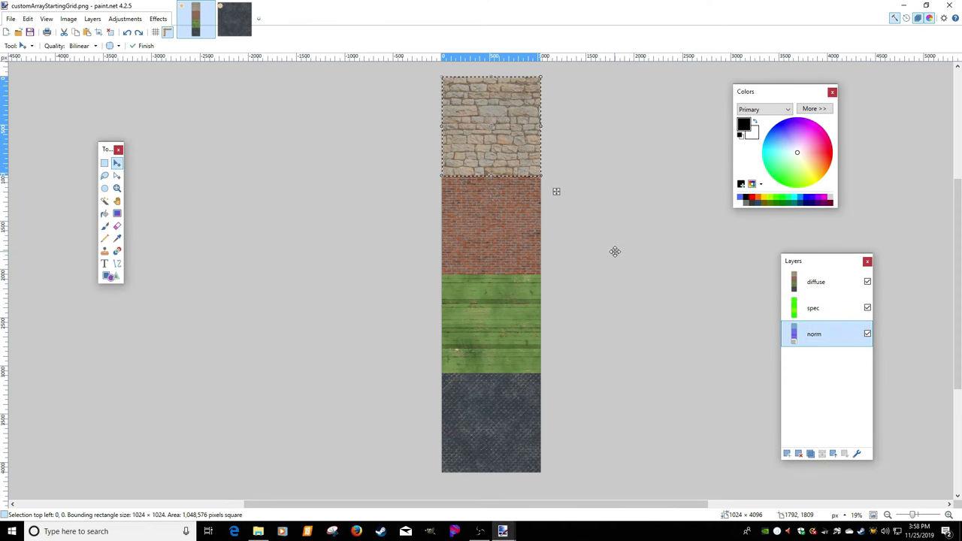
{"action": "key", "text": "ctrl+z"}
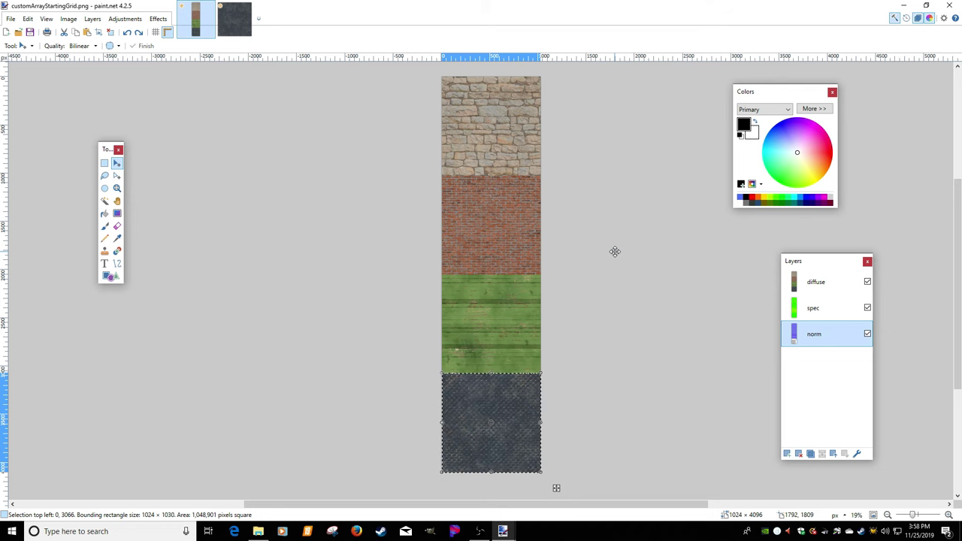
{"action": "key", "text": "ctrl+Tab"}
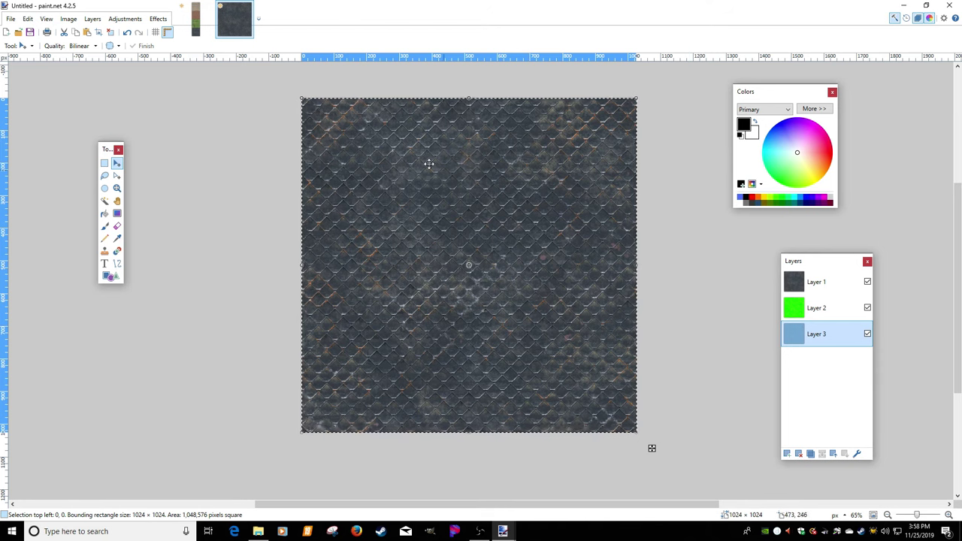
{"action": "left_click", "coordinate": [195, 19]}
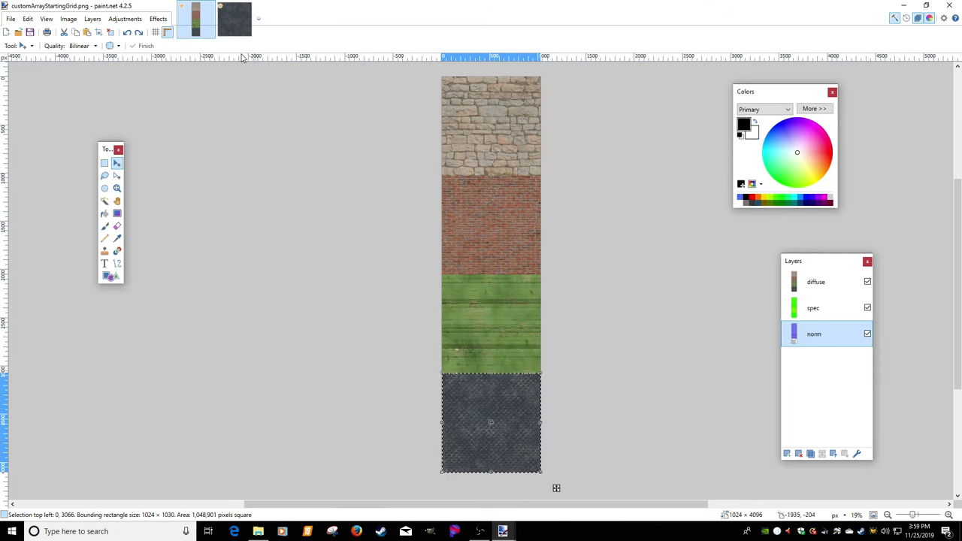
{"action": "left_click", "coordinate": [157, 19]}
{"action": "left_click", "coordinate": [180, 30]}
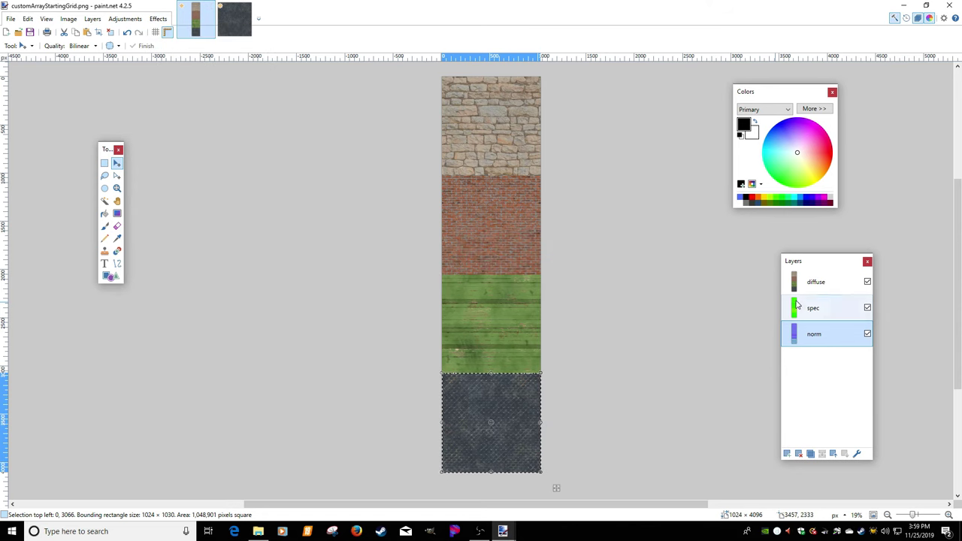
Compare the grid's diffuse and spec textures by toggling the diffuse layer's visibility, leaving it shown
{"action": "left_click", "coordinate": [824, 286]}
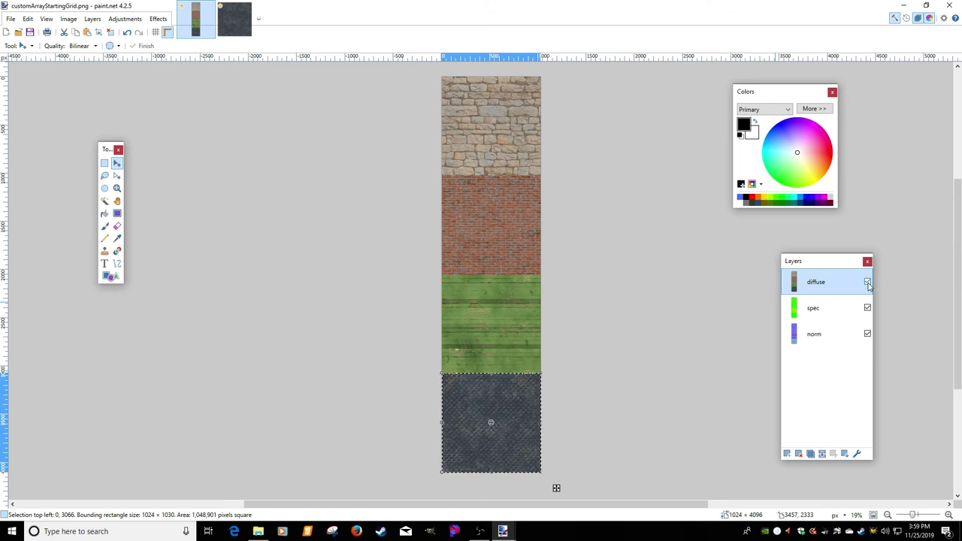
{"action": "left_click", "coordinate": [867, 283]}
{"action": "left_click", "coordinate": [868, 282]}
{"action": "left_click", "coordinate": [868, 283]}
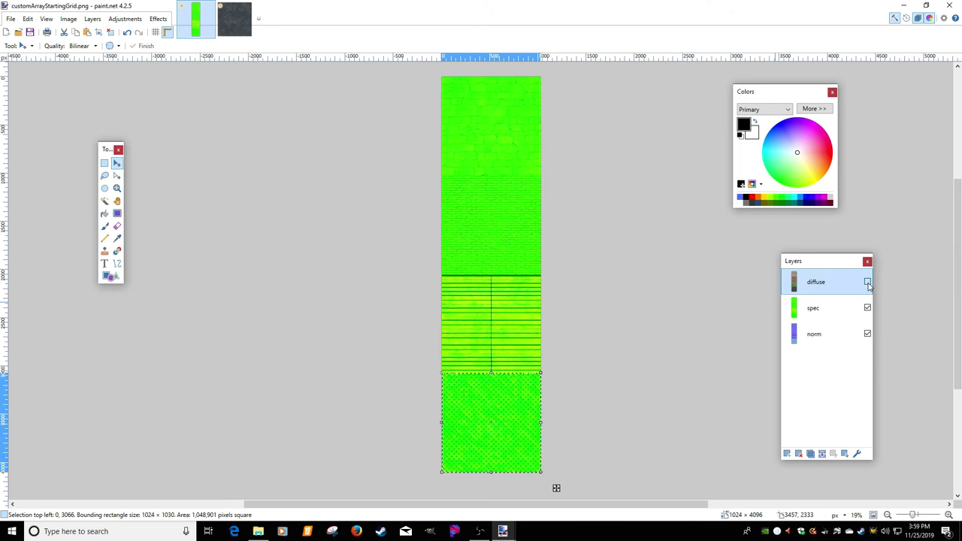
{"action": "left_click", "coordinate": [867, 283]}
{"action": "left_click", "coordinate": [867, 282]}
{"action": "left_click", "coordinate": [867, 282]}
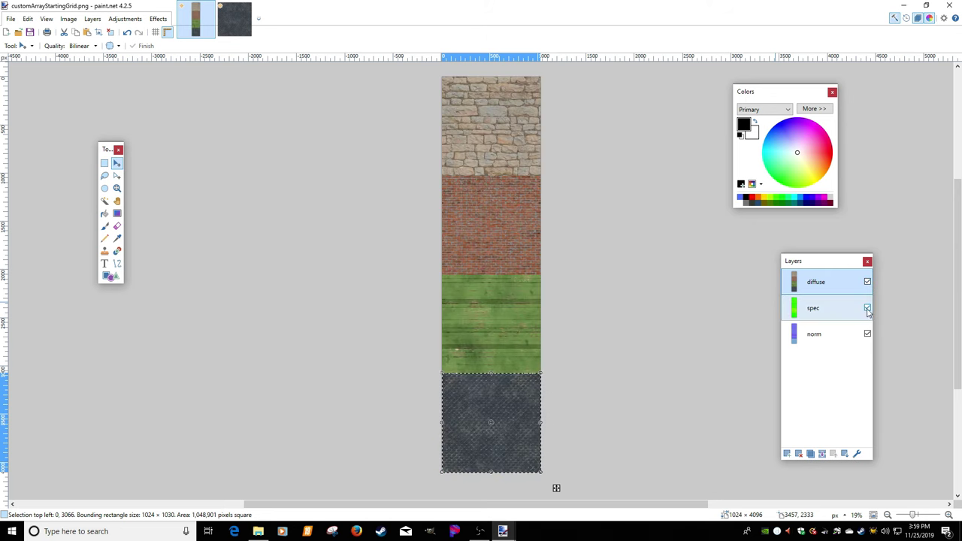
Compare the grid's spec and norm textures by hiding diffuse and toggling spec's visibility, leaving all layers shown
{"action": "left_click", "coordinate": [867, 282]}
{"action": "left_click", "coordinate": [867, 309]}
{"action": "left_click", "coordinate": [868, 309]}
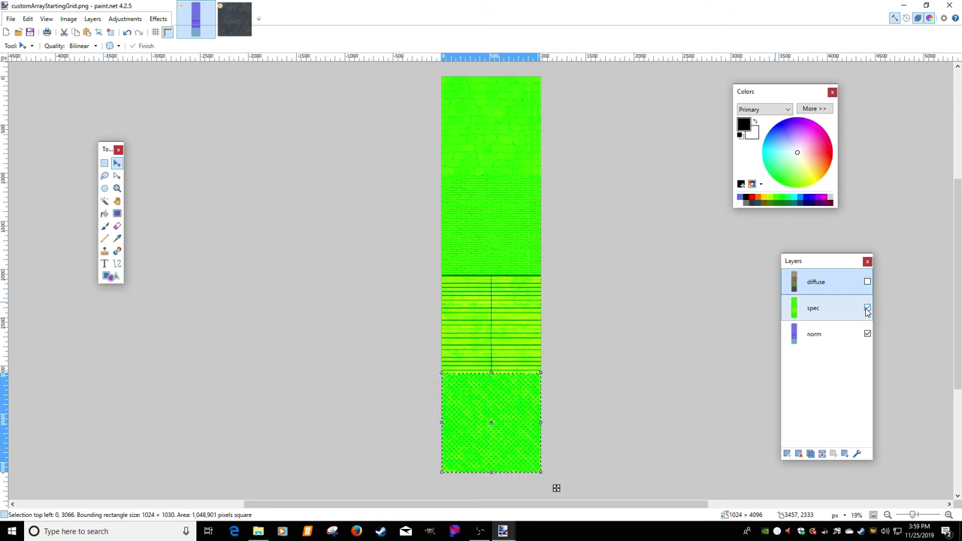
{"action": "left_click", "coordinate": [867, 309]}
{"action": "left_click", "coordinate": [867, 309]}
{"action": "left_click", "coordinate": [867, 309]}
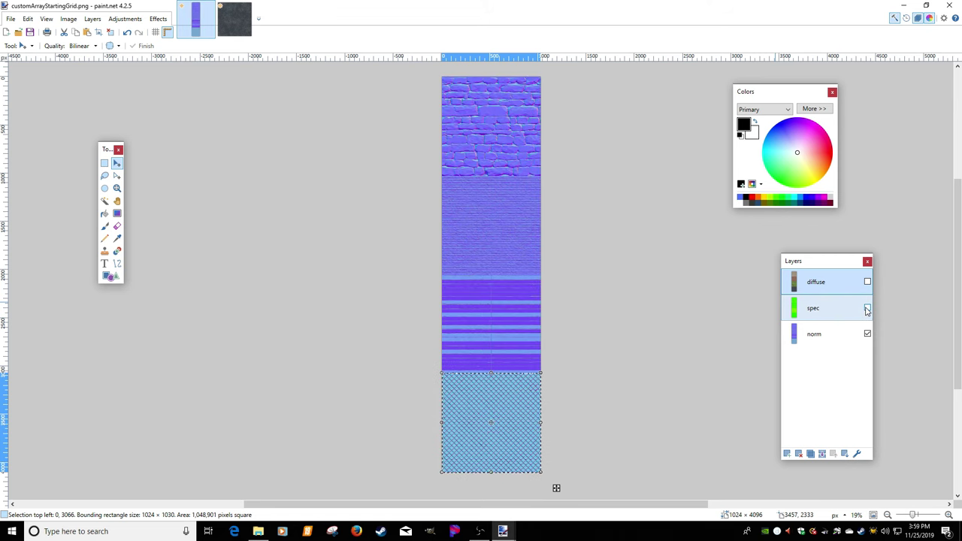
{"action": "left_click", "coordinate": [868, 308]}
{"action": "left_click", "coordinate": [868, 308]}
{"action": "left_click", "coordinate": [867, 308]}
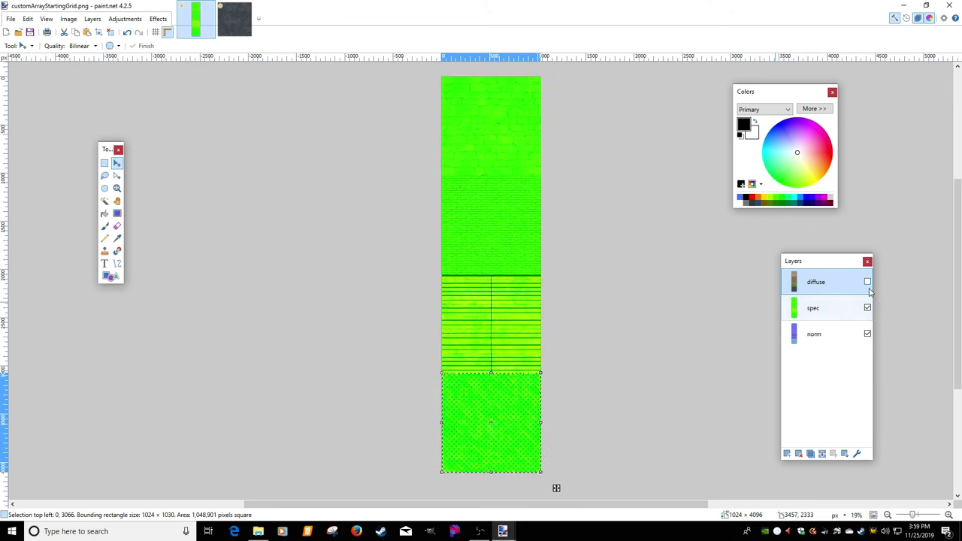
{"action": "left_click", "coordinate": [868, 281]}
Close the untitled scale texture image without saving its changes
{"action": "left_click", "coordinate": [234, 19]}
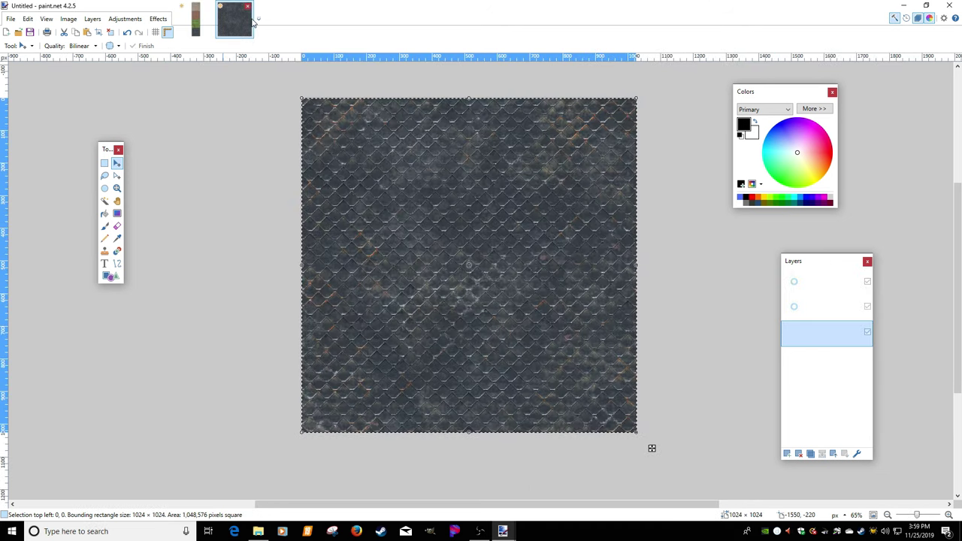
{"action": "key", "text": "ctrl+w"}
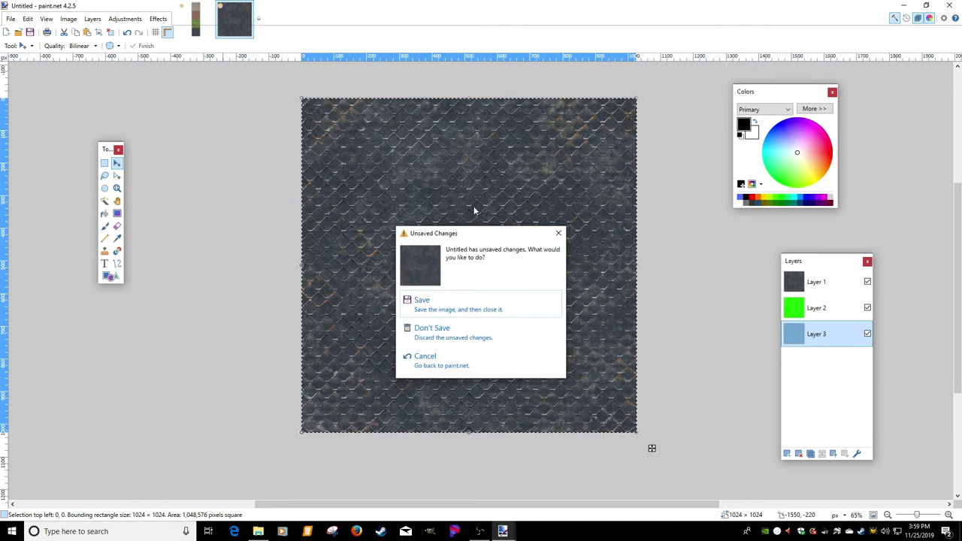
{"action": "left_click", "coordinate": [469, 339]}
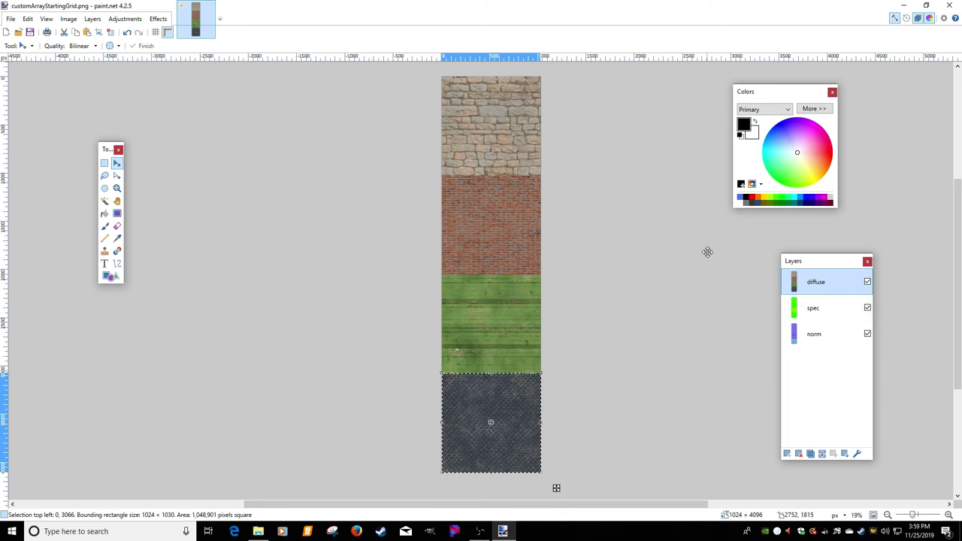
Delete the grid's spec and norm layers, and save the remaining diffuse layer as 2_diffuse in DirectDraw Surface (DDS) format in buildingArraysCustom
{"action": "left_click", "coordinate": [811, 308]}
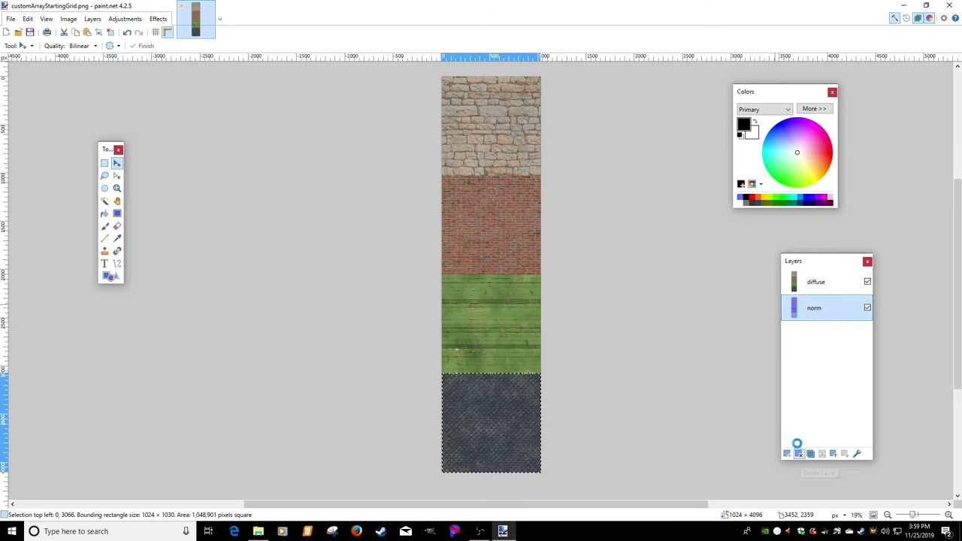
{"action": "left_click", "coordinate": [11, 19]}
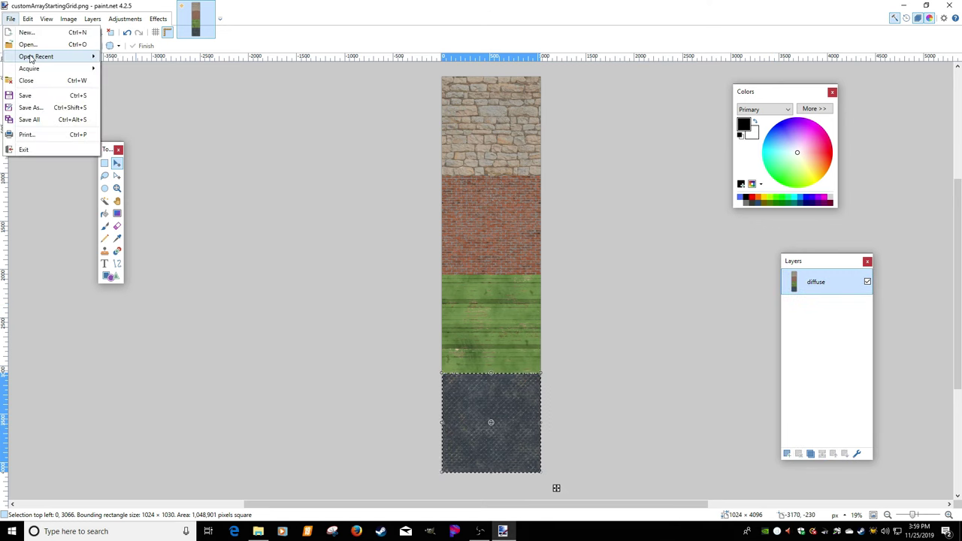
{"action": "left_click", "coordinate": [30, 110]}
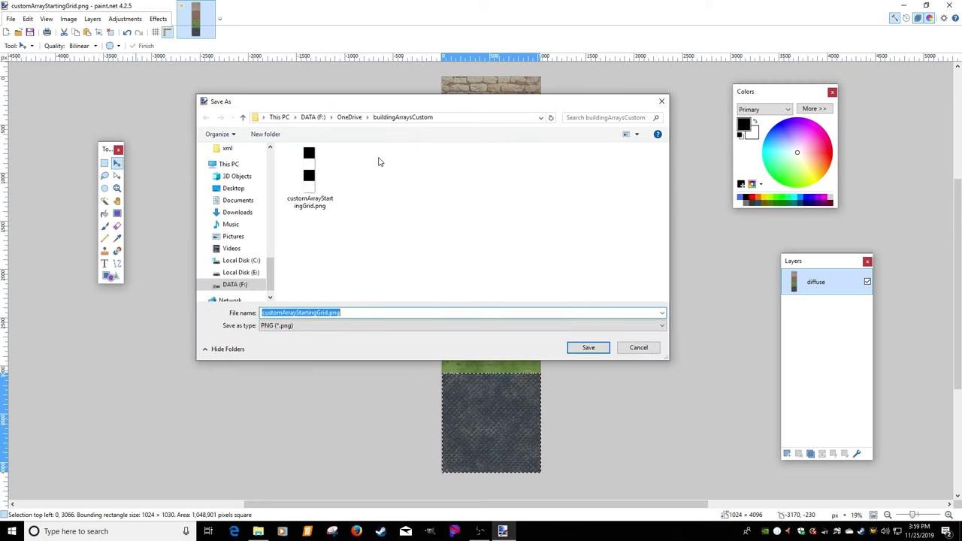
{"action": "left_click", "coordinate": [351, 118]}
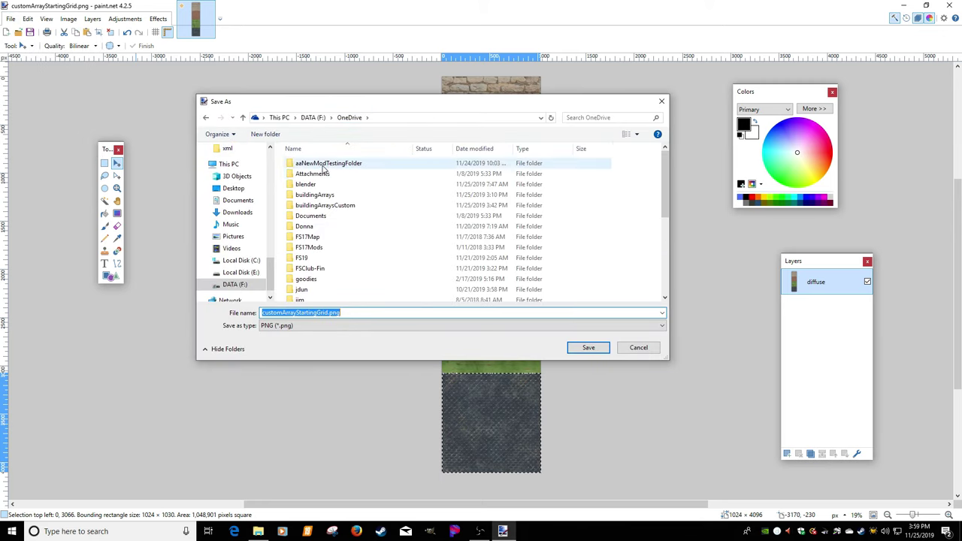
{"action": "double_click", "coordinate": [337, 207]}
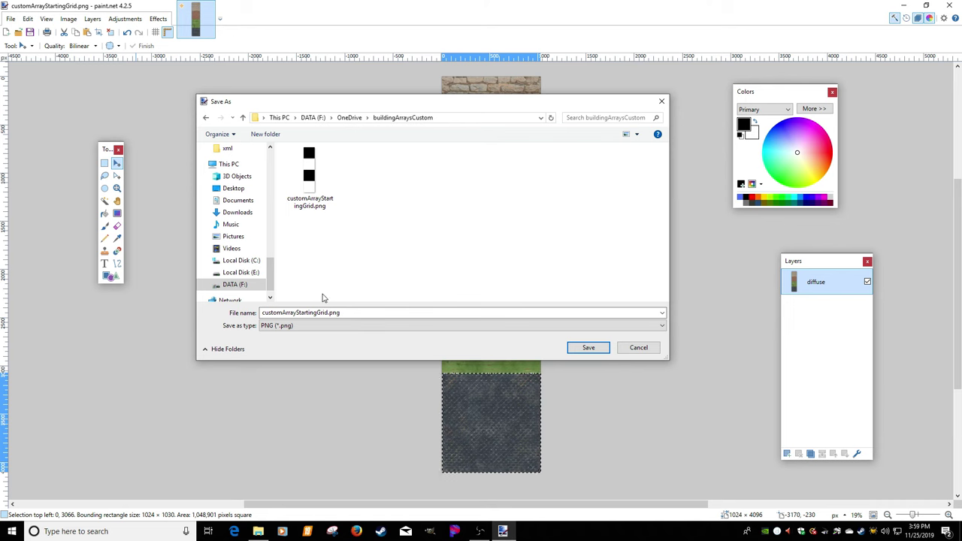
{"action": "left_click", "coordinate": [314, 326]}
{"action": "left_click", "coordinate": [301, 391]}
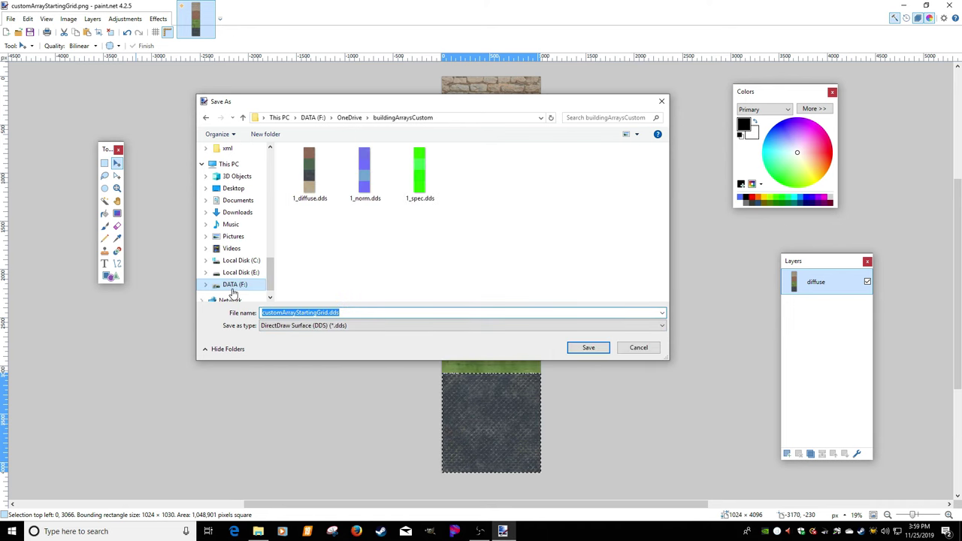
{"action": "type", "text": "2_diffuse"}
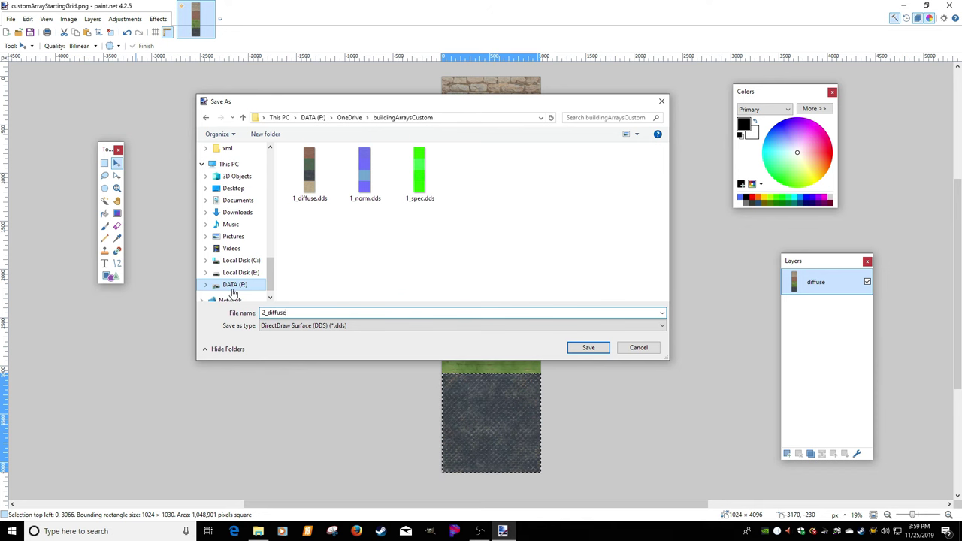
{"action": "key", "text": "Return"}
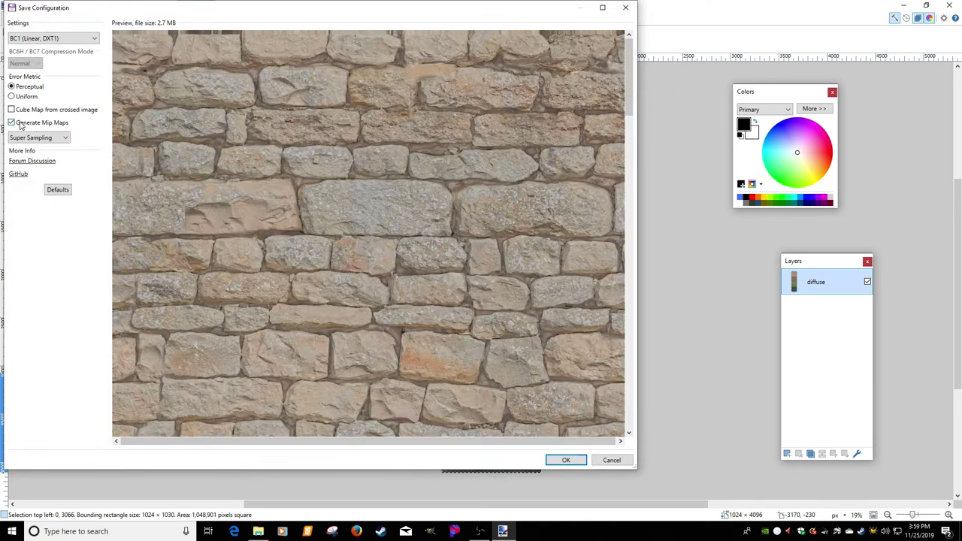
{"action": "left_click", "coordinate": [580, 460]}
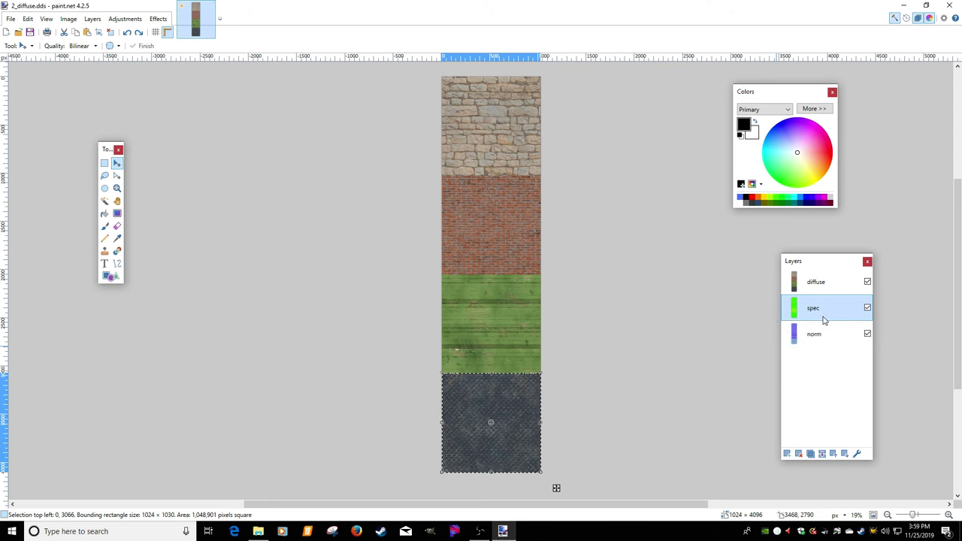
Bring back the deleted layers, and delete diffuse and norm to leave only the spec layer
{"action": "left_click", "coordinate": [846, 280]}
{"action": "left_click", "coordinate": [798, 455]}
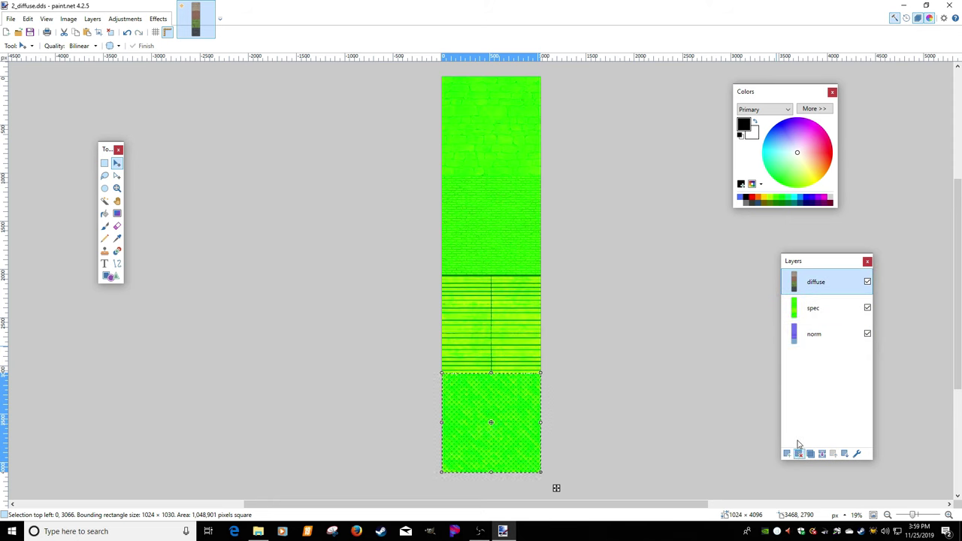
{"action": "left_click", "coordinate": [810, 319]}
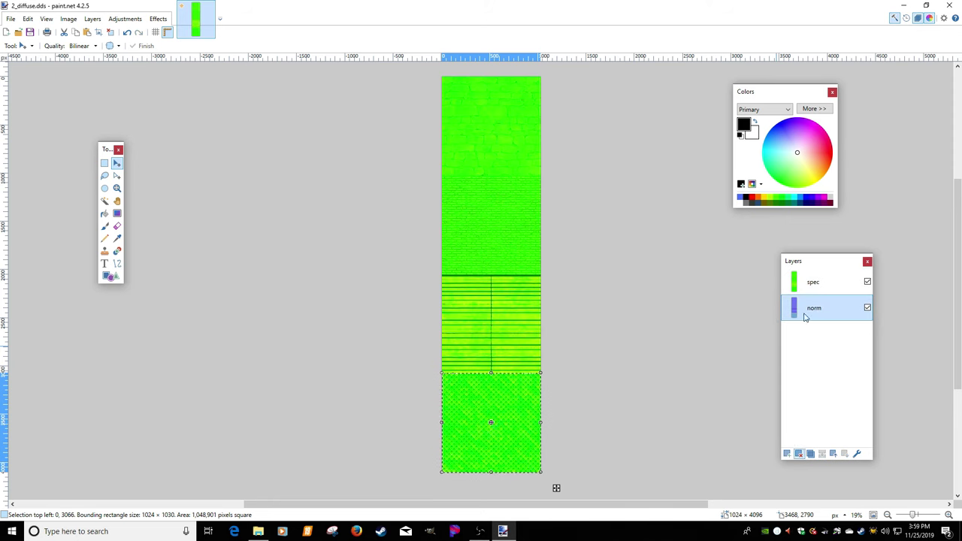
{"action": "key", "text": "ctrl+shift+Delete"}
Save the spec-only image as 2_spec.dds in the buildingArraysCustom folder, keeping the current DDS settings
{"action": "left_click", "coordinate": [11, 19]}
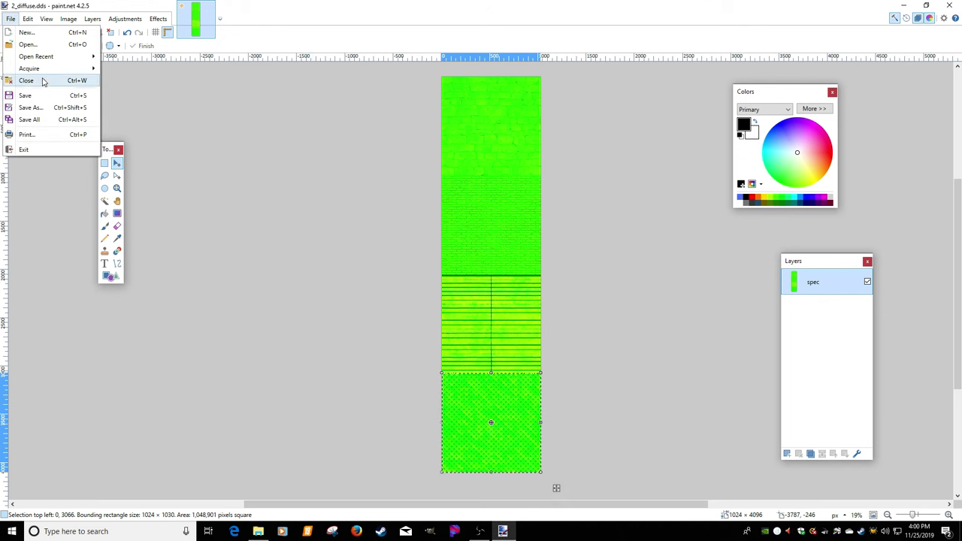
{"action": "left_click", "coordinate": [48, 108]}
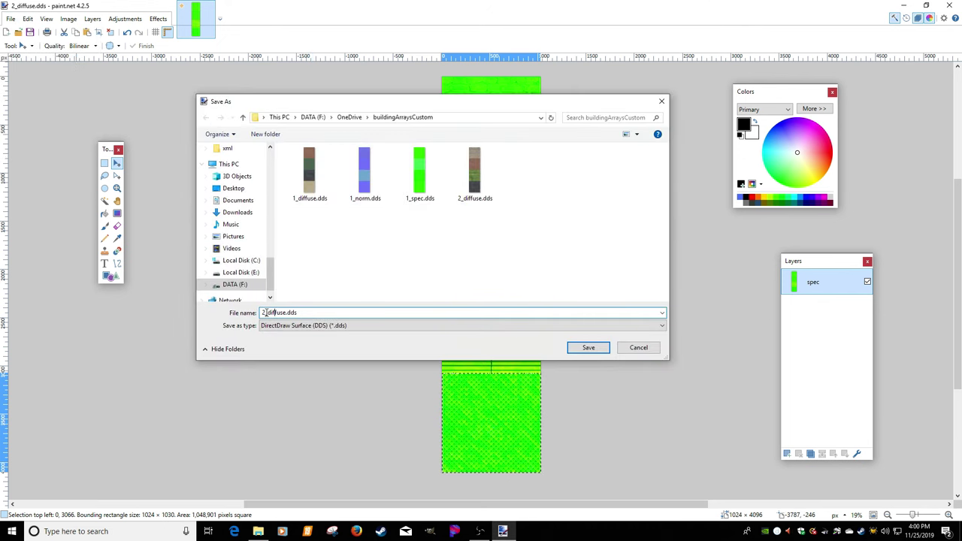
{"action": "type", "text": "2_spec"}
{"action": "key", "text": "Return"}
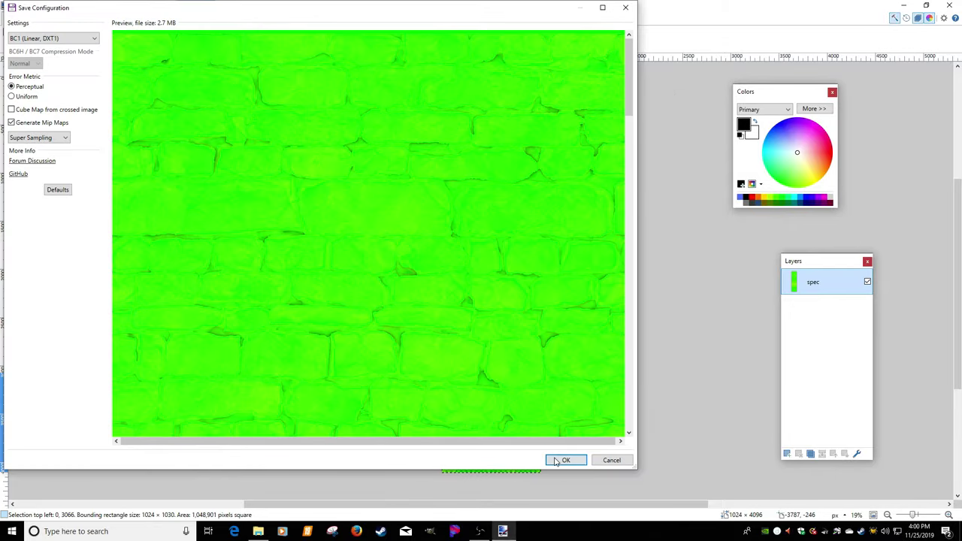
{"action": "left_click", "coordinate": [564, 460]}
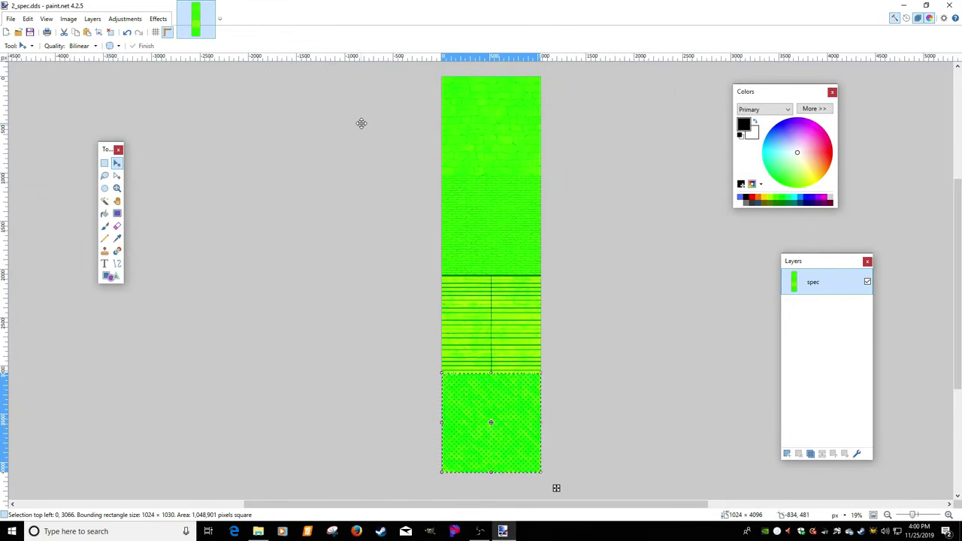
Restore the norm layer, delete spec, and save the norm-only image as 2_norm.dds in the buildingArraysCustom folder
{"action": "key", "text": "ctrl+shift+n"}
{"action": "left_click", "coordinate": [853, 289]}
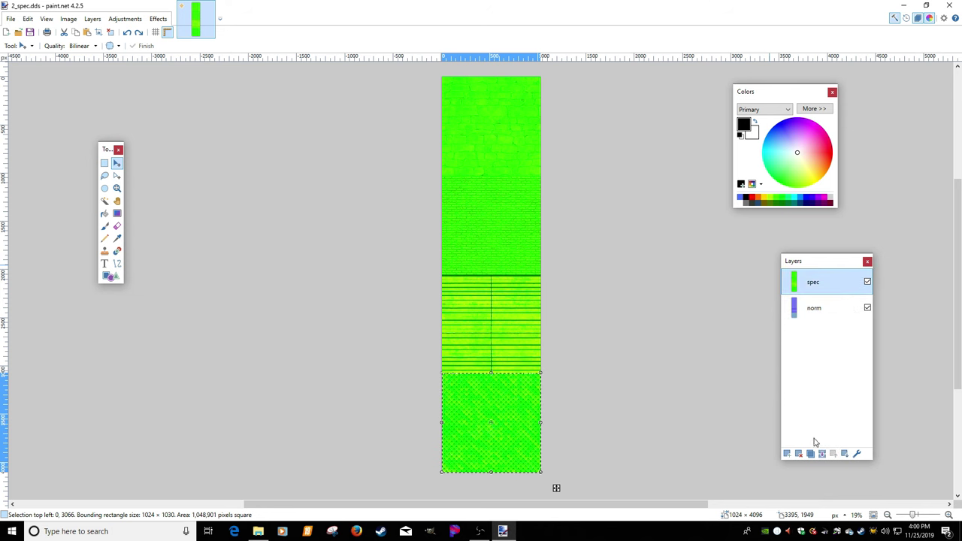
{"action": "left_click", "coordinate": [798, 453]}
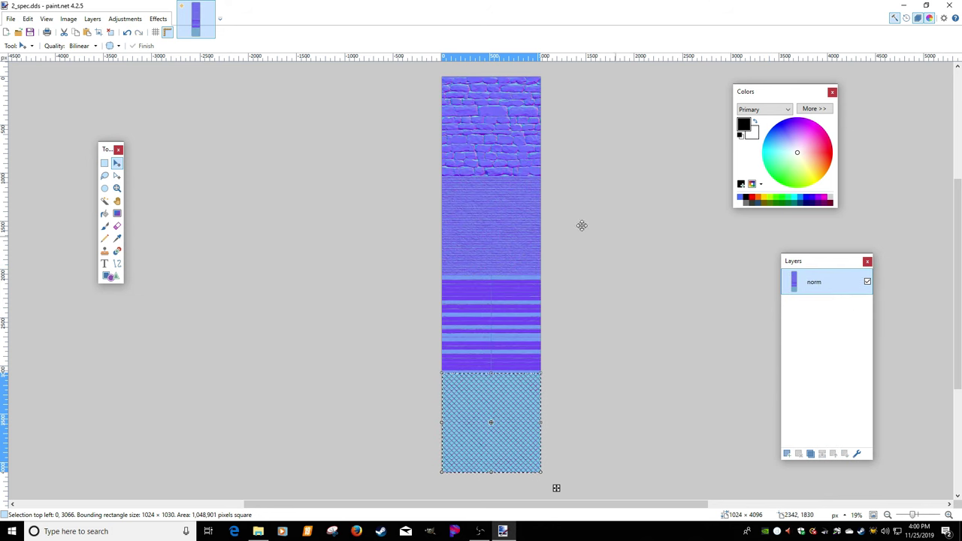
{"action": "left_click", "coordinate": [14, 21]}
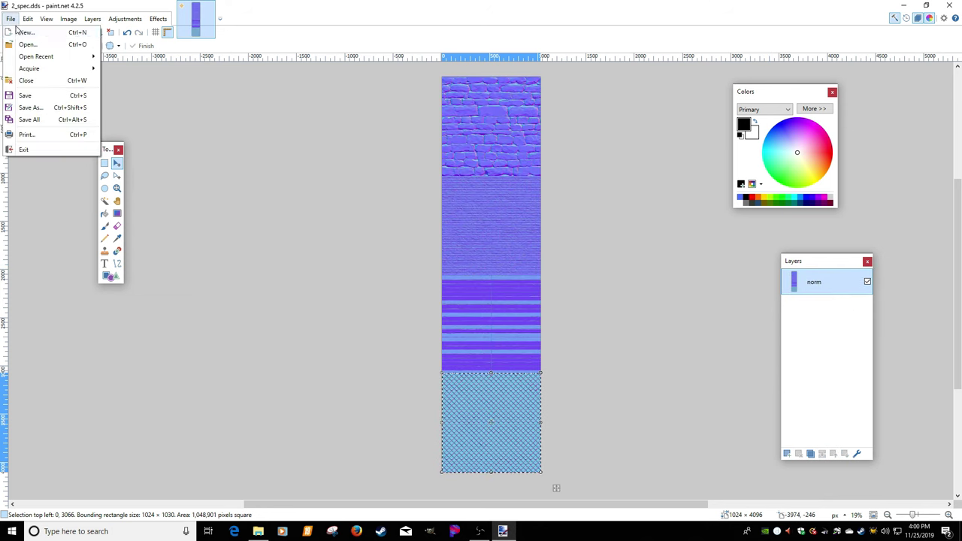
{"action": "left_click", "coordinate": [32, 107]}
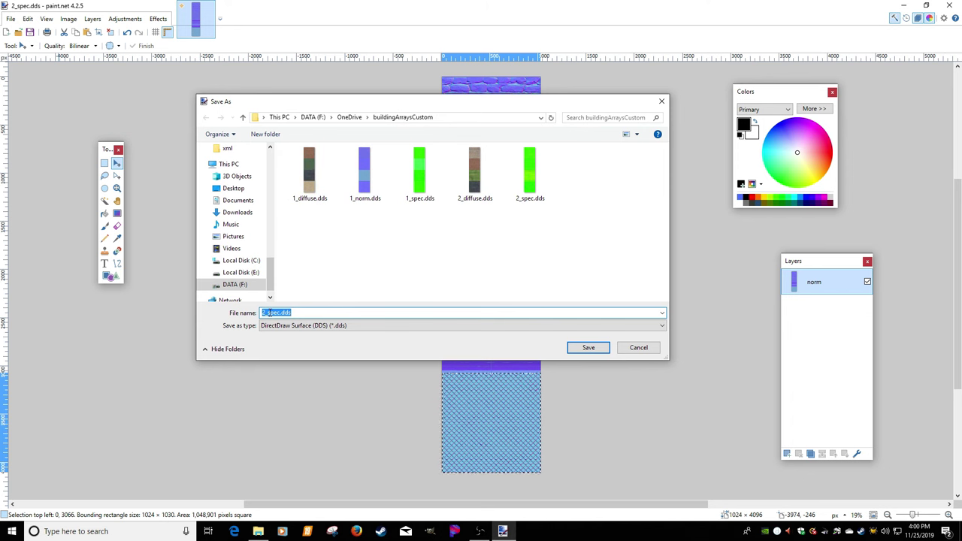
{"action": "left_click_drag", "start_coordinate": [268, 314], "coordinate": [345, 312]}
{"action": "type", "text": "_norm"}
{"action": "key", "text": "Return"}
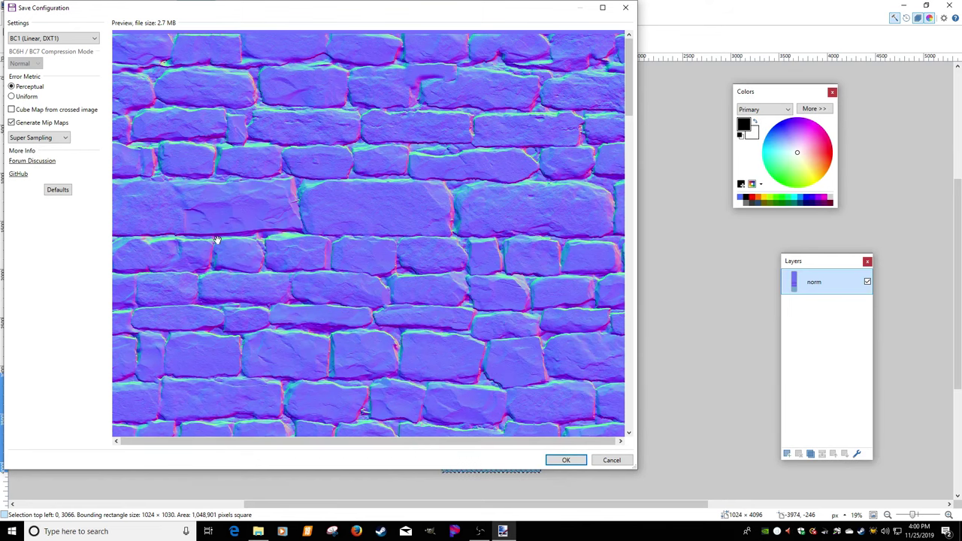
{"action": "left_click", "coordinate": [566, 460]}
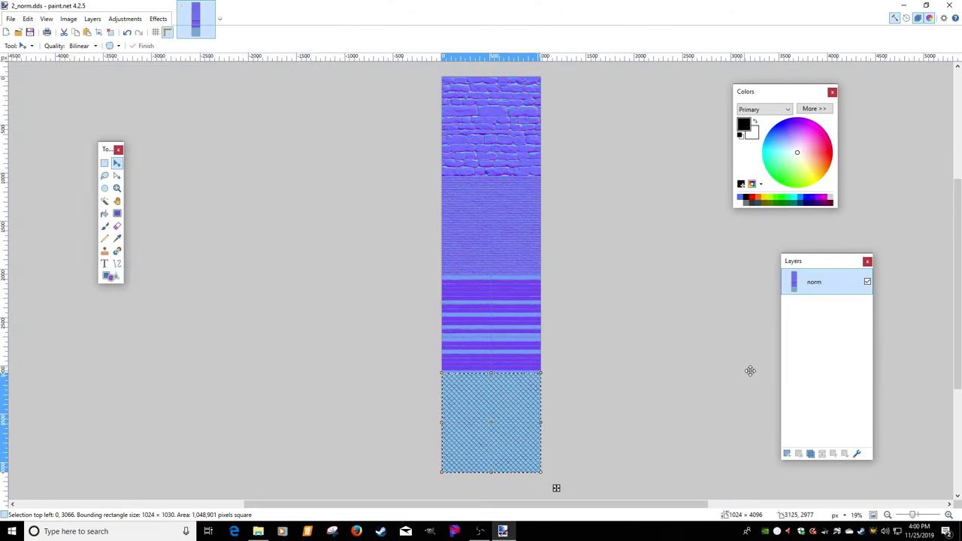
Undo the layer deletions to restore diffuse, spec and norm, and close paint.net without saving
{"action": "key", "text": "ctrl+z"}
{"action": "key", "text": "ctrl+z"}
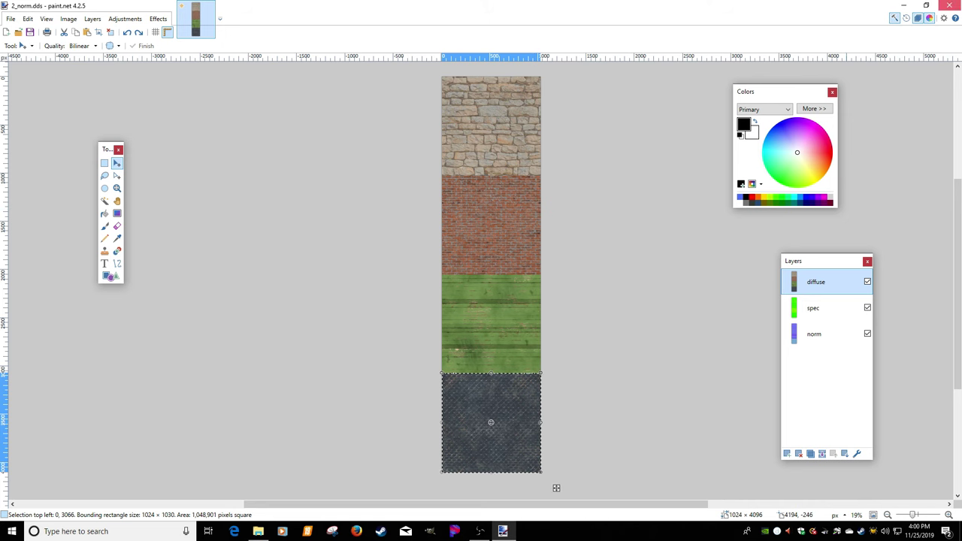
{"action": "left_click", "coordinate": [949, 6]}
{"action": "left_click", "coordinate": [432, 329]}
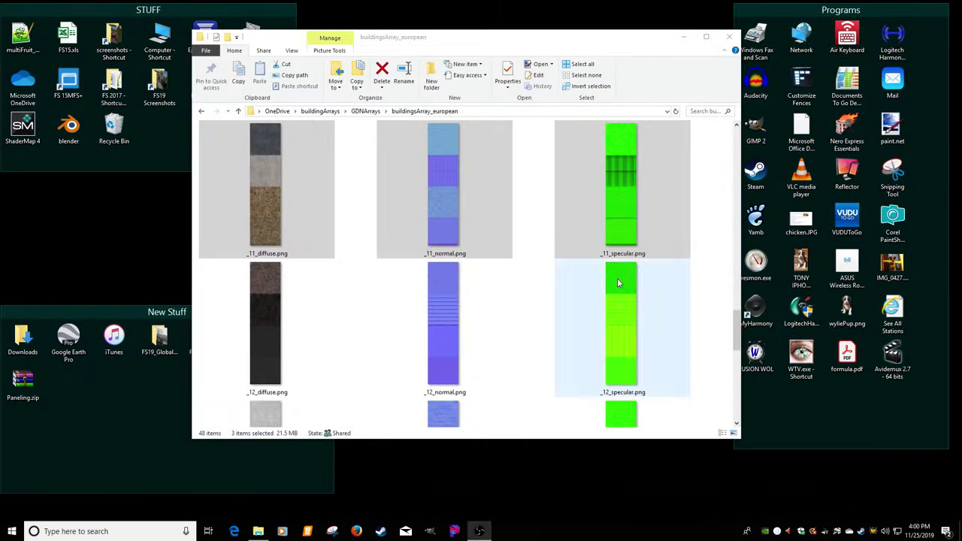
Move the file browser window aside, launch Blender and dismiss its splash screen
{"action": "left_click_drag", "start_coordinate": [446, 33], "coordinate": [525, 39]}
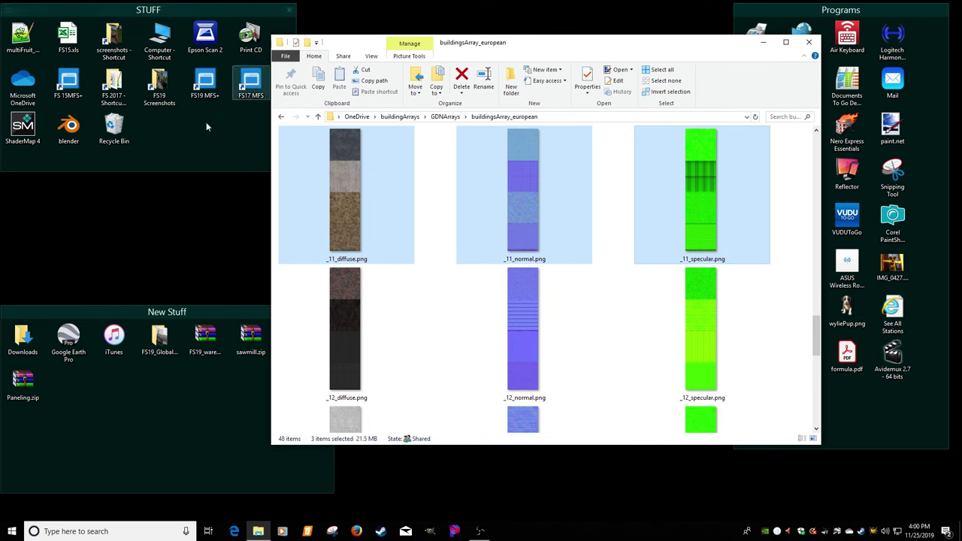
{"action": "double_click", "coordinate": [69, 127]}
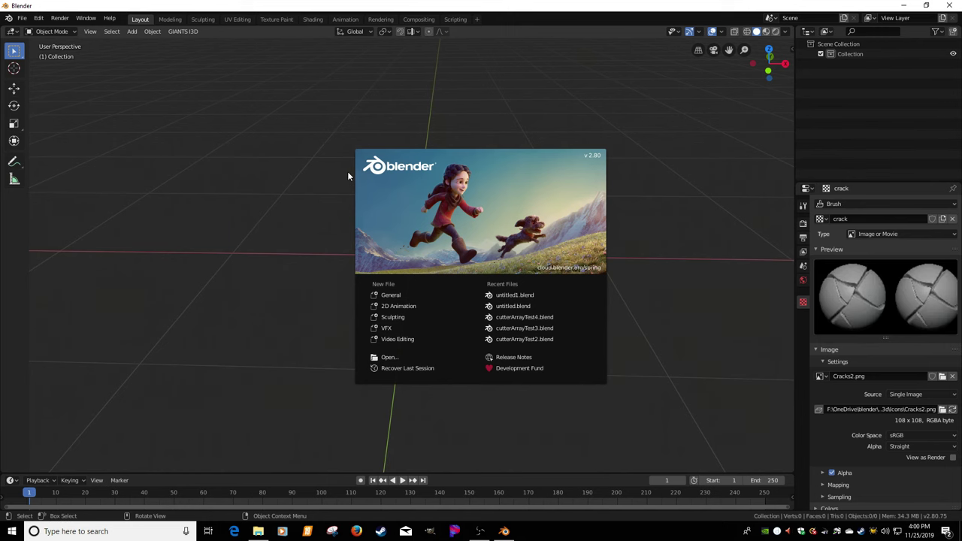
{"action": "left_click", "coordinate": [347, 172]}
Add a cube at the scene's origin and switch to the Modeling workspace to edit it
{"action": "key", "text": "ctrl+a"}
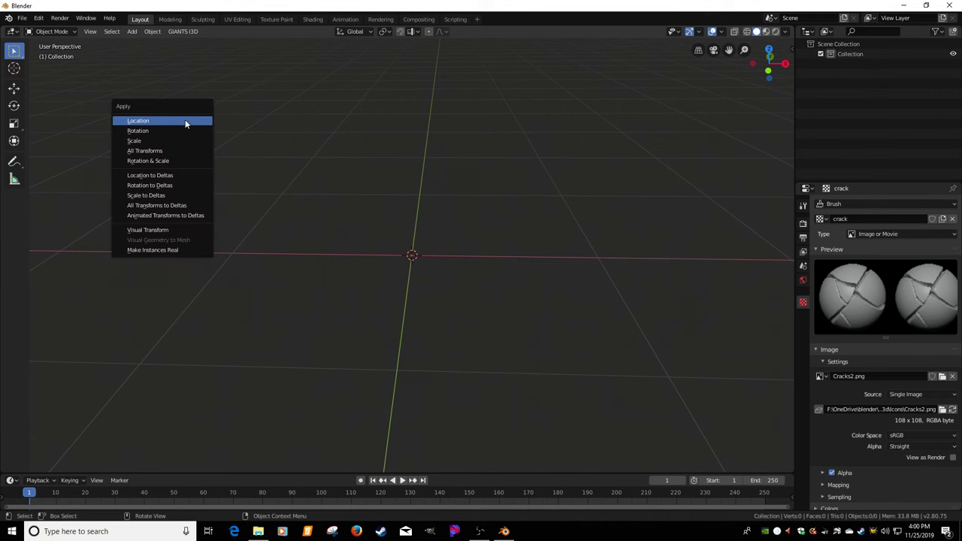
{"action": "left_click", "coordinate": [169, 141]}
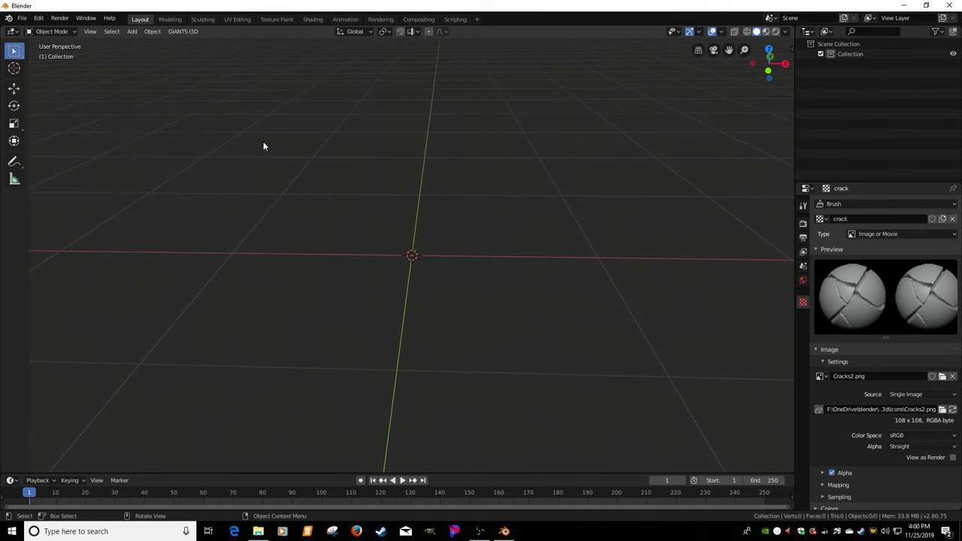
{"action": "key", "text": "shift+a"}
{"action": "mouse_move", "coordinate": [263, 141]}
{"action": "left_click", "coordinate": [299, 155]}
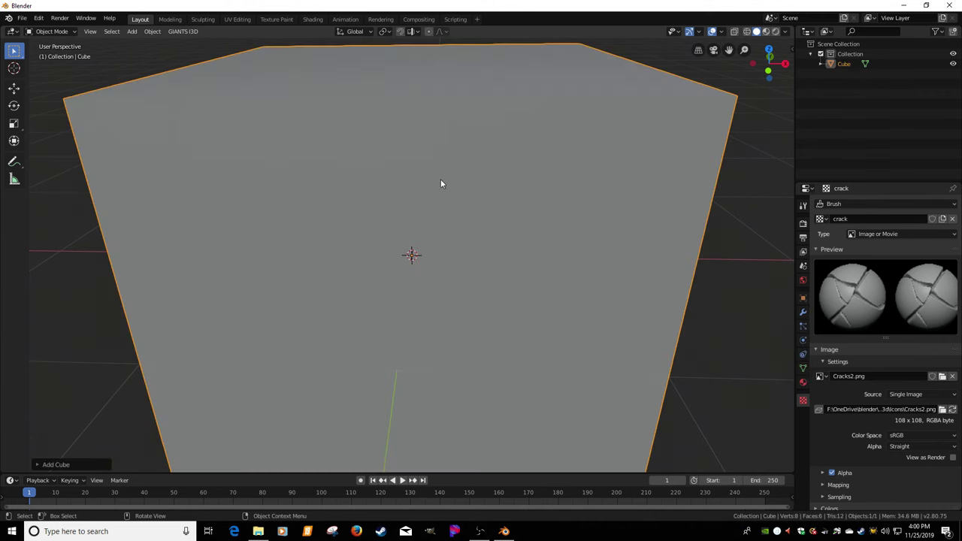
{"action": "scroll", "coordinate": [537, 224], "scroll_direction": "down", "scroll_amount": 6}
{"action": "left_click", "coordinate": [169, 19]}
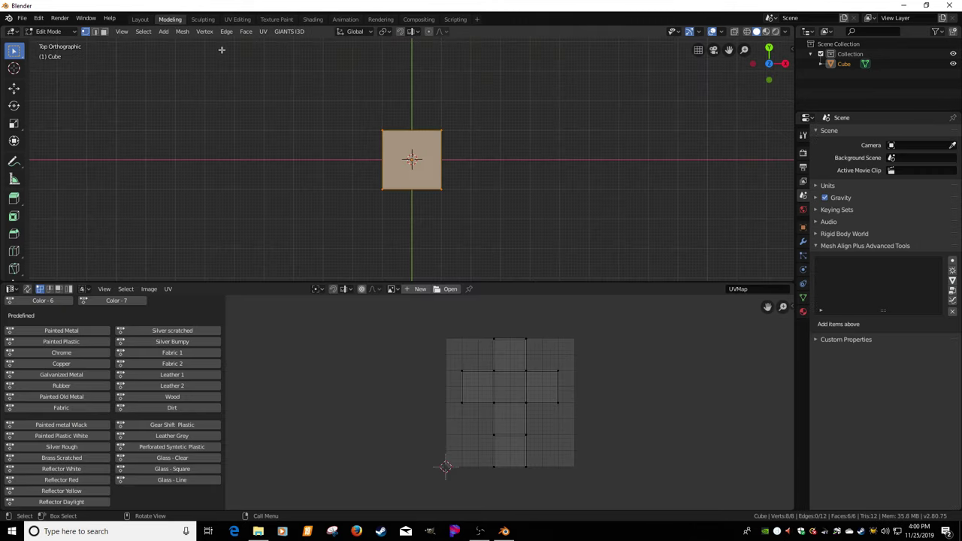
Load 2_diffuse.dds from the OneDrive buildingArraysCustom folder as the image behind the cube's UV layout
{"action": "left_click", "coordinate": [448, 289]}
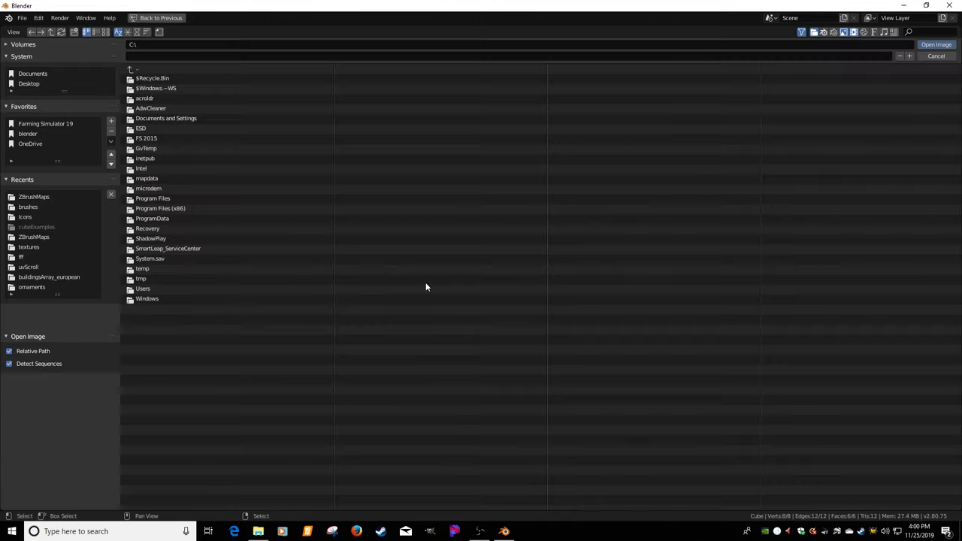
{"action": "left_click", "coordinate": [32, 143]}
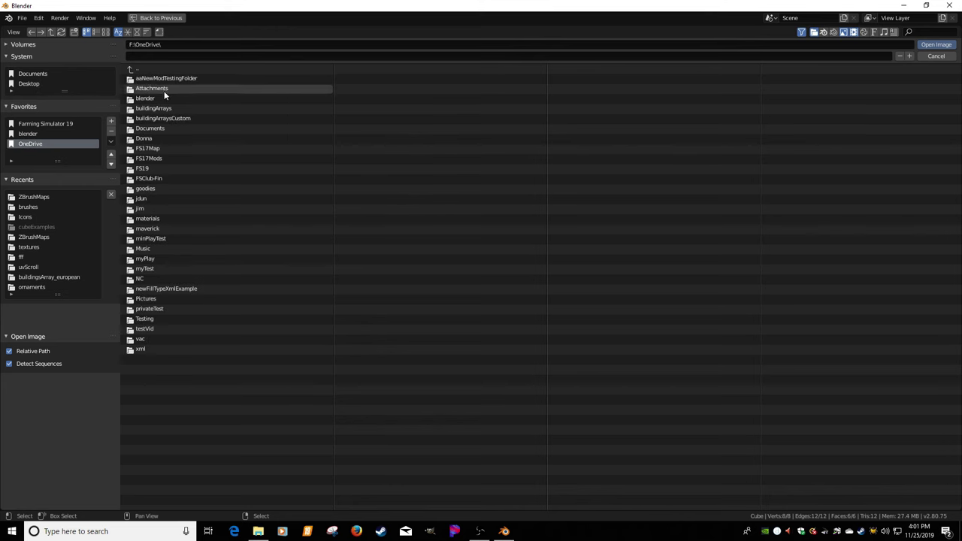
{"action": "left_click", "coordinate": [158, 119]}
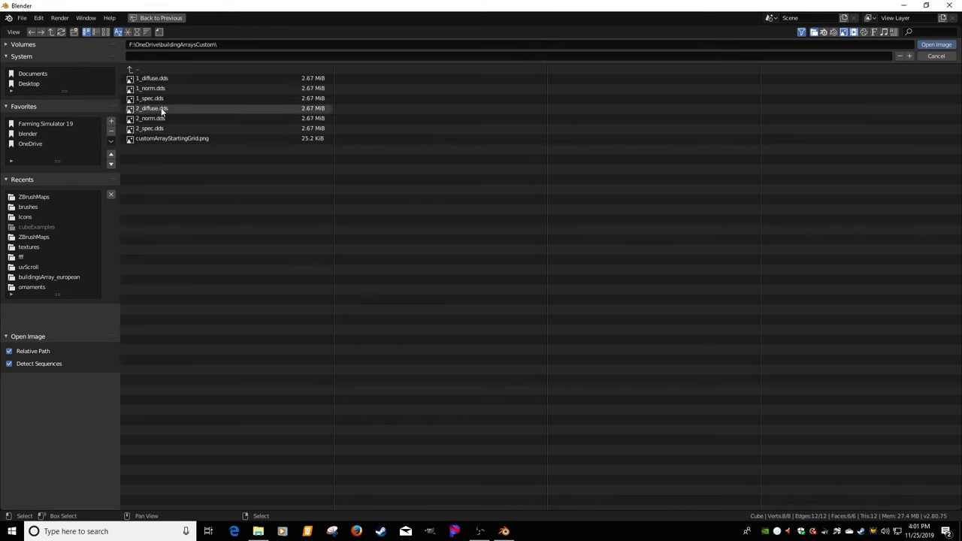
{"action": "double_click", "coordinate": [152, 109]}
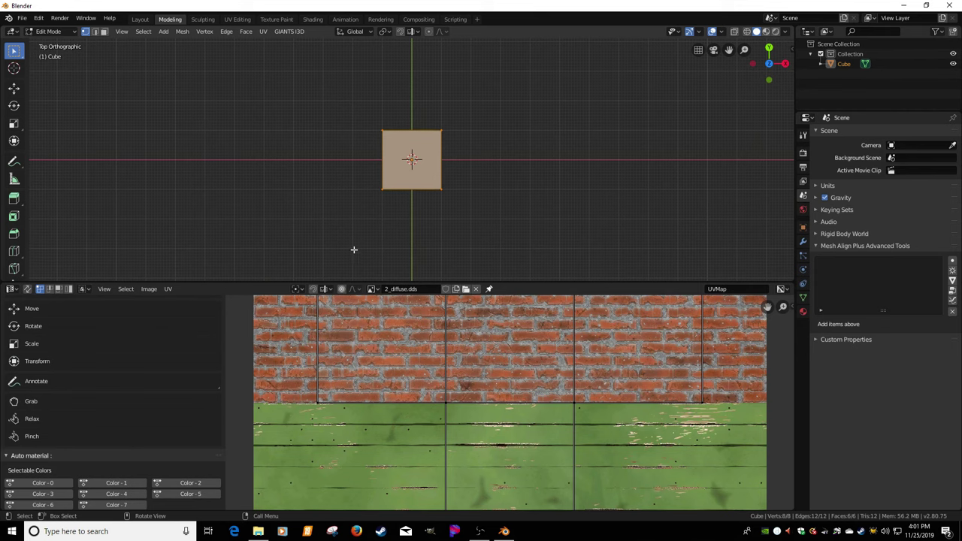
{"action": "scroll", "coordinate": [414, 379], "scroll_direction": "down", "scroll_amount": 10}
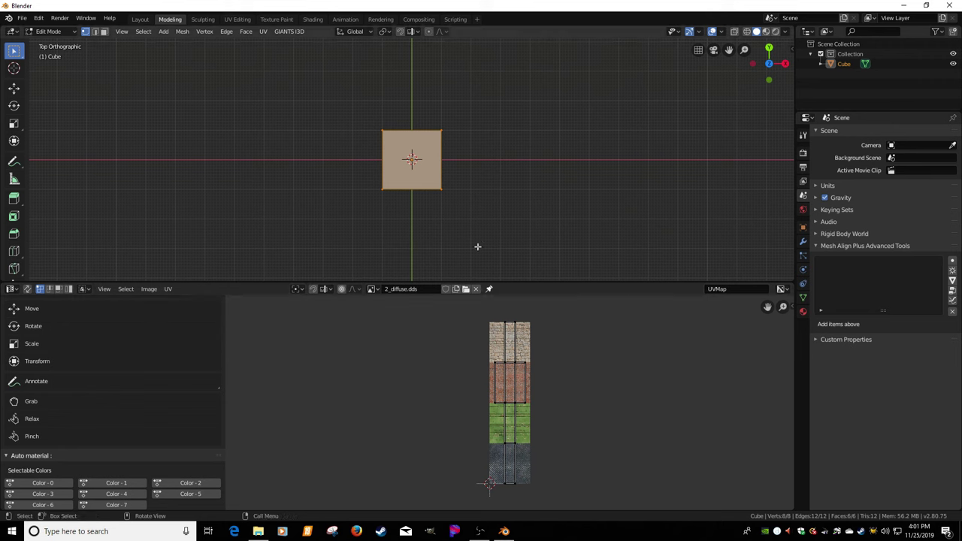
Enable UV sync selection with face selection mode and select the three cube faces lying across the red brick row
{"action": "left_click_drag", "start_coordinate": [482, 317], "coordinate": [526, 354]}
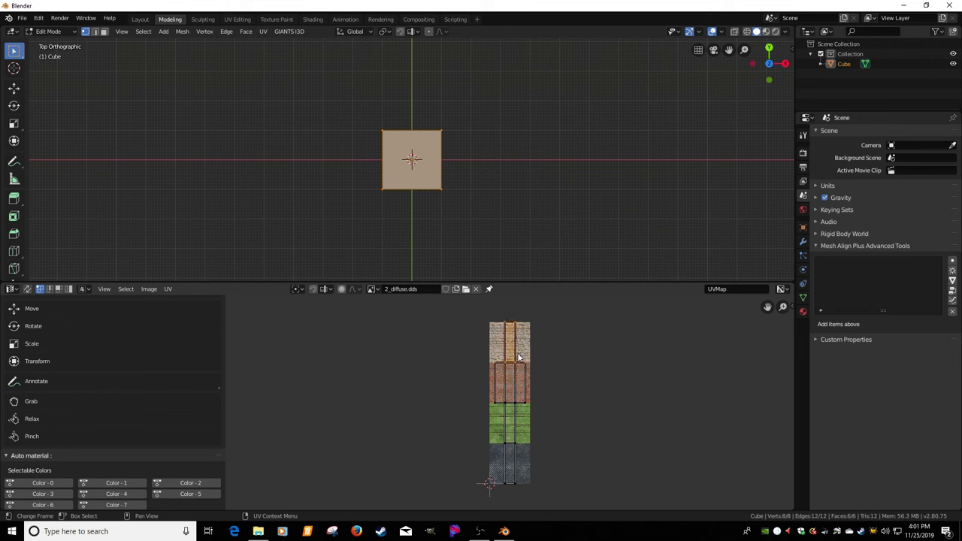
{"action": "left_click", "coordinate": [27, 289]}
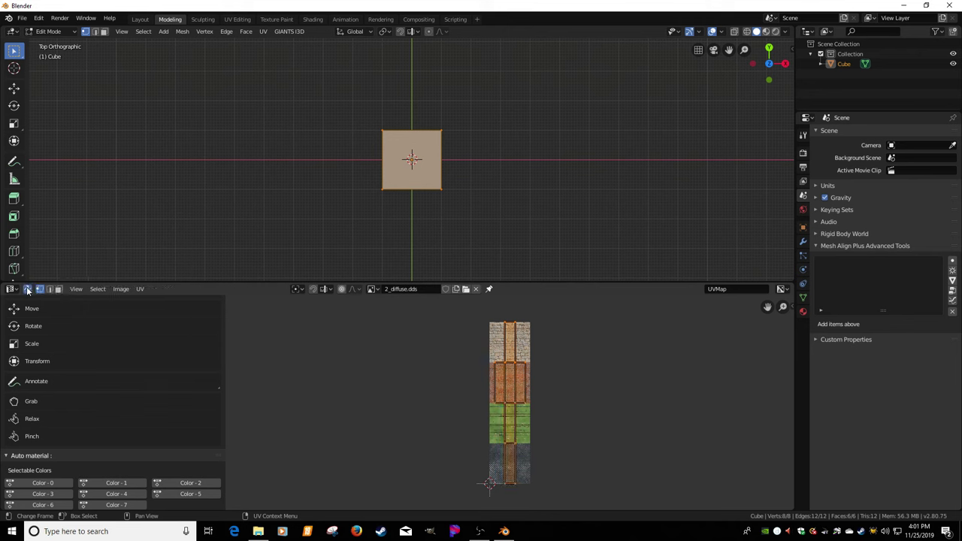
{"action": "left_click", "coordinate": [58, 288]}
{"action": "left_click", "coordinate": [499, 385]}
{"action": "left_click_drag", "start_coordinate": [485, 376], "coordinate": [551, 390]}
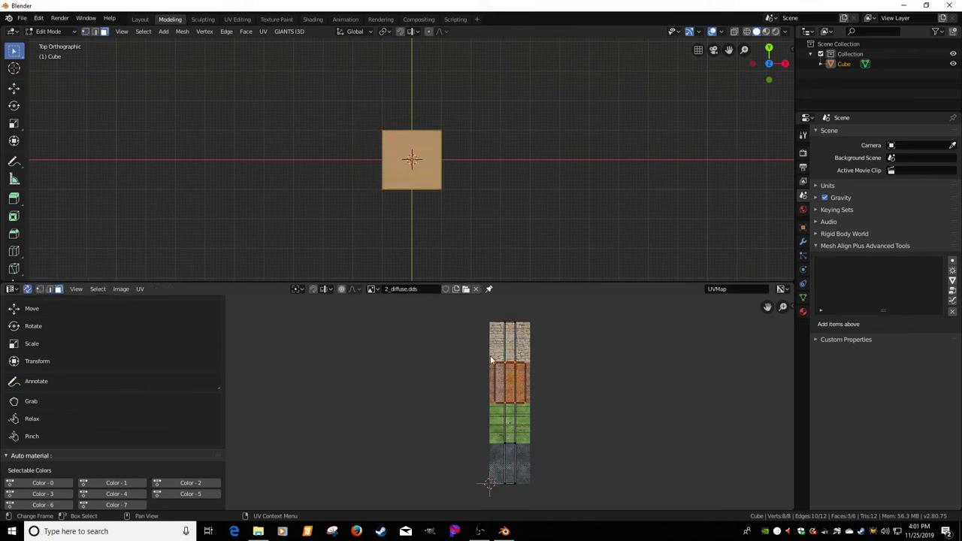